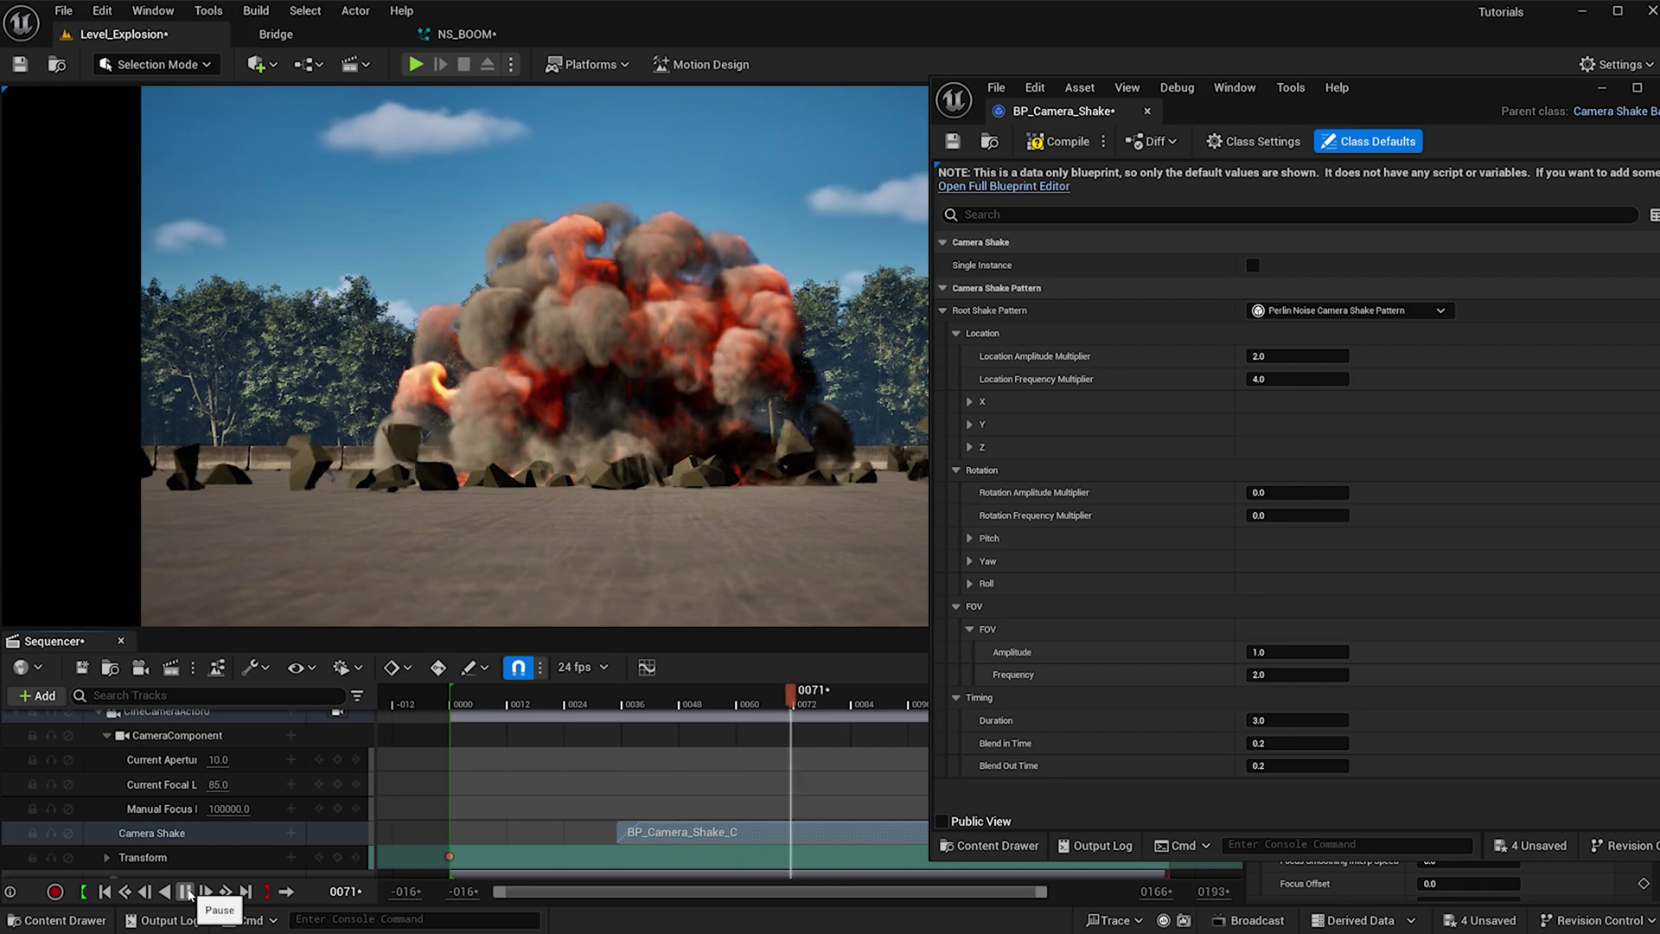
pyautogui.click(186, 891)
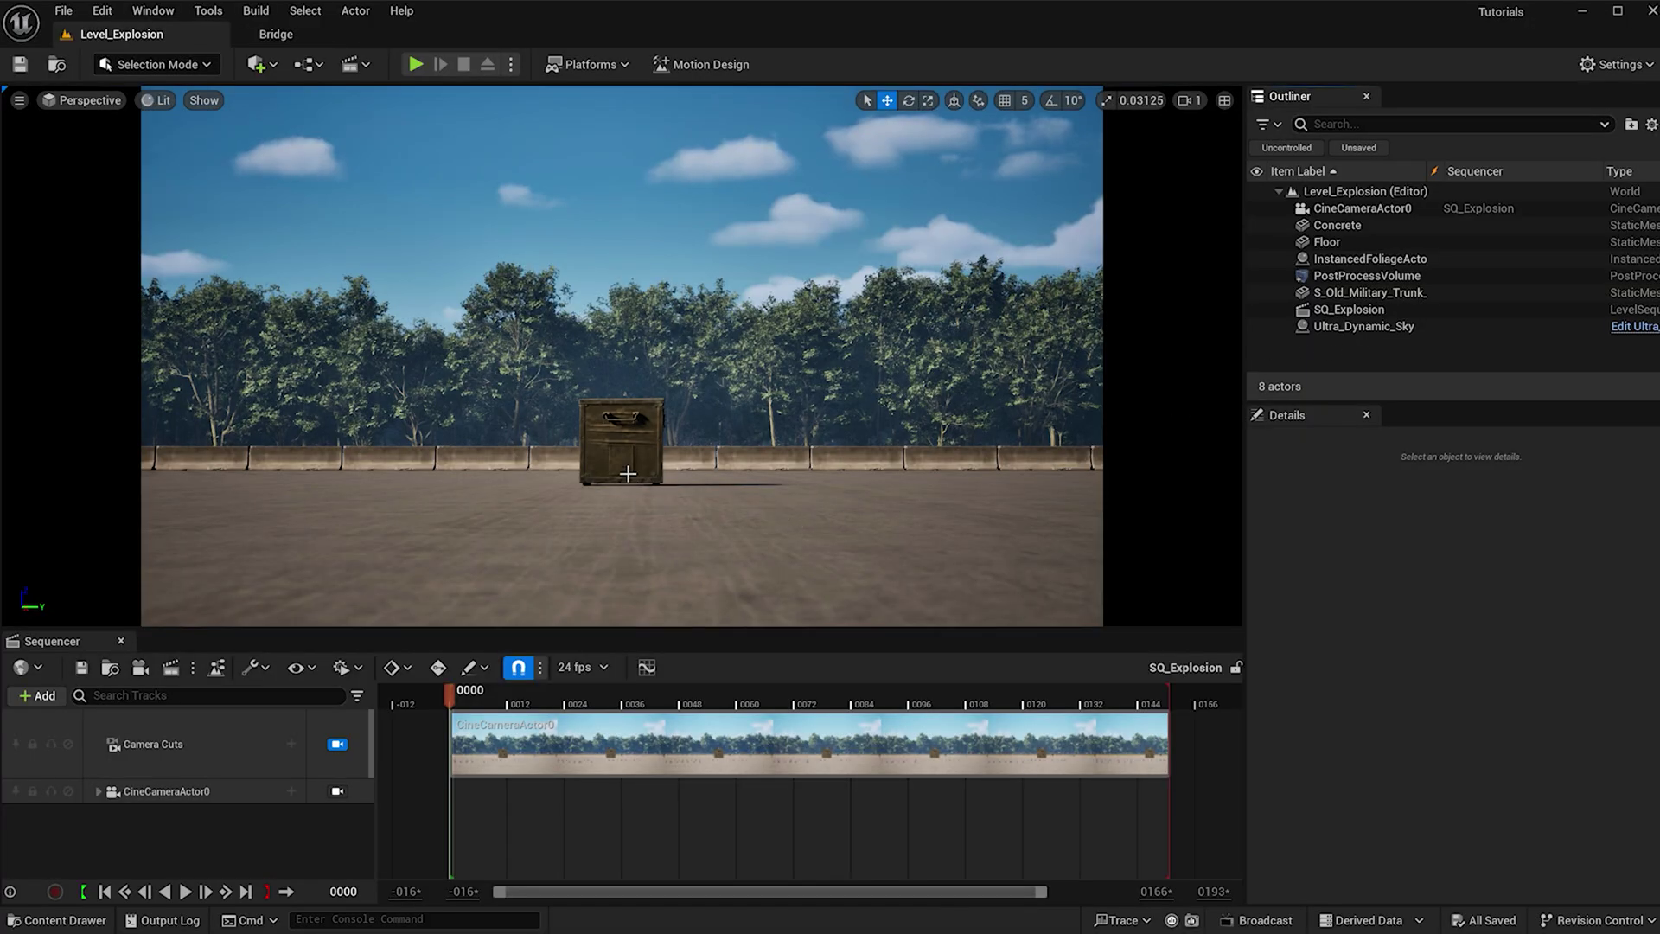
# In Fracture mode, create a geometry collection named GC_Trunk from the military trunk and store it in Main/Geo_collection
pyautogui.click(628, 474)
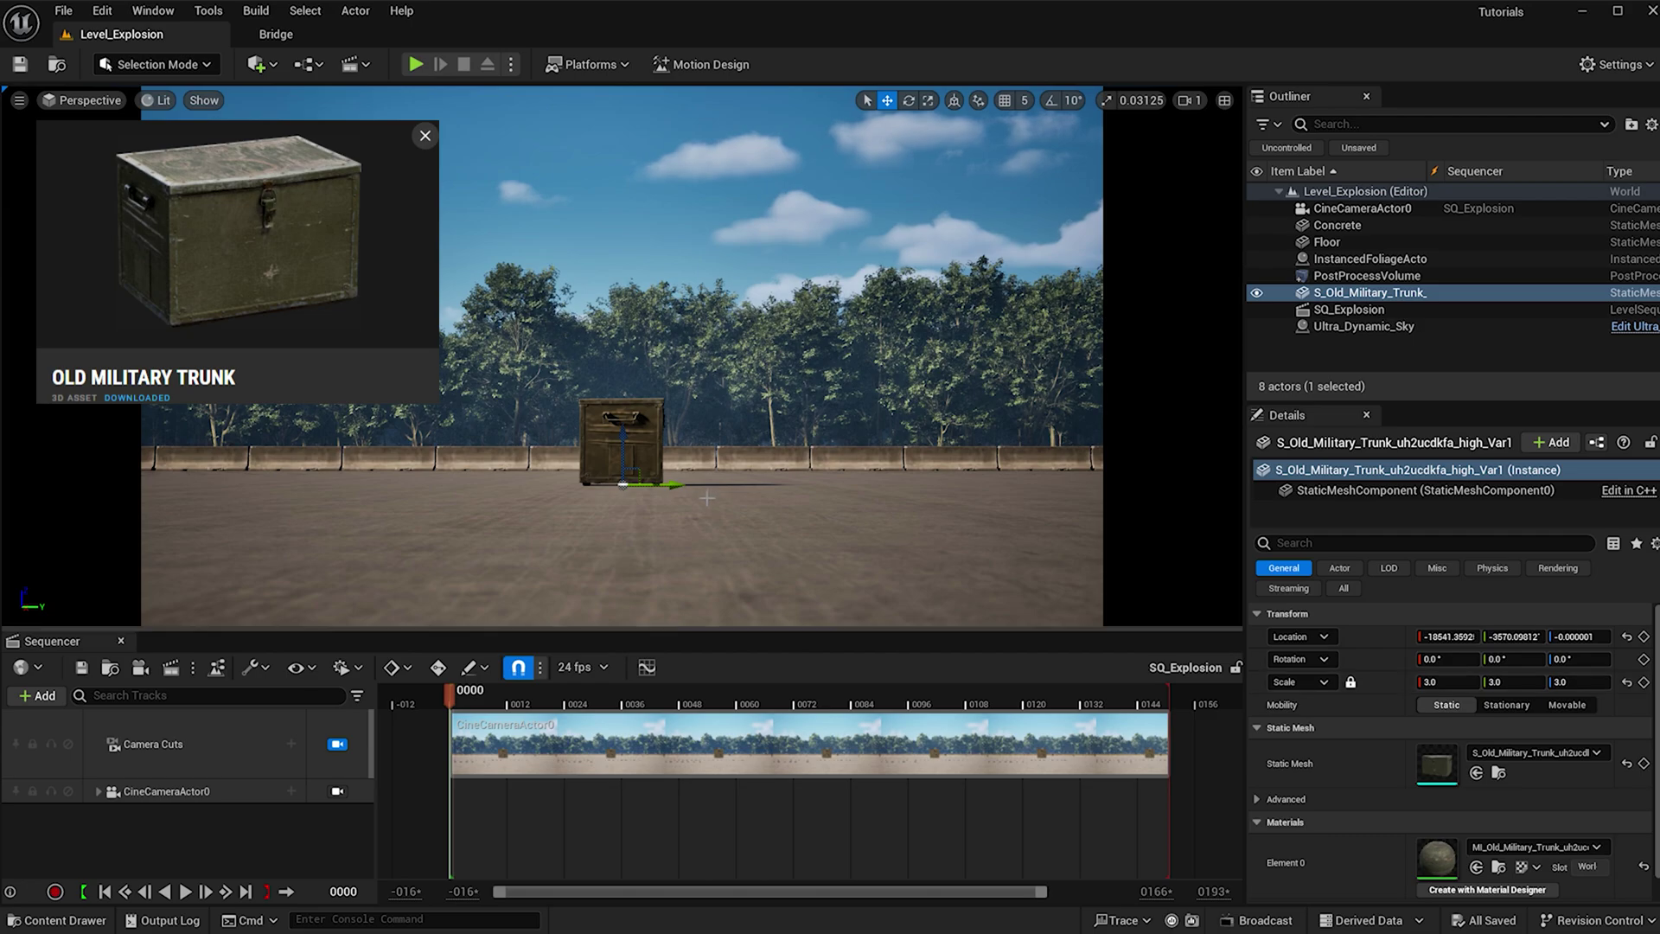
pyautogui.click(111, 65)
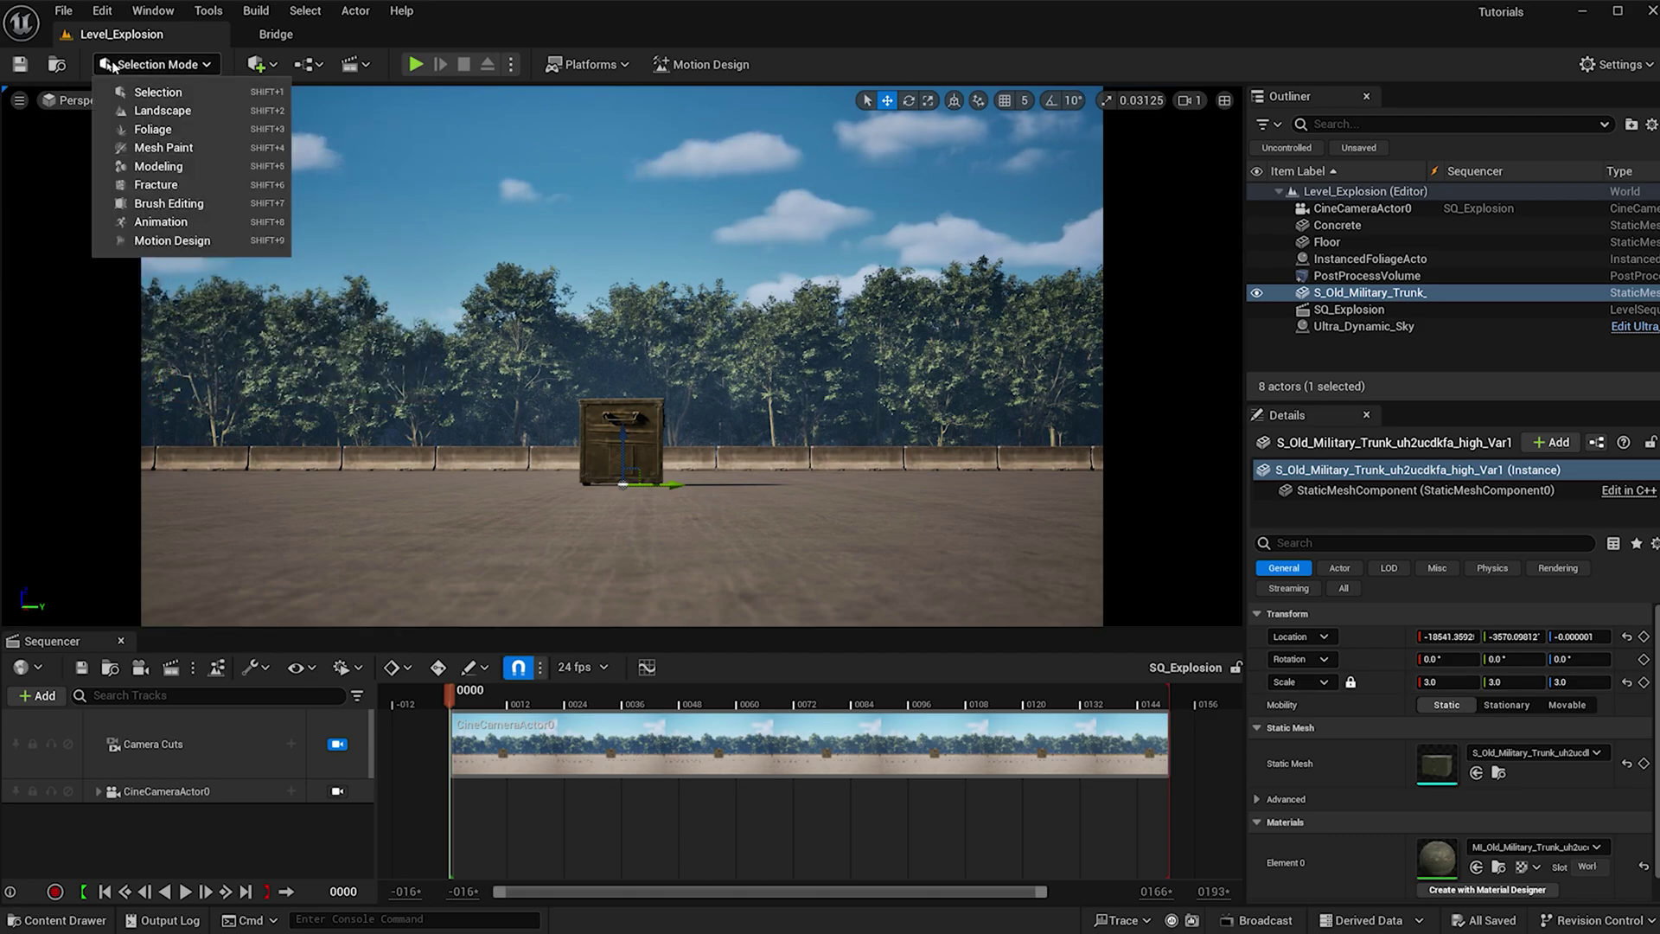
pyautogui.click(157, 184)
pyautogui.click(36, 138)
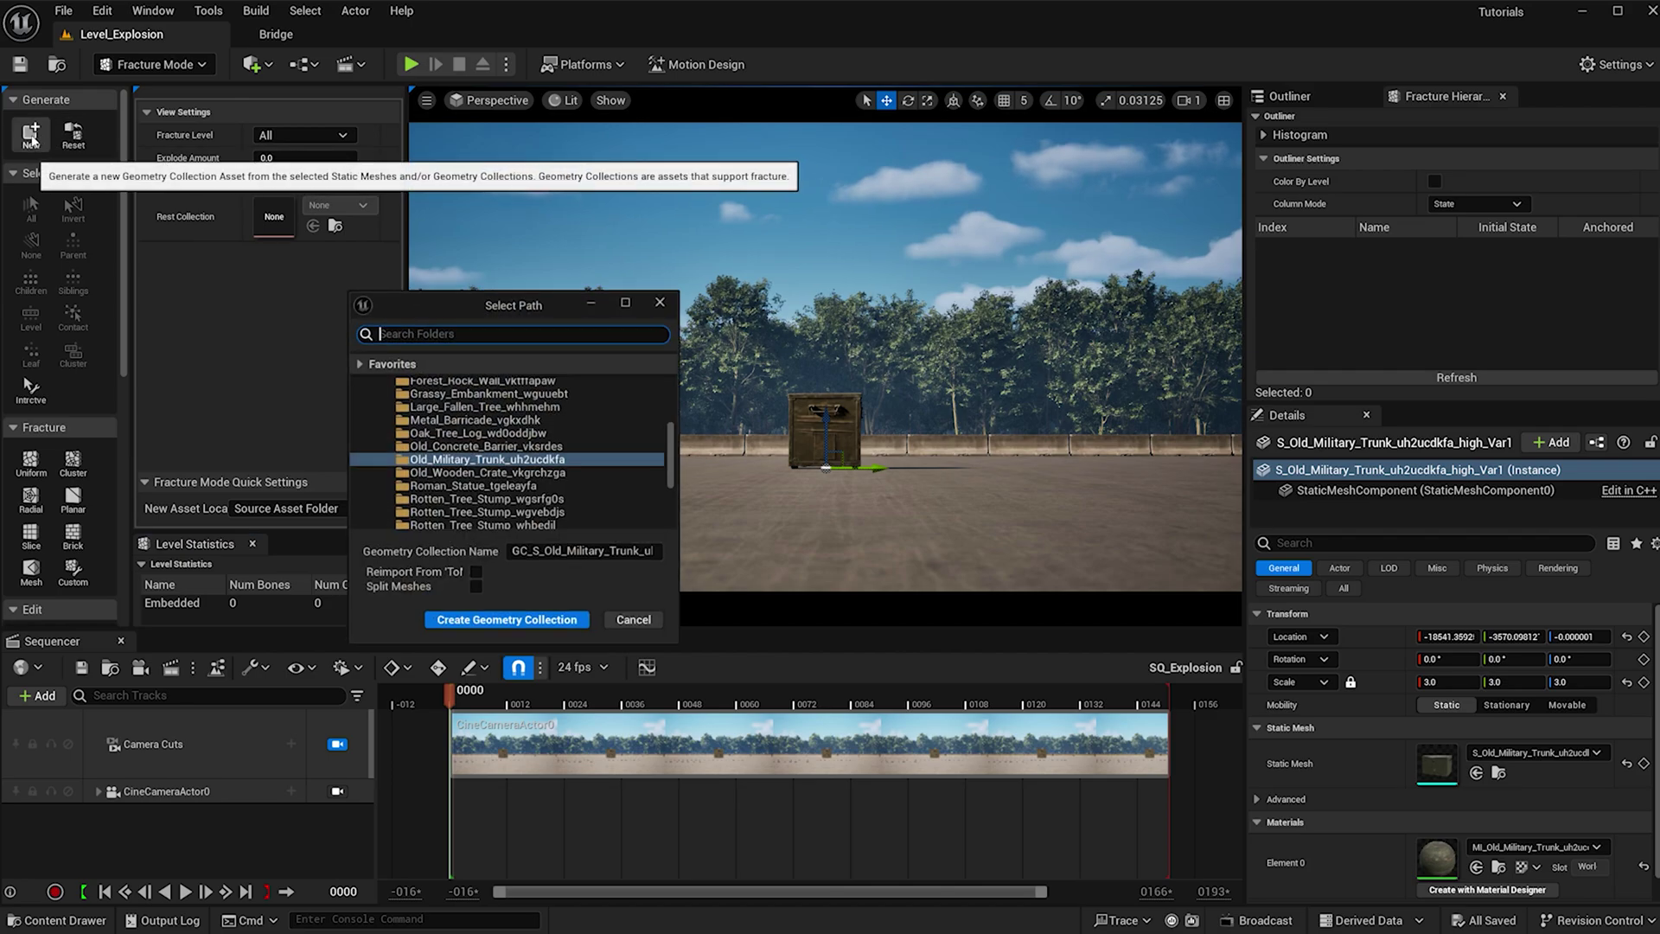
pyautogui.scroll(10, 549, 432)
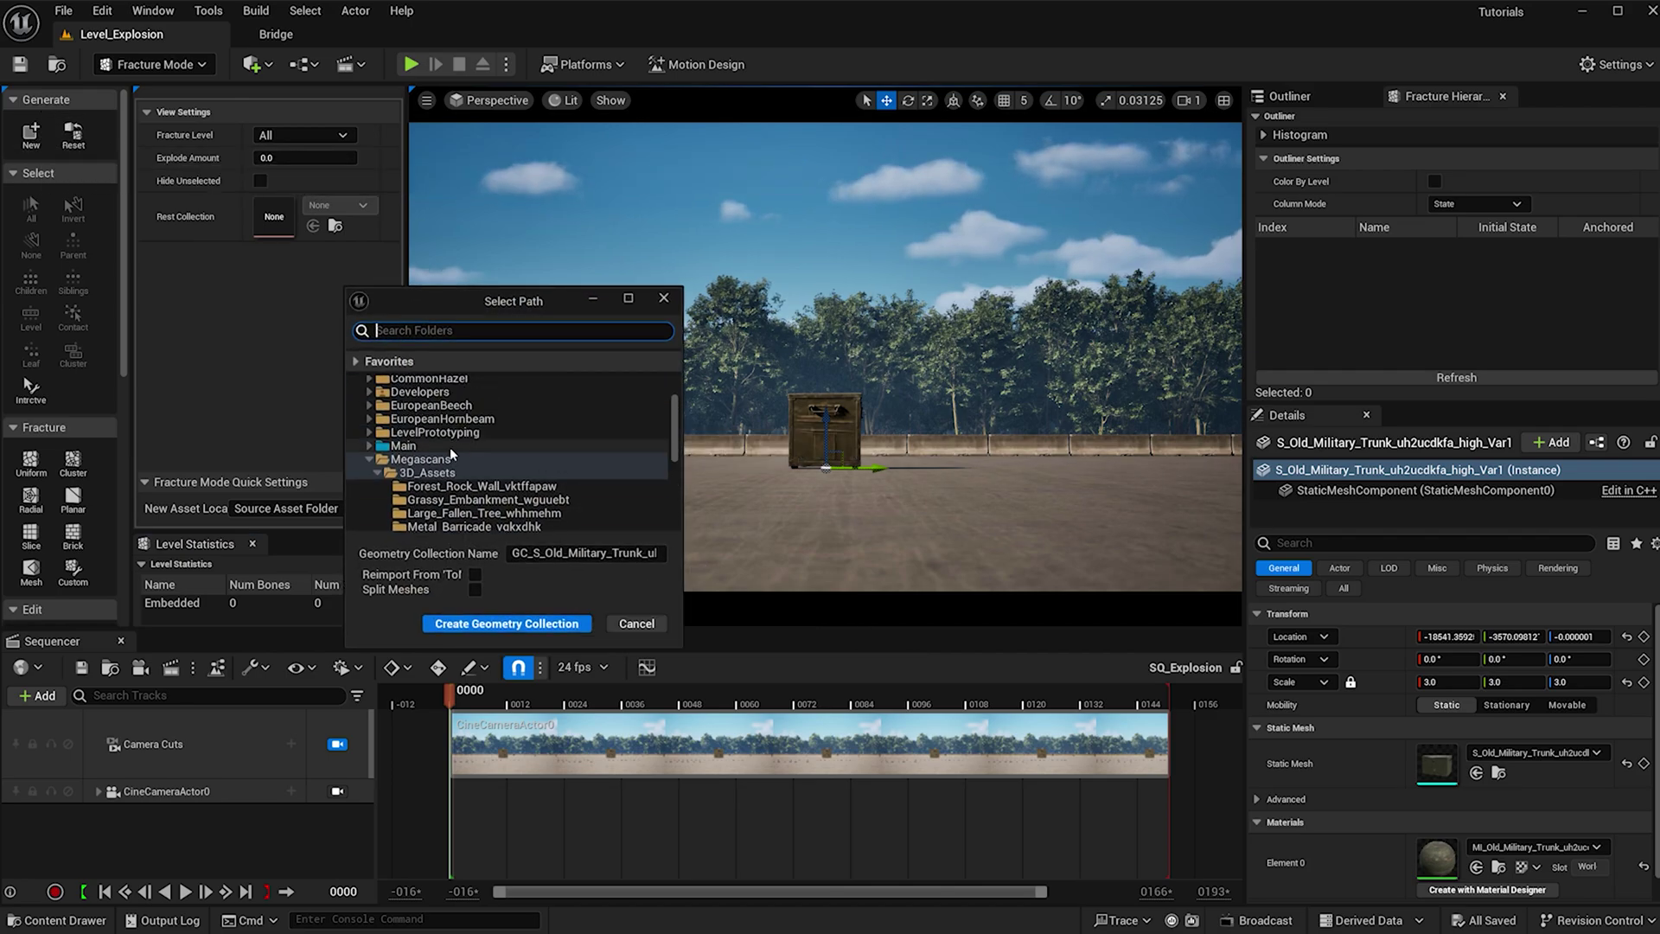
pyautogui.click(400, 446)
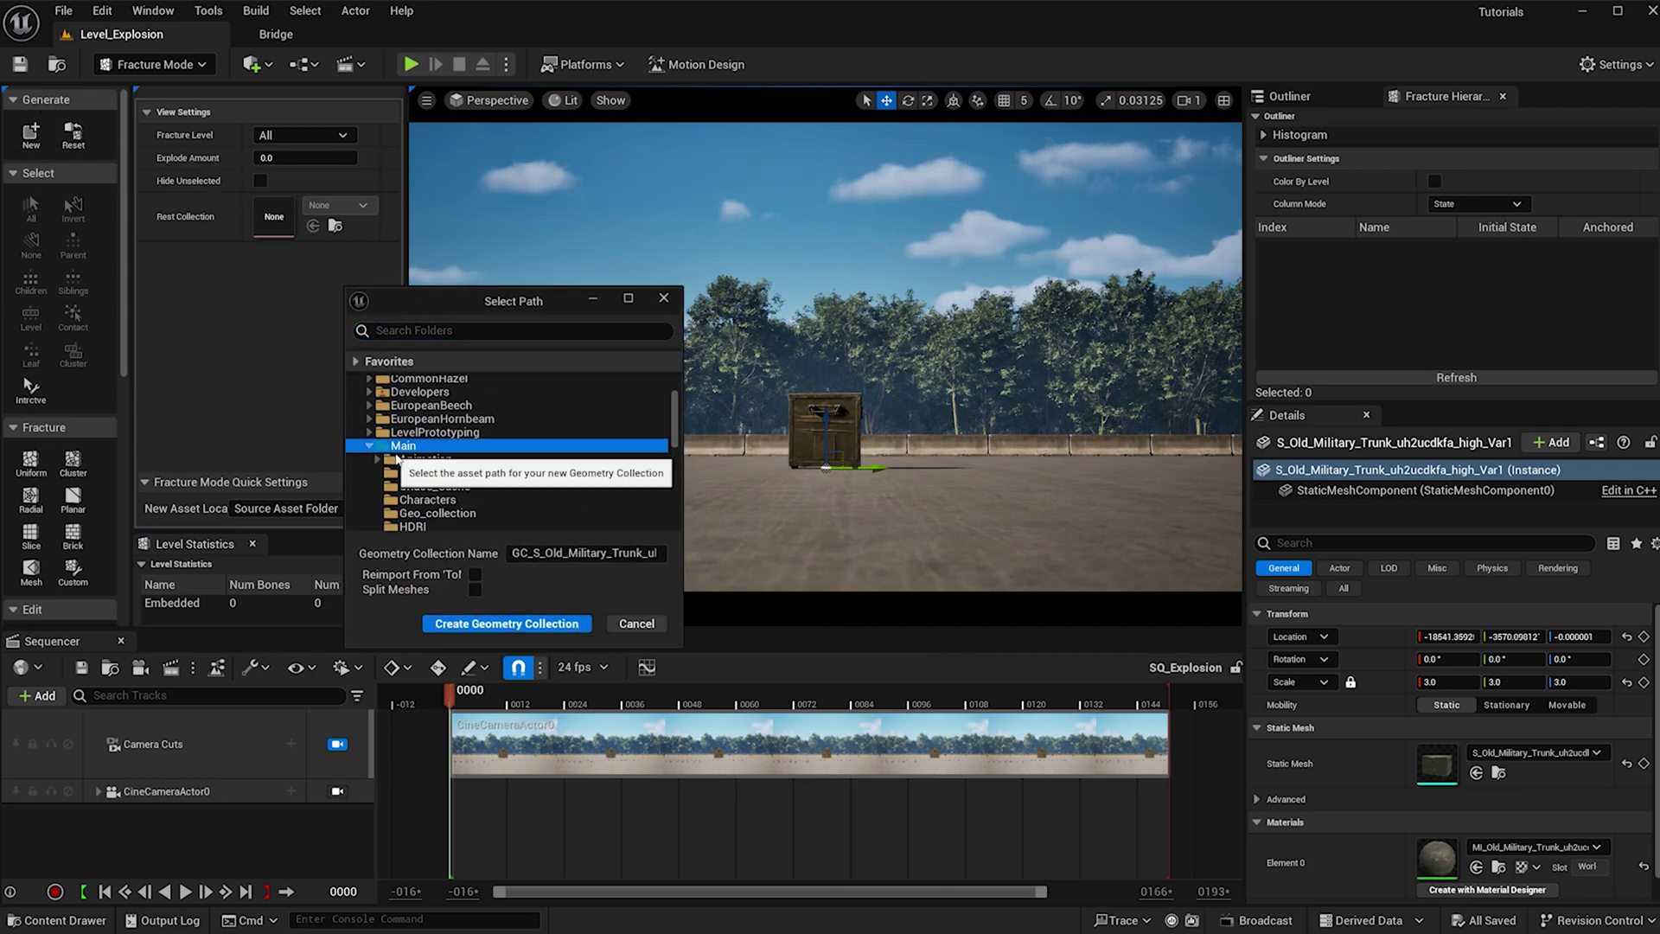
pyautogui.click(428, 513)
pyautogui.click(548, 555)
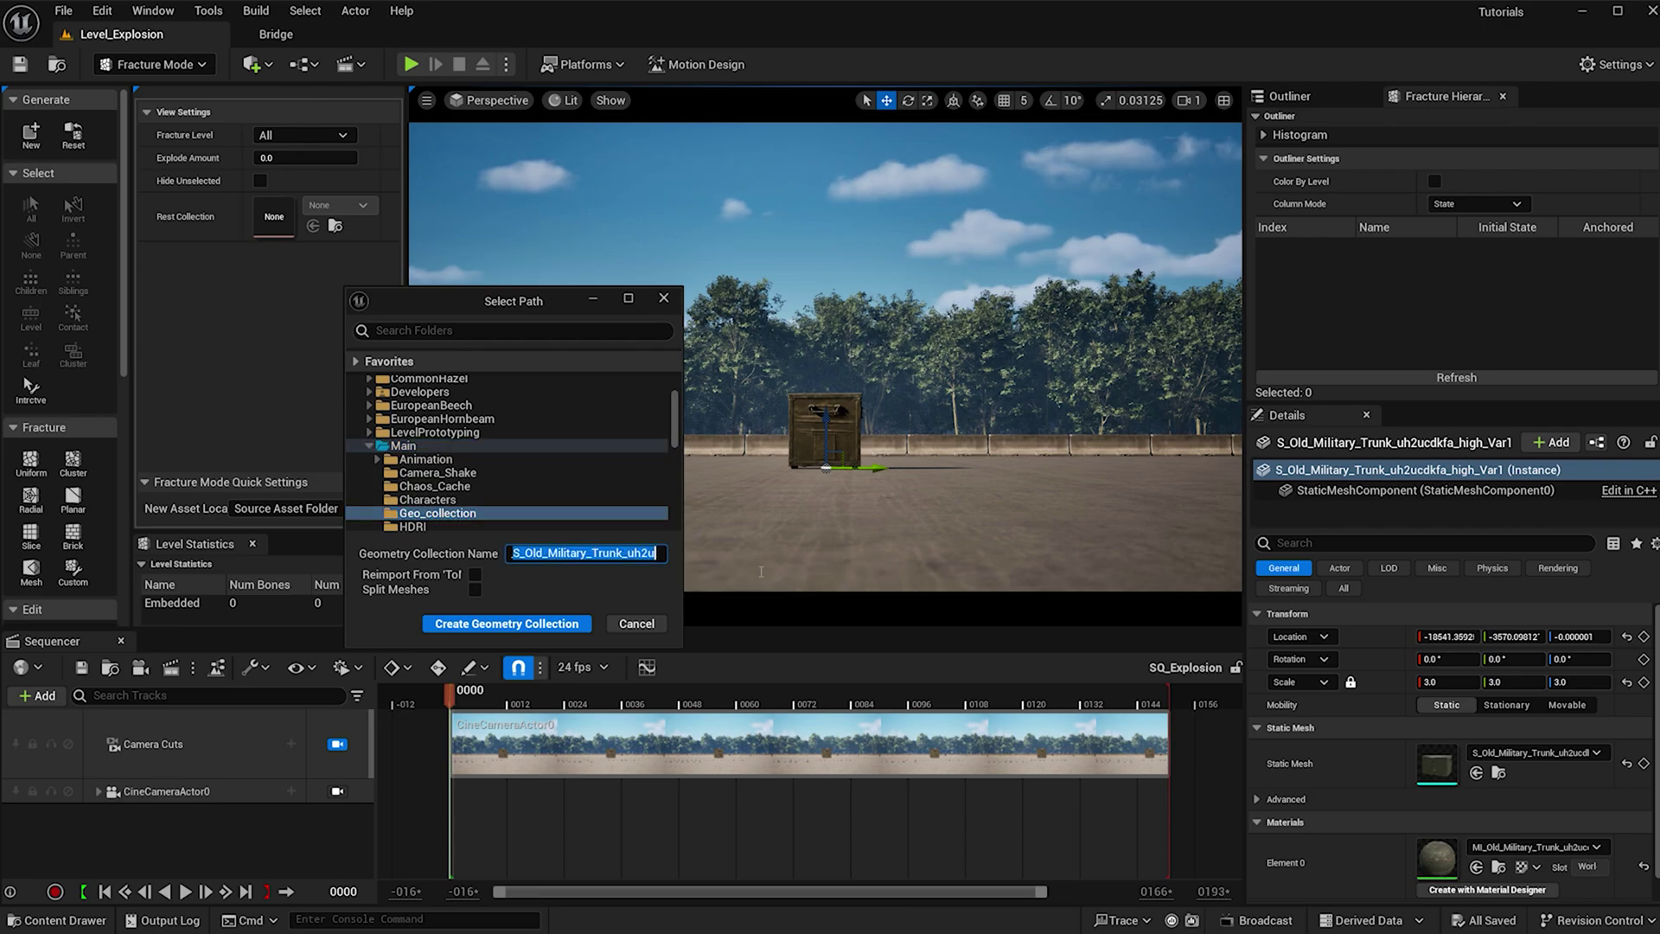
pyautogui.write('GC_Trunk')
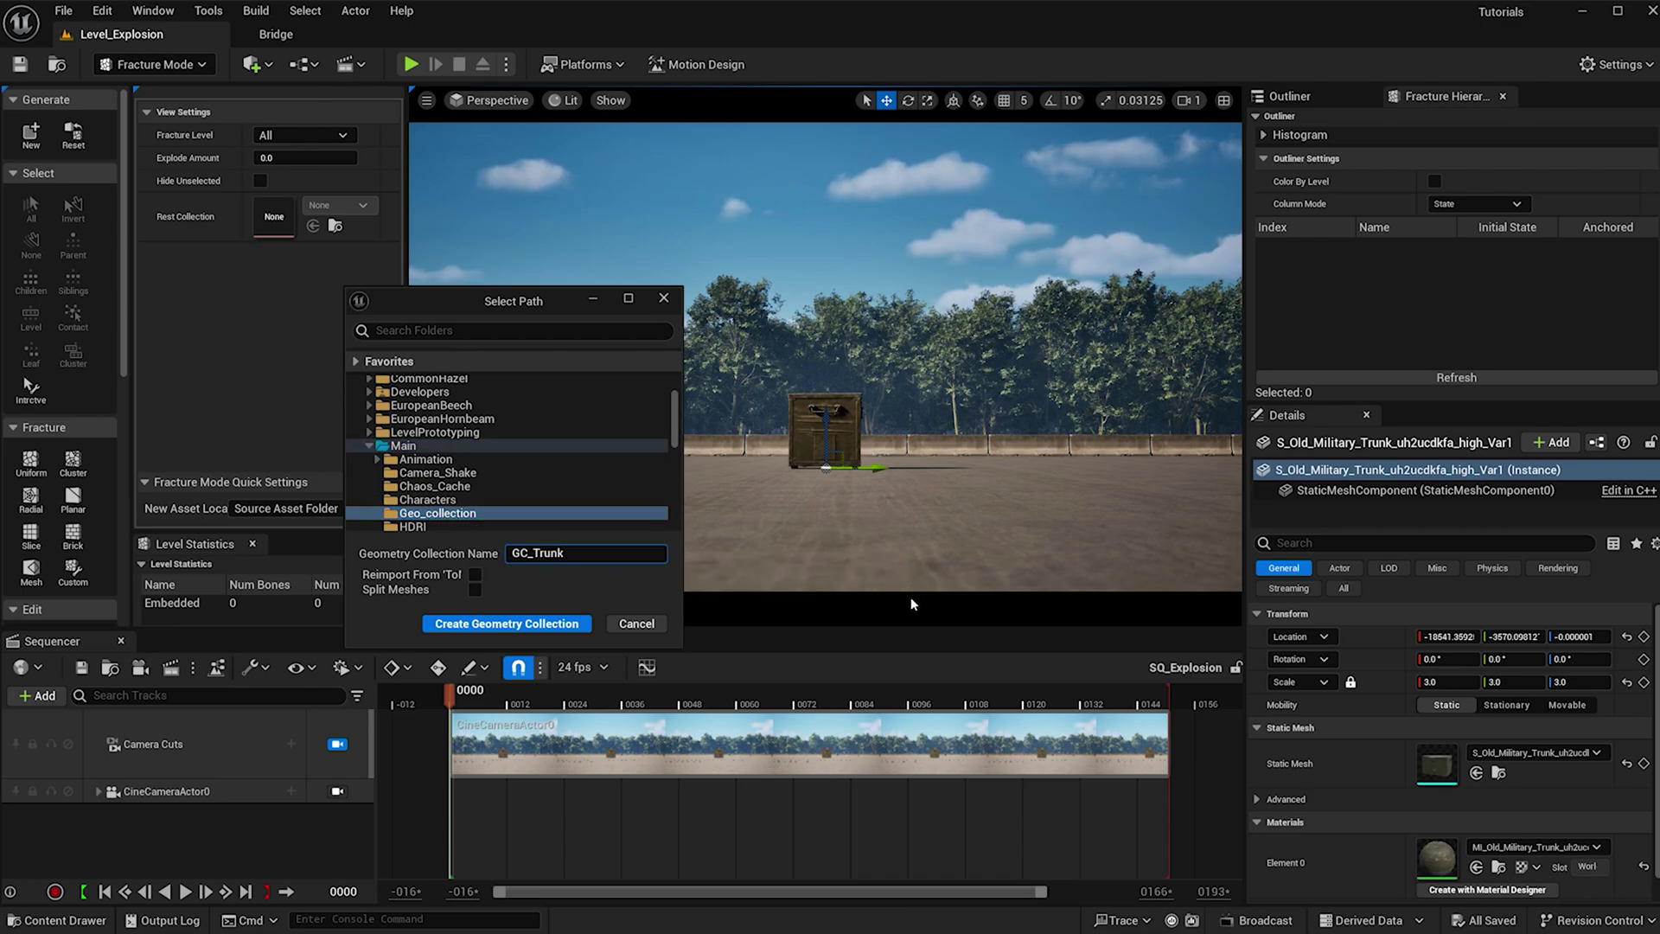
pyautogui.click(541, 624)
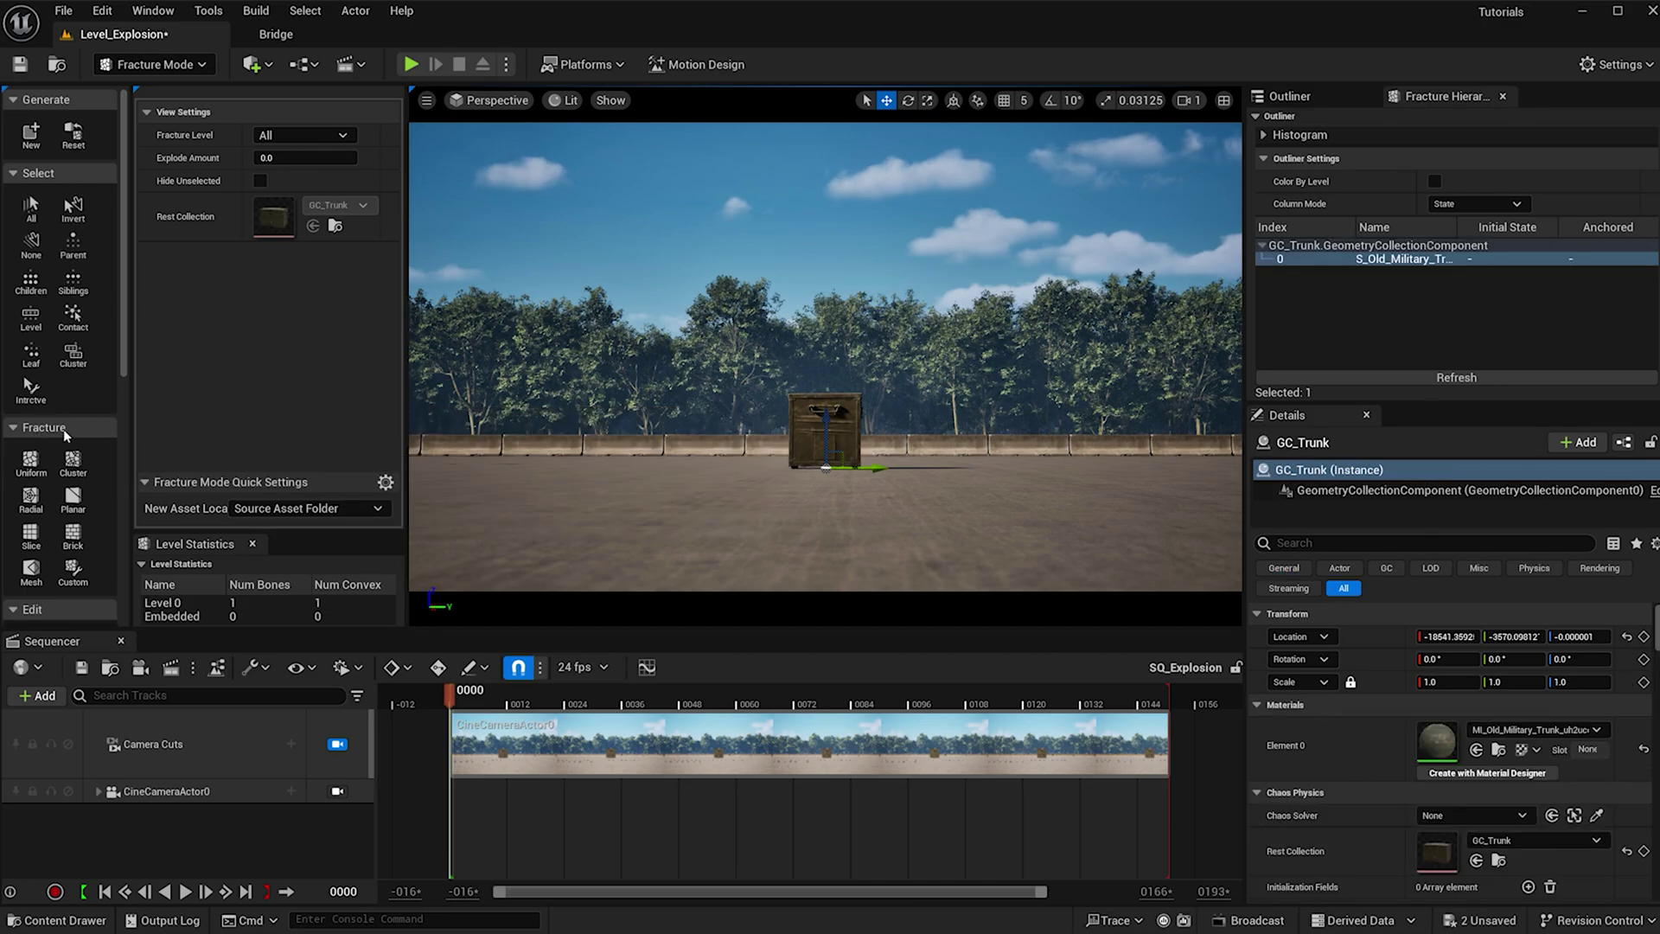
# Fracture the trunk with Uniform Voronoi, using 100 for both the minimum and maximum Voronoi sites
pyautogui.click(30, 463)
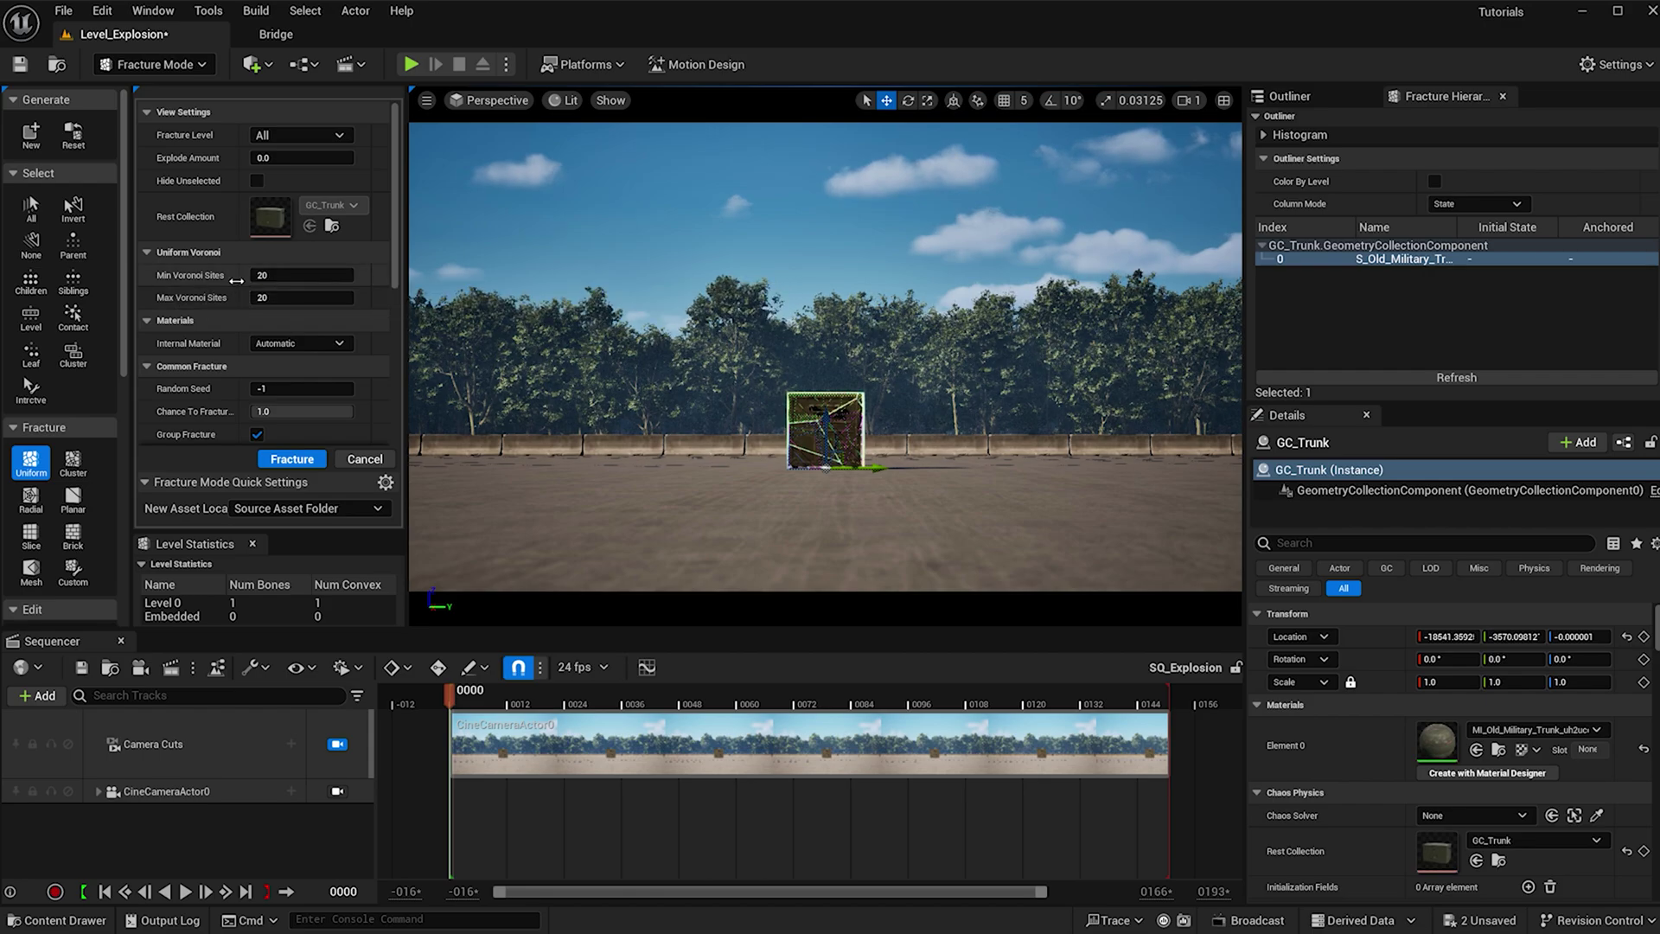
pyautogui.press('Return')
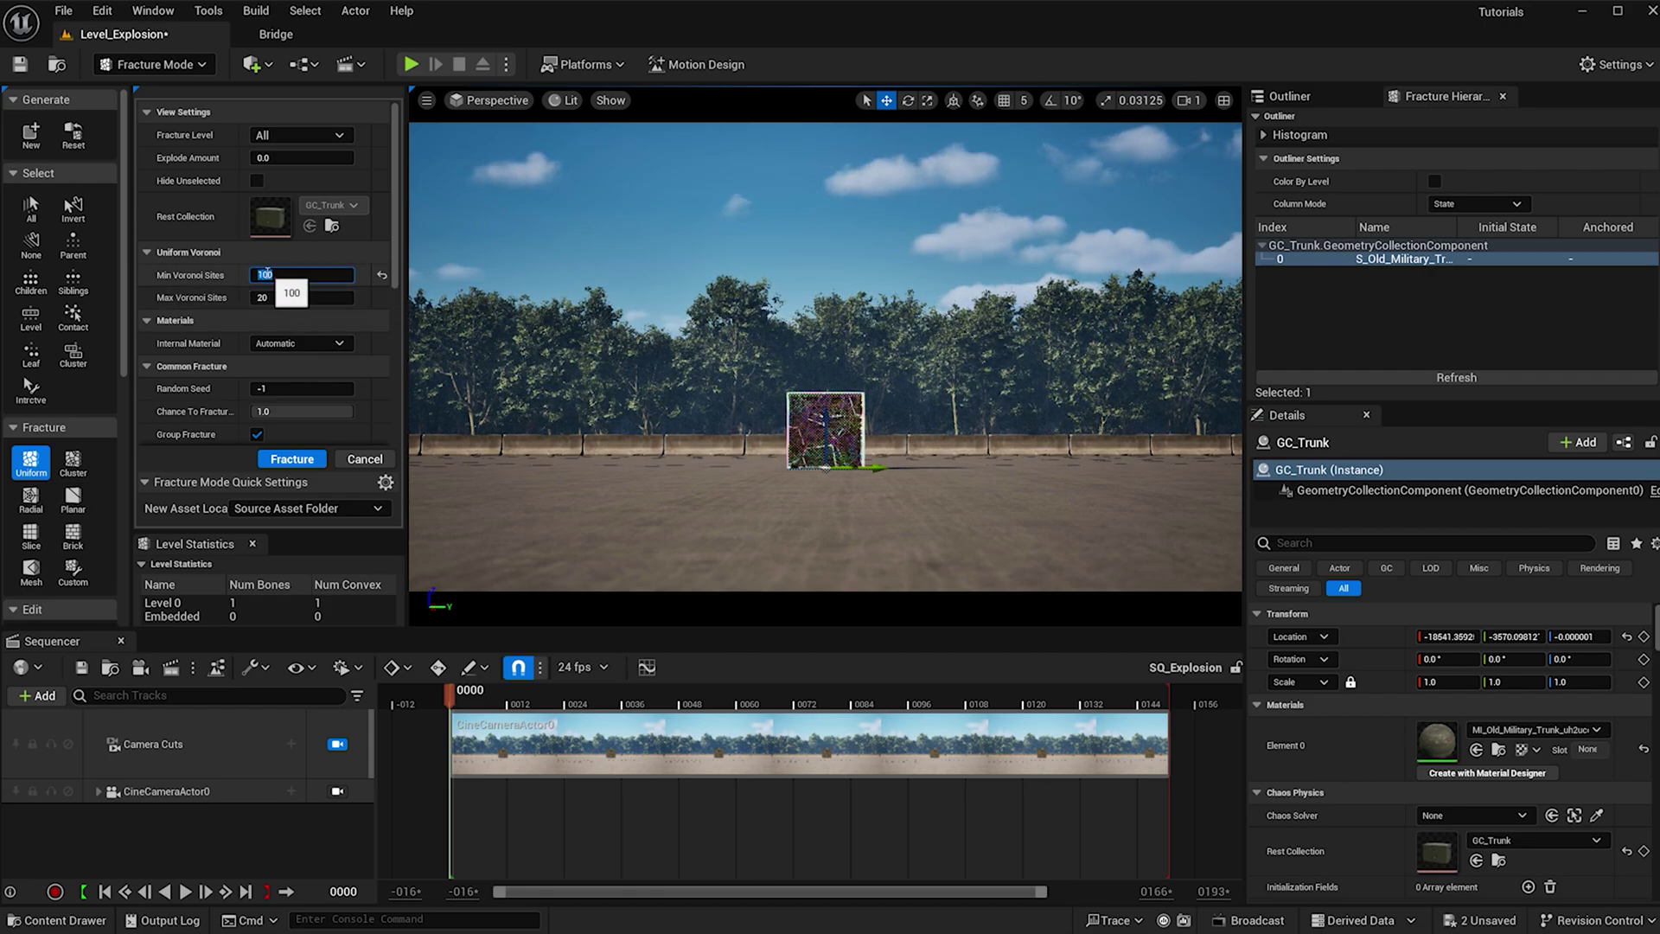
pyautogui.click(250, 298)
pyautogui.write('100')
pyautogui.press('Return')
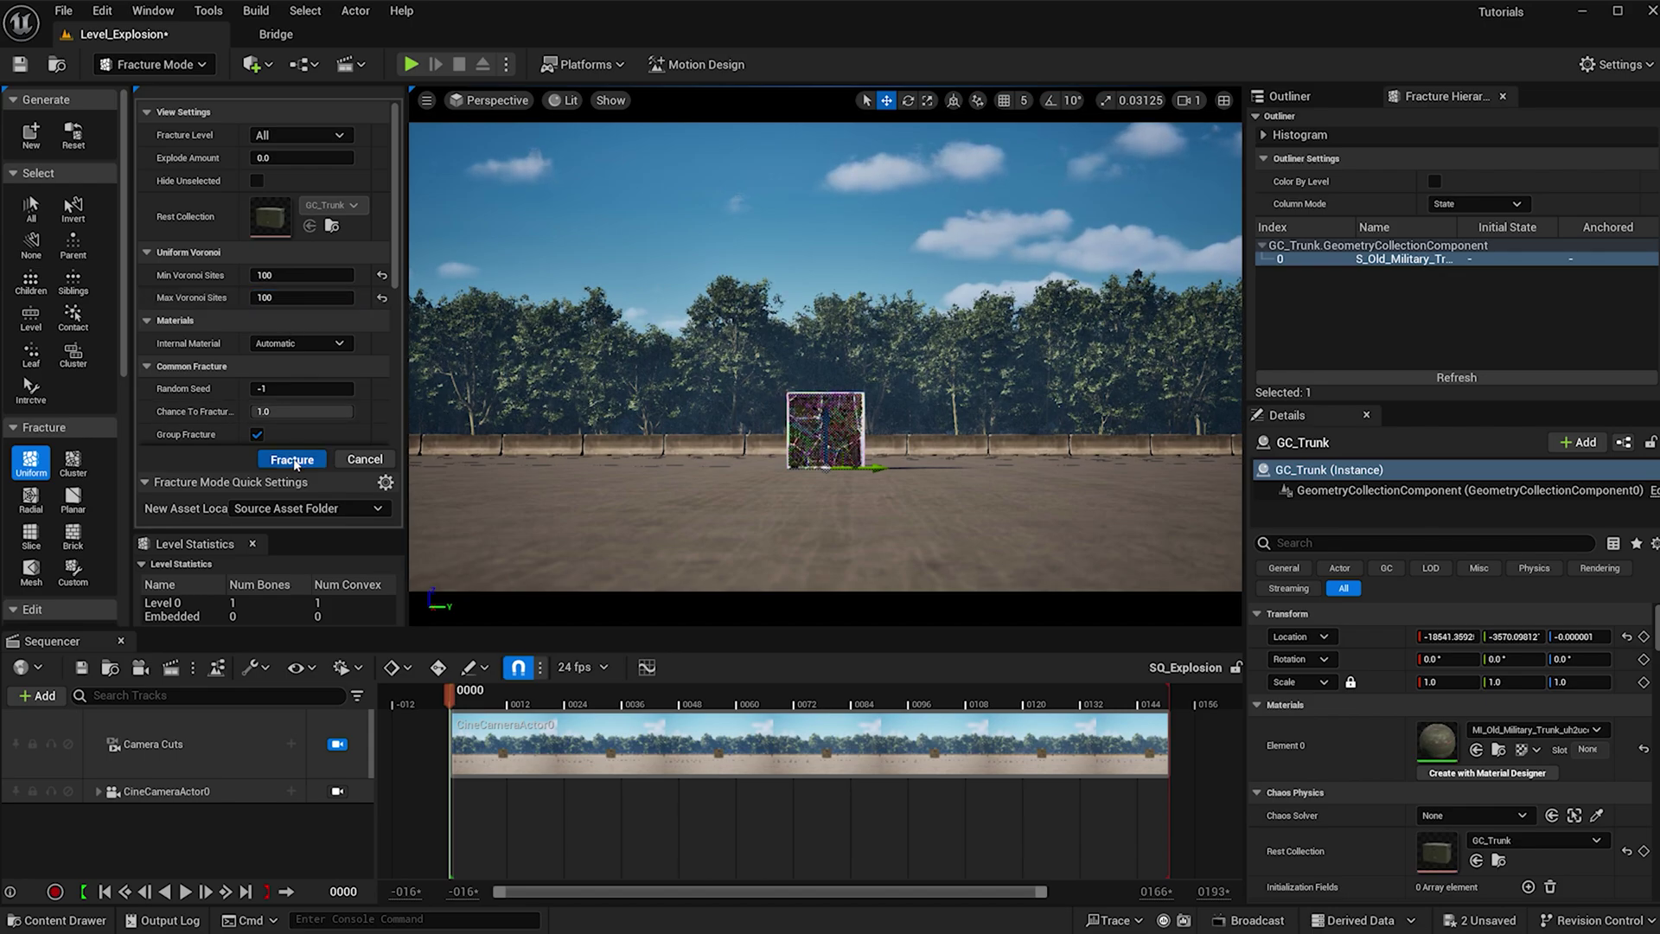
pyautogui.click(292, 459)
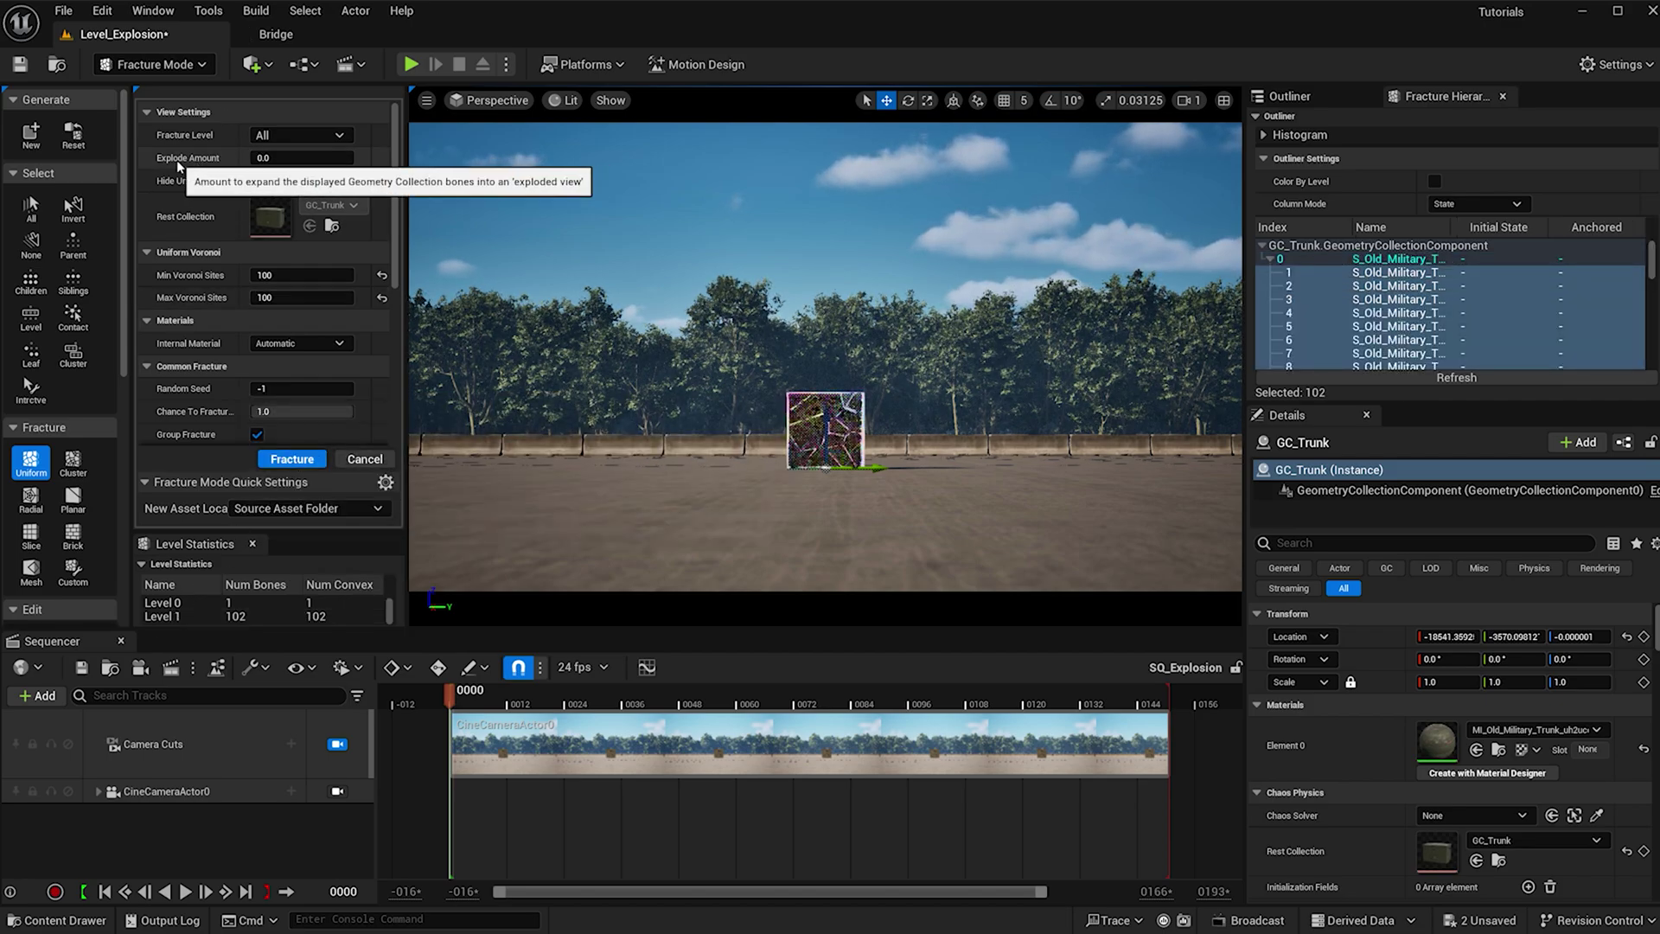
# Preview the trunk's fracture pieces with Explode Amount, reset the amount, and return to Selection mode
pyautogui.moveTo(259, 157); pyautogui.dragTo(279, 157)
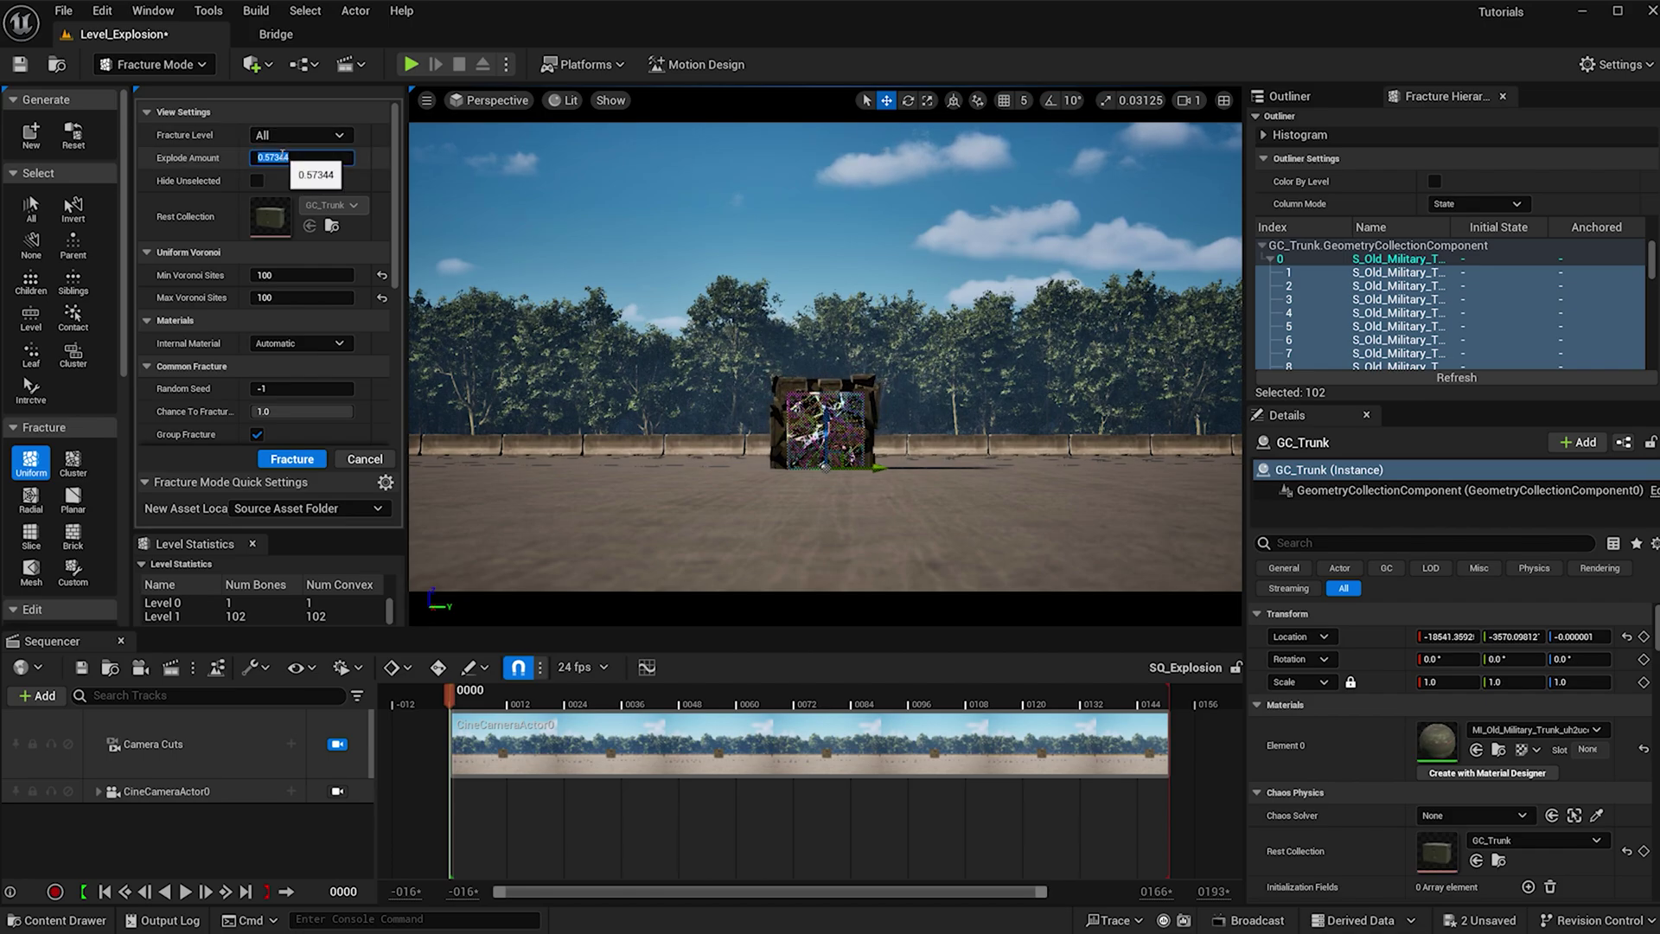
pyautogui.press('Return')
pyautogui.click(148, 68)
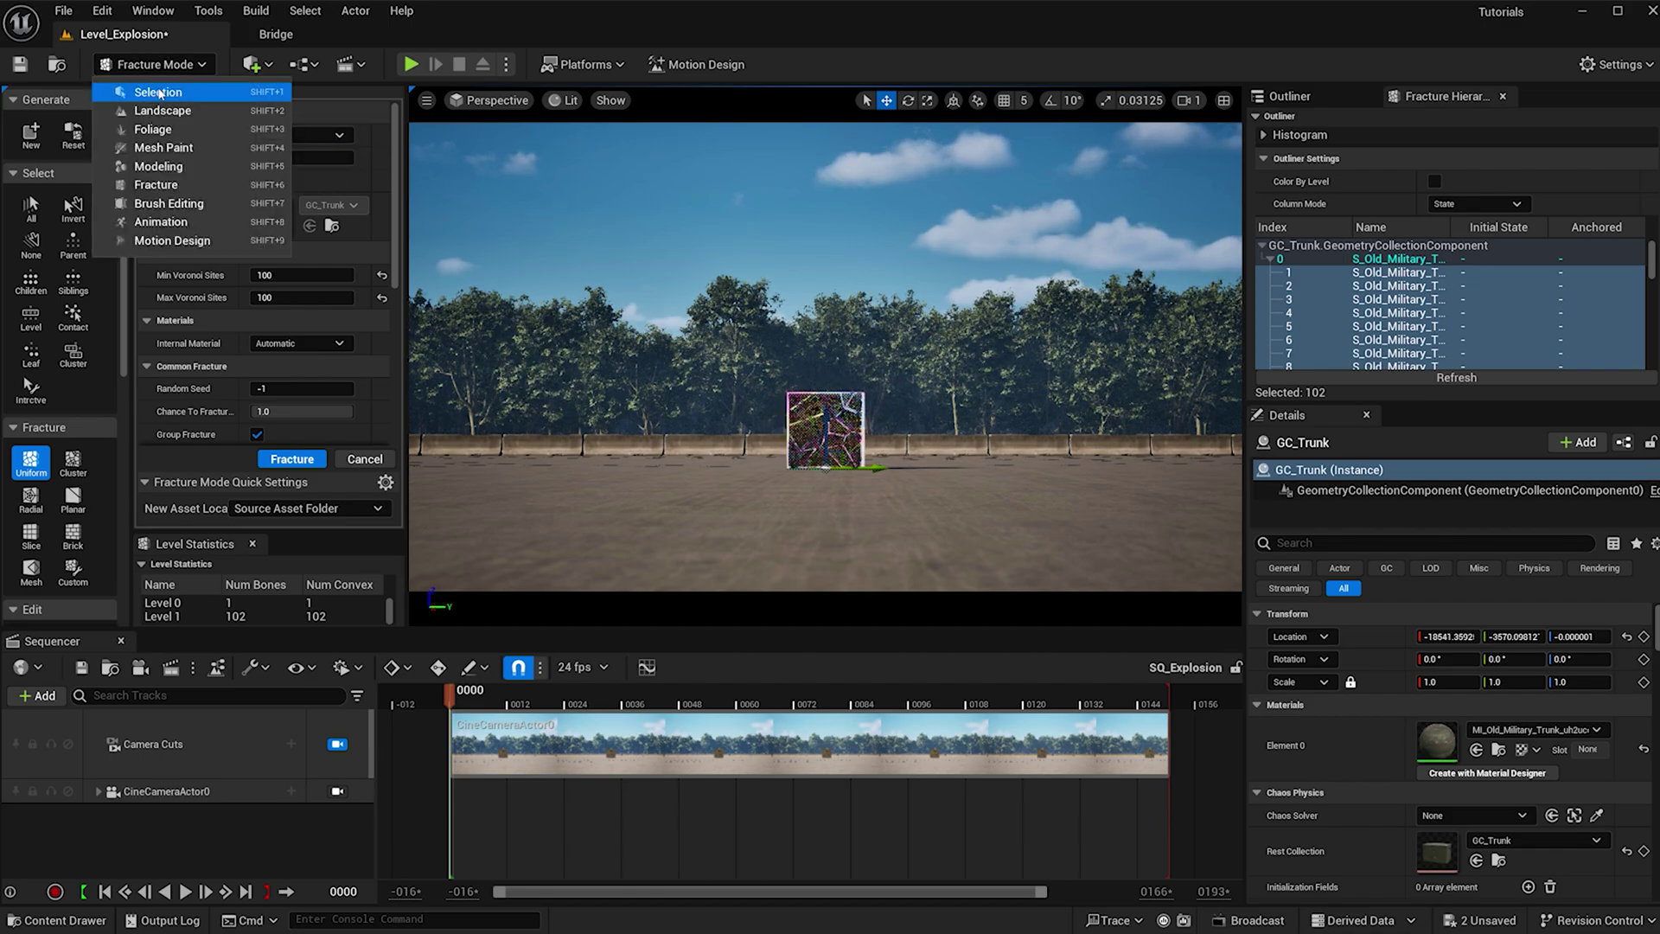
pyautogui.click(159, 93)
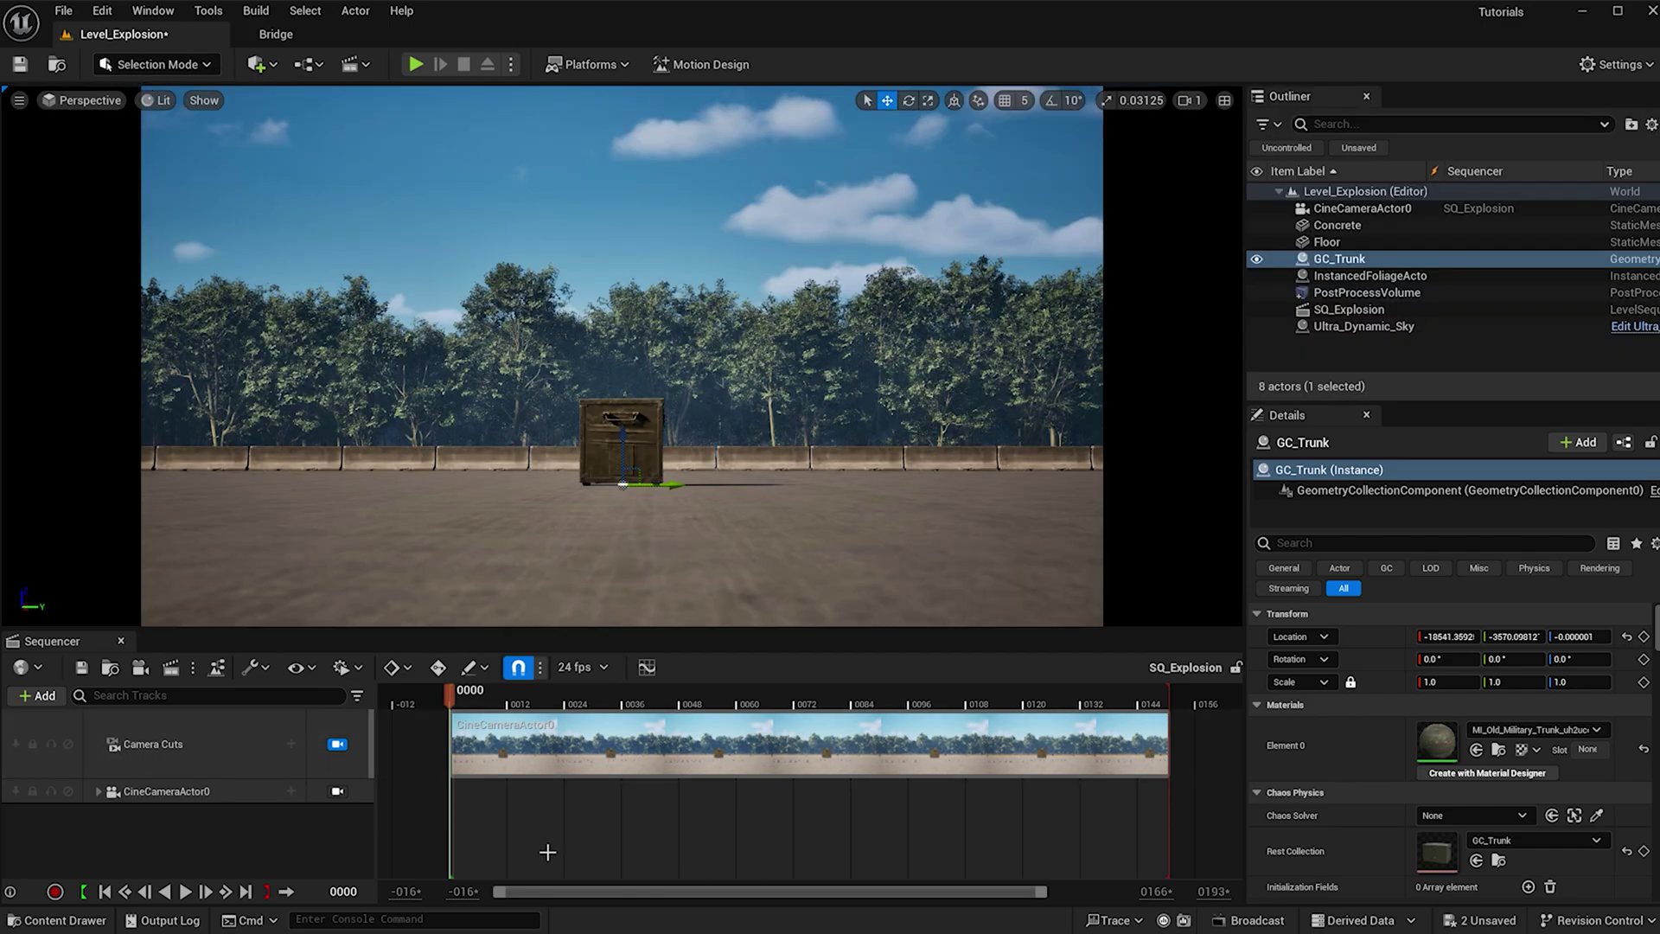
# Search all content for "master" and place FS_MasterField in the level at the trunk
pyautogui.hotkey('ctrl', 'space')
pyautogui.scroll(5, 165, 761)
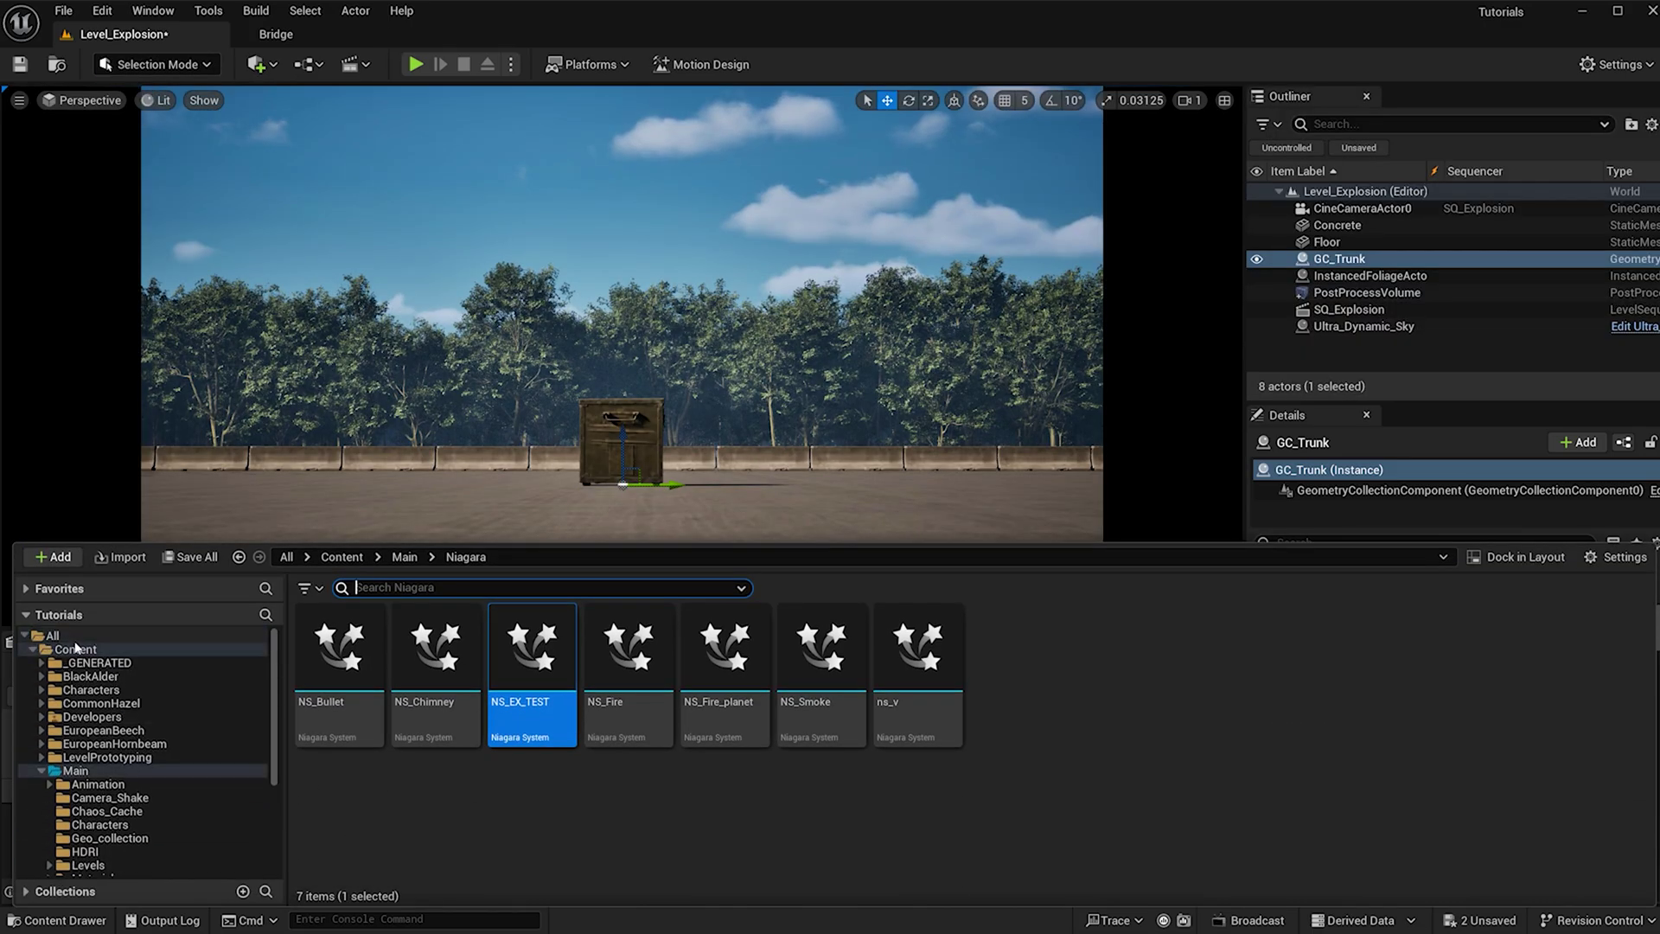
pyautogui.click(76, 637)
pyautogui.click(497, 587)
pyautogui.write('master')
pyautogui.moveTo(339, 650); pyautogui.dragTo(612, 498)
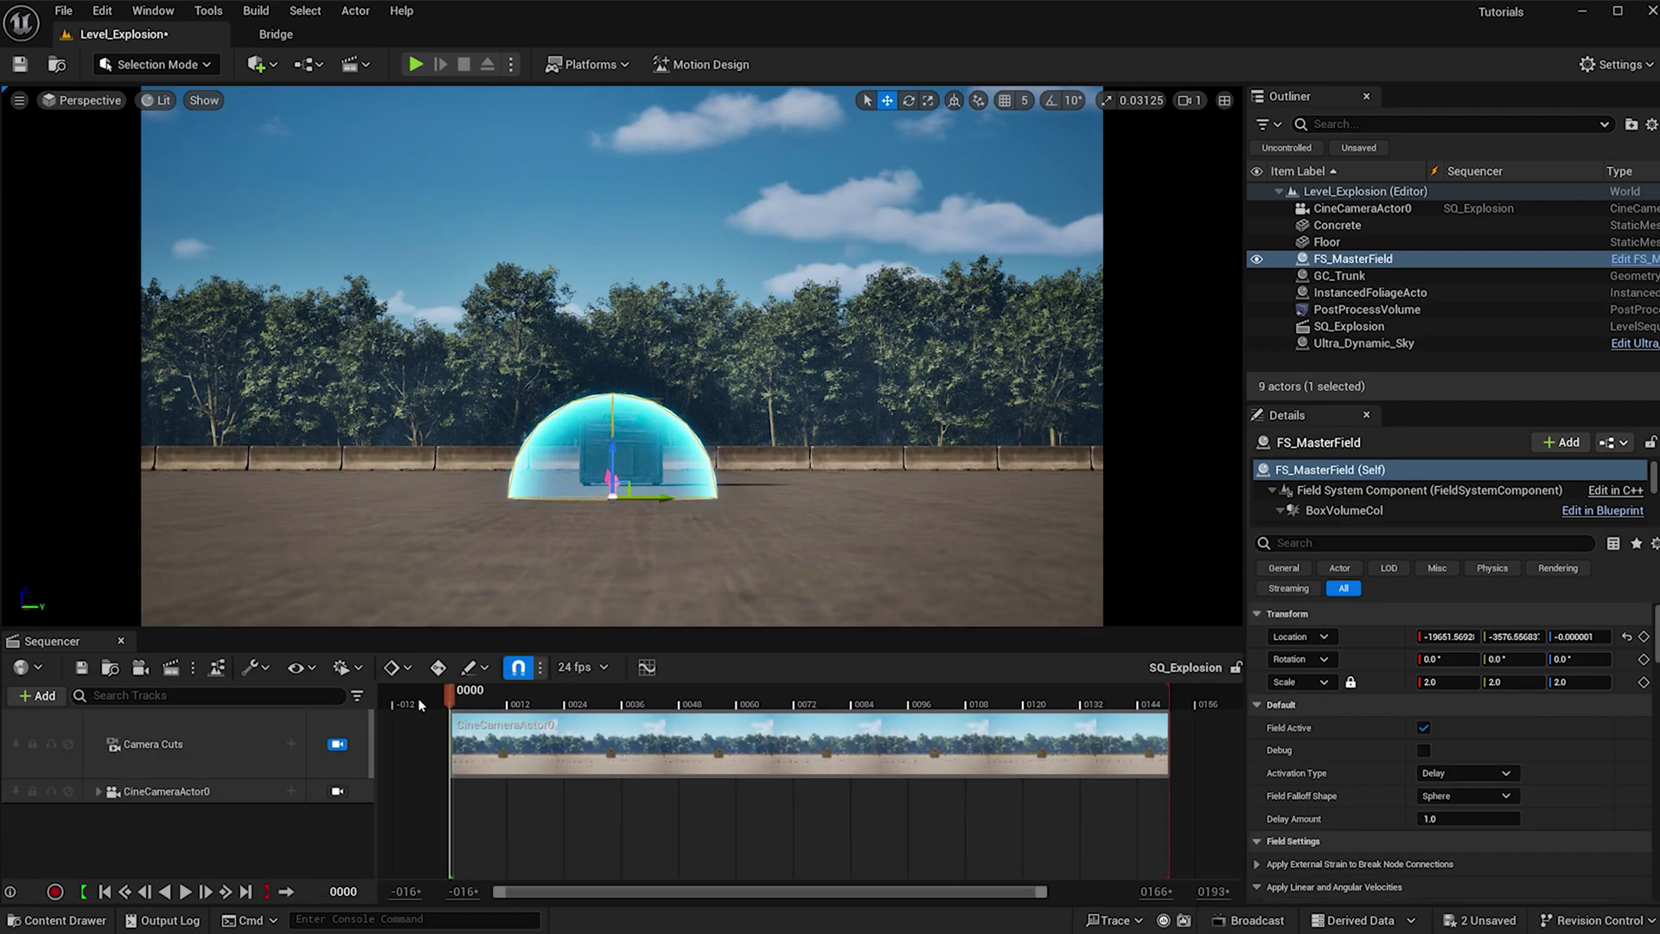
# Release the camera view and move FS_MasterField back to the trunk, raised to a height of about 68
pyautogui.click(337, 744)
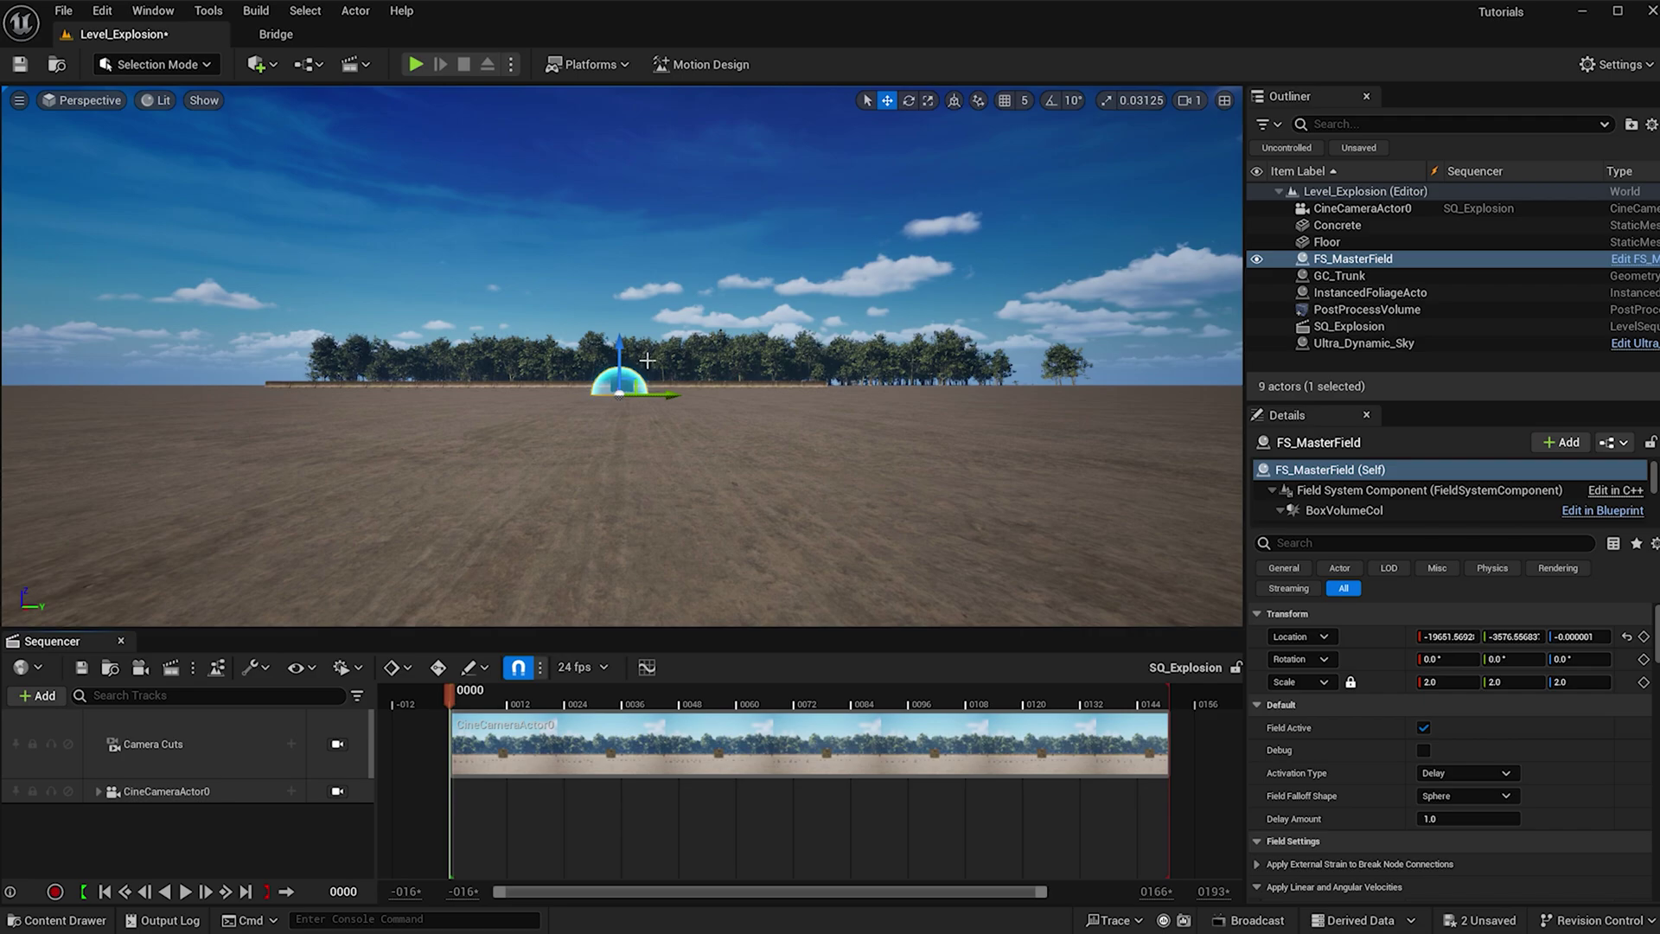
pyautogui.scroll(3, 636, 383)
pyautogui.moveTo(731, 434); pyautogui.dragTo(755, 398, button='right')
pyautogui.moveTo(645, 383); pyautogui.dragTo(1015, 311)
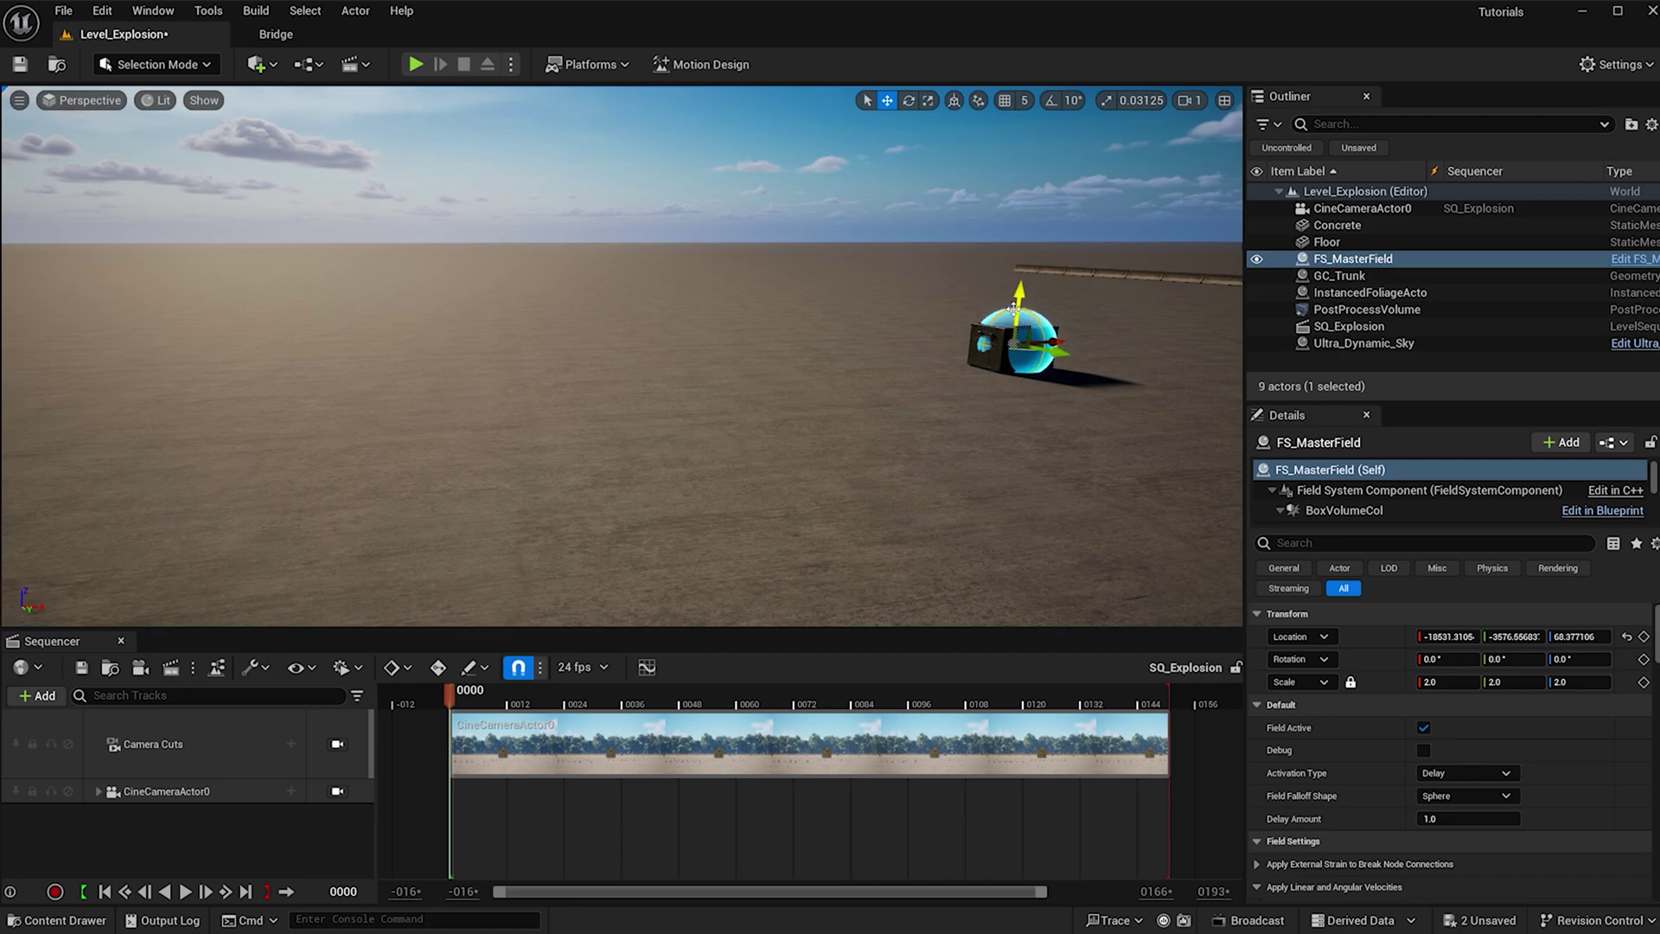
# Scale FS_MasterField uniformly to about 2.36 and center it on the trunk, restoring the camera view
pyautogui.press('f')
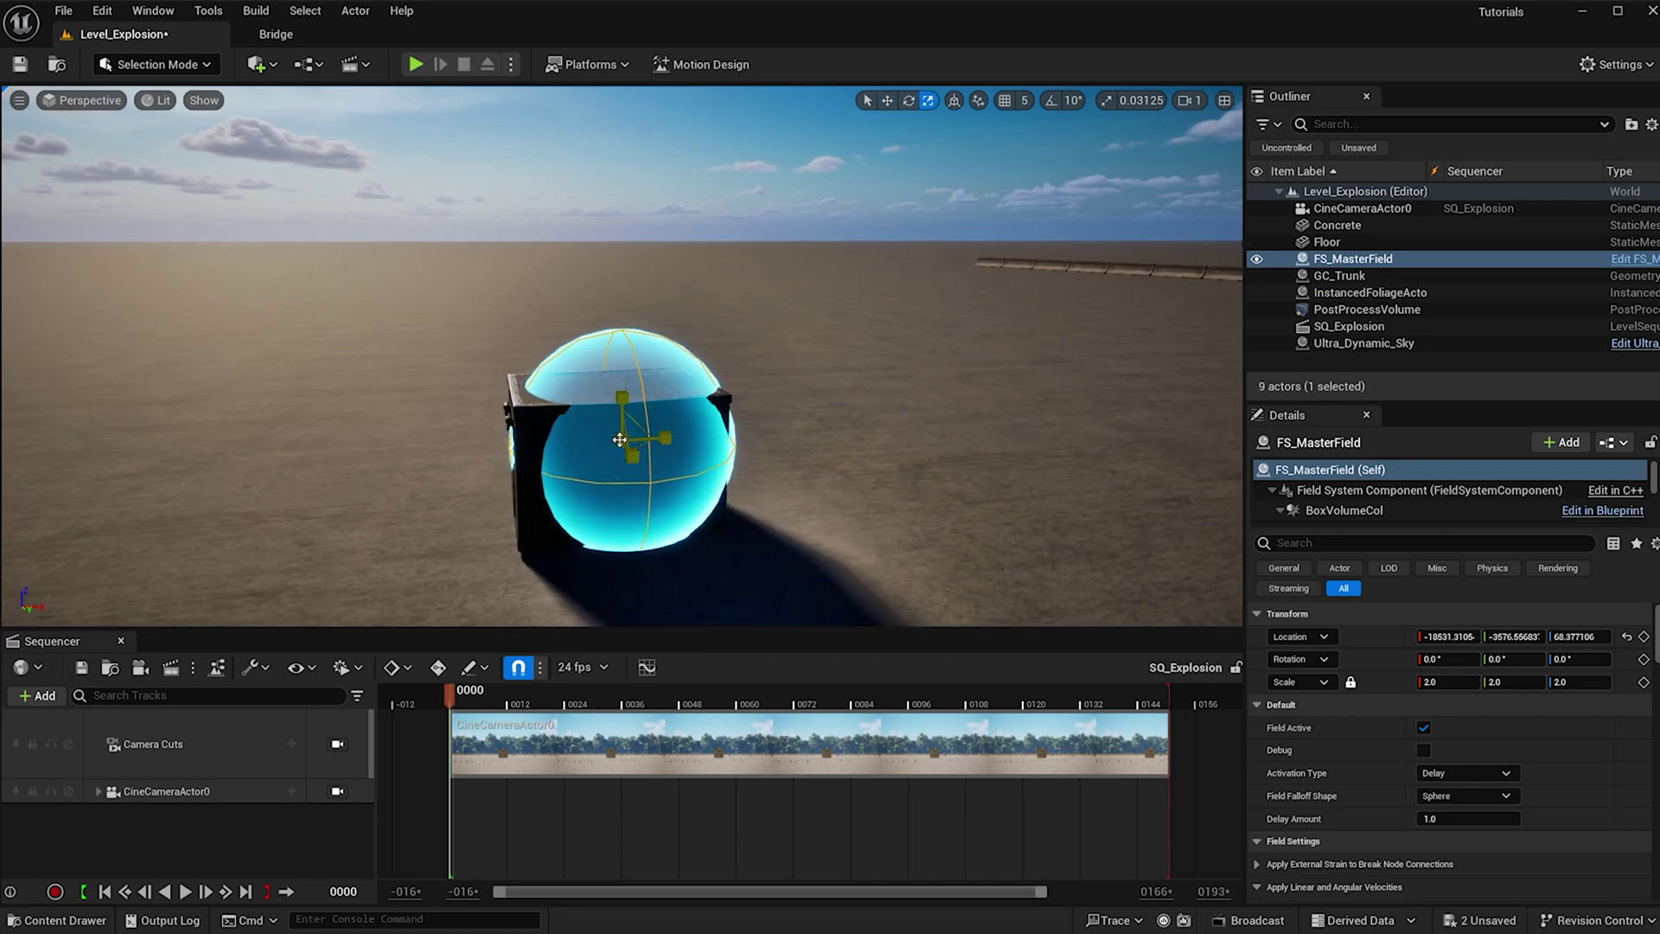
pyautogui.moveTo(620, 439); pyautogui.dragTo(638, 438)
pyautogui.press('w')
pyautogui.click(337, 744)
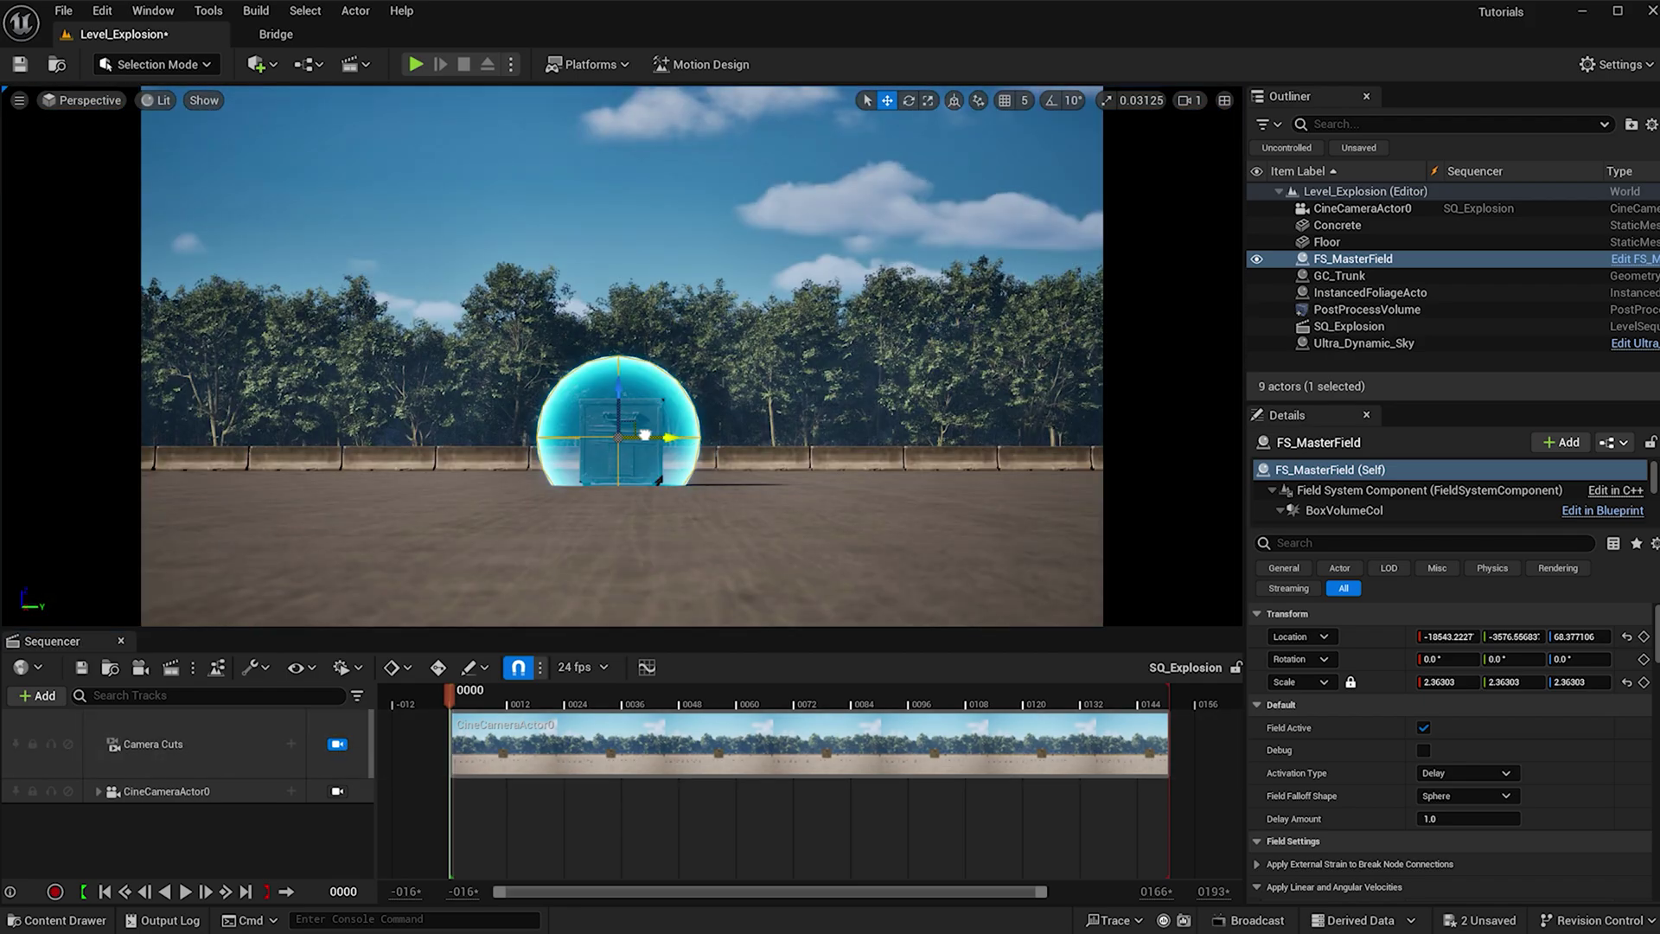
pyautogui.moveTo(644, 434); pyautogui.dragTo(648, 434)
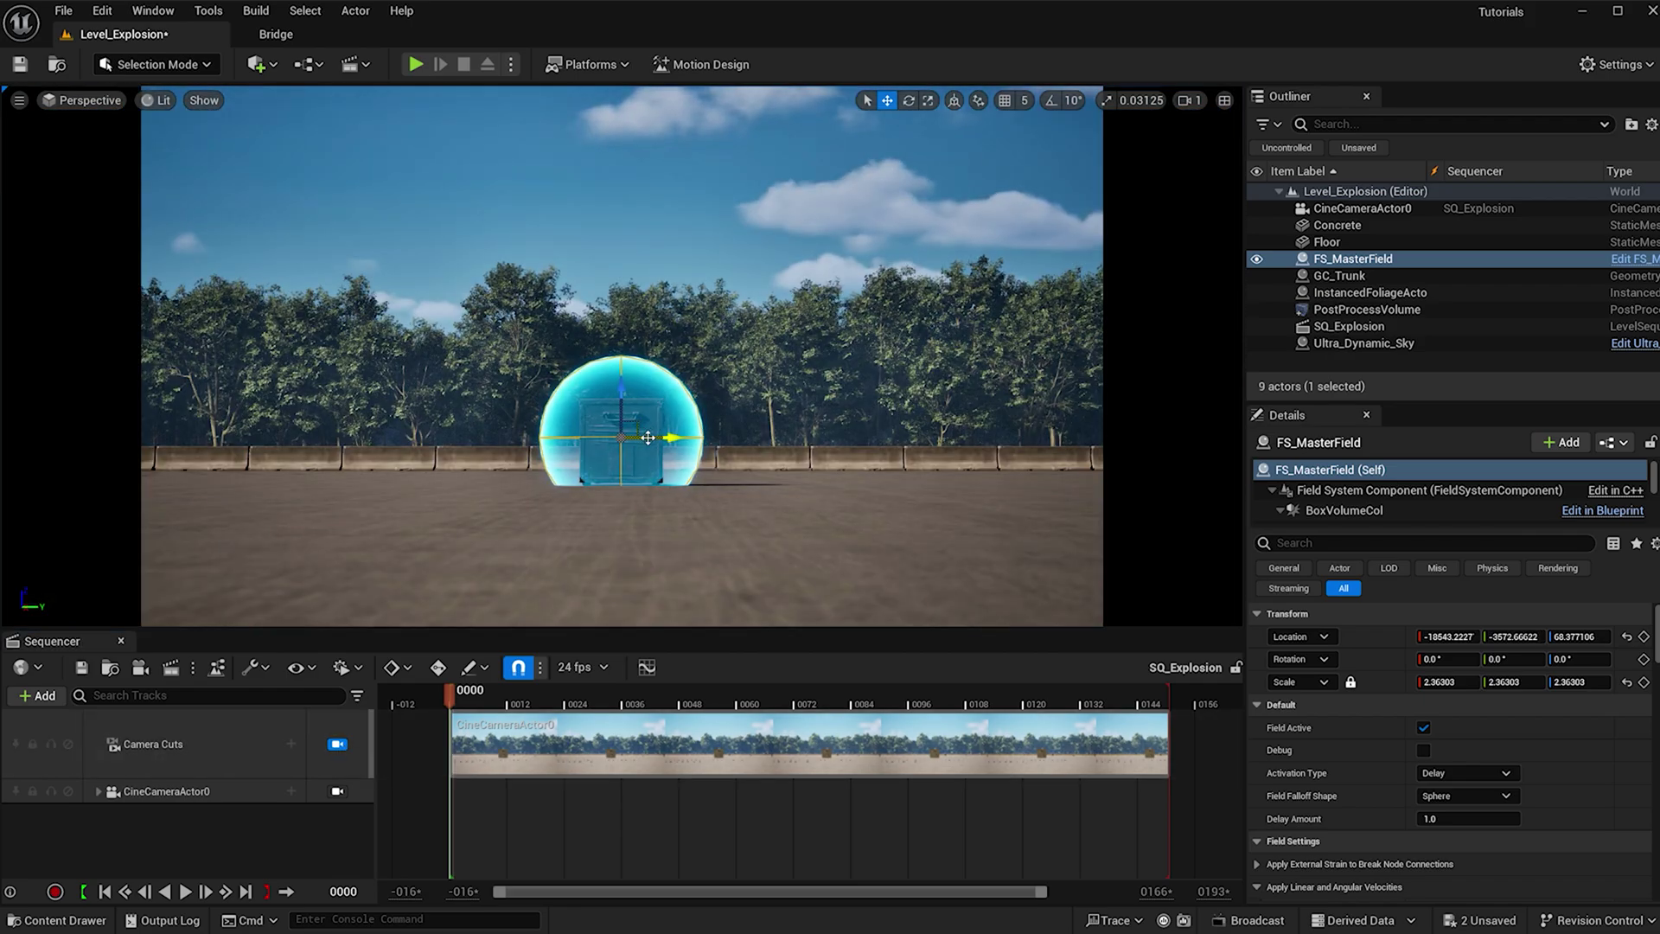
# Run the level simulation to check how the trunk breaks apart, and stop it
pyautogui.click(416, 65)
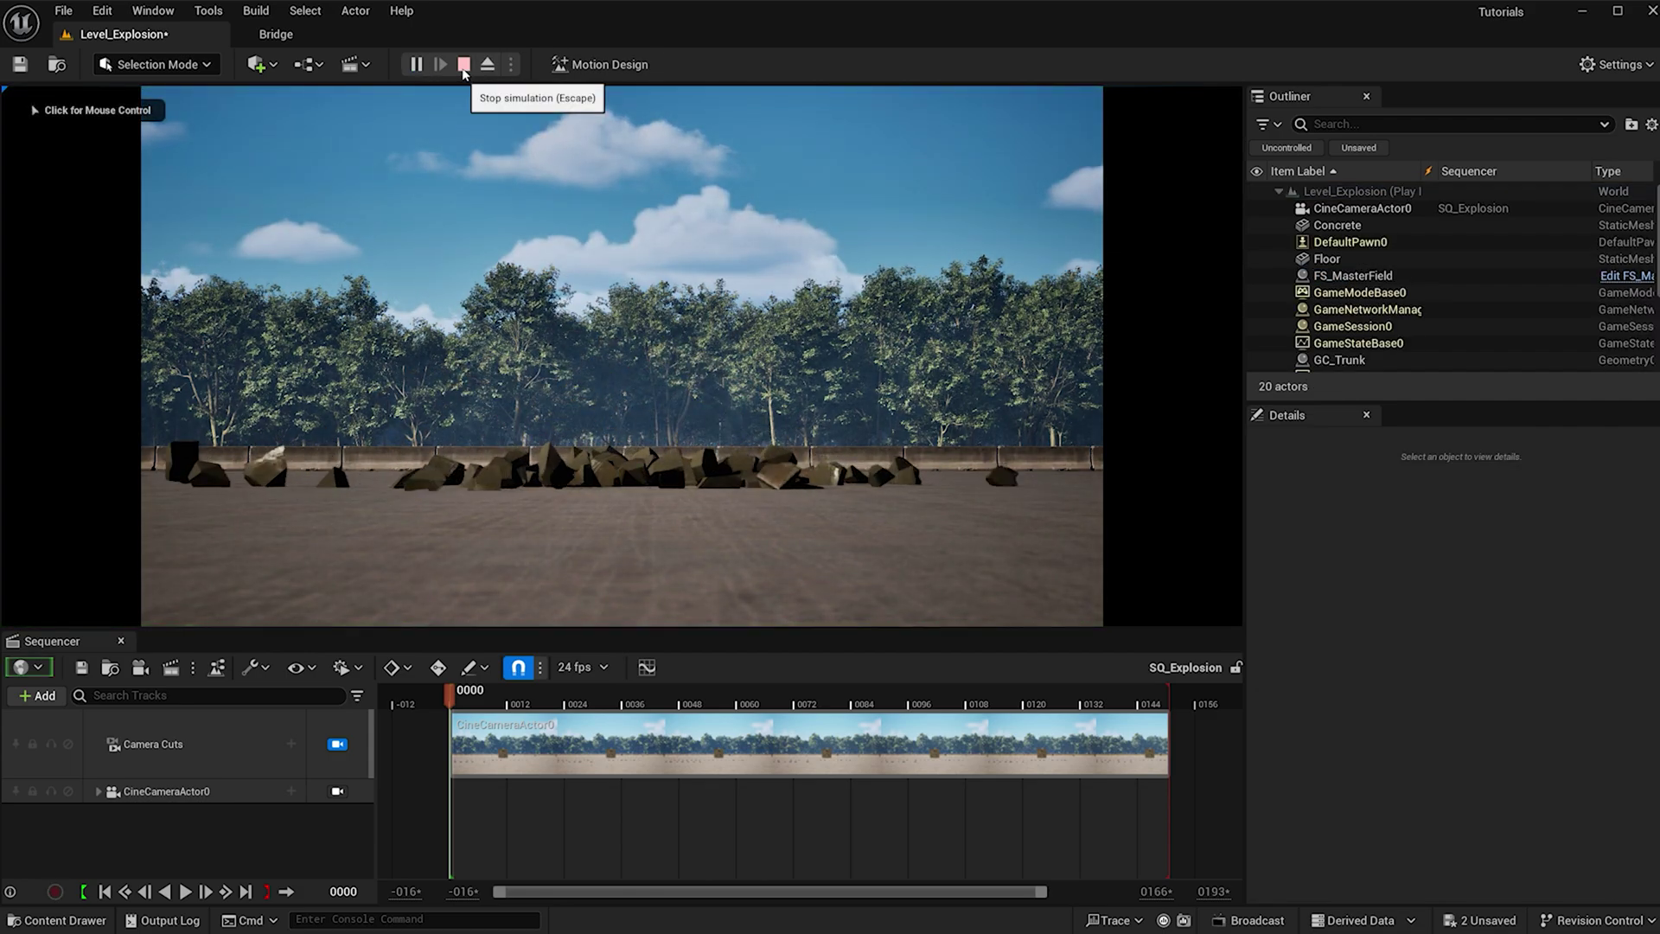
pyautogui.click(464, 65)
# Enable Use Directional Vector on FS_MasterField, set Directional Magnitude to 1000, and test the breakup in simulation
pyautogui.scroll(-3, 1421, 801)
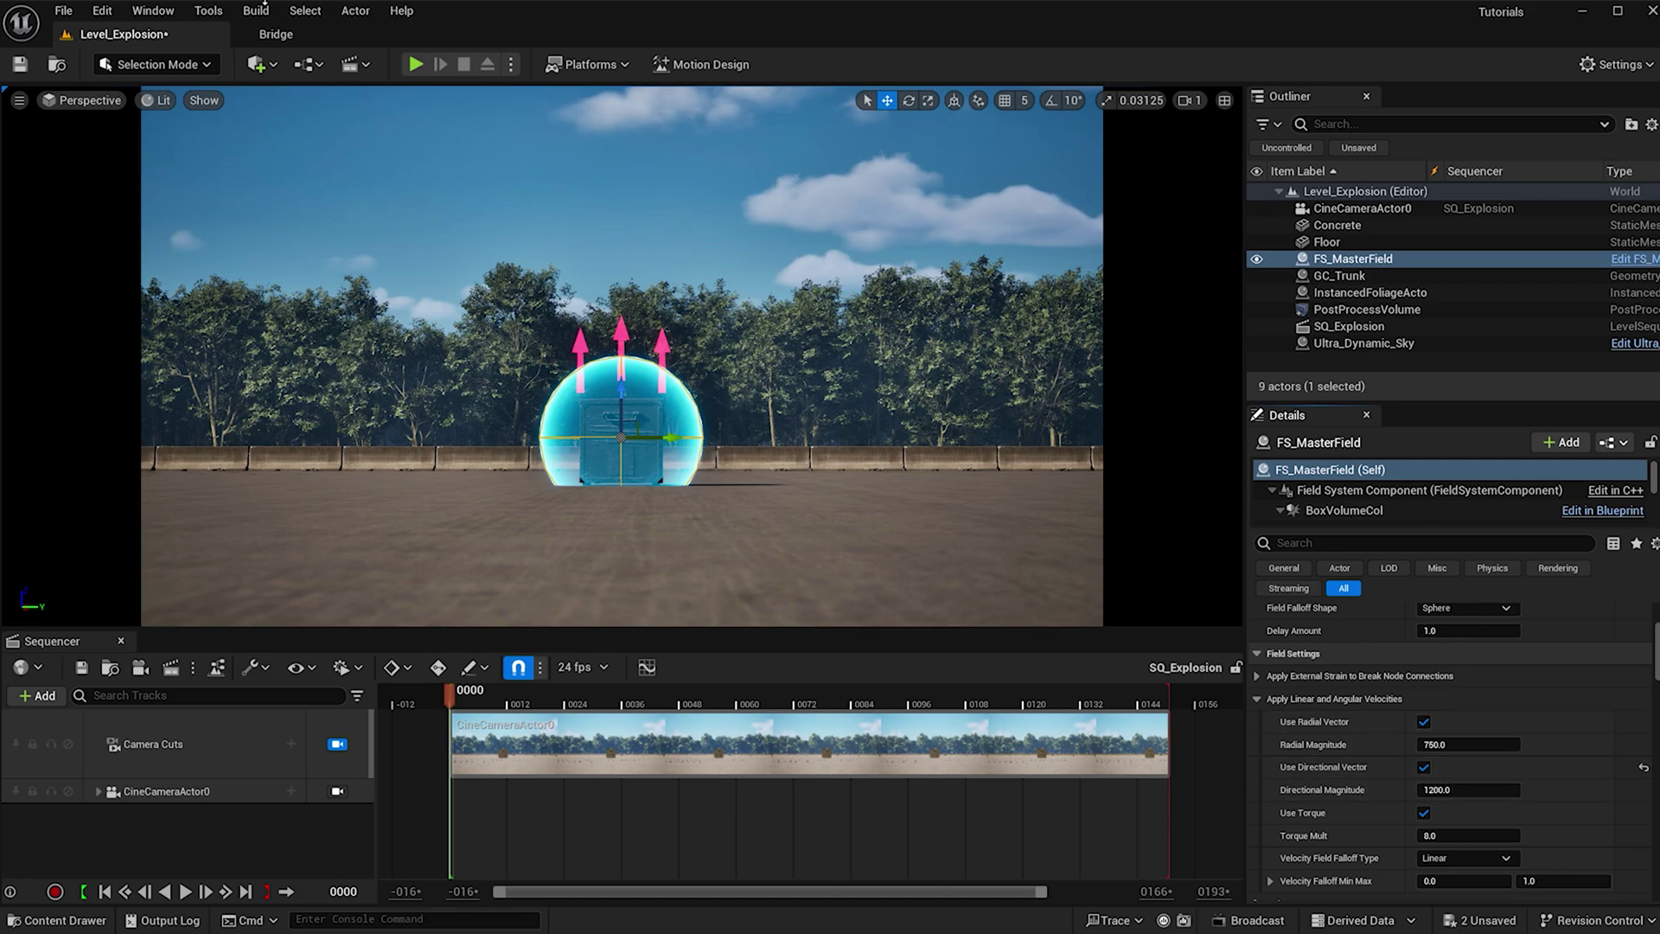
pyautogui.click(415, 64)
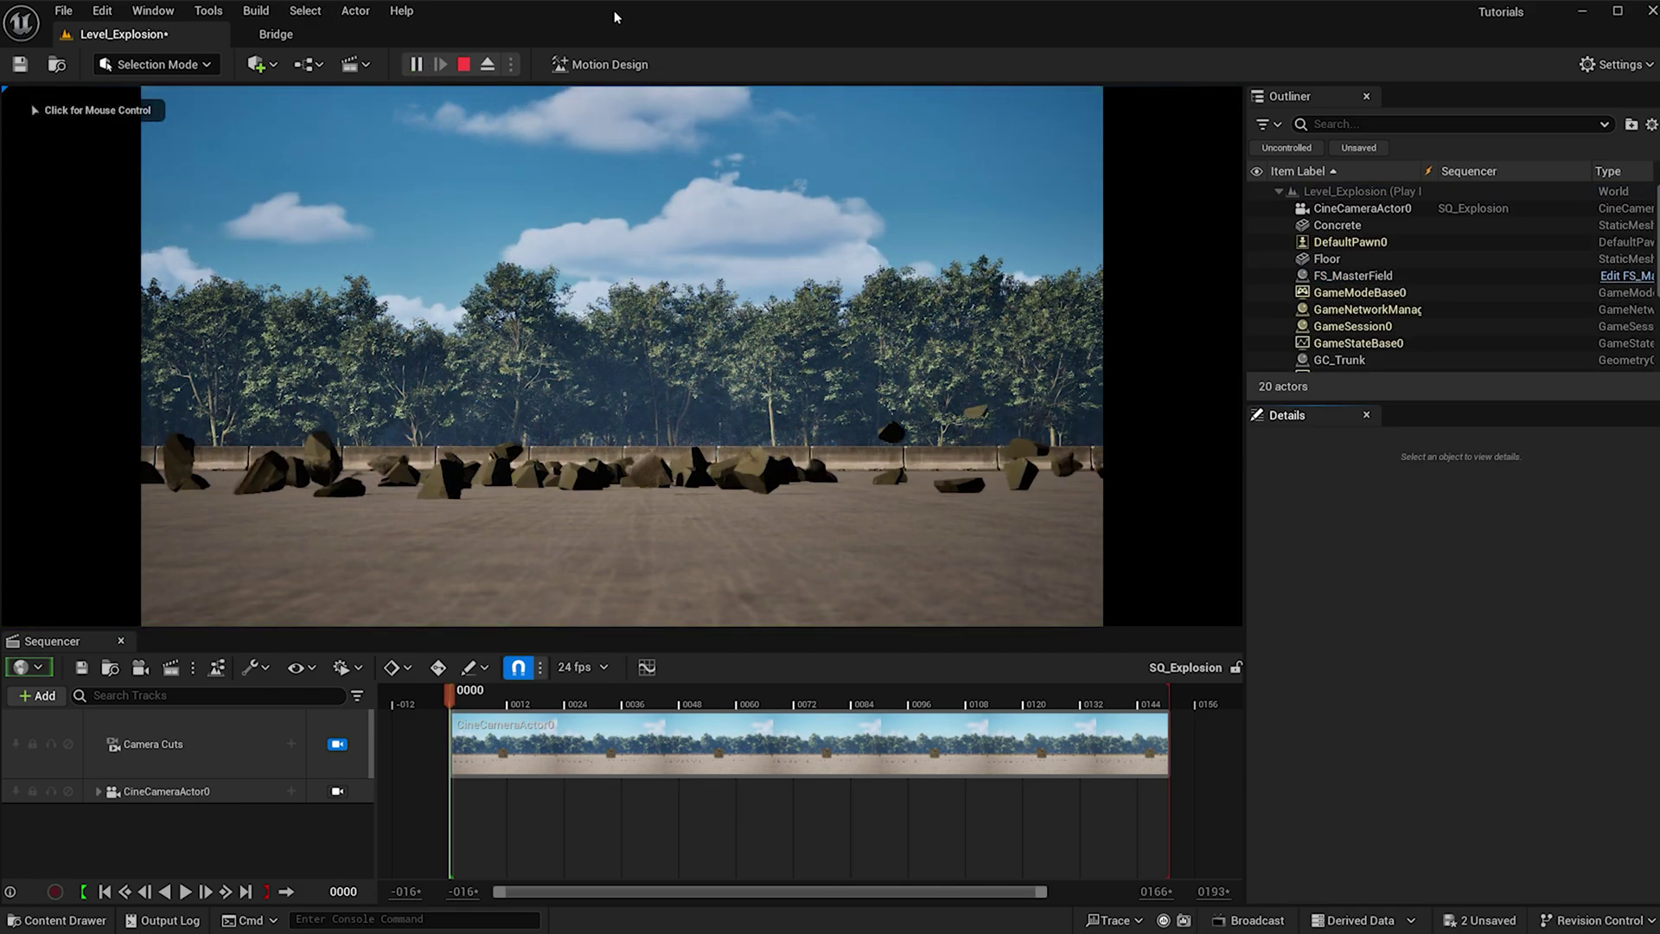
pyautogui.click(463, 64)
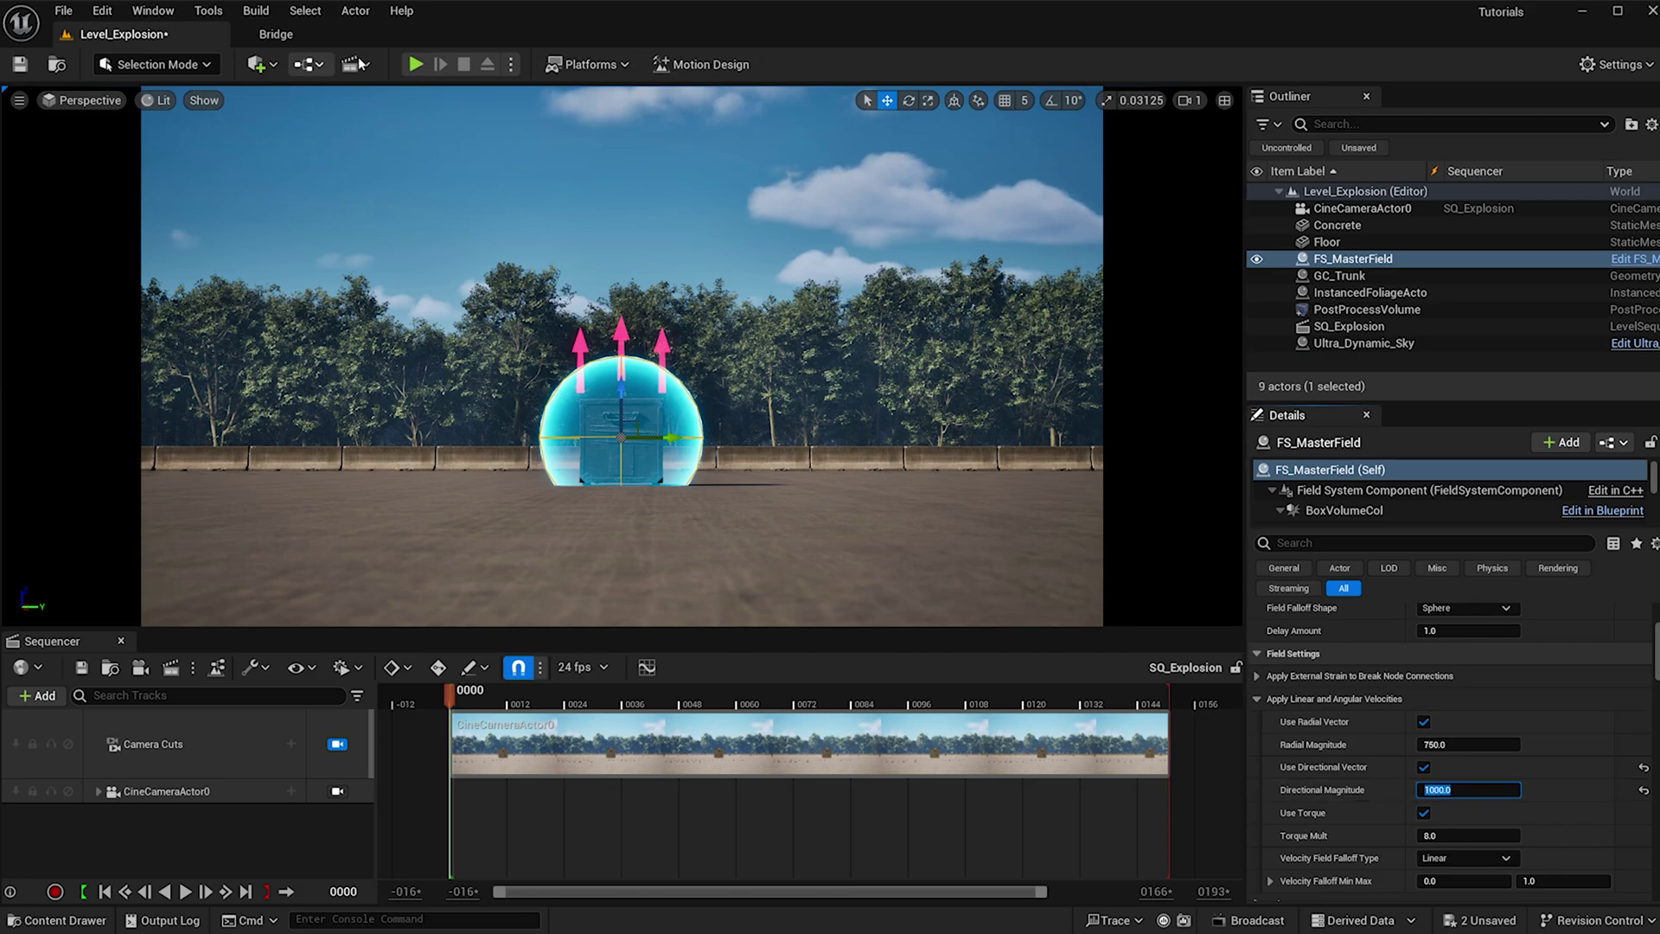
pyautogui.click(414, 65)
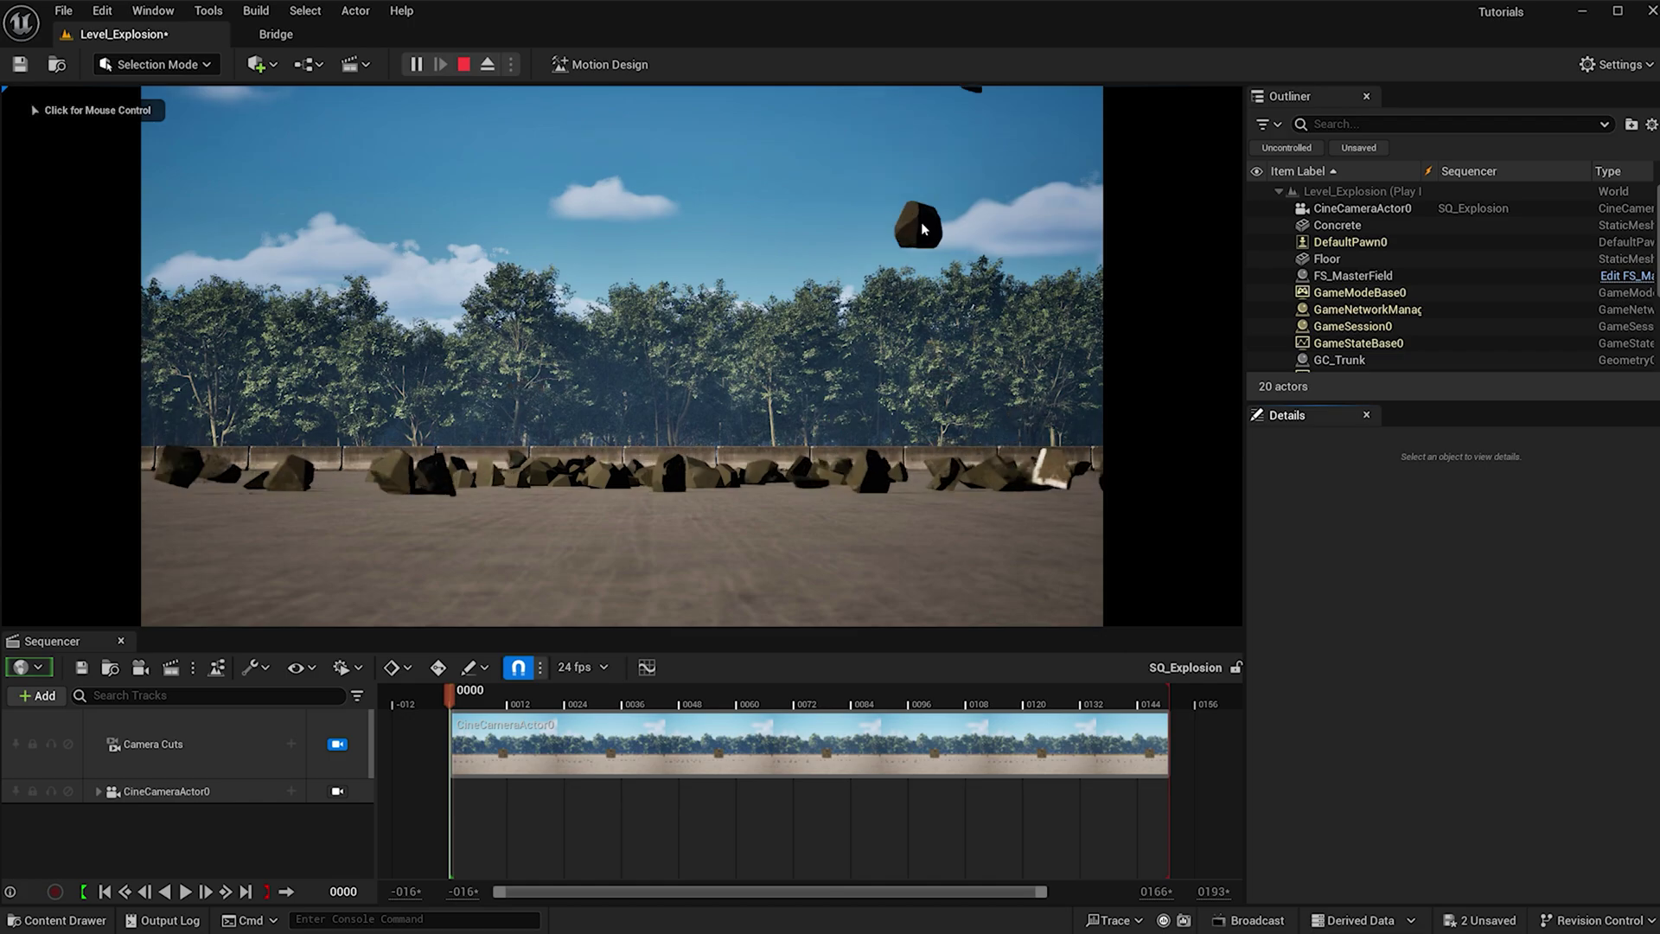
pyautogui.click(464, 64)
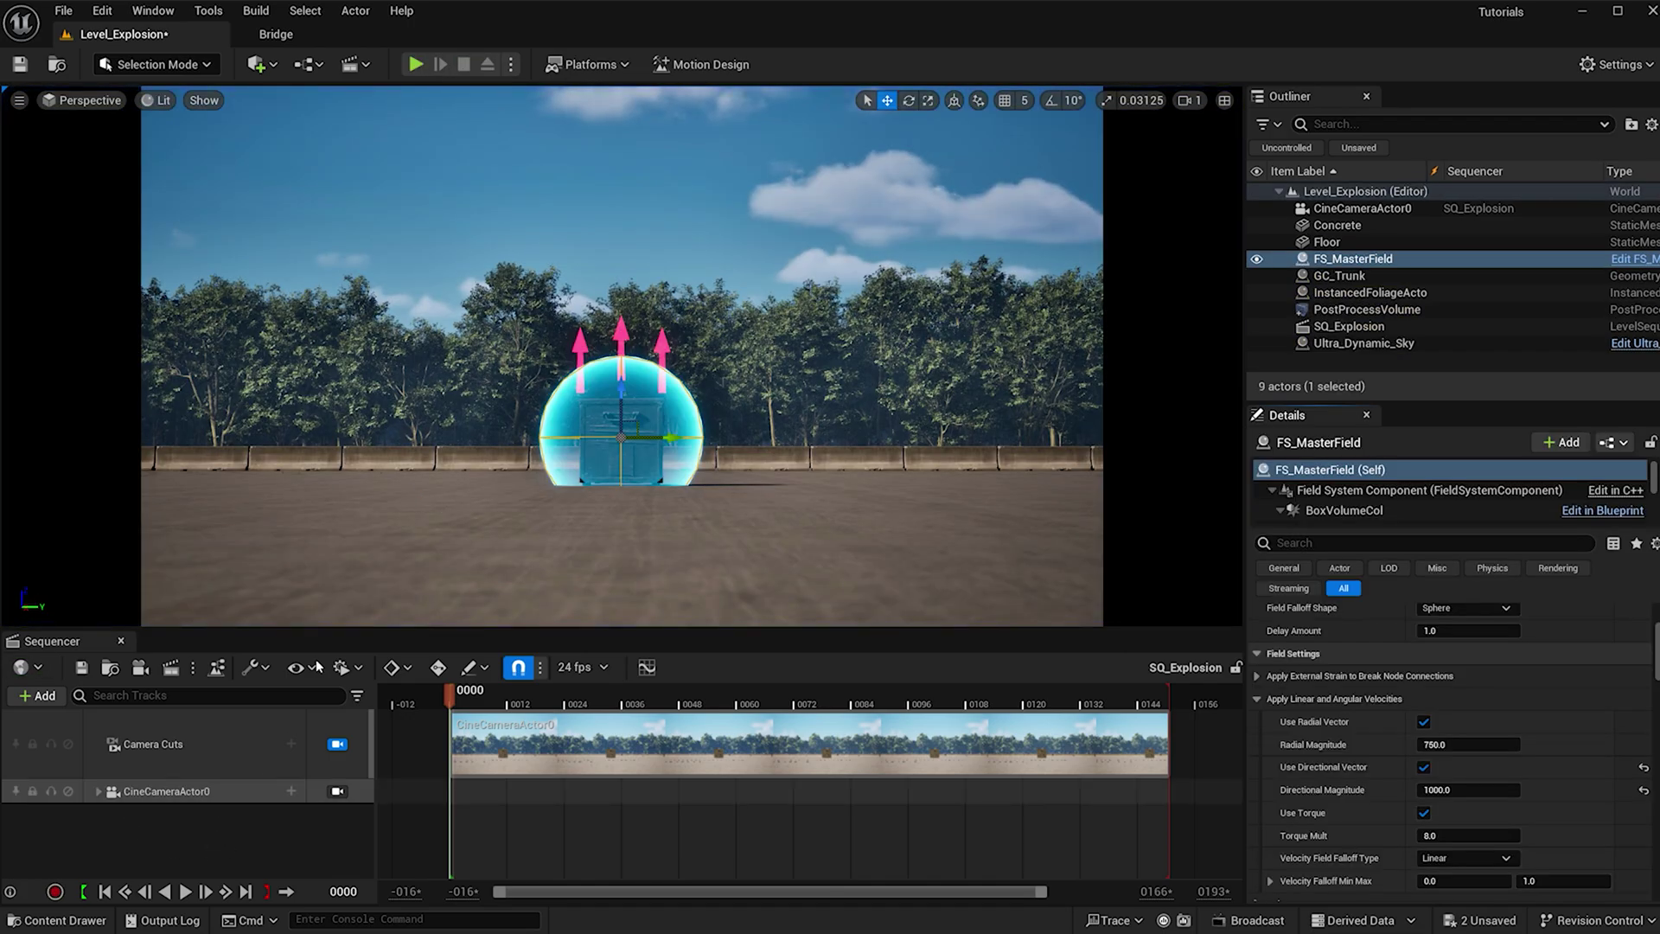
# Add a Chaos Cache Manager actor to the level
pyautogui.click(272, 65)
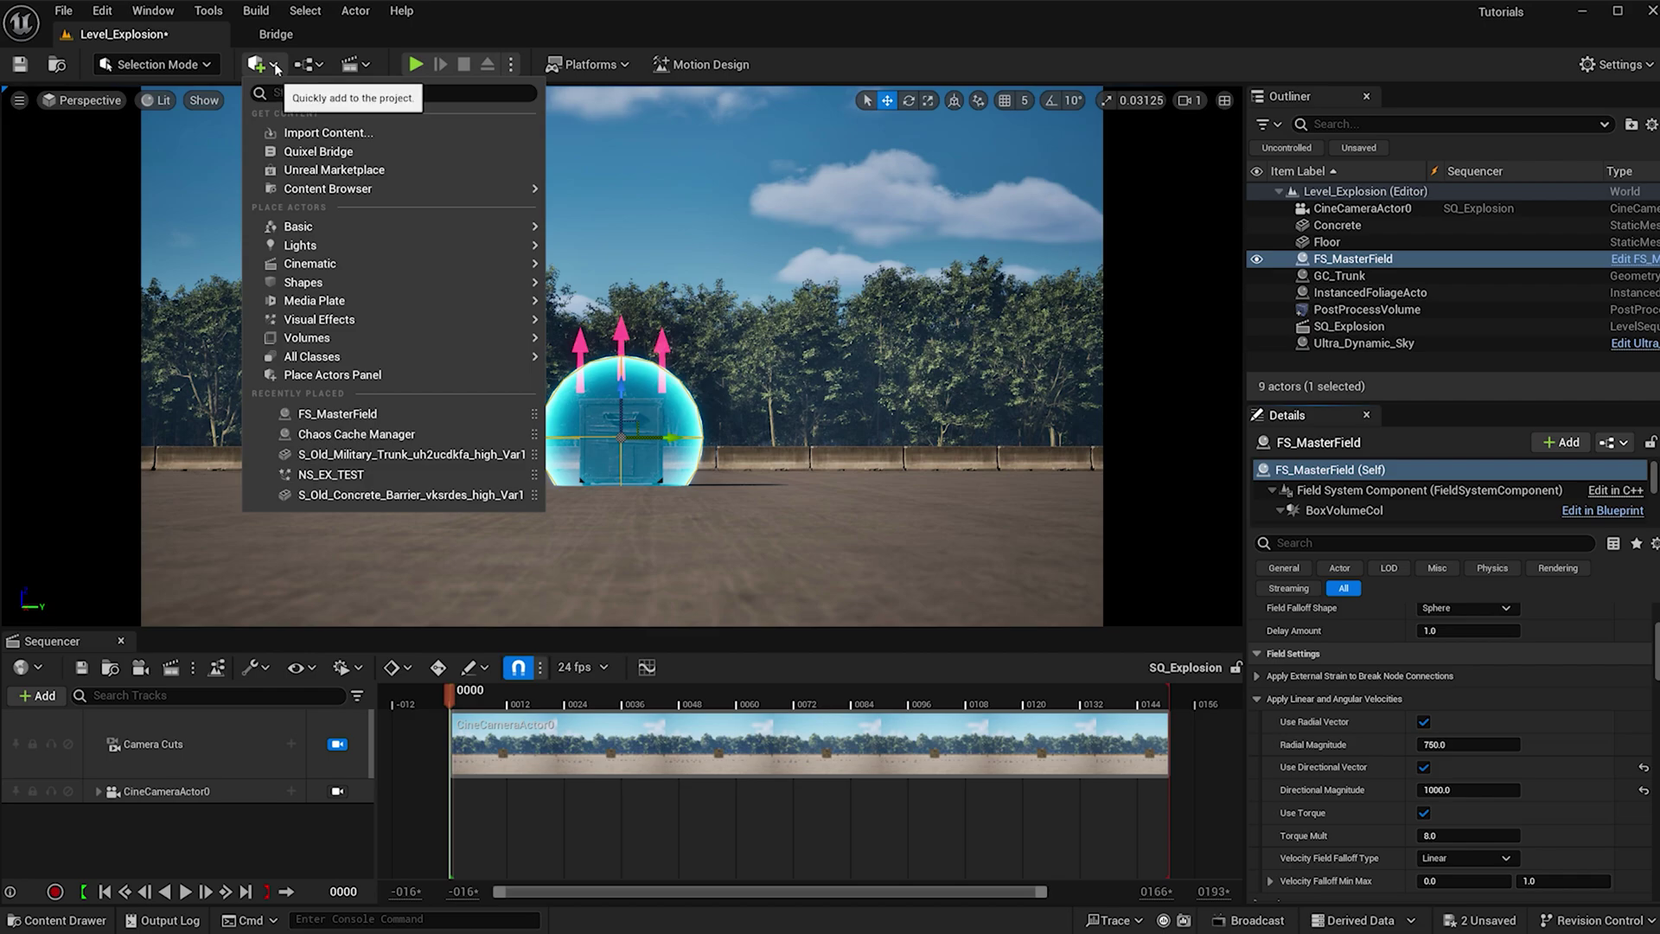
pyautogui.write('cha')
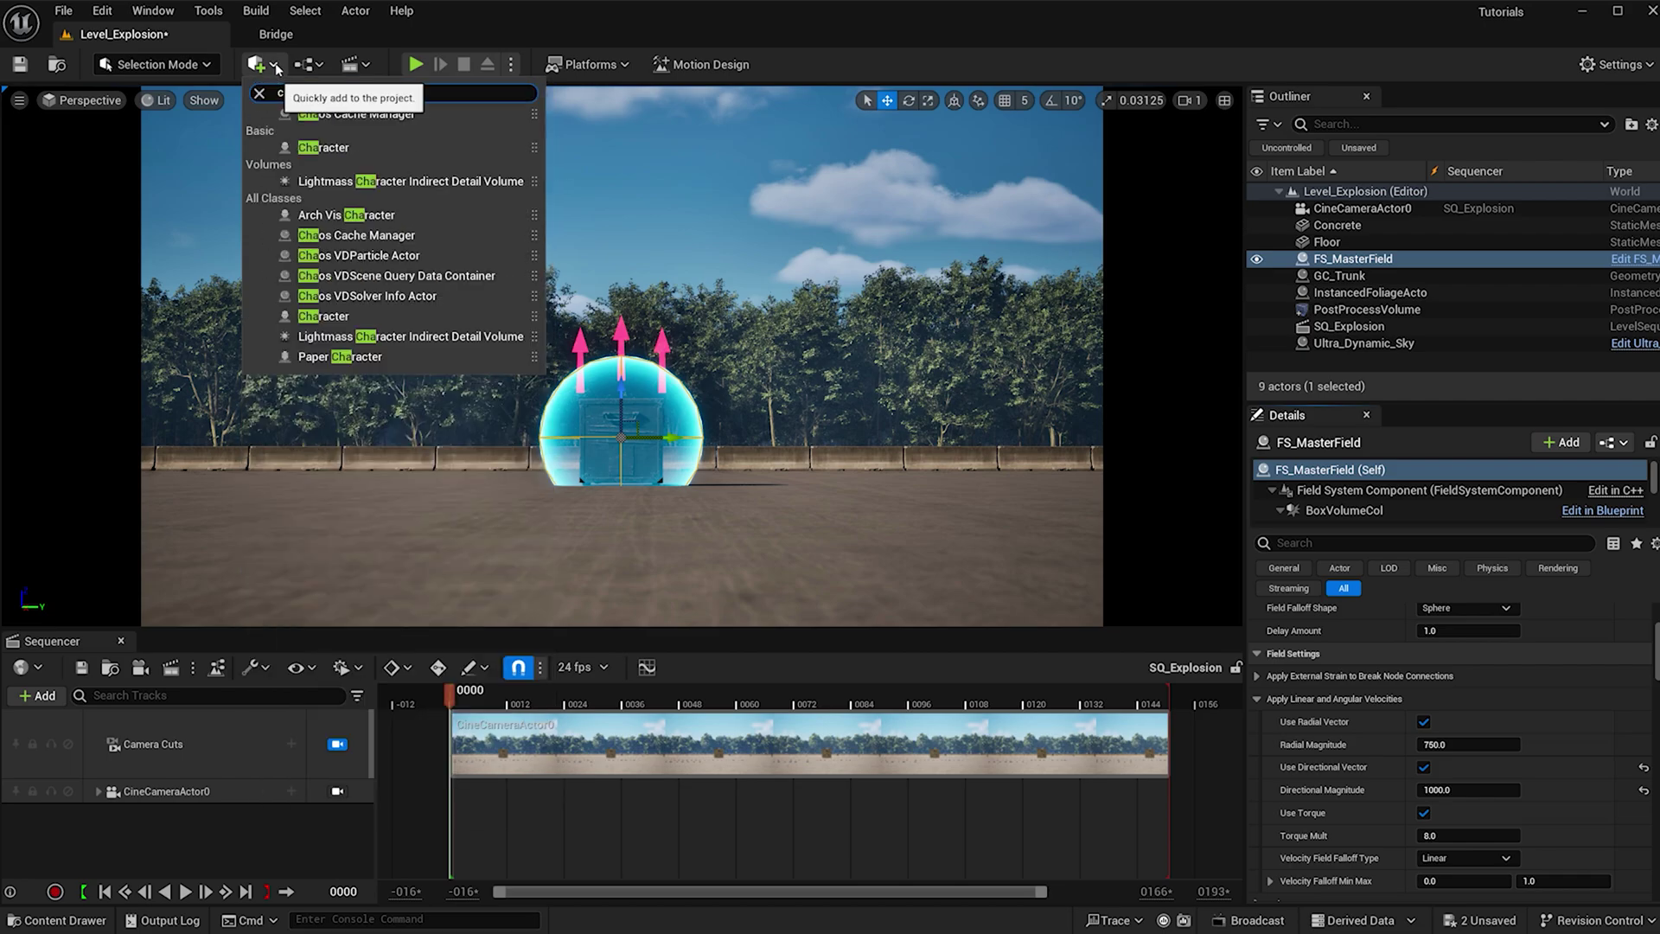
pyautogui.click(367, 114)
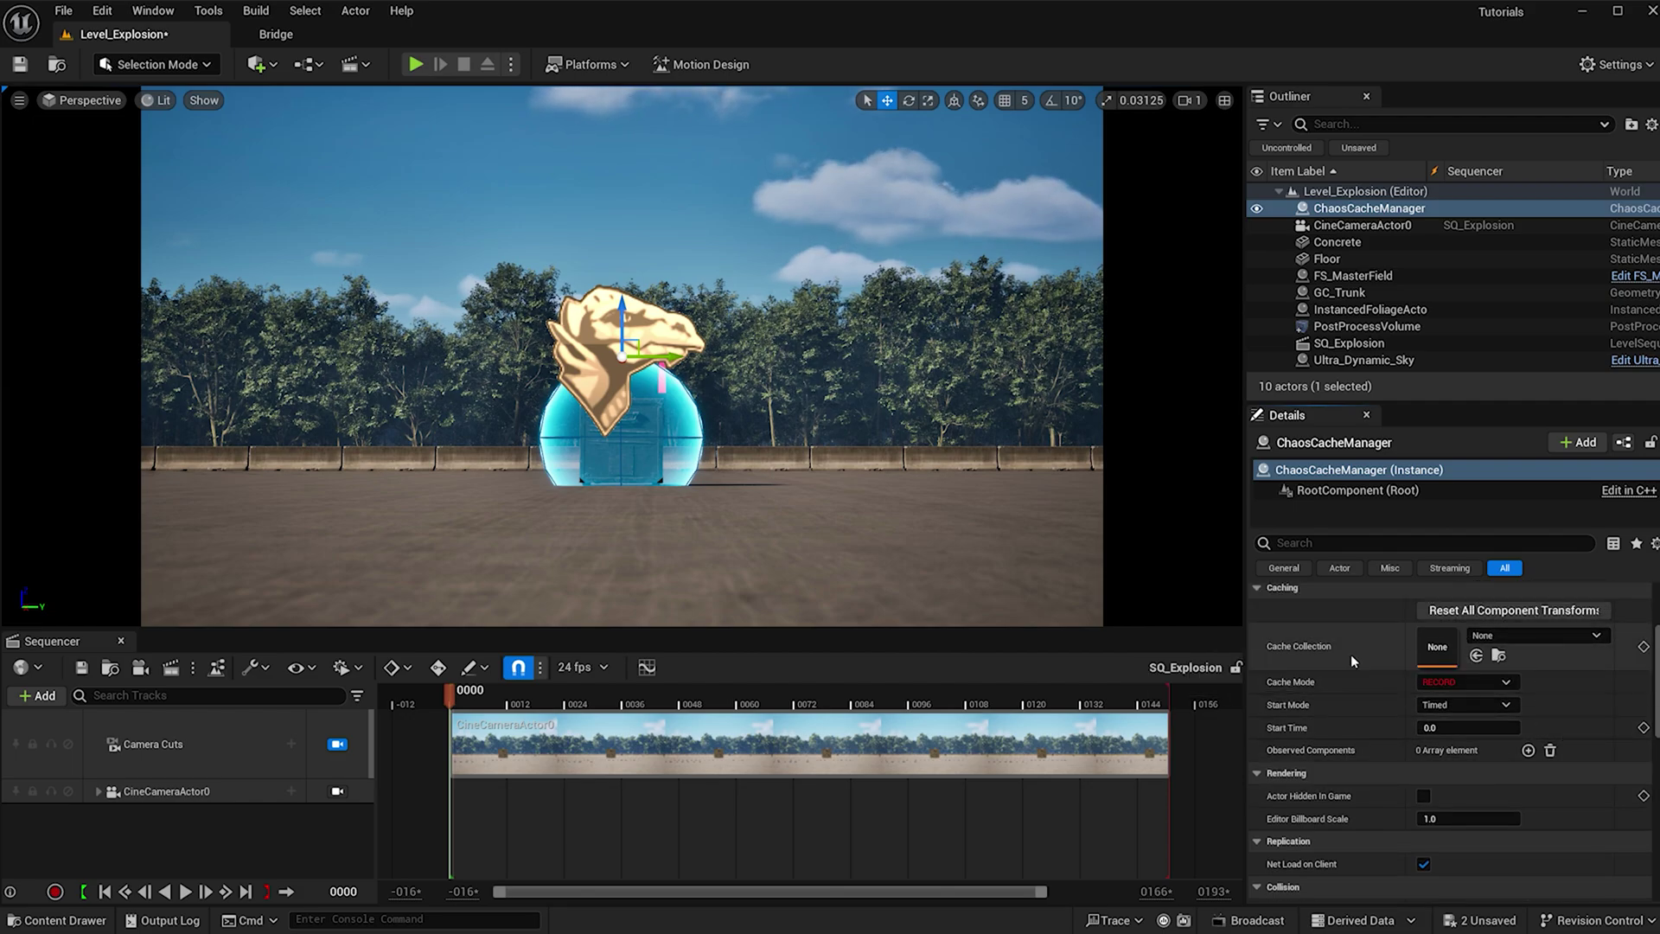
# Create a Chaos Cache Collection named CC_BOOM in the Main/Chaos_Cache folder
pyautogui.hotkey('ctrl', 'space')
pyautogui.click(86, 771)
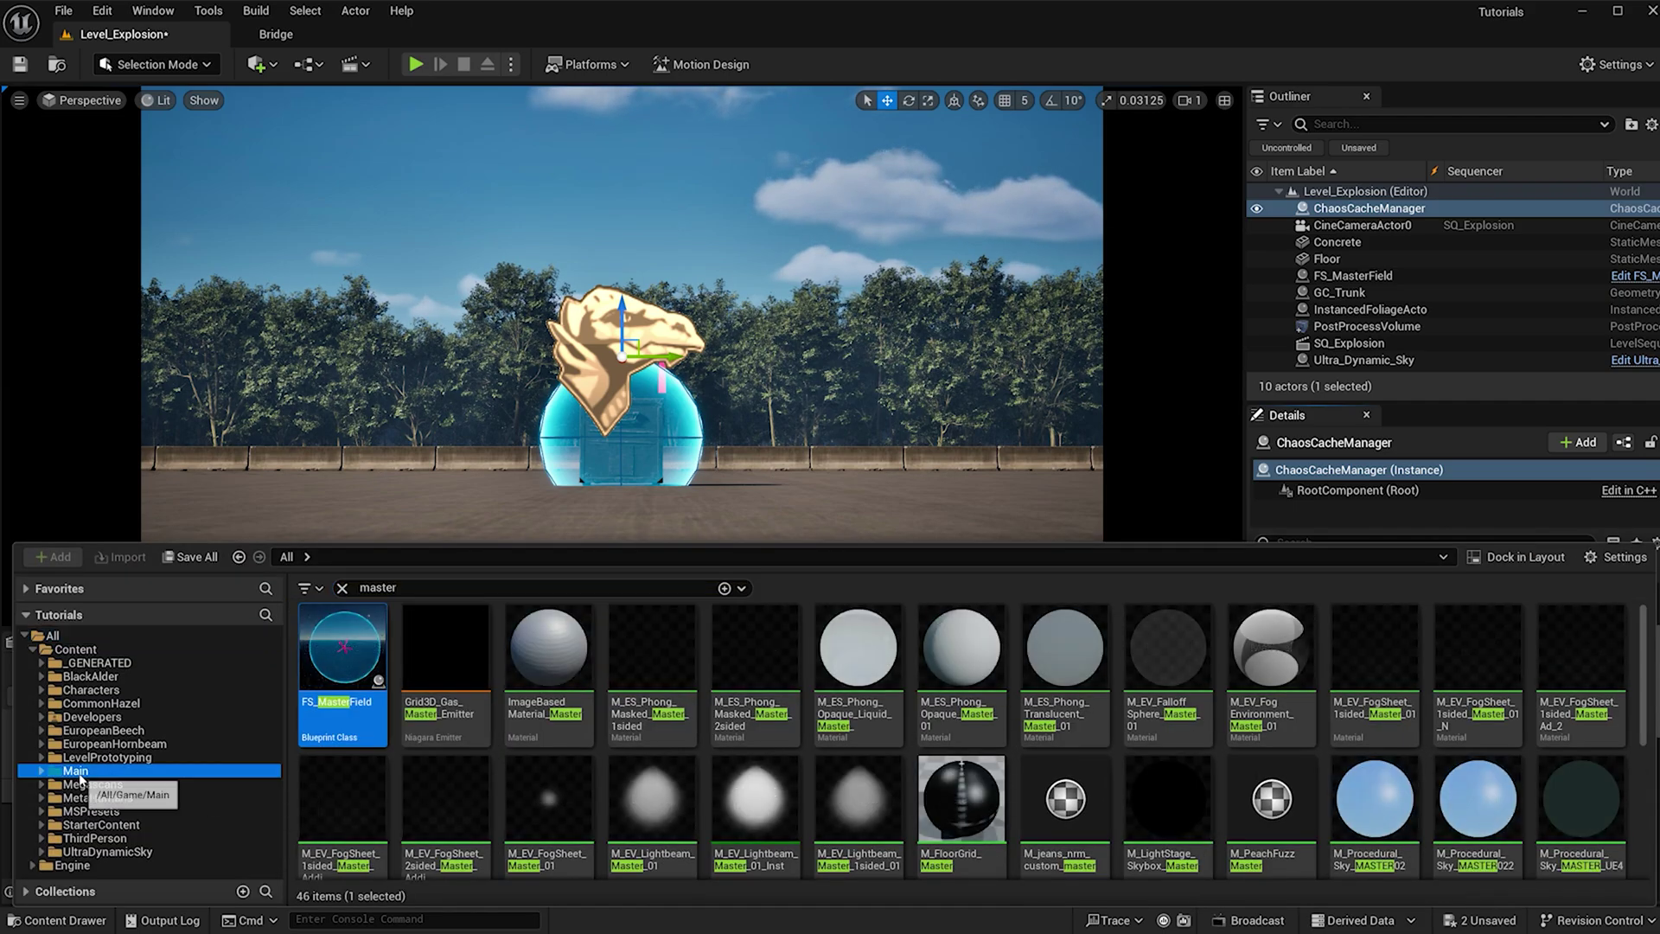
pyautogui.click(341, 588)
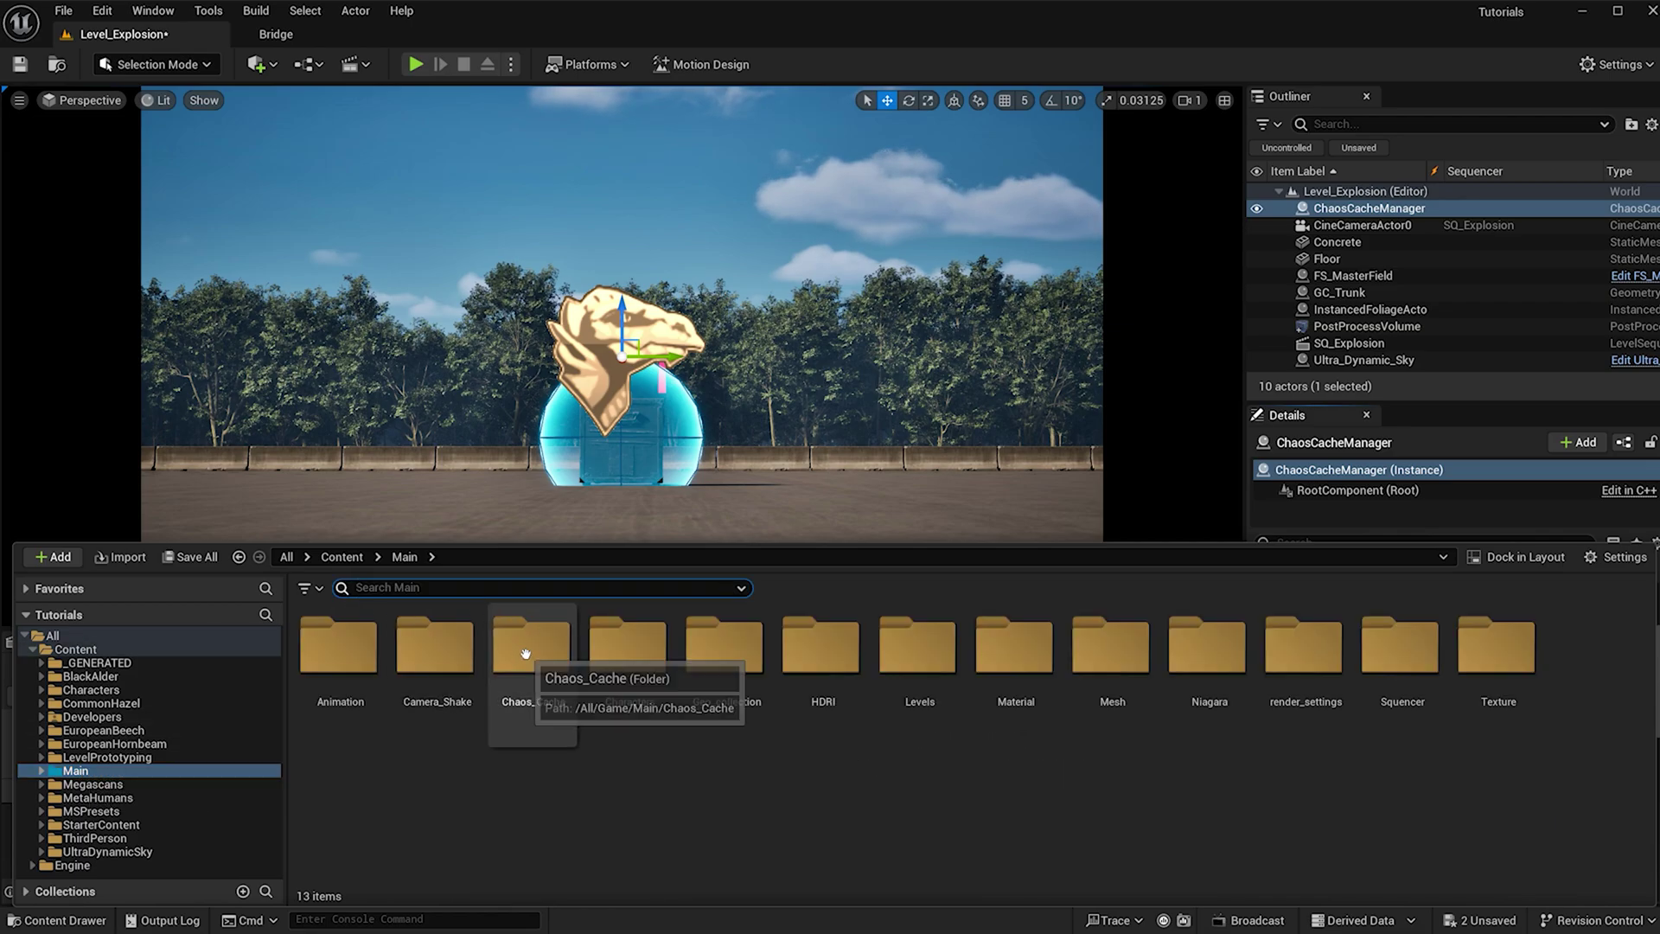
pyautogui.doubleClick(527, 657)
pyautogui.rightClick(631, 683)
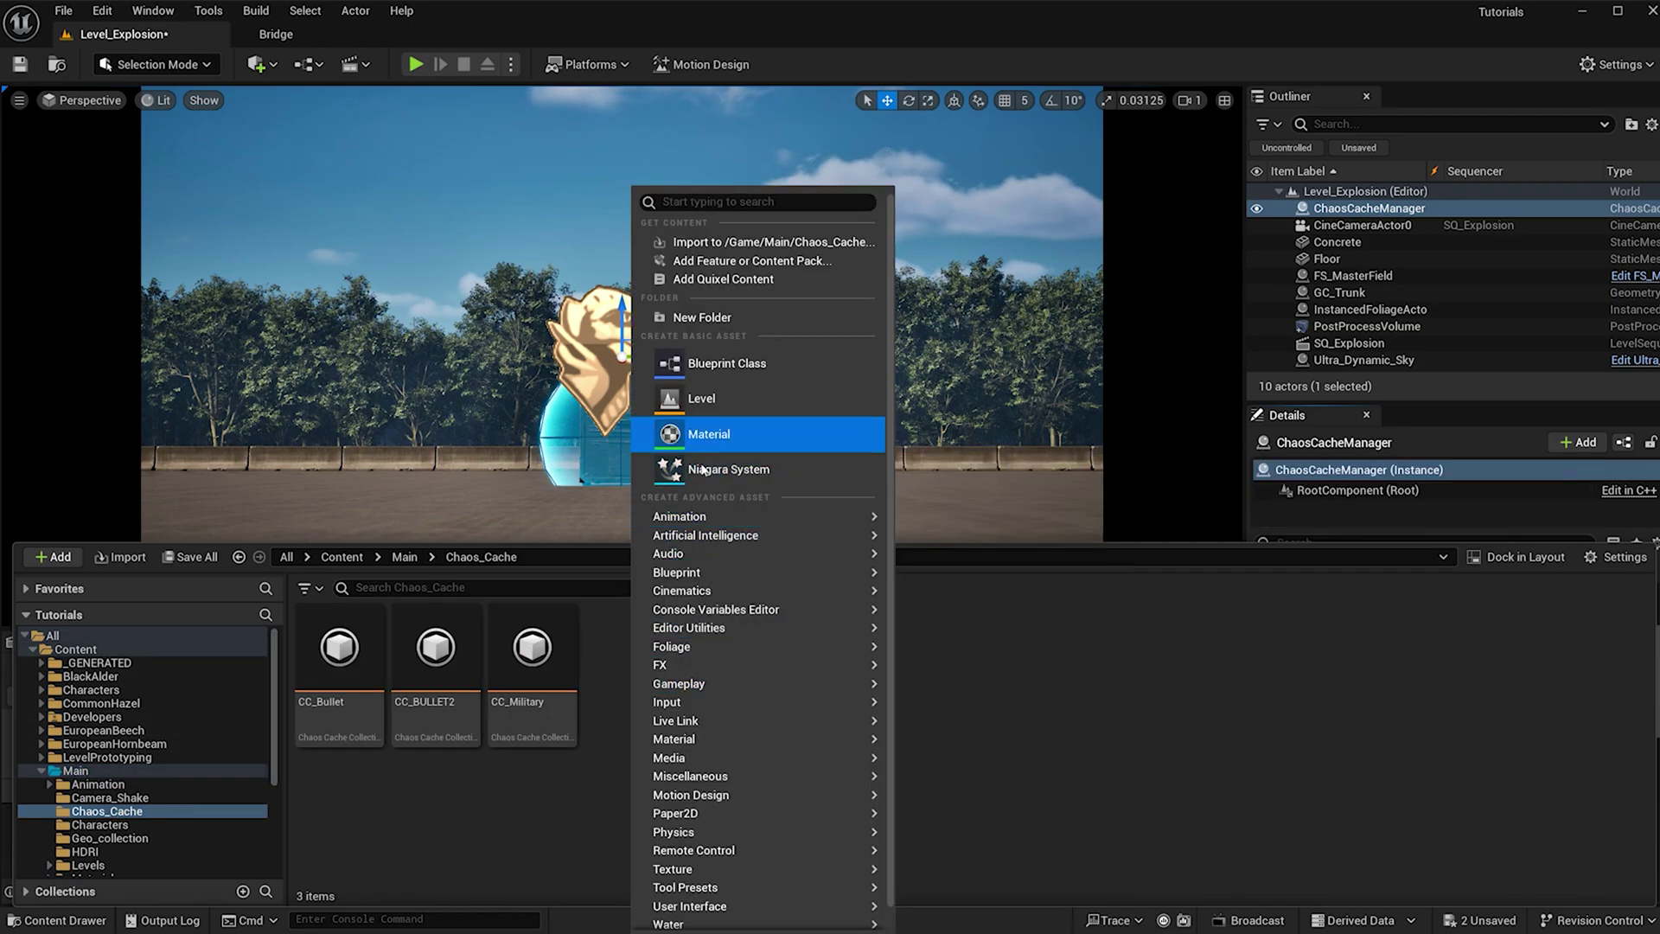
pyautogui.moveTo(707, 828)
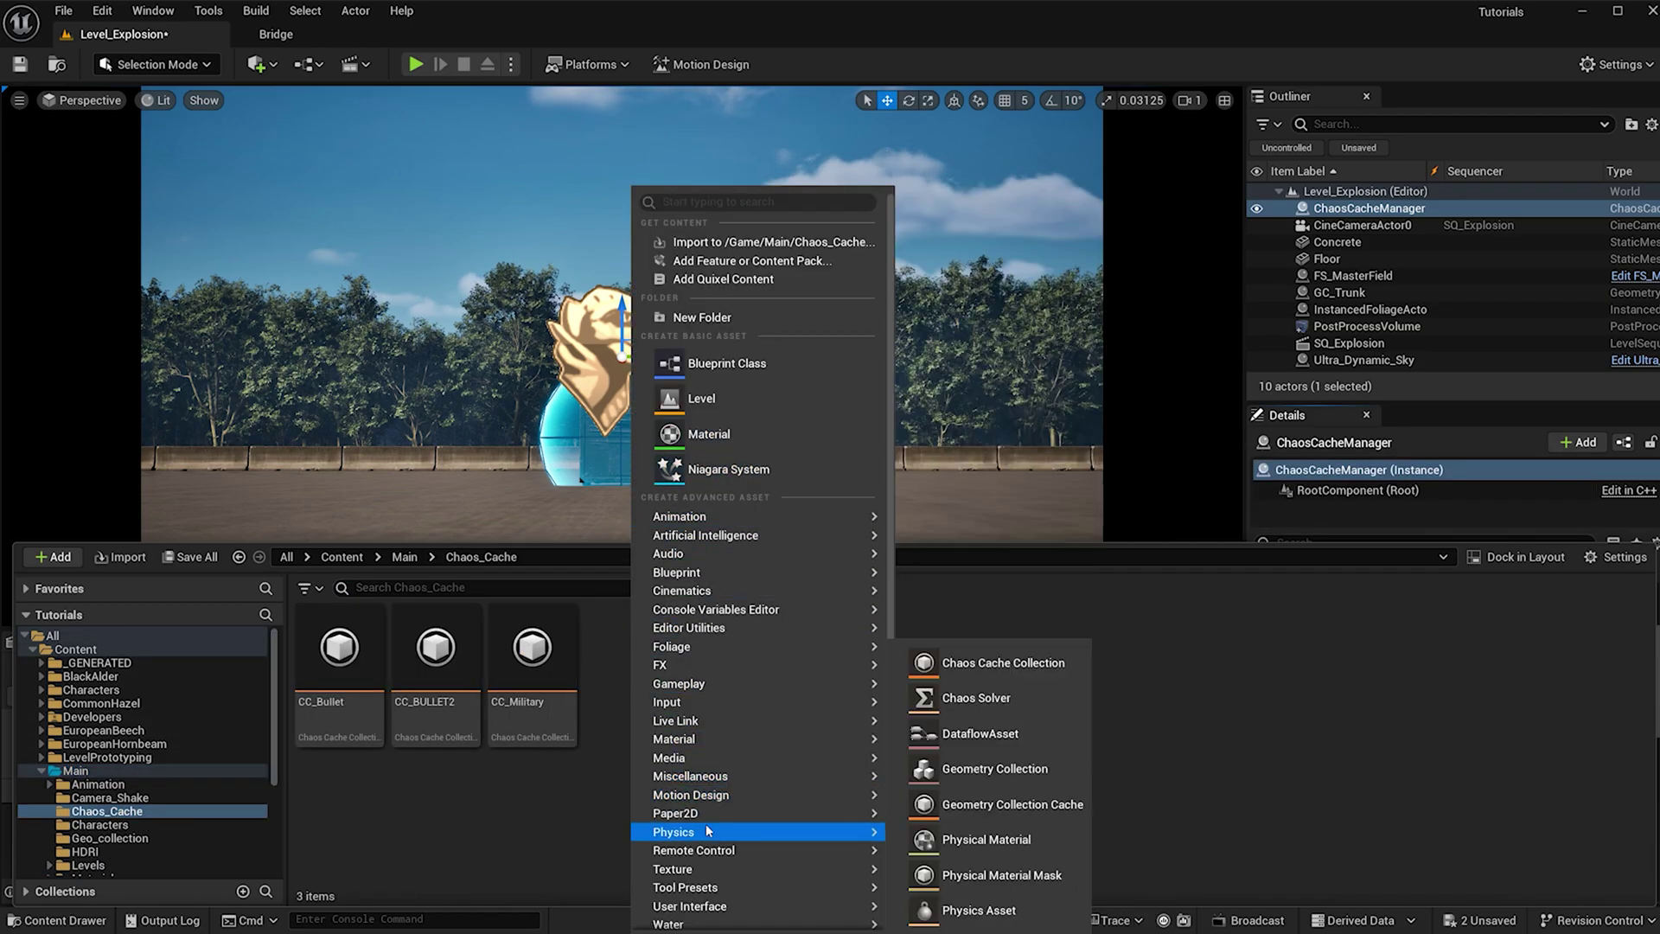
pyautogui.click(1020, 675)
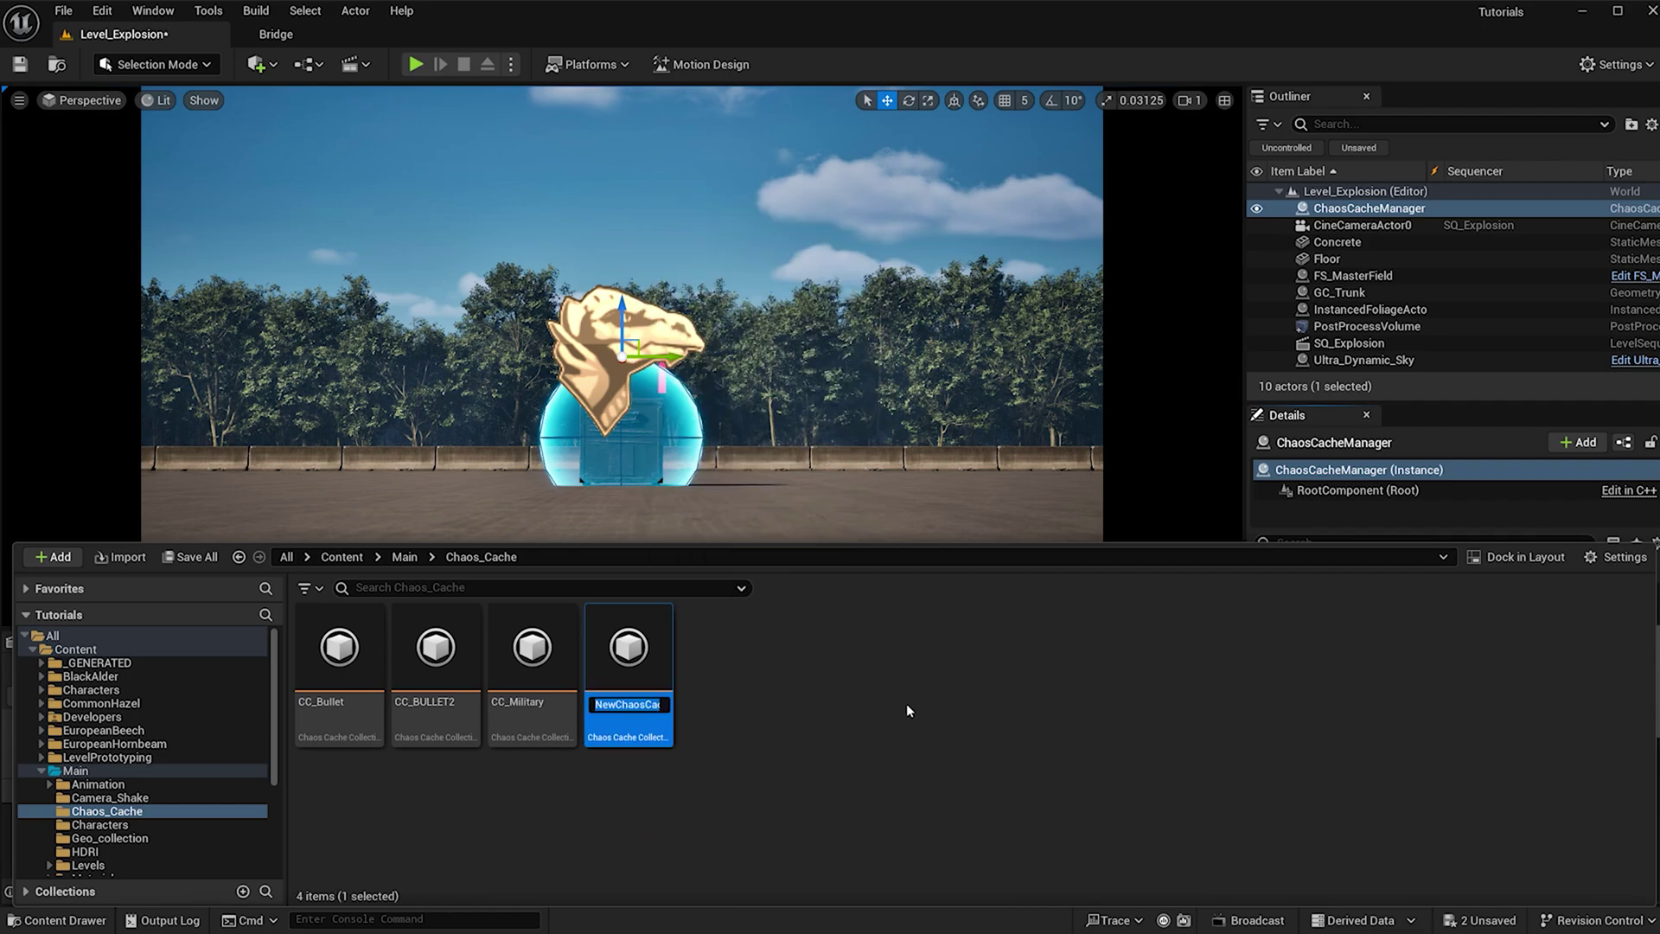
pyautogui.write('CC_BOOM')
pyautogui.press('Return')
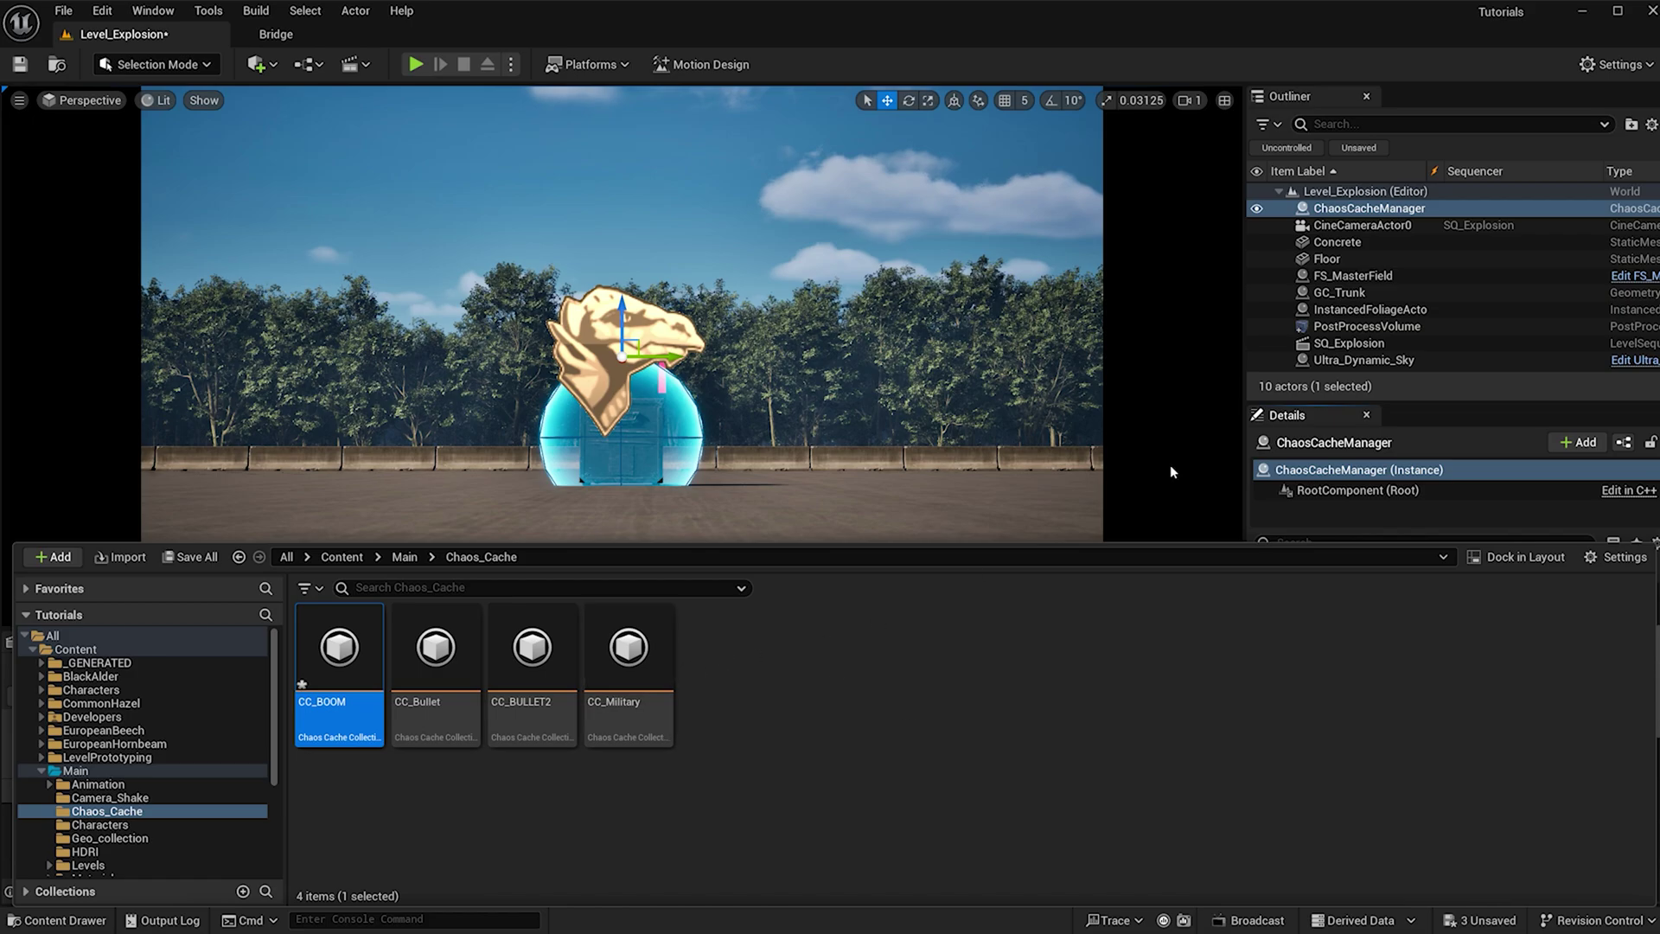
# Assign CC_BOOM as the Cache Collection of the ChaosCacheManager actor
pyautogui.click(1538, 389)
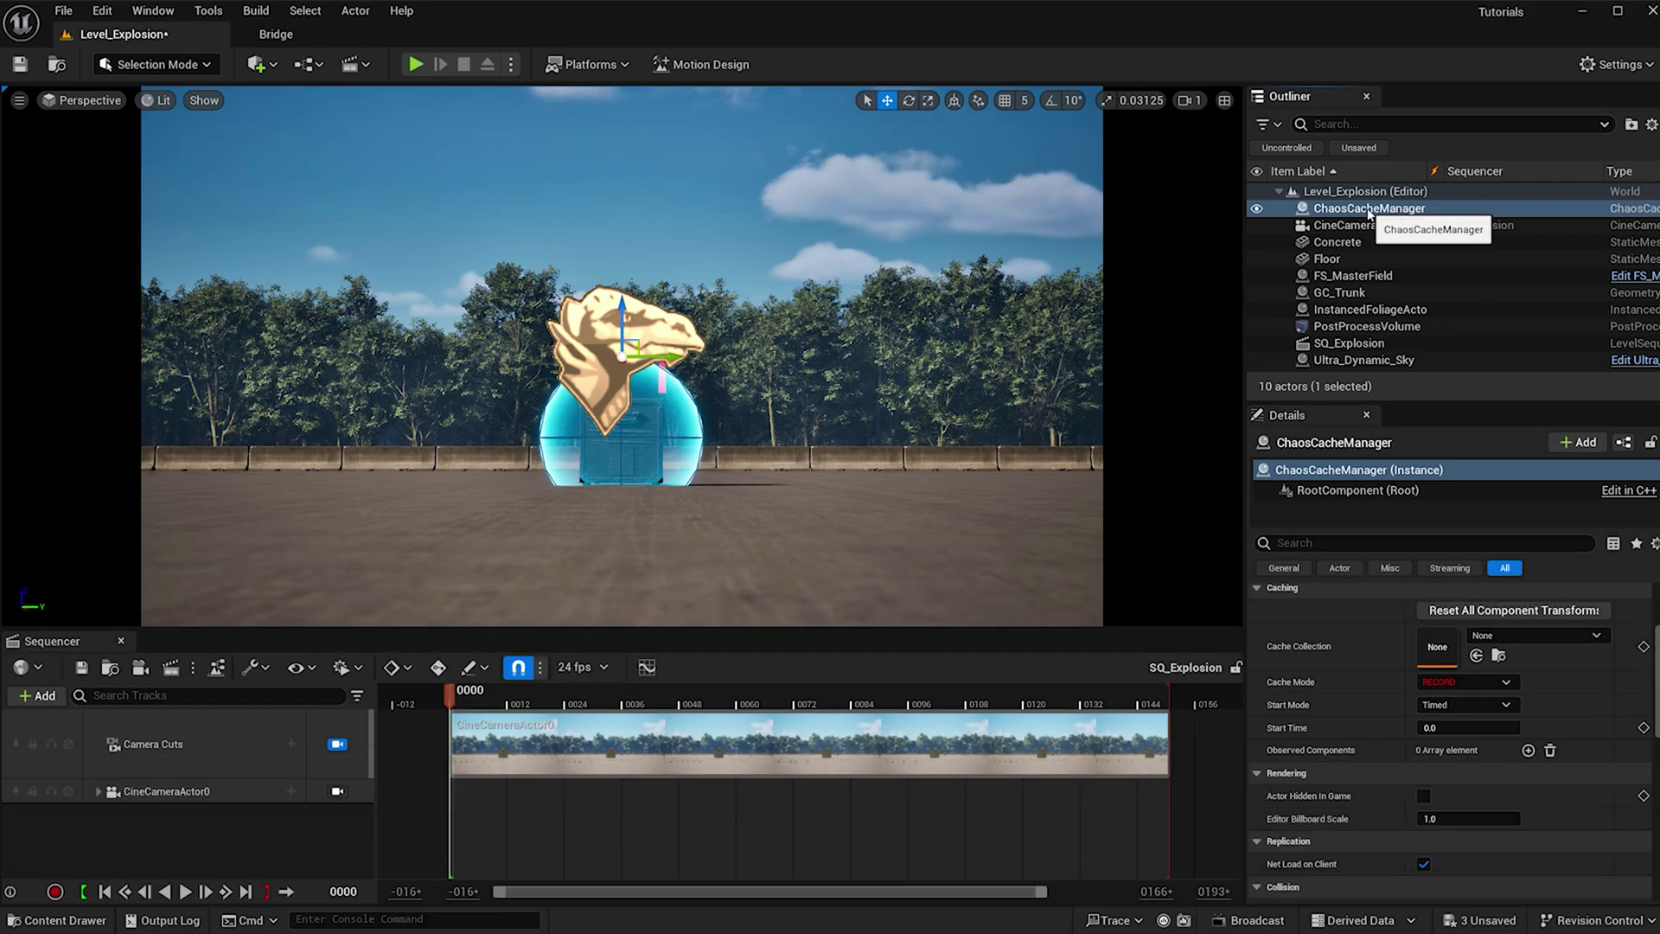
pyautogui.click(1508, 638)
pyautogui.click(1508, 434)
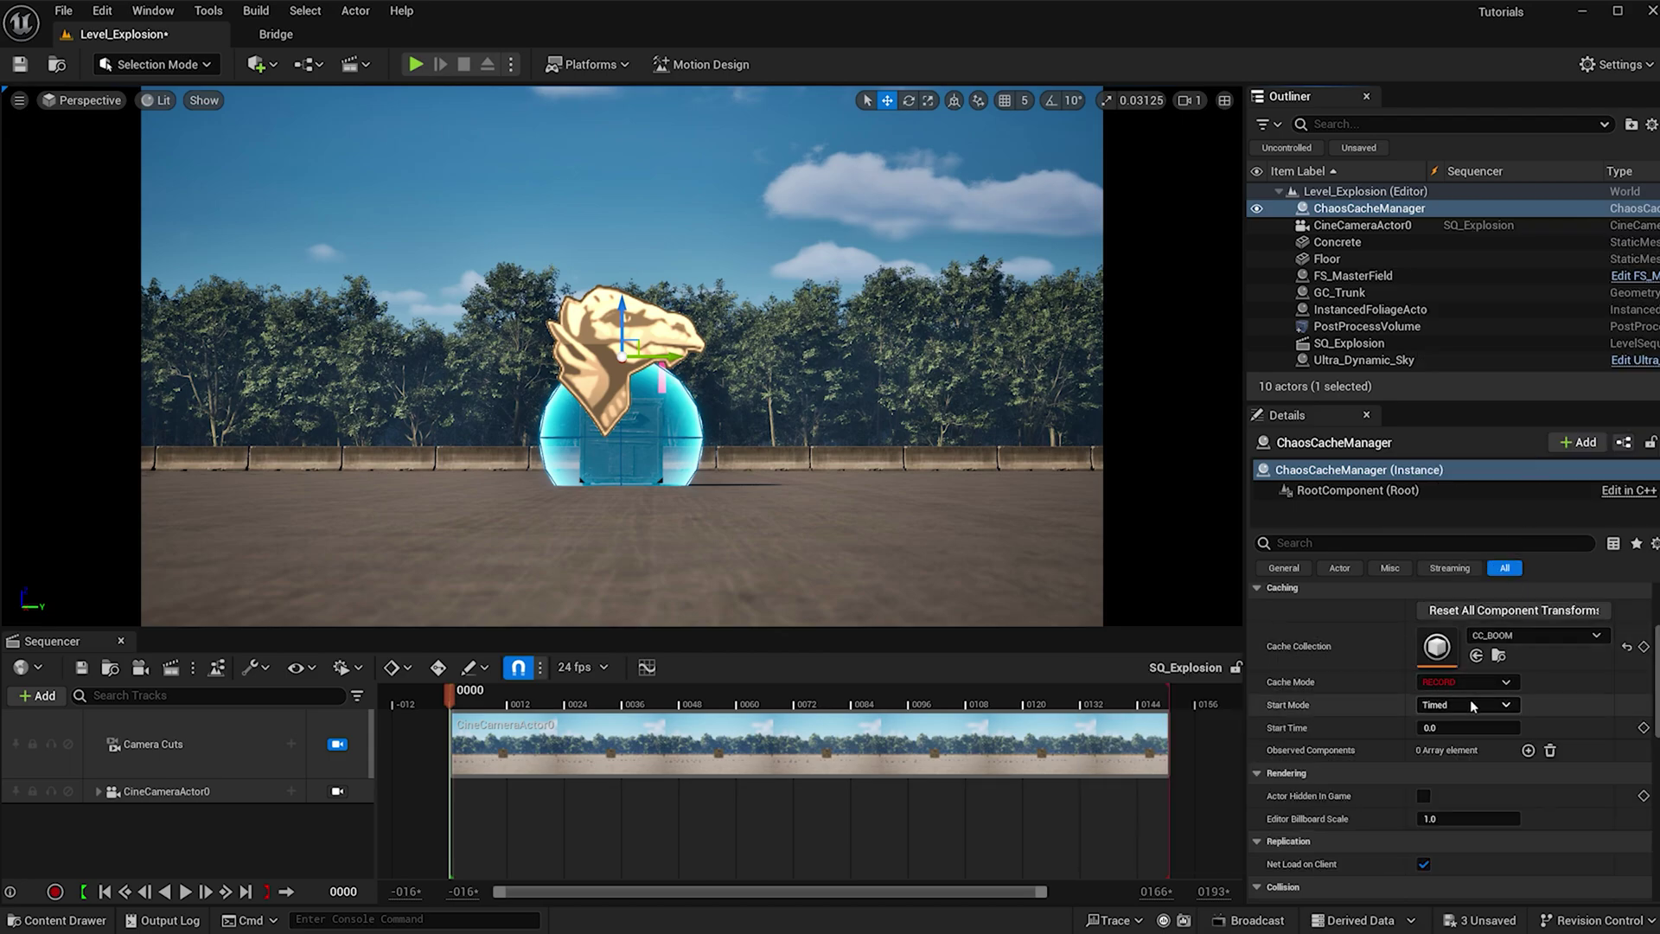
# Add an observed component to ChaosCacheManager that references GC_Trunk's GeometryCollectionComponent, with the cache name BOOM
pyautogui.click(1529, 750)
pyautogui.click(1272, 773)
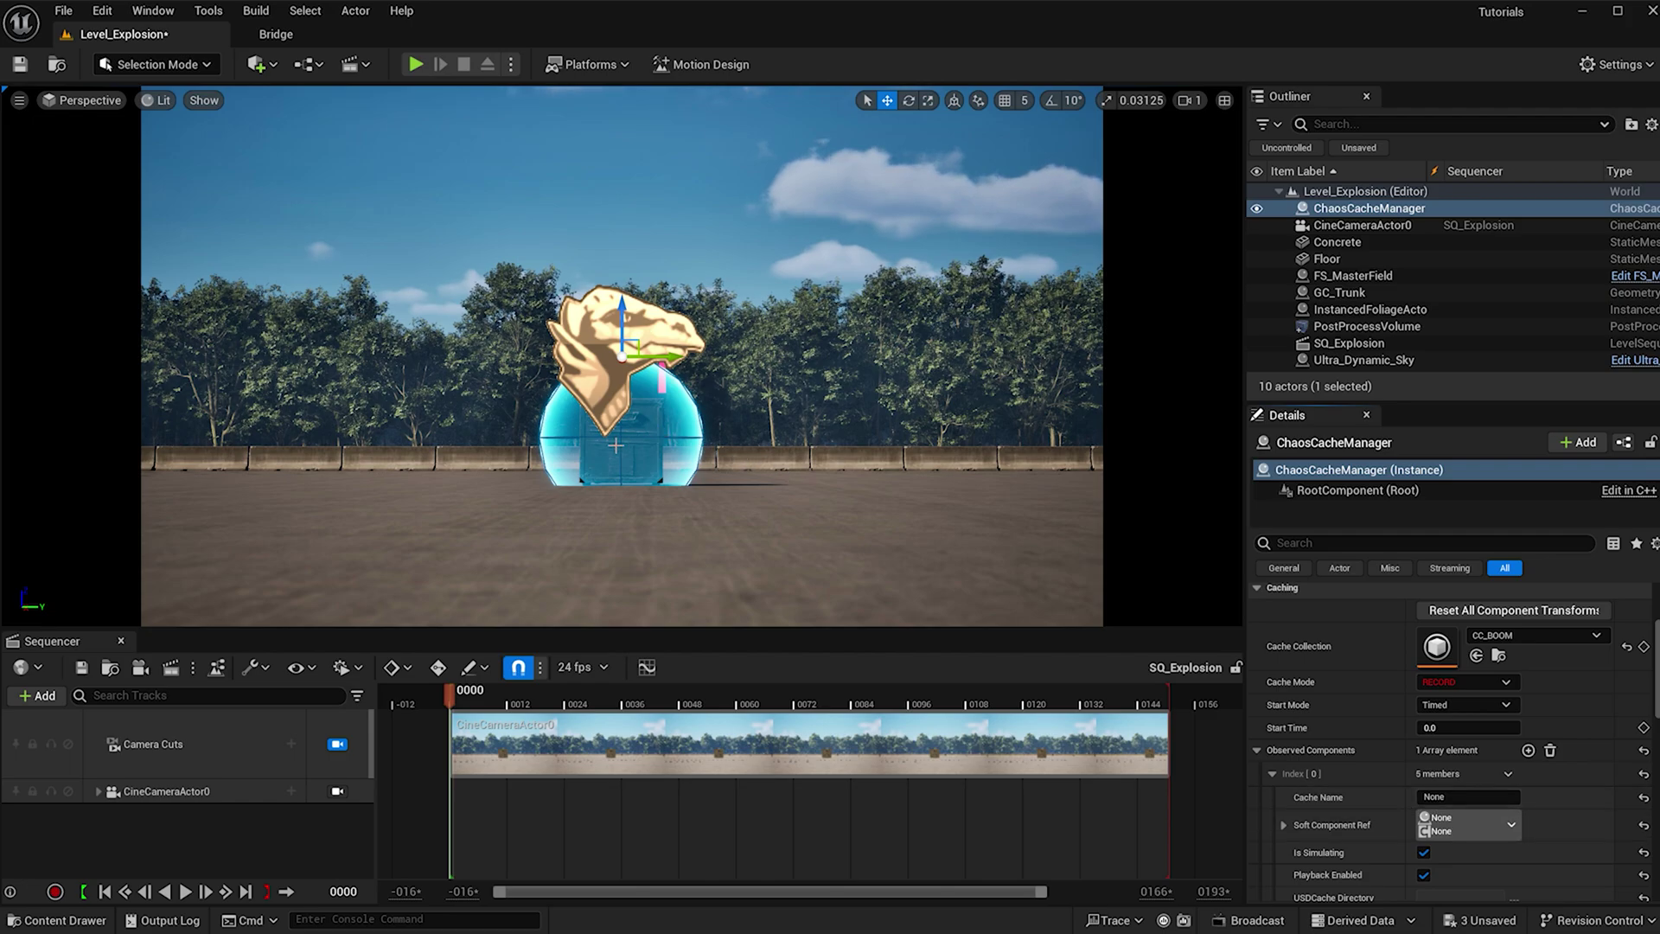
pyautogui.click(1469, 824)
pyautogui.scroll(-5, 1519, 686)
pyautogui.scroll(-8, 1519, 686)
pyautogui.scroll(1, 1513, 686)
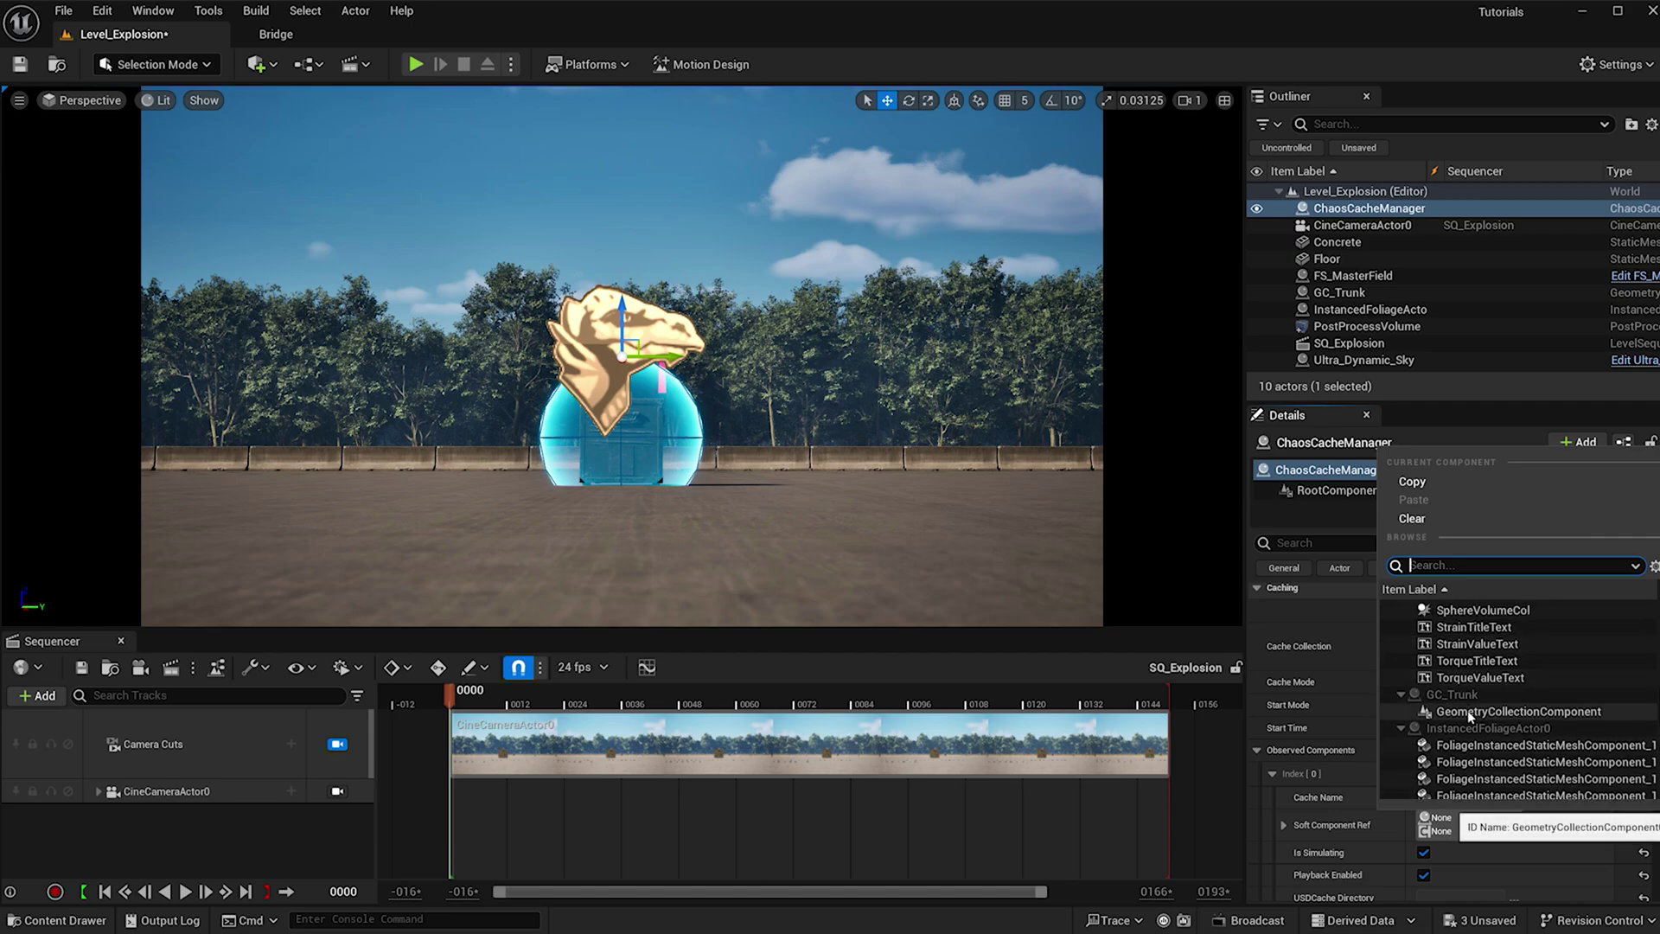
pyautogui.click(1467, 711)
pyautogui.click(1461, 797)
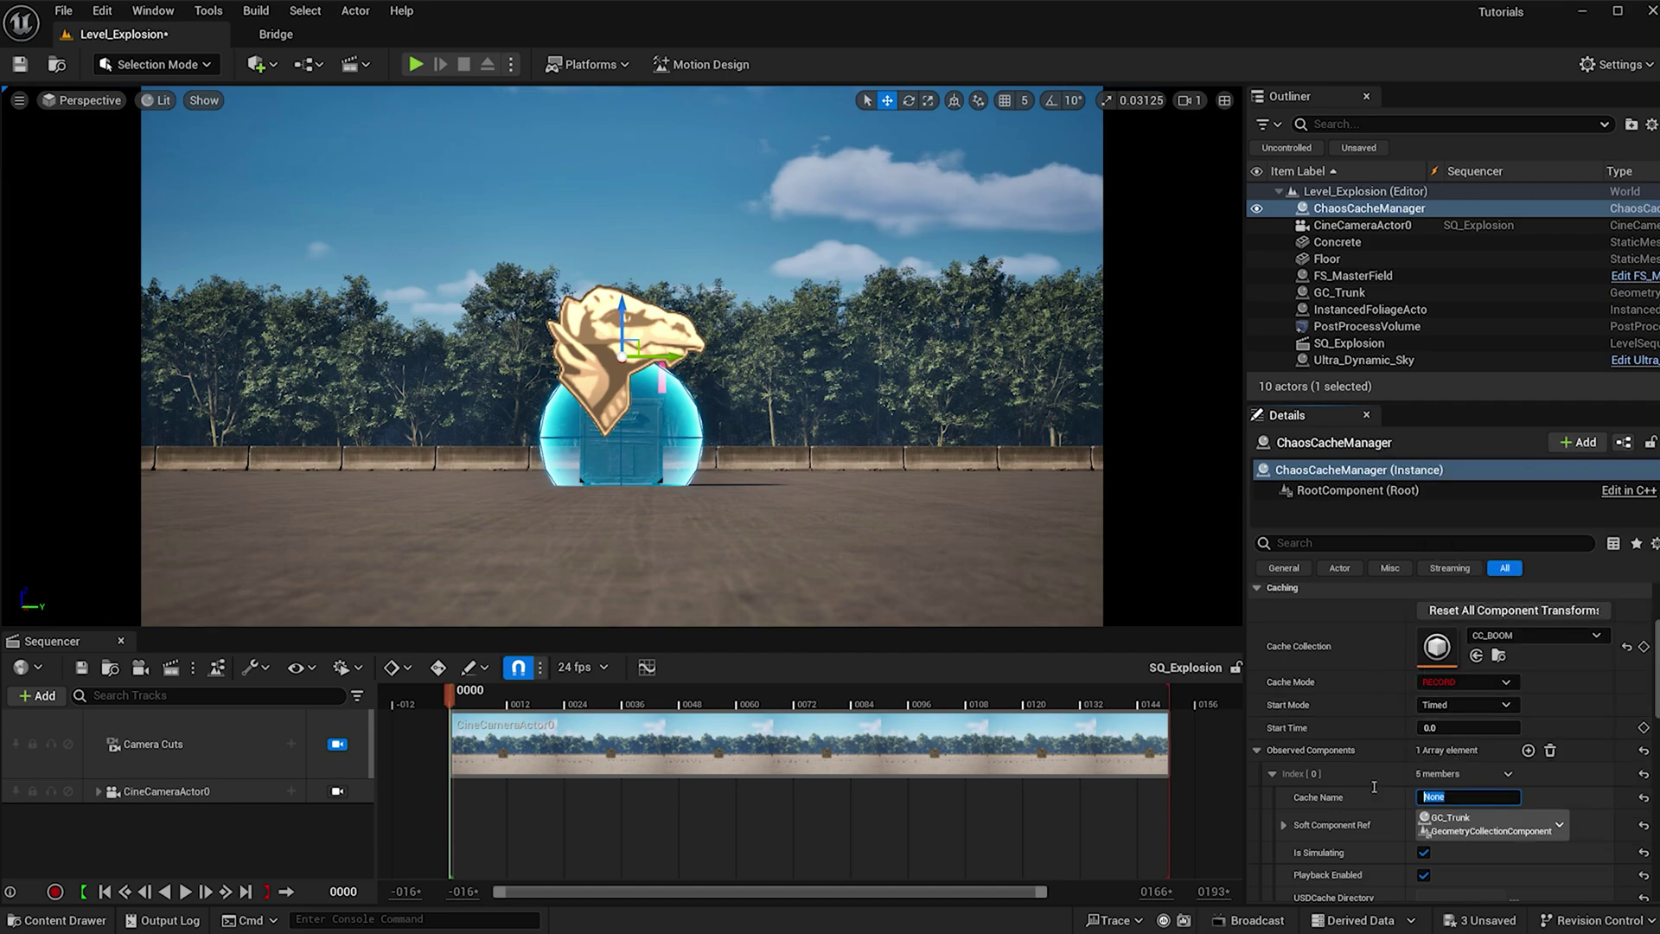
pyautogui.write('BOOM')
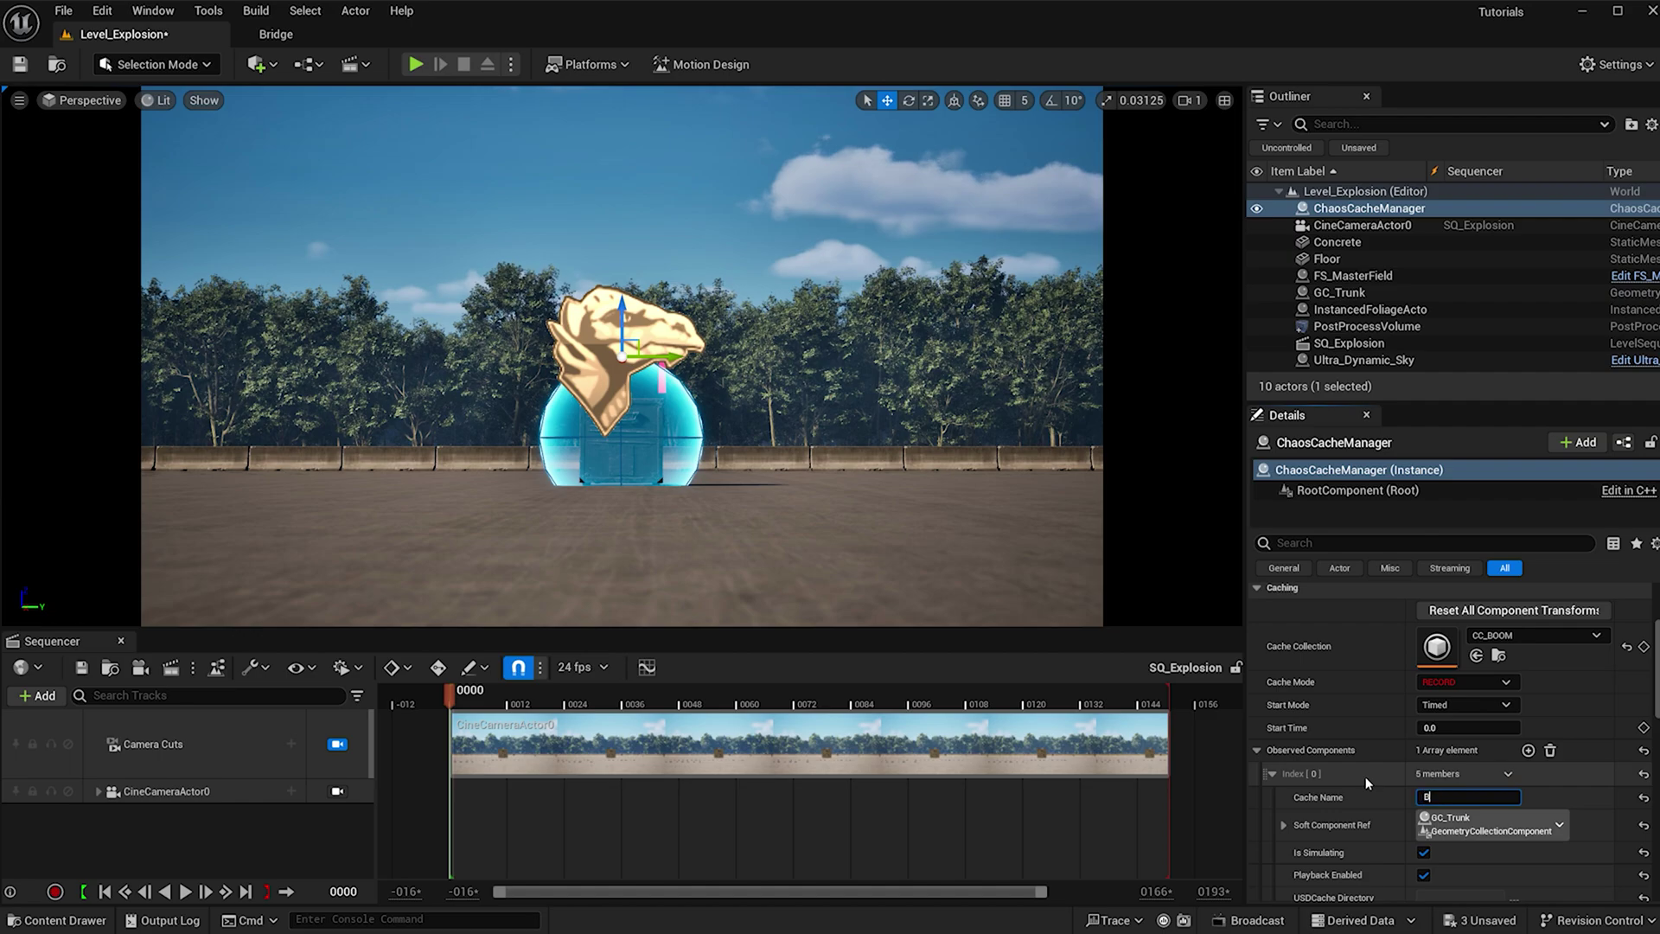
pyautogui.click(1363, 685)
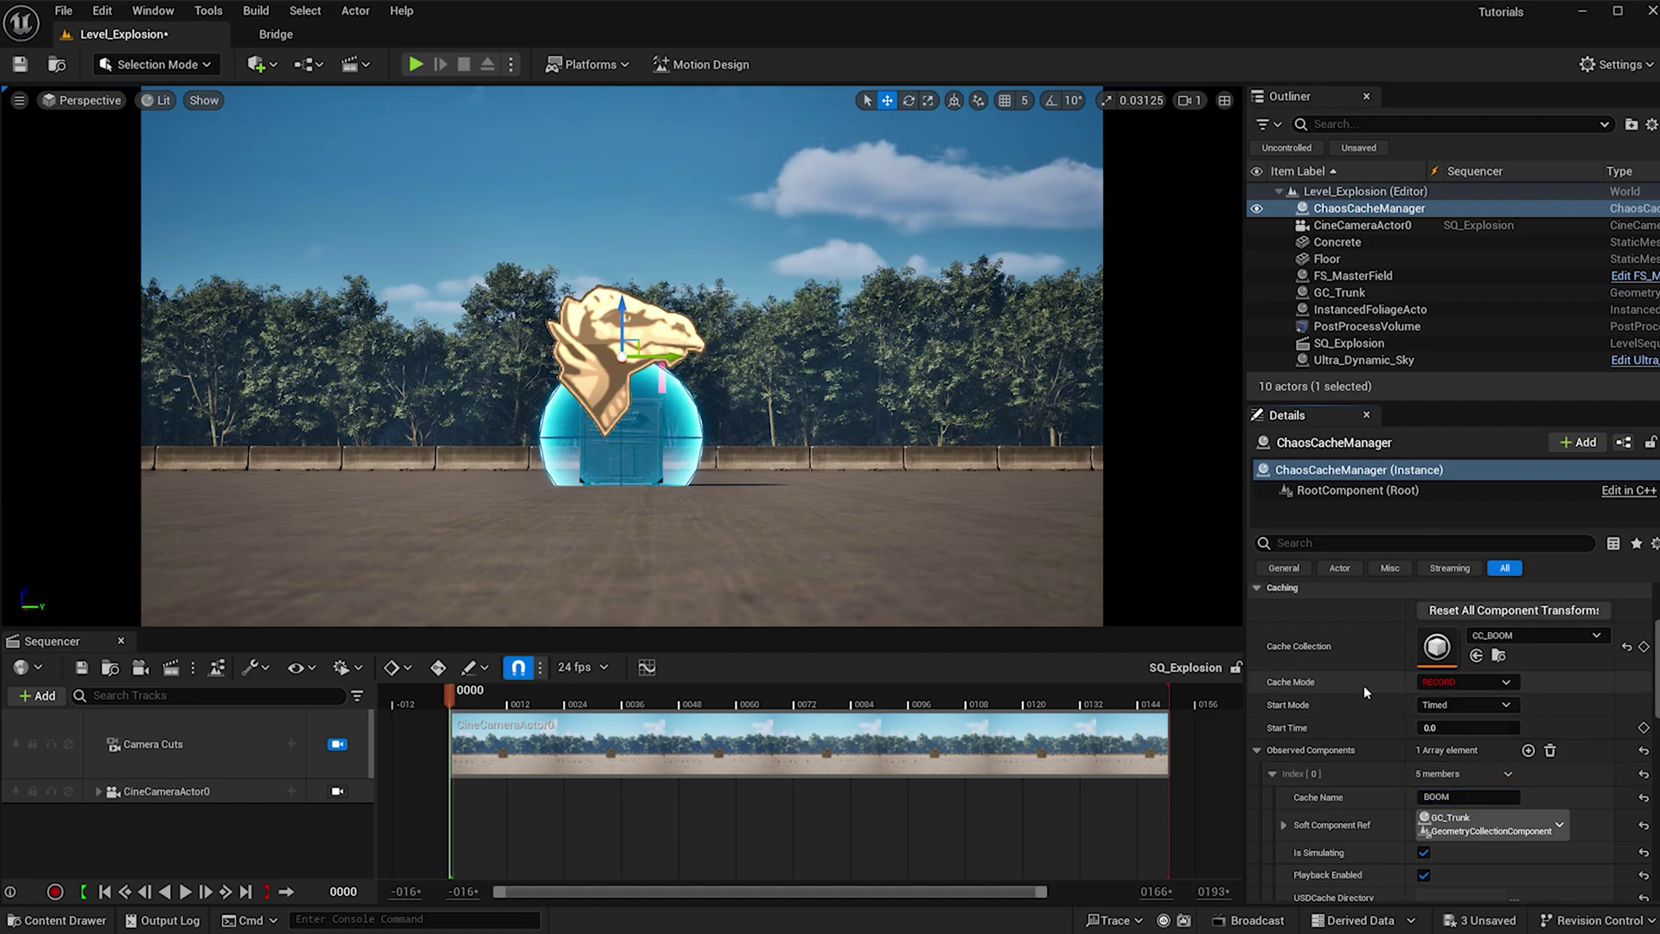
# Record the trunk's explosion by running and stopping the level simulation, and set the Cache Mode to Static Pose
pyautogui.click(416, 64)
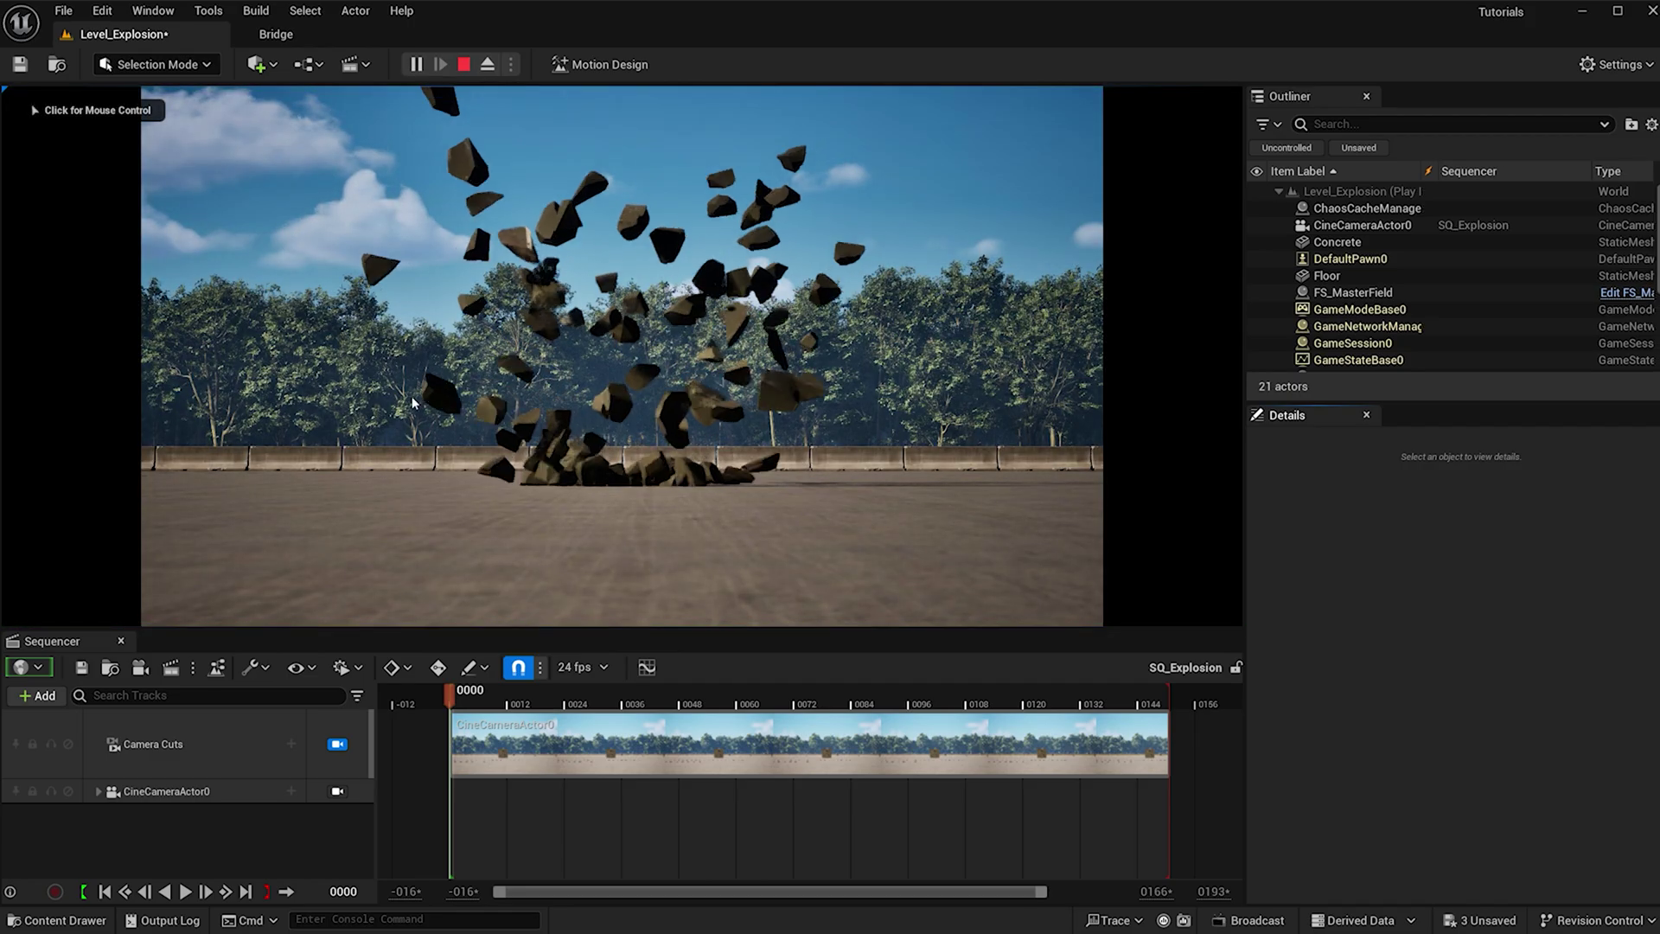
pyautogui.click(465, 64)
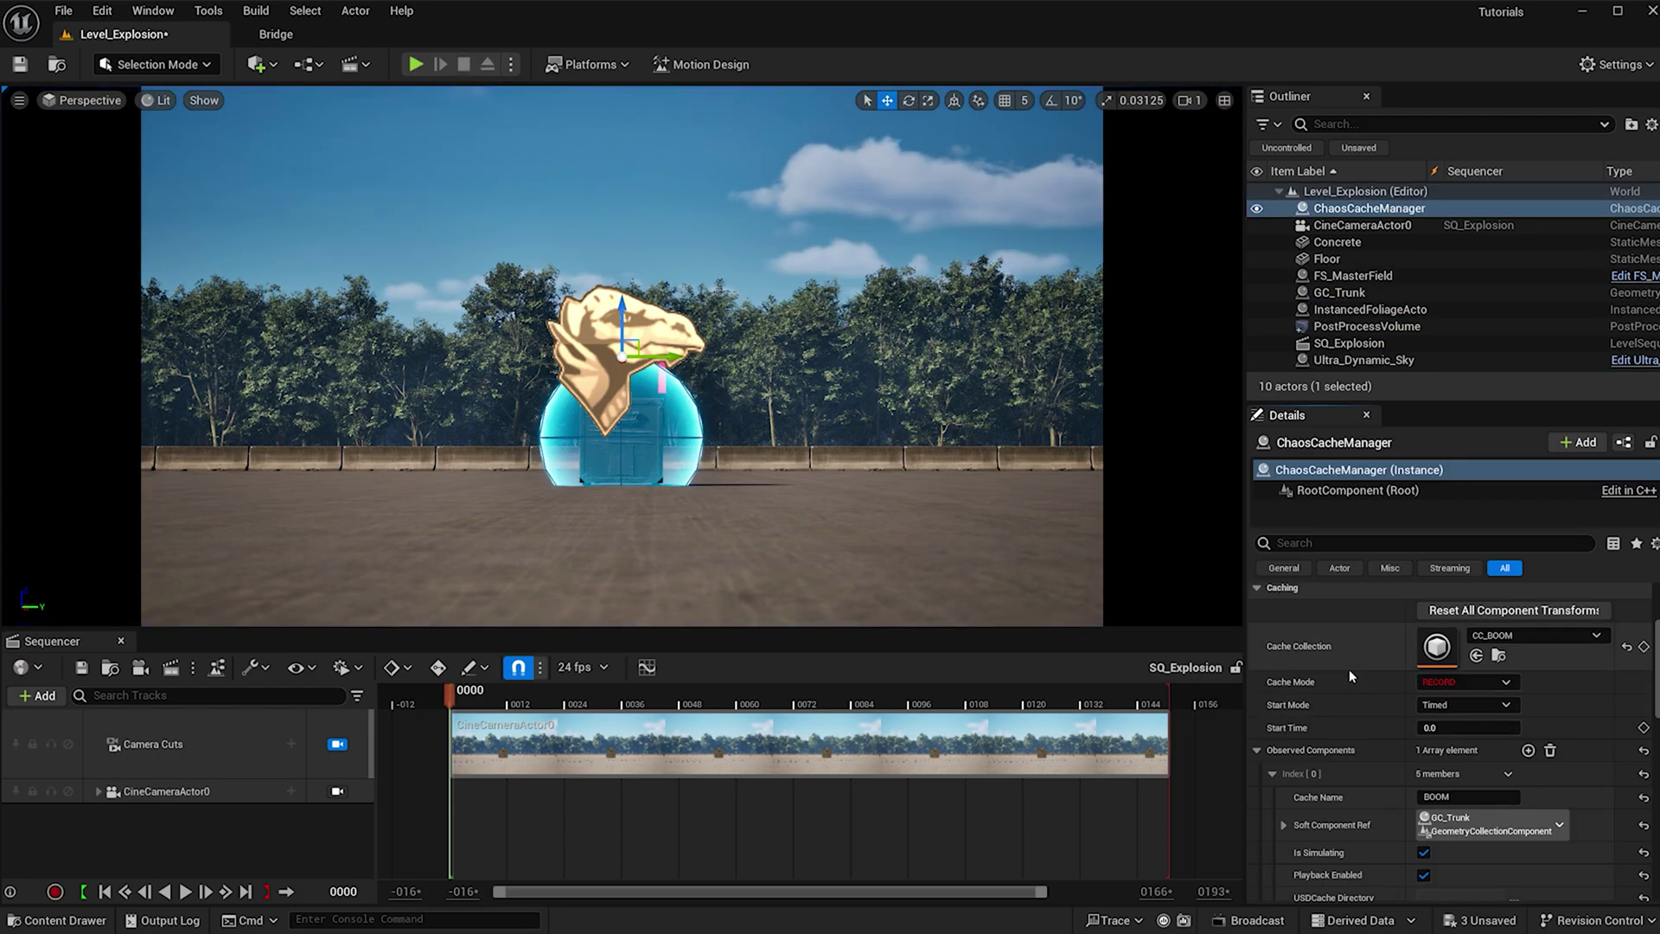
pyautogui.click(1468, 682)
pyautogui.click(1472, 699)
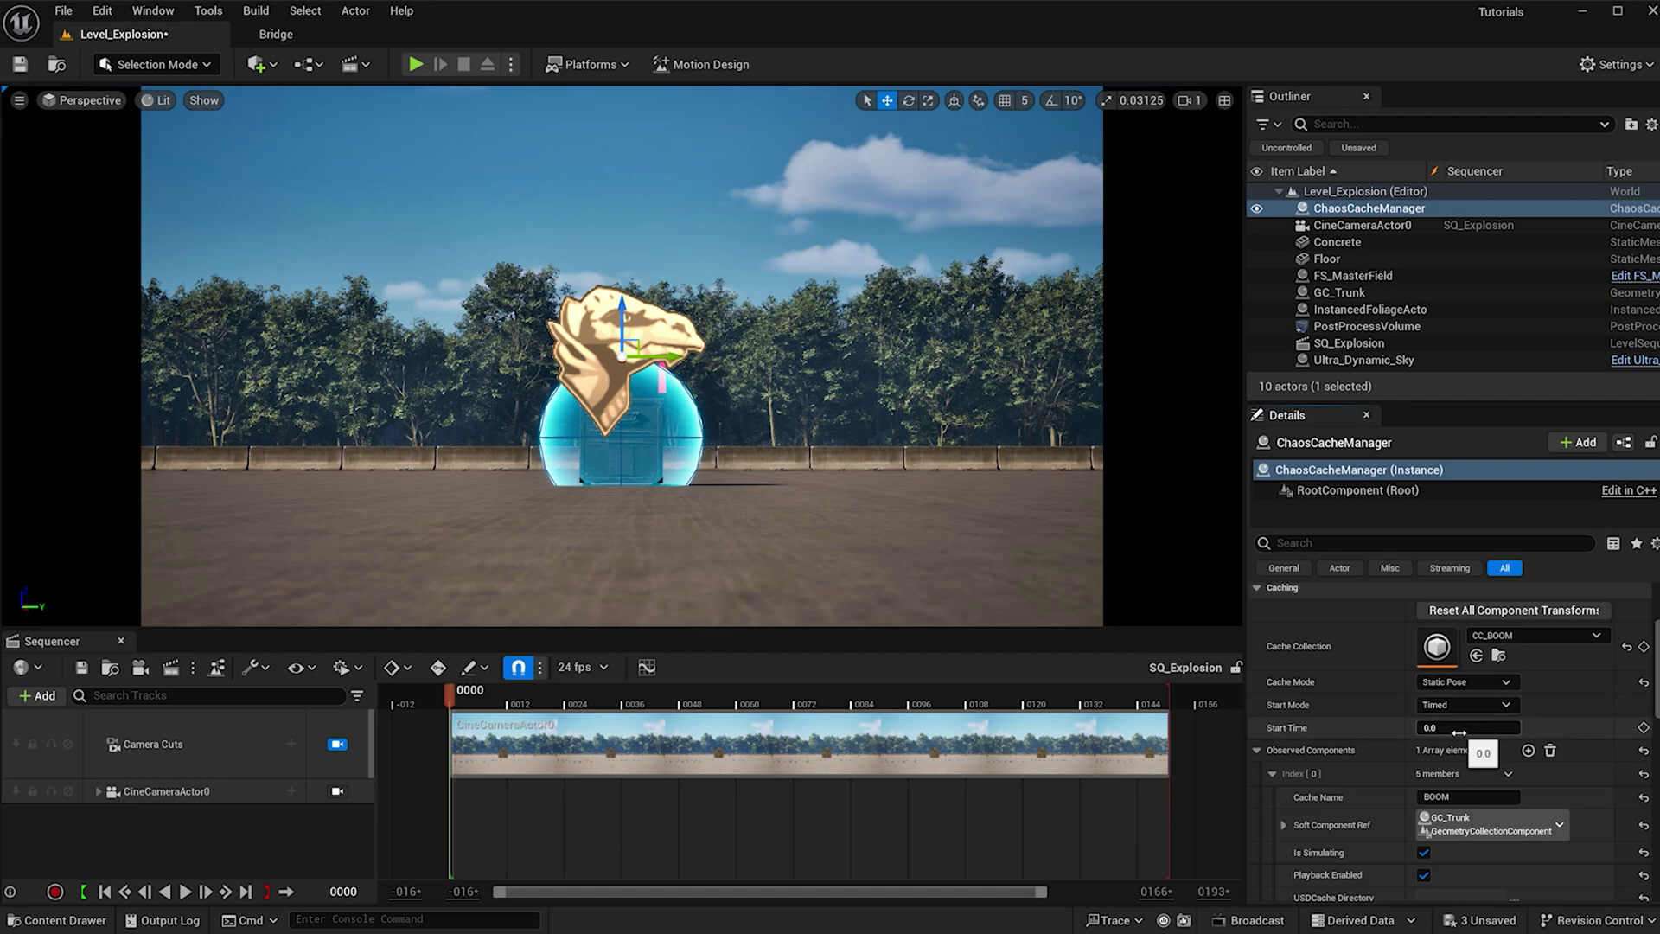
# Preview the recorded breakup with Start Time values of about 3.01, 2 and 1, and return Start Time to 0
pyautogui.moveTo(1456, 727); pyautogui.dragTo(1488, 727)
pyautogui.click(1455, 729)
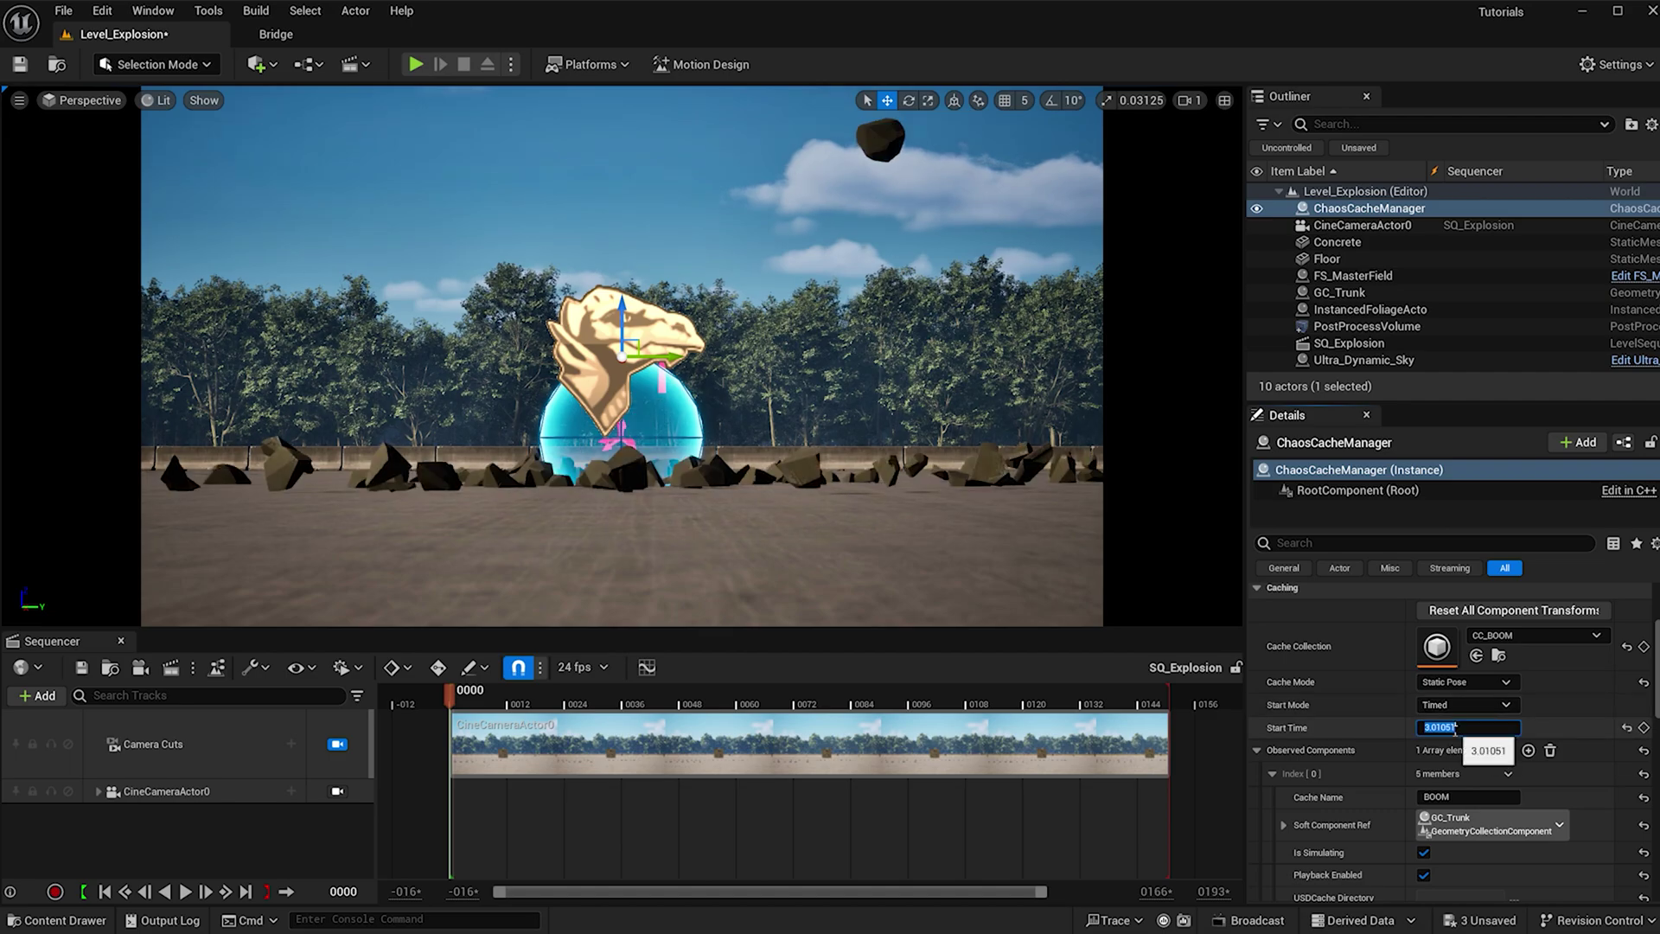
pyautogui.write('2')
pyautogui.press('Return')
pyautogui.write('1')
pyautogui.press('Return')
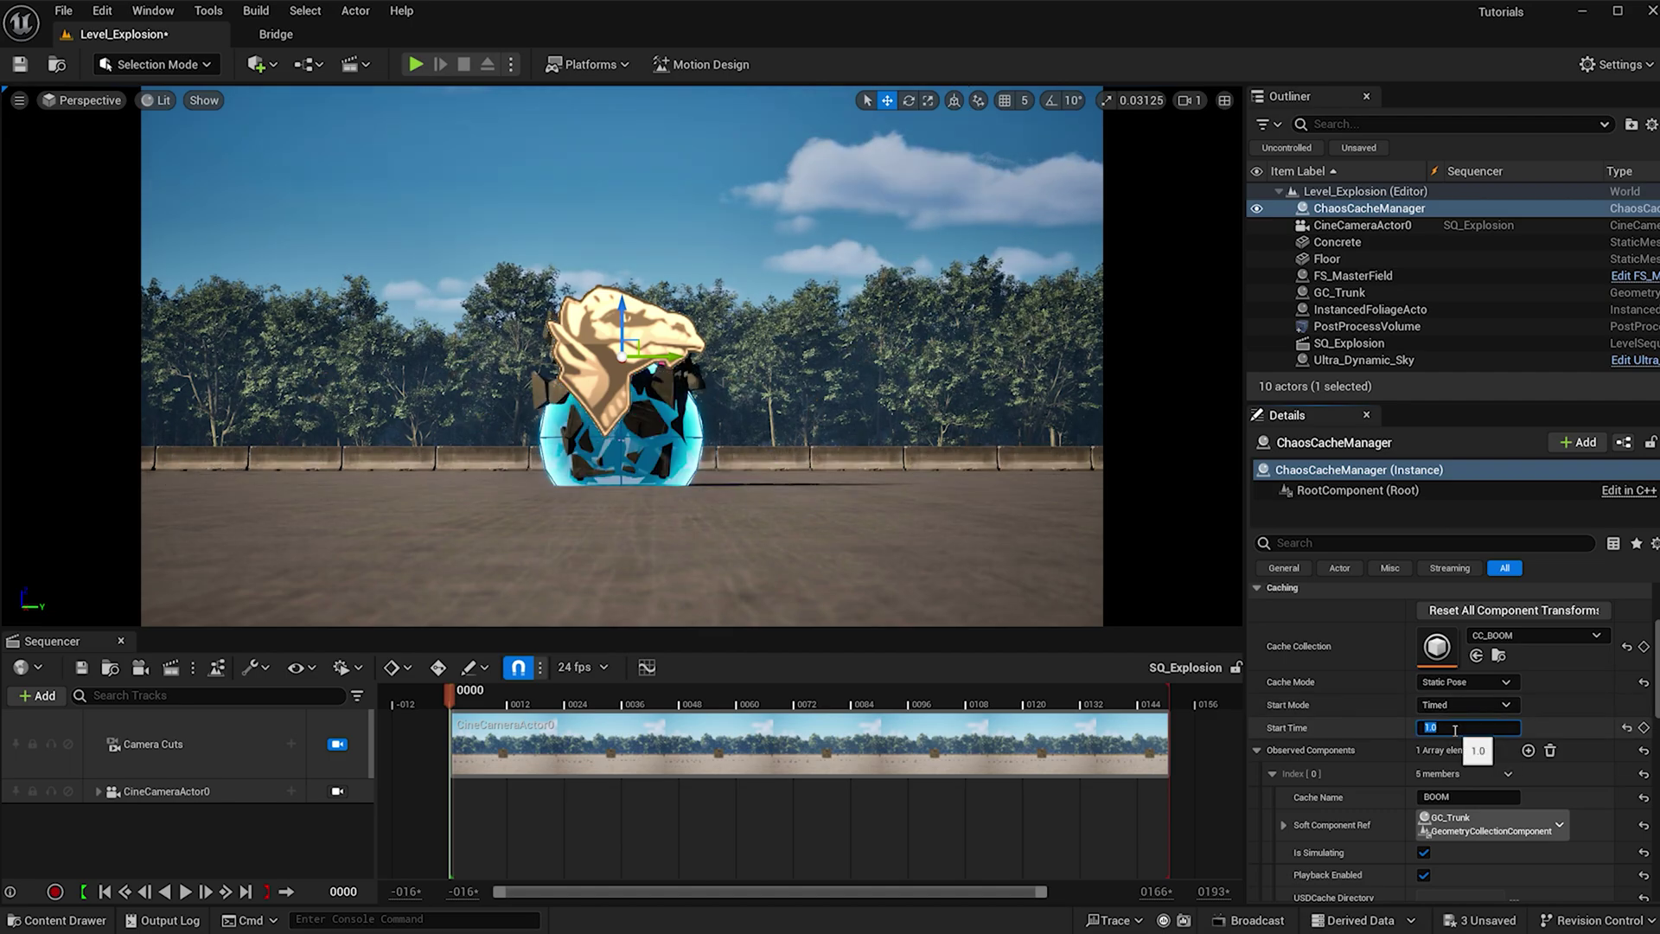
pyautogui.write('0')
pyautogui.press('Return')
# Add ChaosCacheManager to the SQ_Explosion sequence and give it a Start Time track with a key at frame 0
pyautogui.click(1362, 208)
pyautogui.moveTo(714, 653); pyautogui.dragTo(246, 821)
pyautogui.moveTo(226, 795); pyautogui.dragTo(225, 825)
pyautogui.click(293, 816)
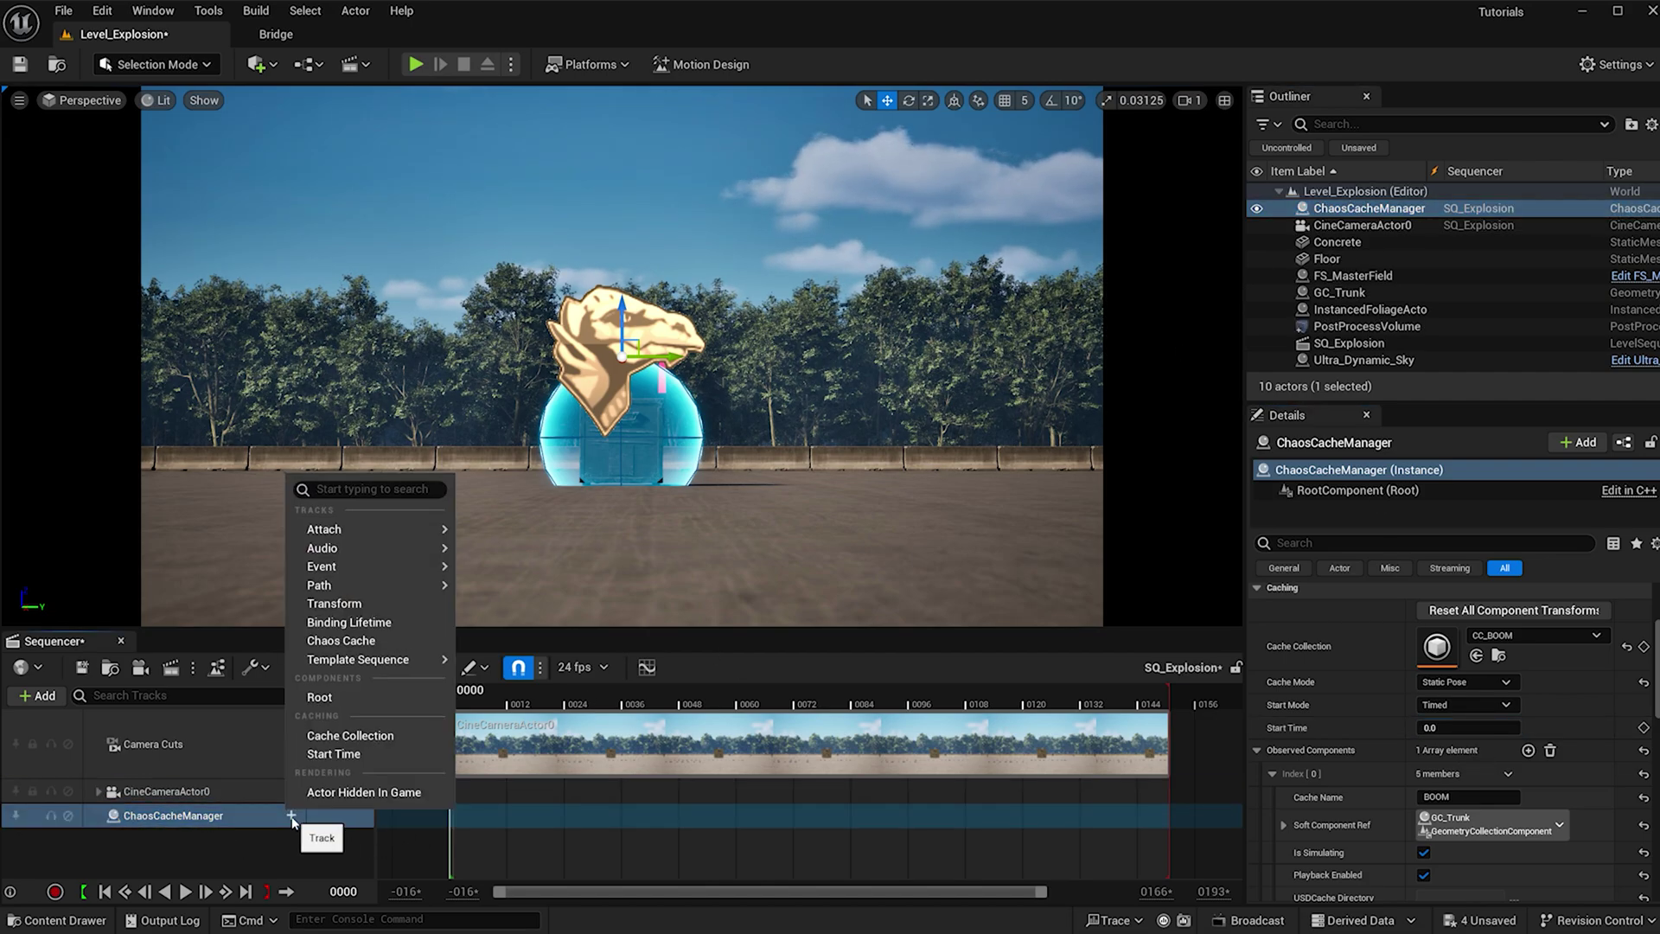
pyautogui.click(329, 757)
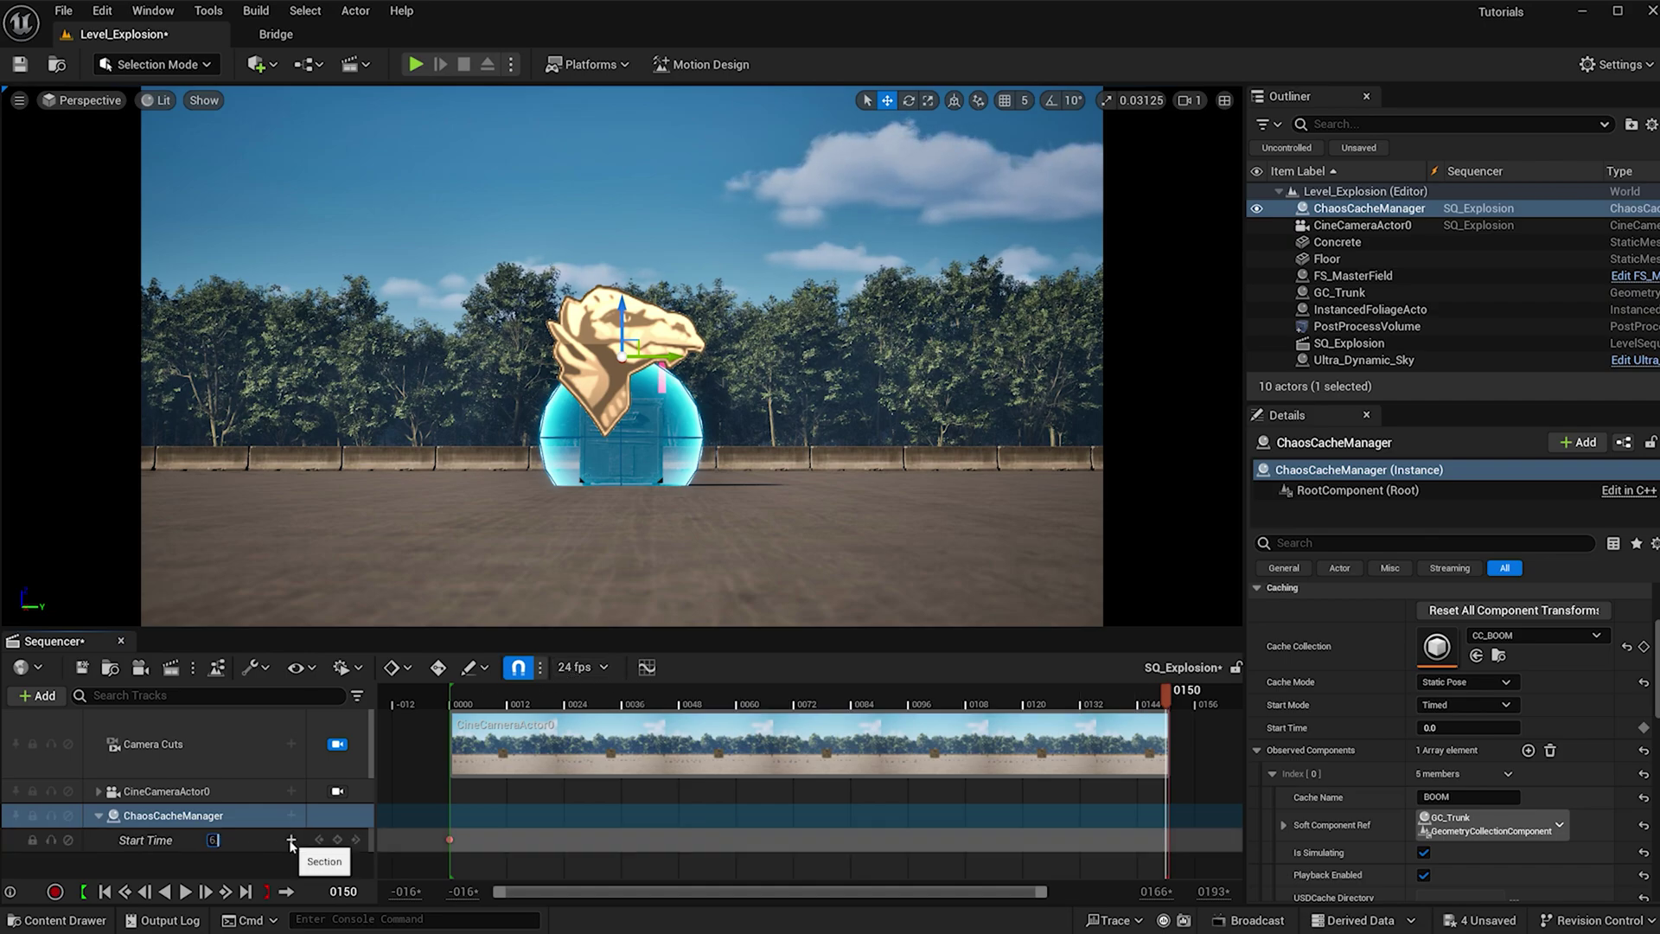
# Key Start Time at 6.2 on frame 150 and play the sequence to check the cached explosion
pyautogui.write('2')
pyautogui.press('Return')
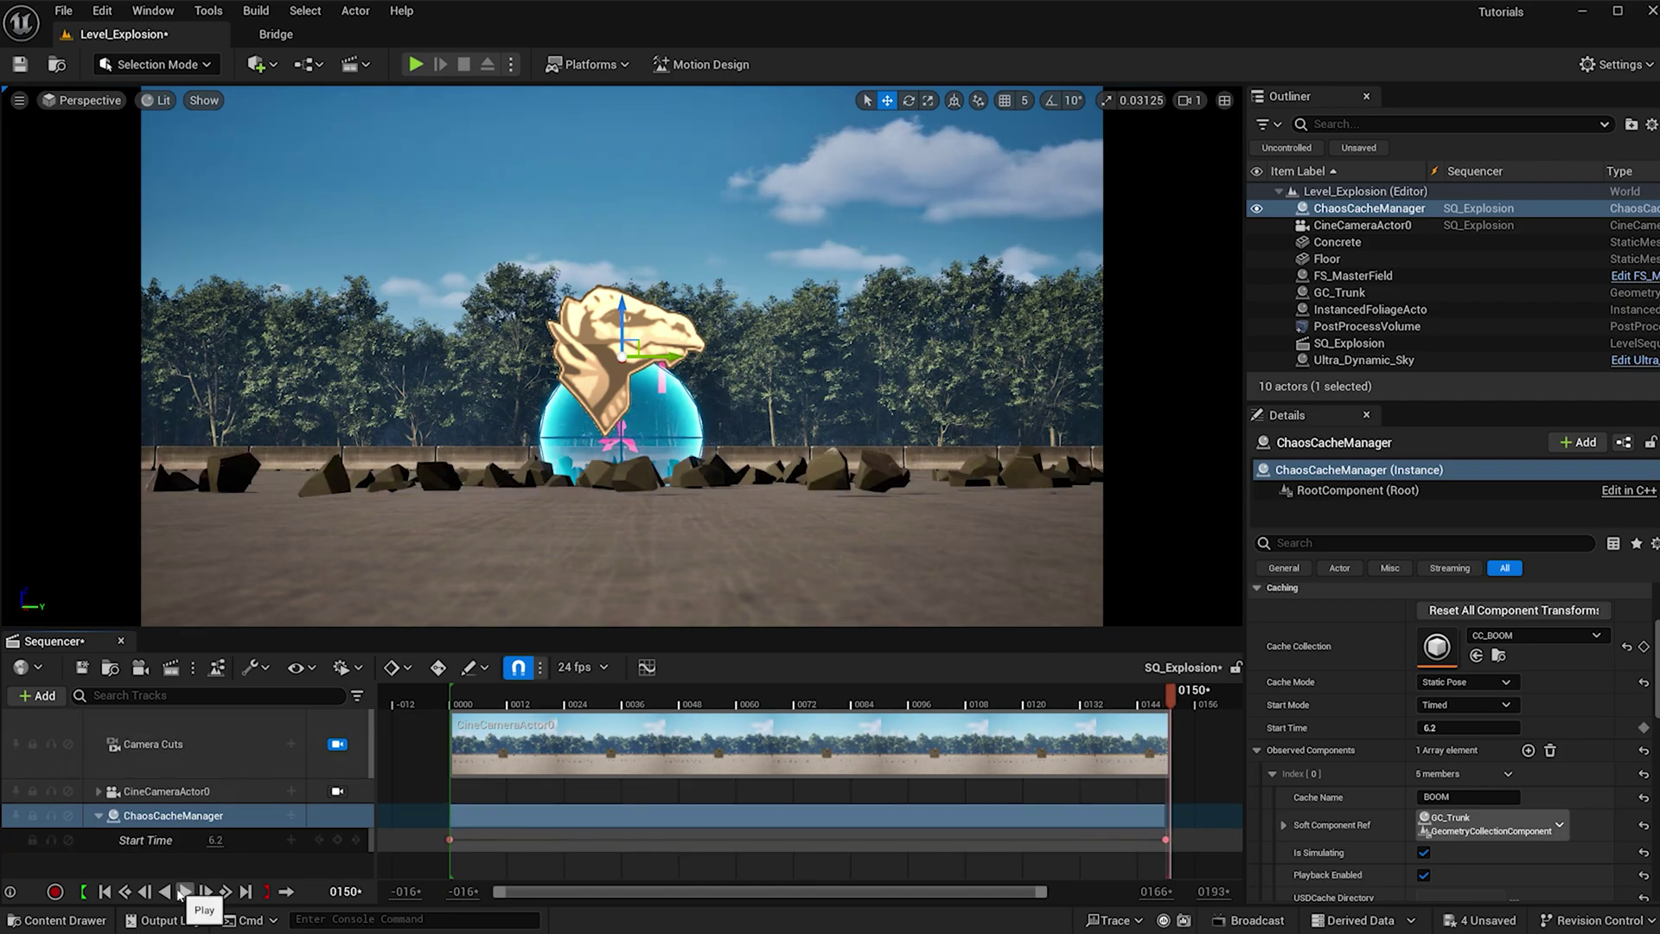
pyautogui.click(183, 891)
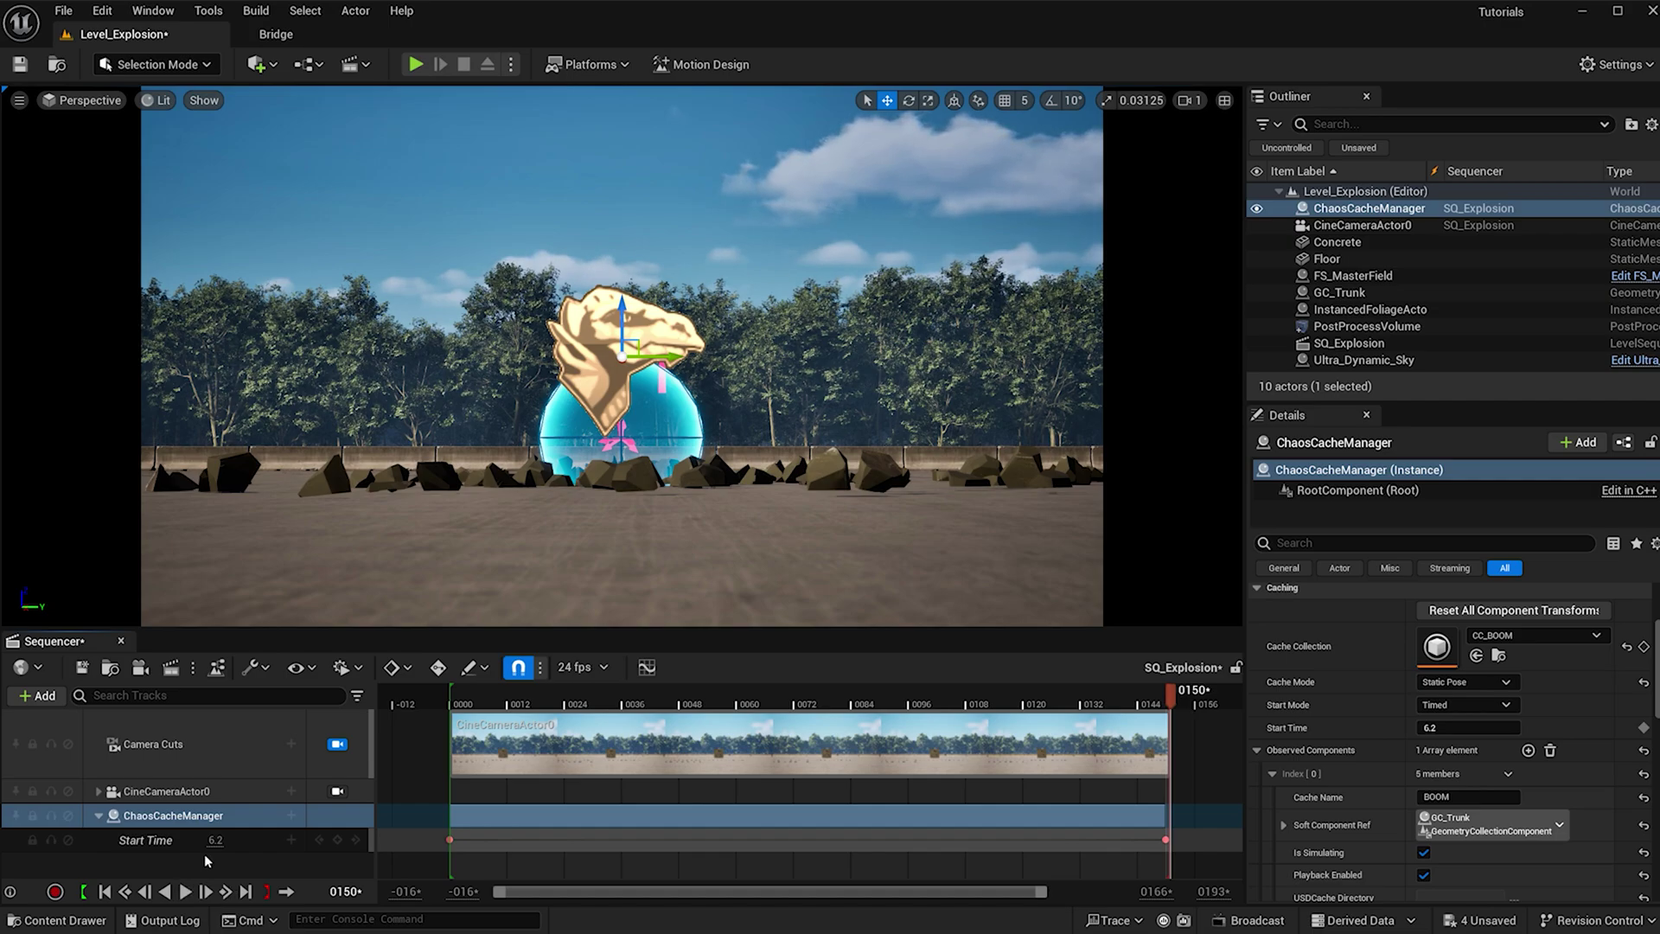
# Create a Niagara System named NS_BOOM in the Main/Niagara folder, based on the Empty emitter template
pyautogui.hotkey('ctrl', 'space')
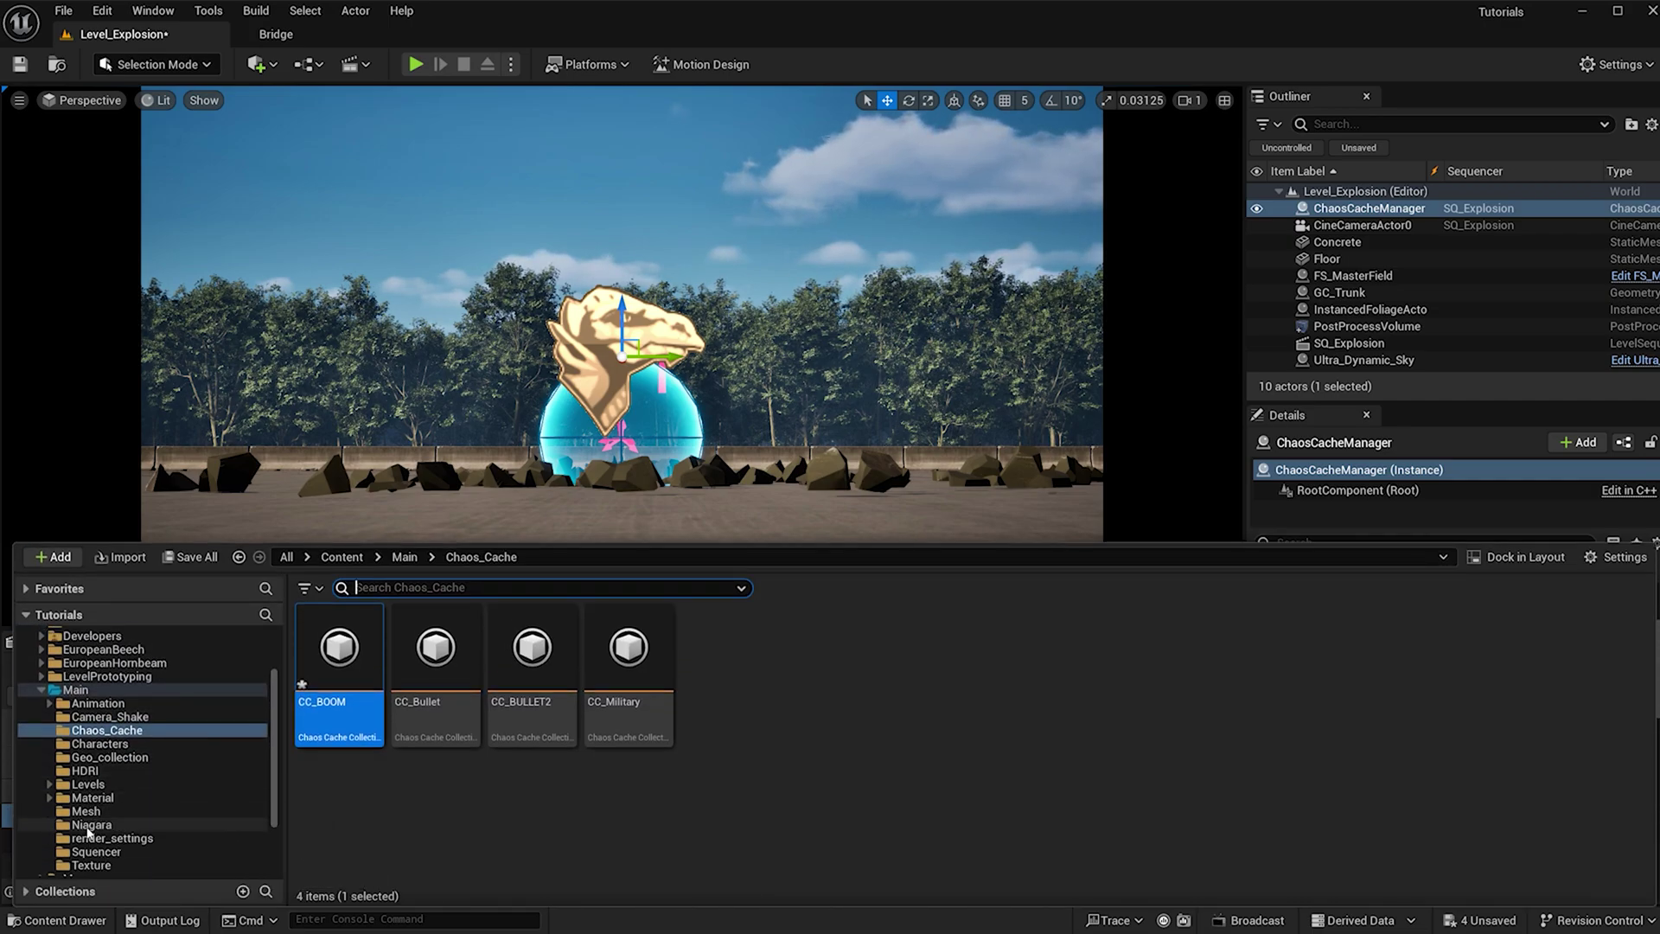
pyautogui.click(91, 825)
pyautogui.rightClick(479, 789)
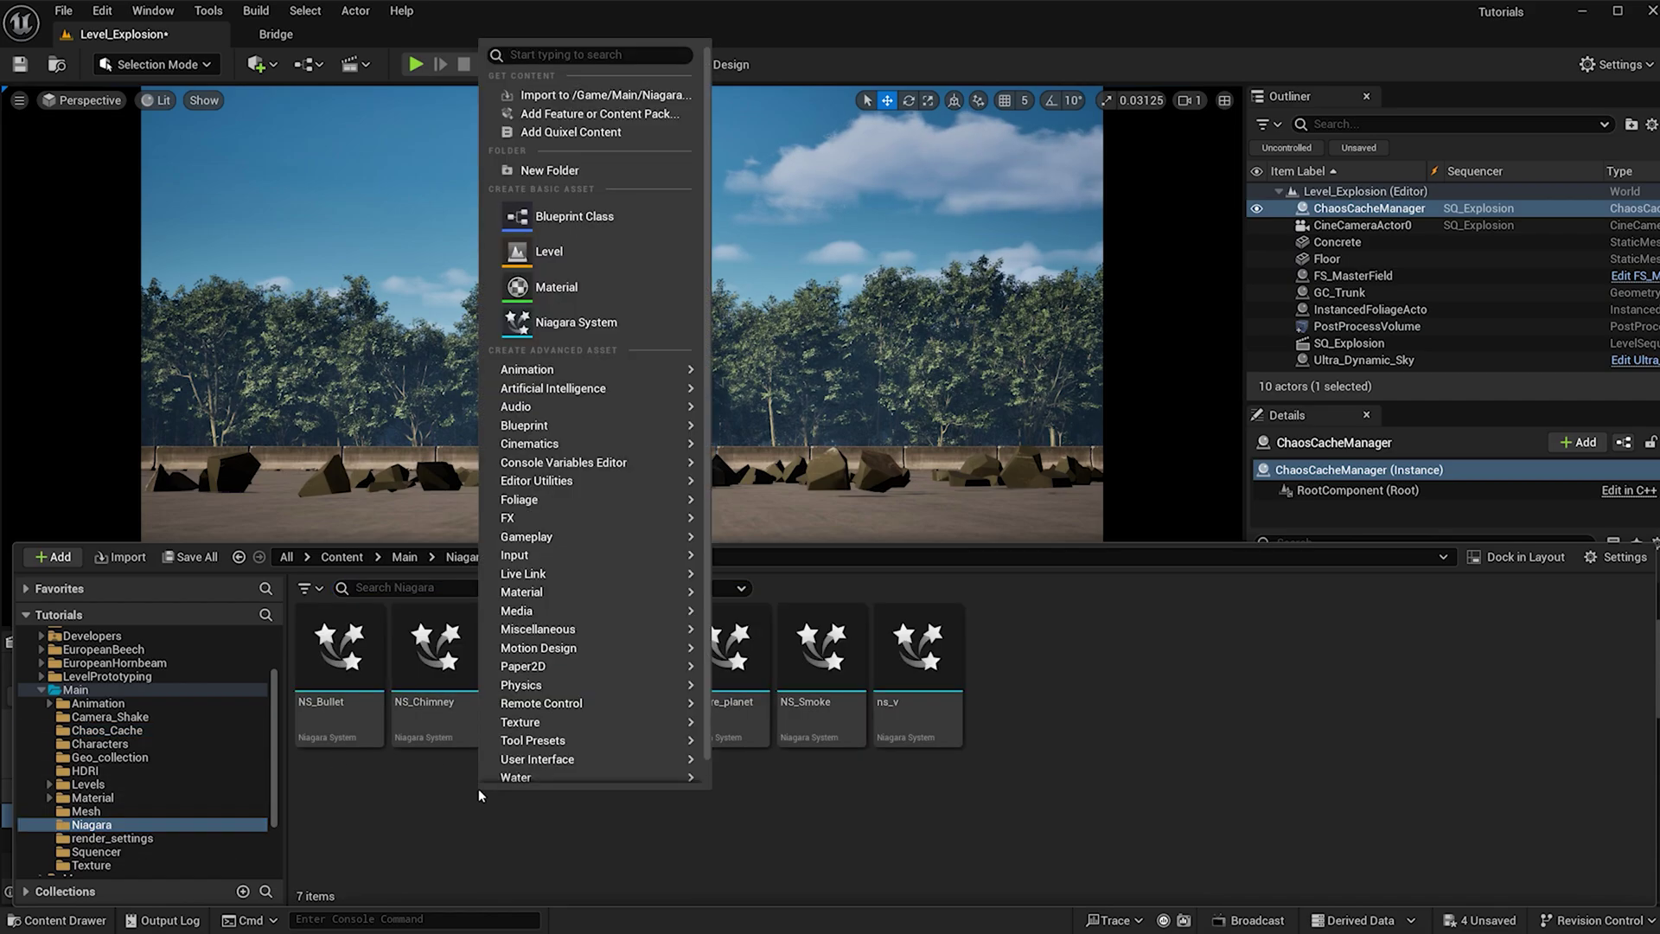
pyautogui.click(562, 332)
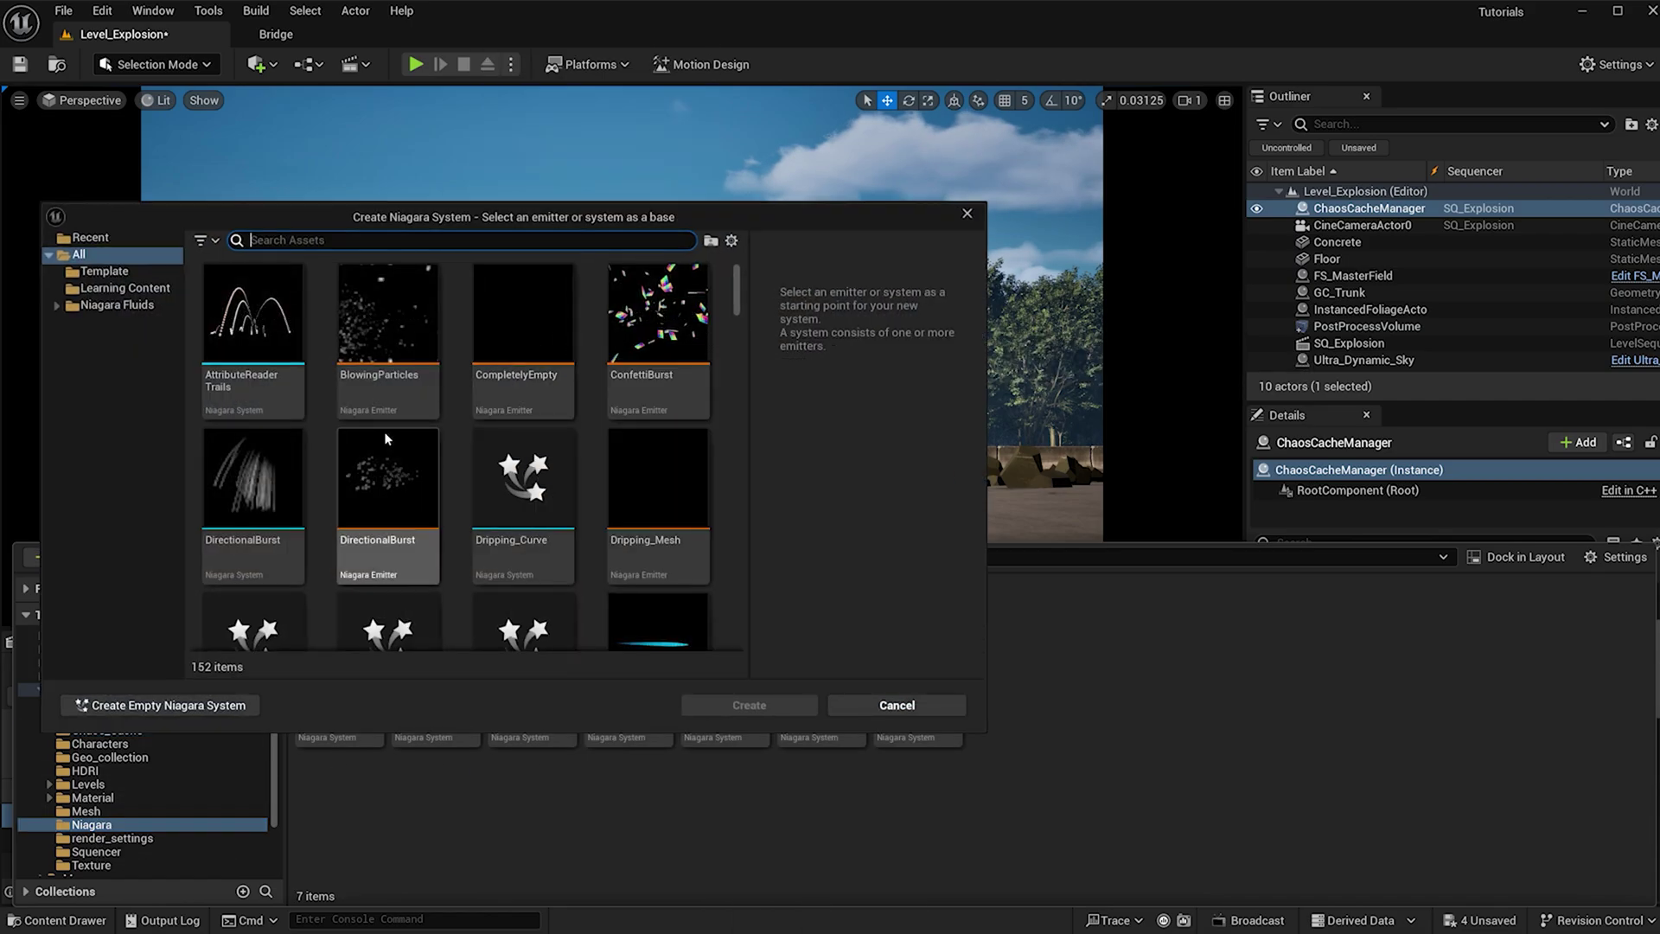
pyautogui.scroll(-5, 249, 542)
pyautogui.click(249, 542)
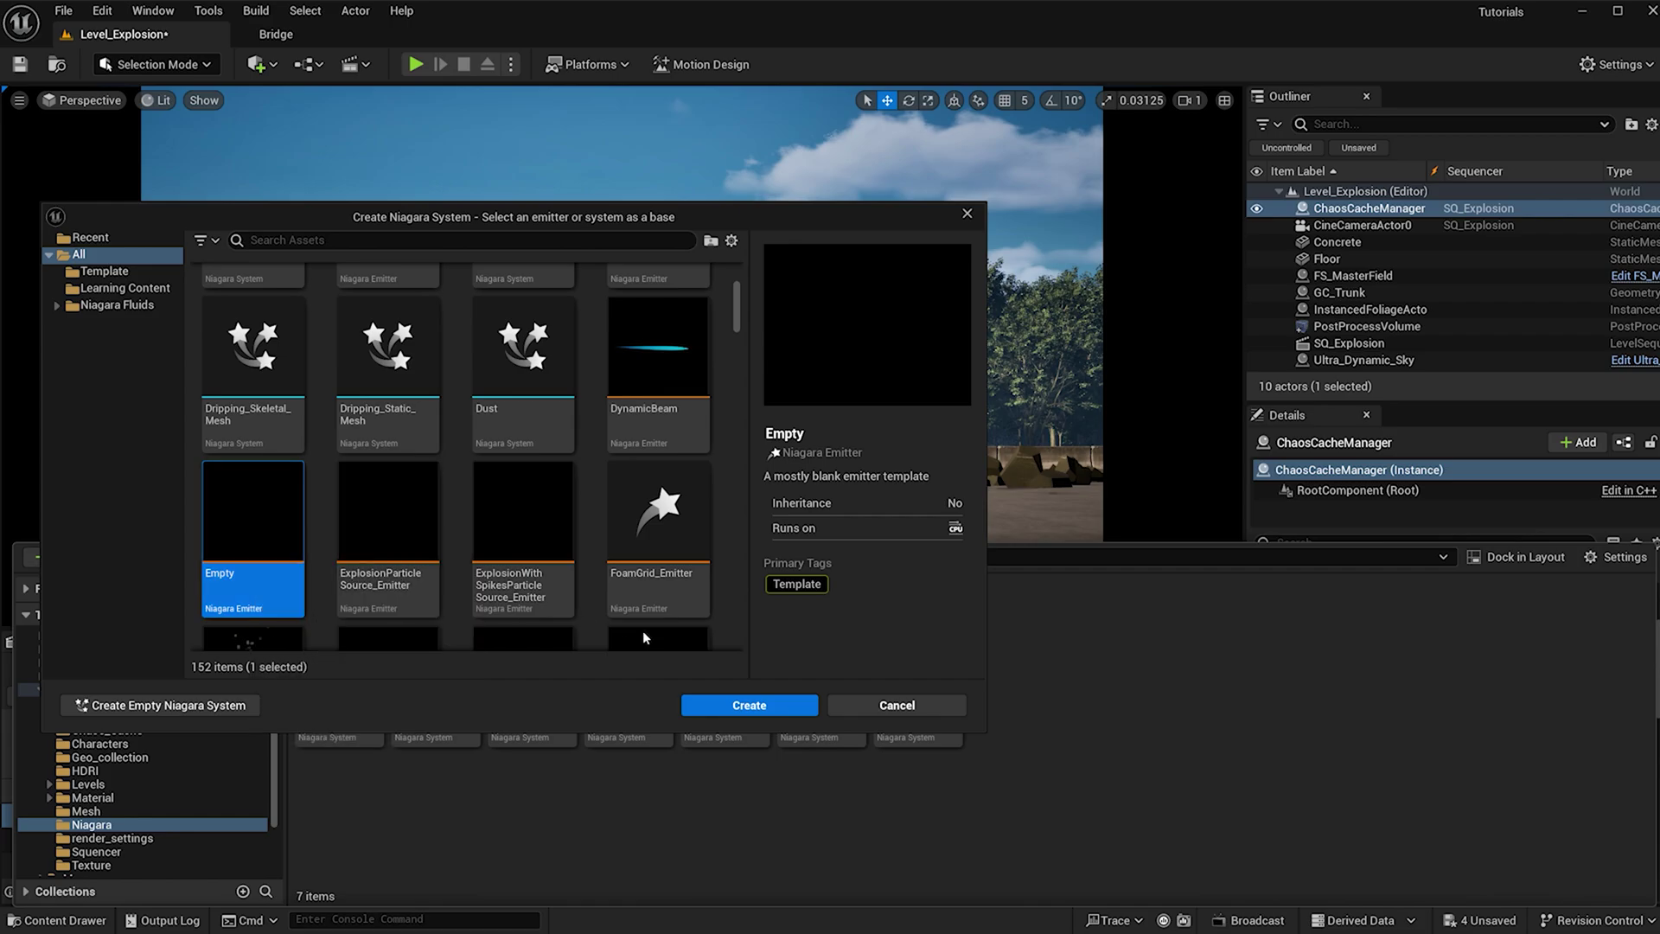
pyautogui.click(748, 706)
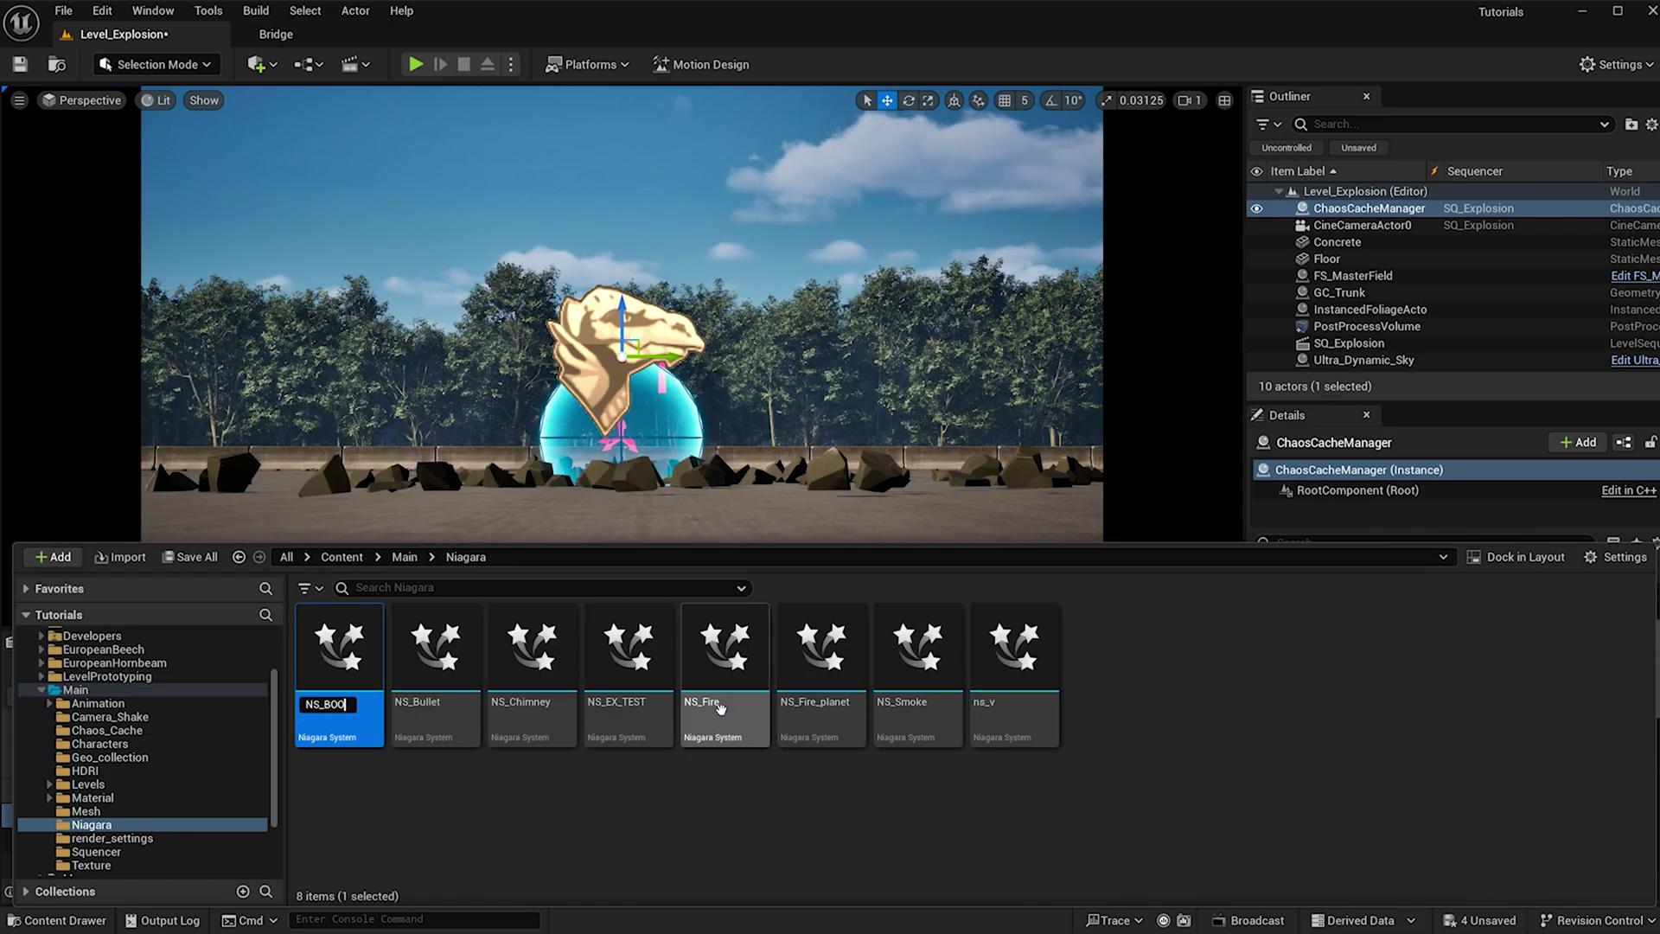
pyautogui.press('Return')
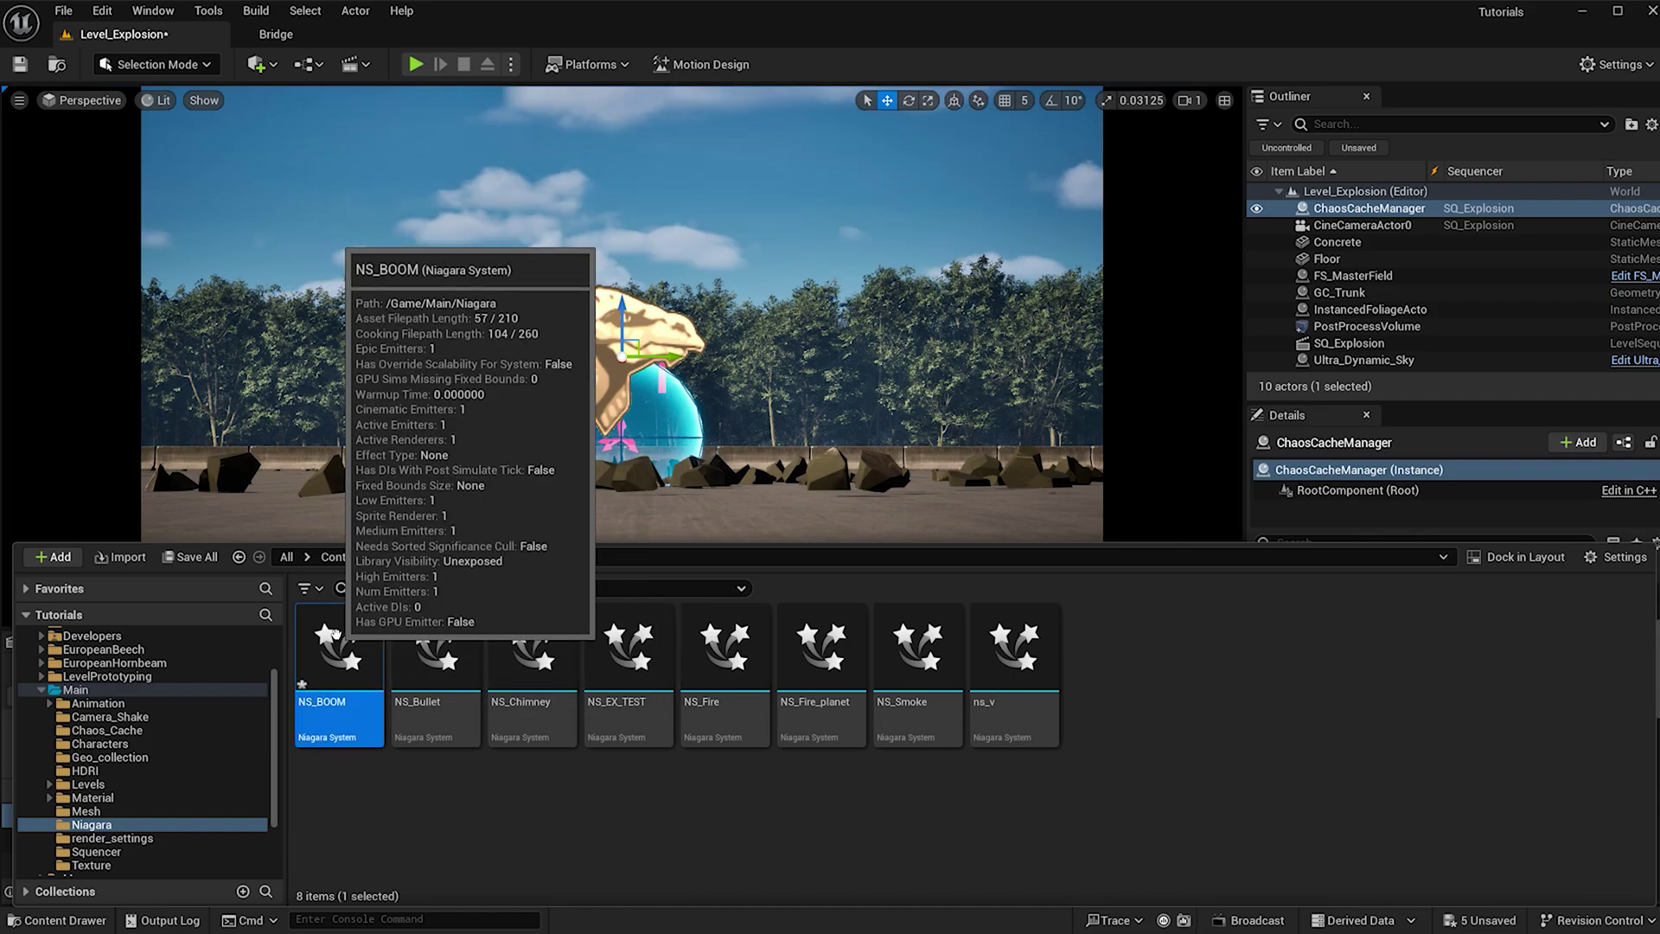
# Open NS_BOOM for editing and rename its Empty emitter as Particle
pyautogui.doubleClick(338, 644)
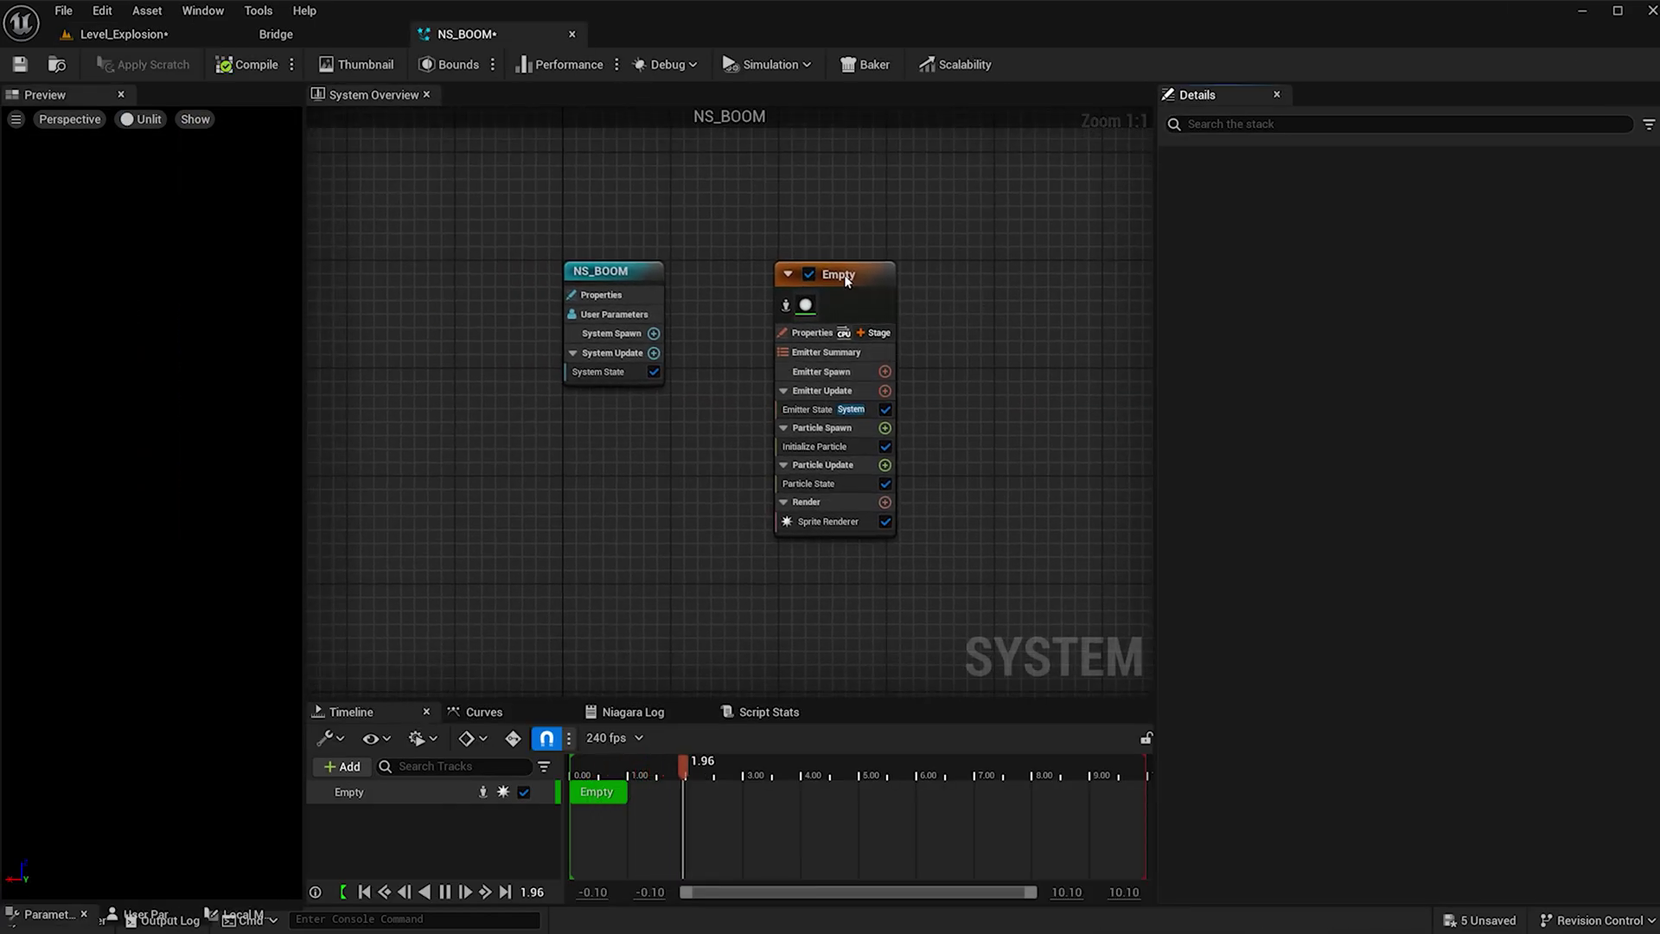
pyautogui.click(846, 281)
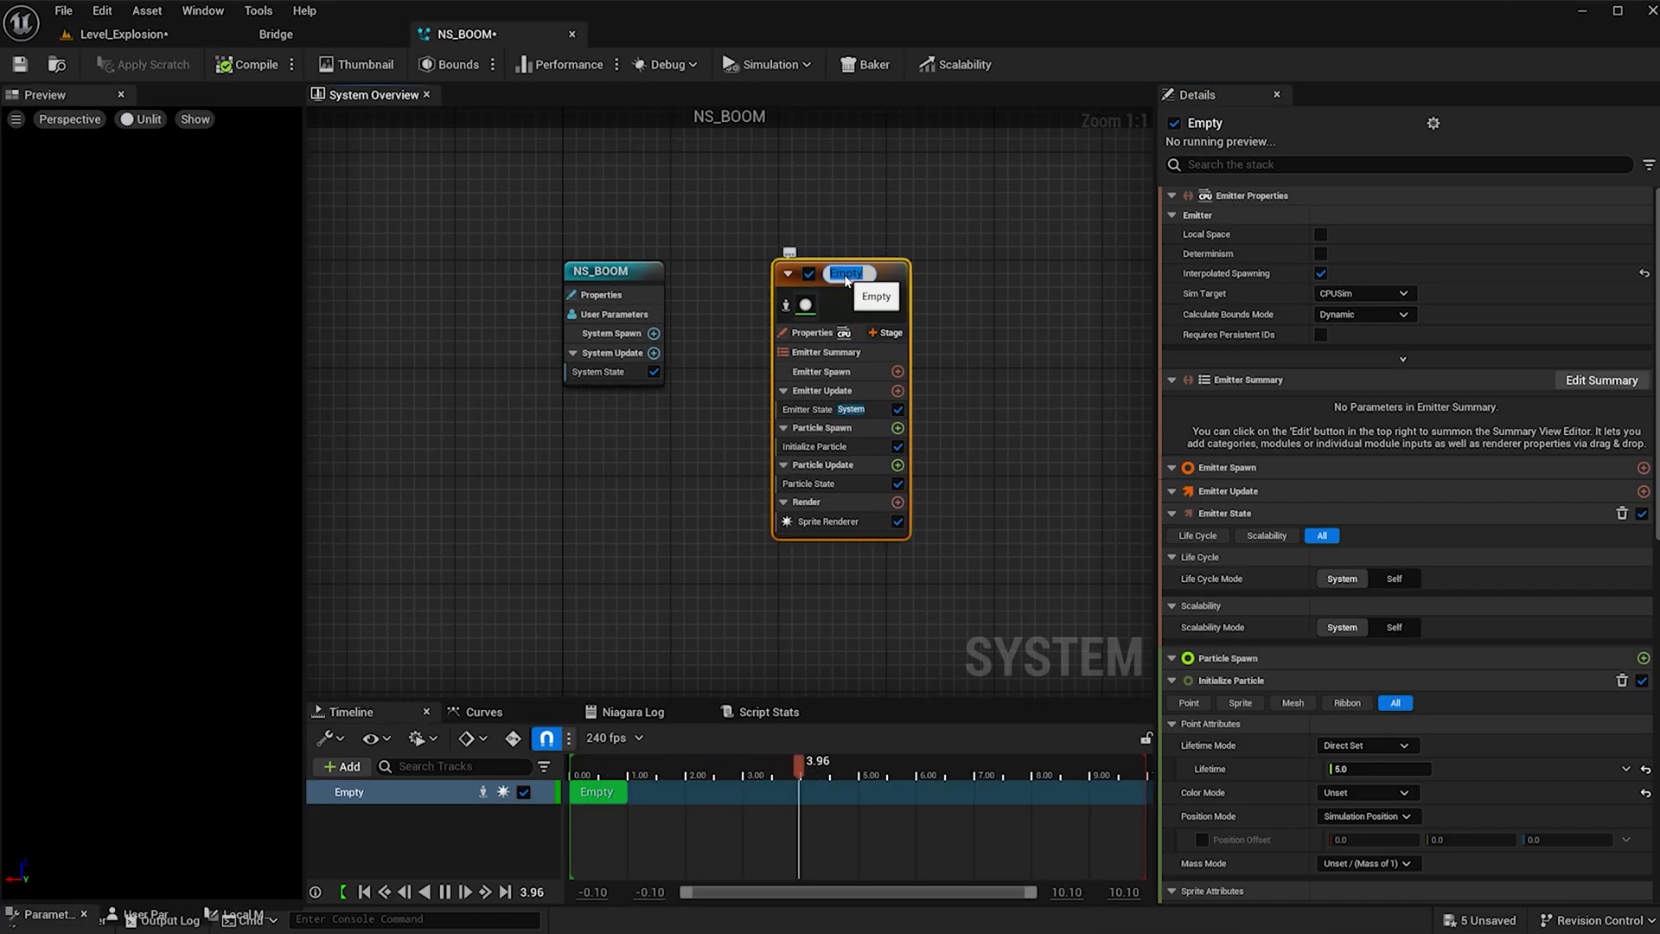
pyautogui.press('Return')
# Add Spawn Burst Instantaneous with a Spawn Count of 75, and Add Velocity with its missing Solve Forces and Velocity dependency, to the Particle emitter
pyautogui.click(884, 393)
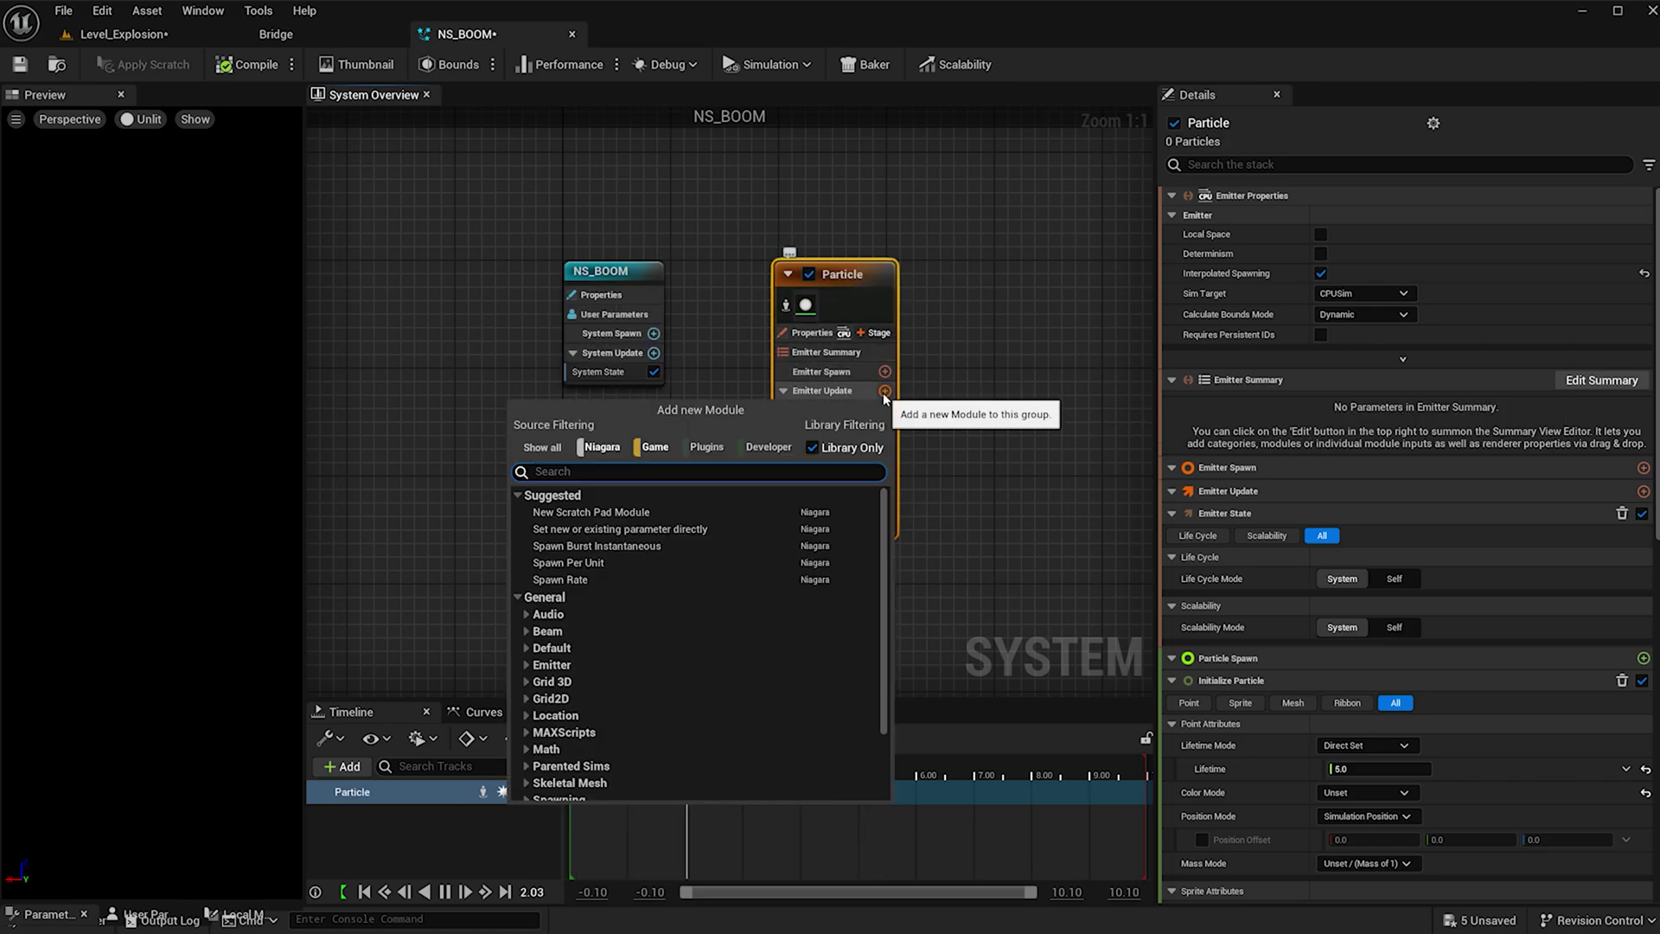
pyautogui.click(642, 545)
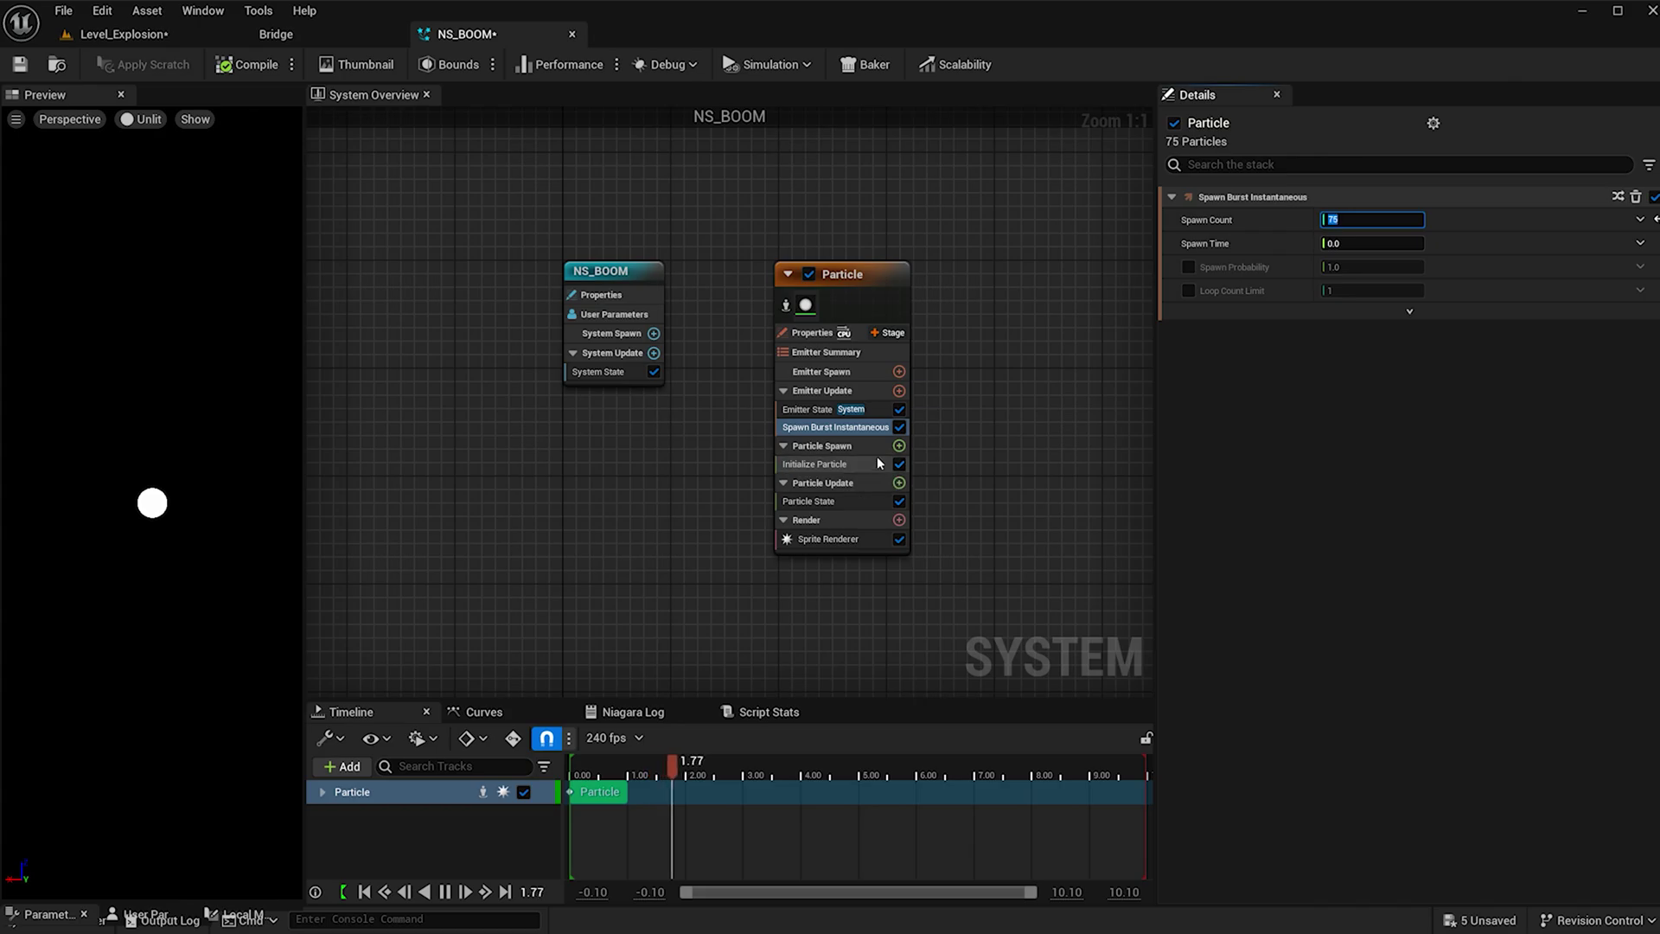
pyautogui.click(899, 446)
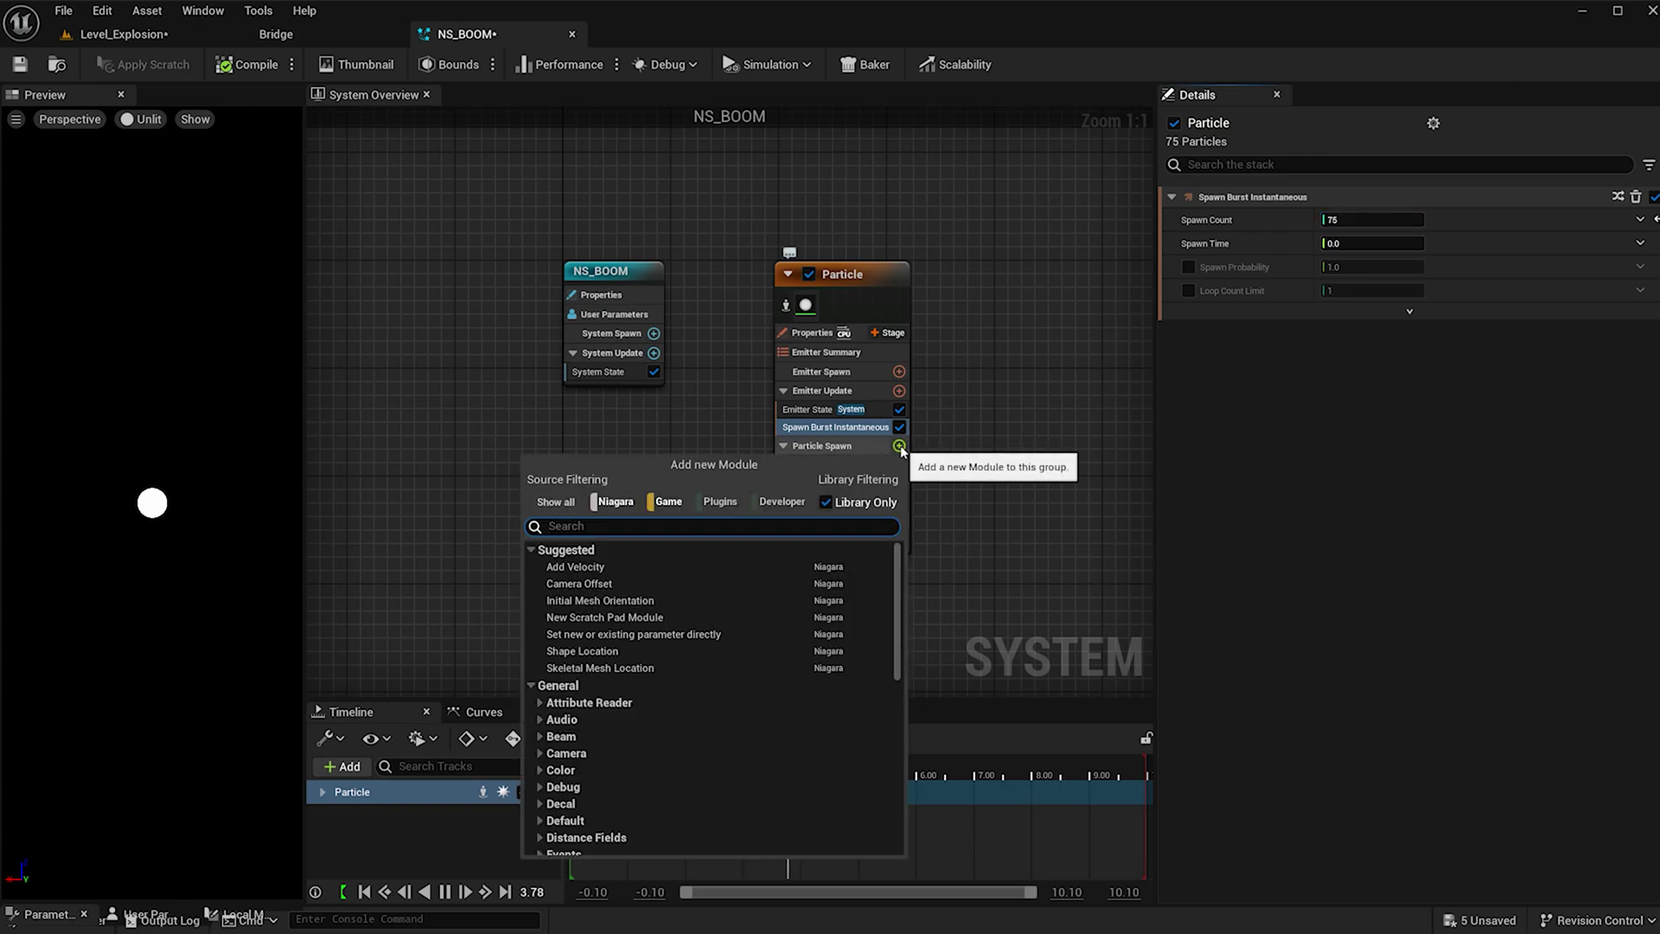
pyautogui.click(577, 567)
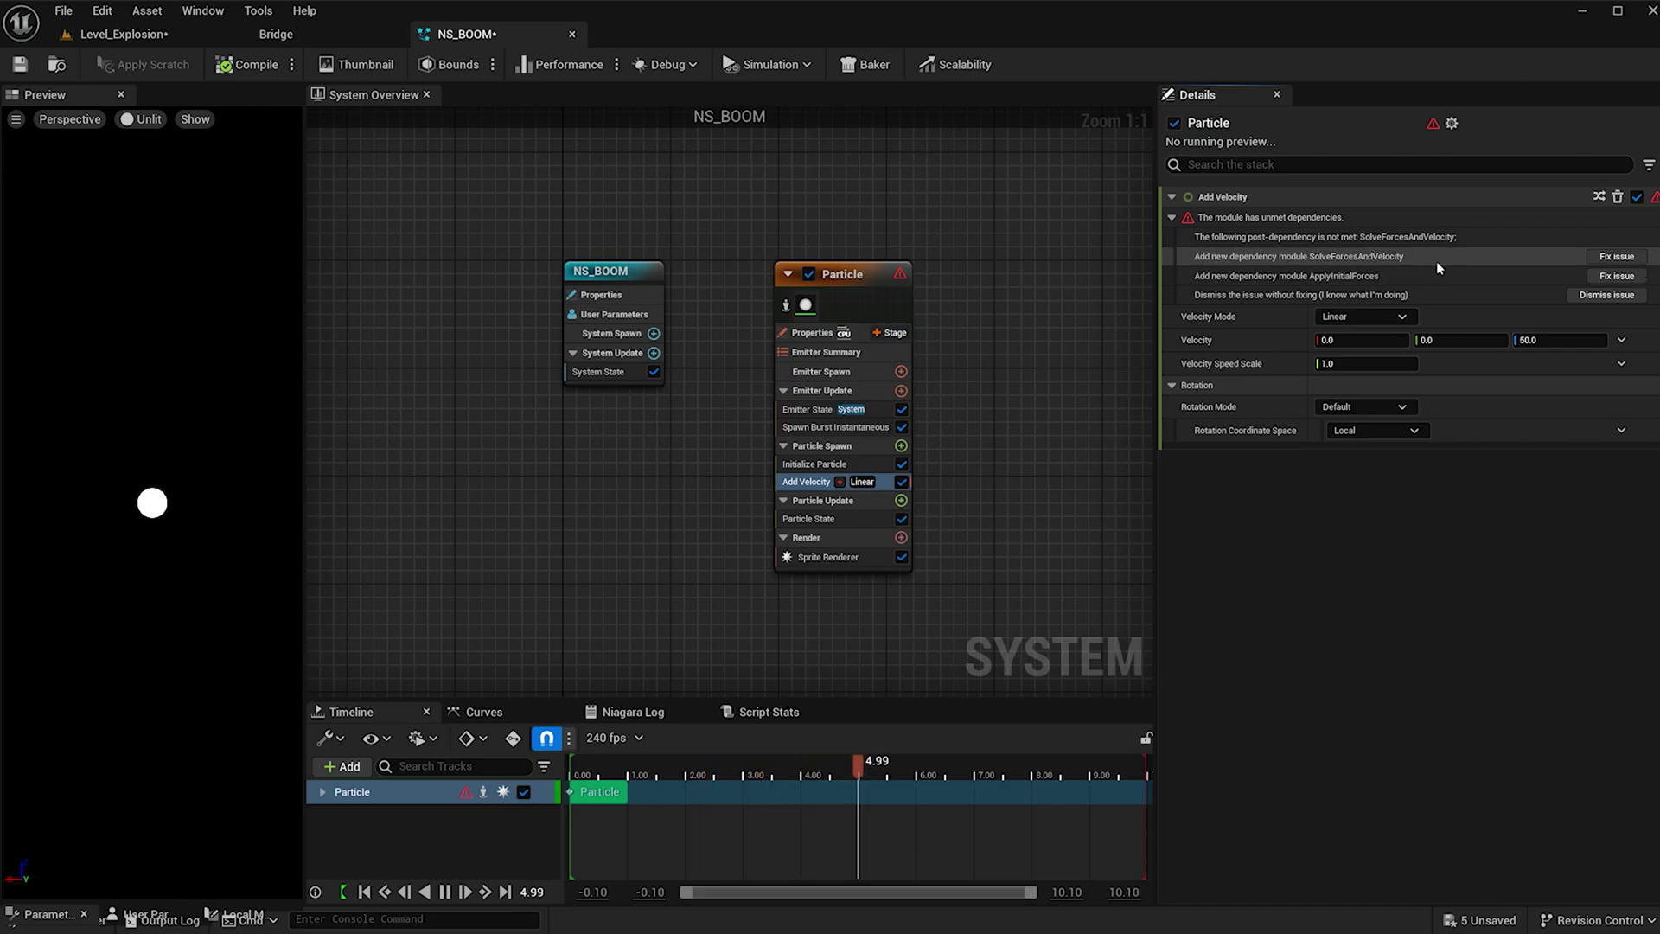
pyautogui.click(1617, 256)
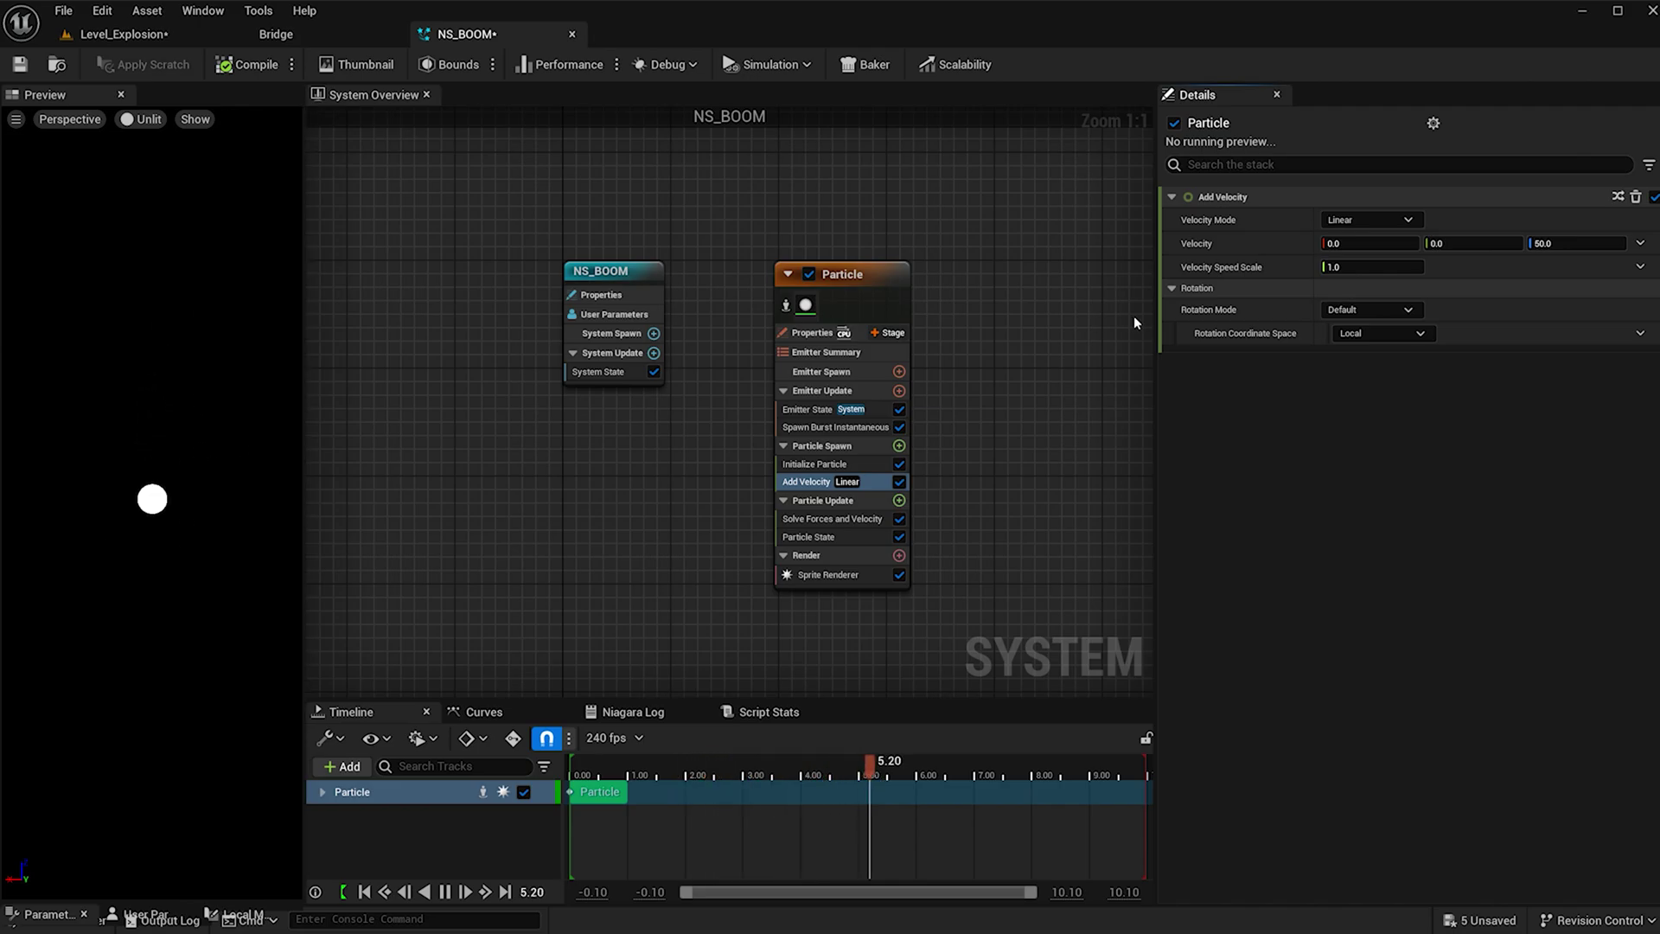
# Set the Add Velocity module's Velocity Mode to From Point and its Velocity Speed to 350
pyautogui.click(1351, 221)
pyautogui.click(1393, 273)
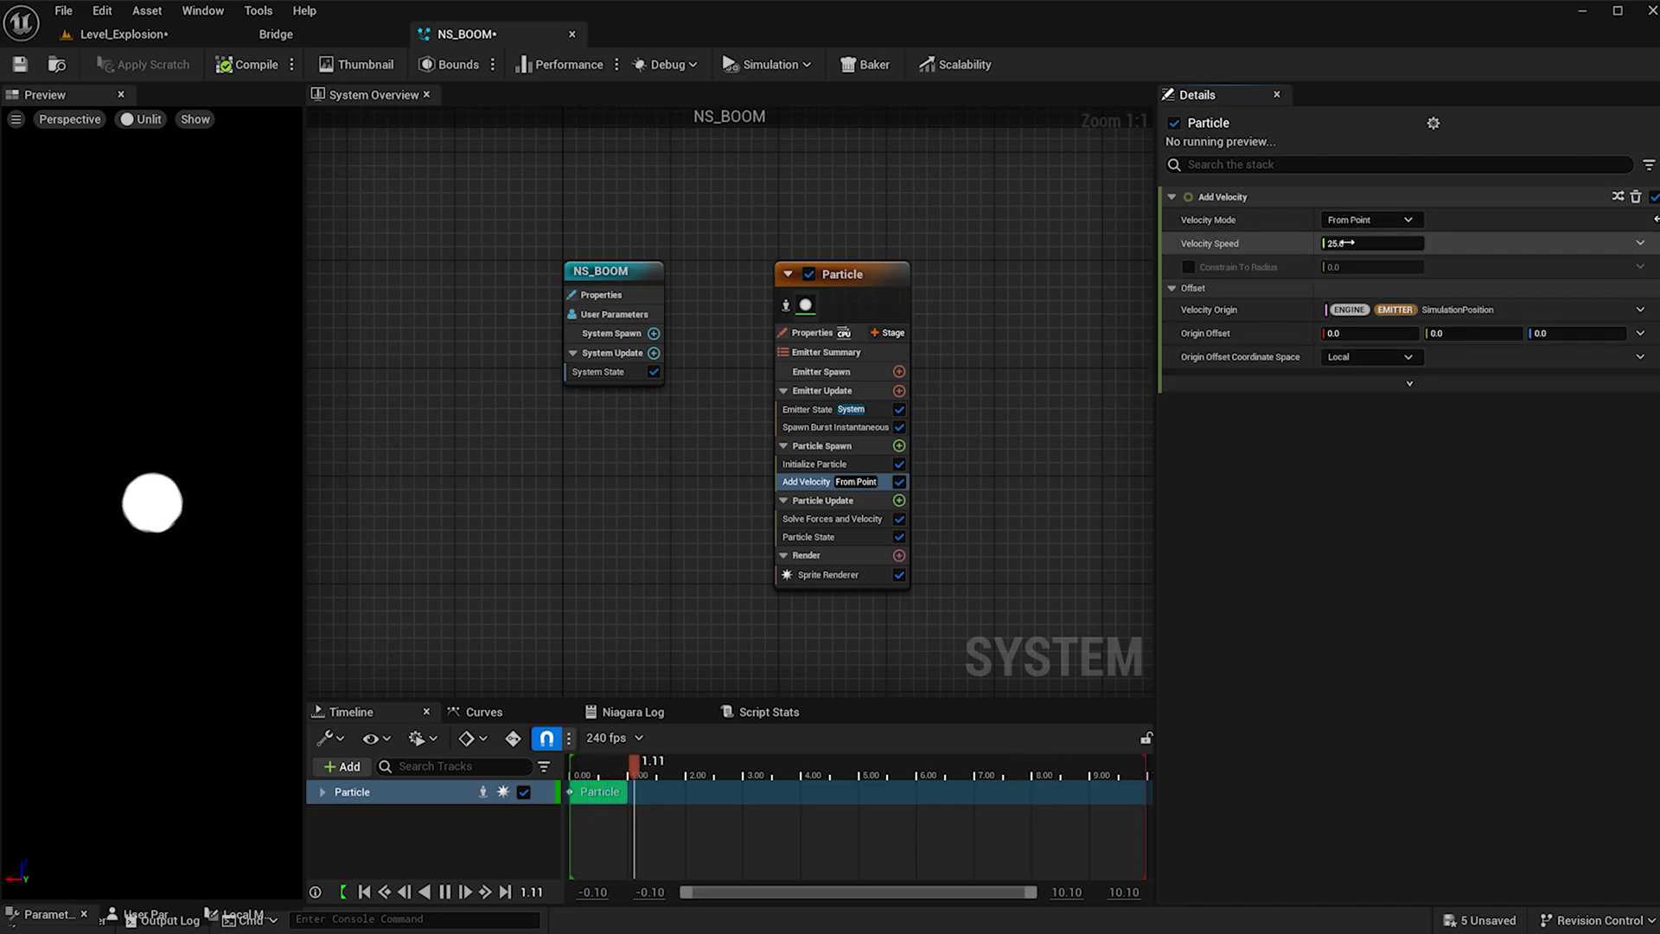
pyautogui.write('3')
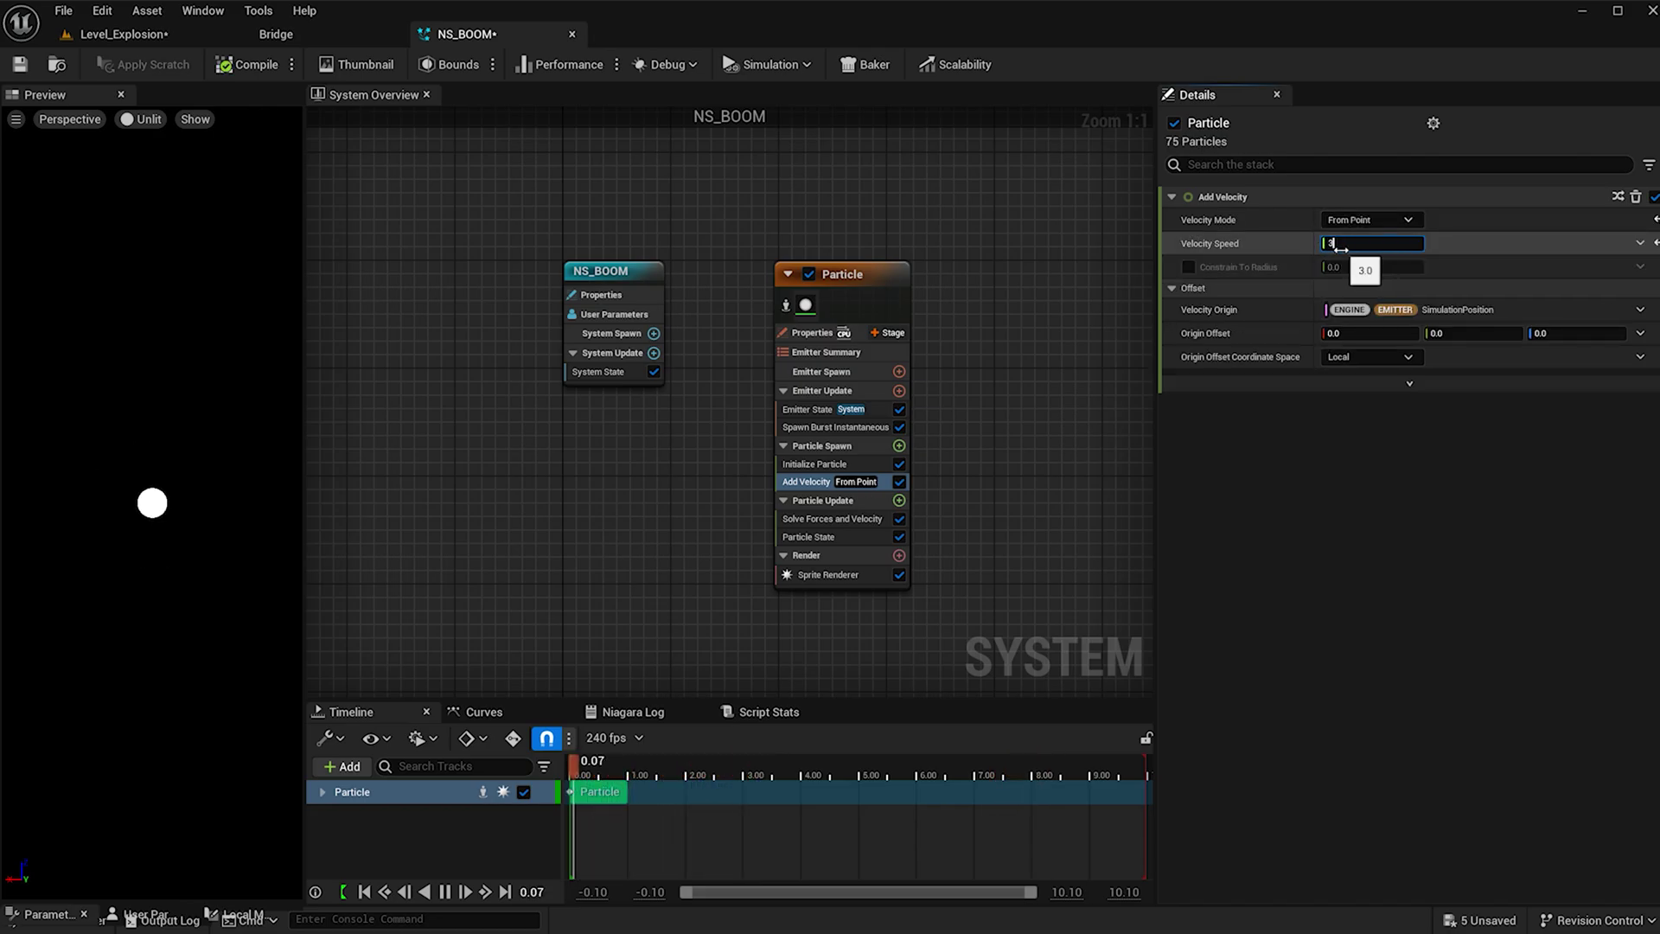
pyautogui.write('50')
pyautogui.press('Return')
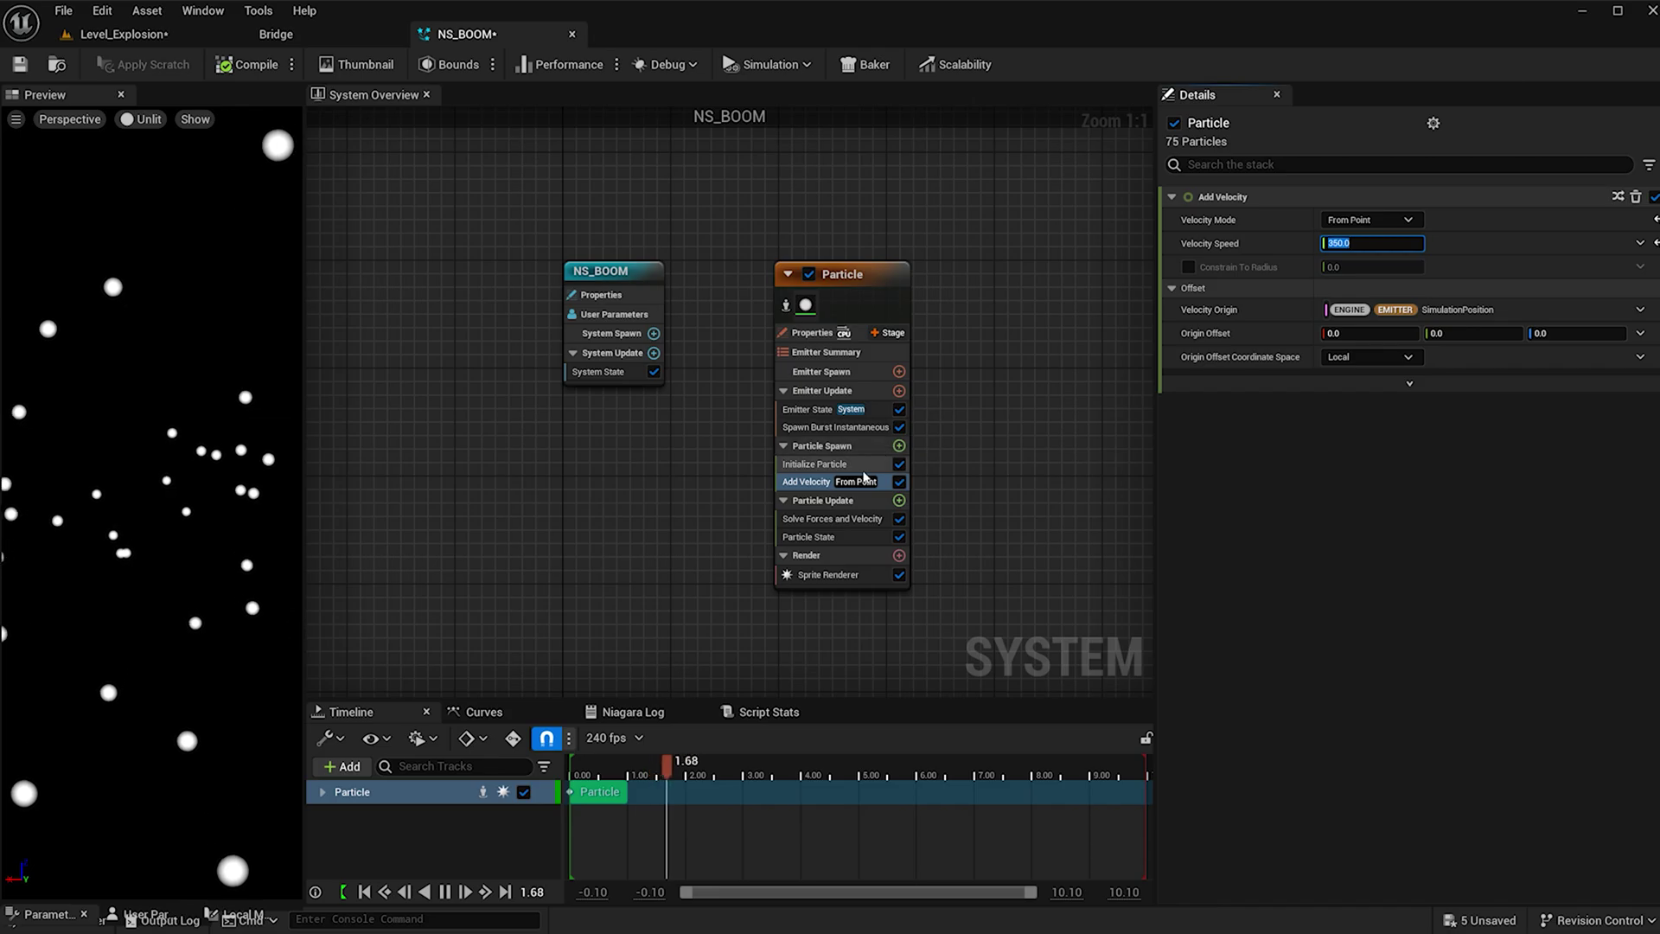
# Add a Curl Noise Force module to the emitter's Particle Update group and set its Noise Strength to 50
pyautogui.click(899, 500)
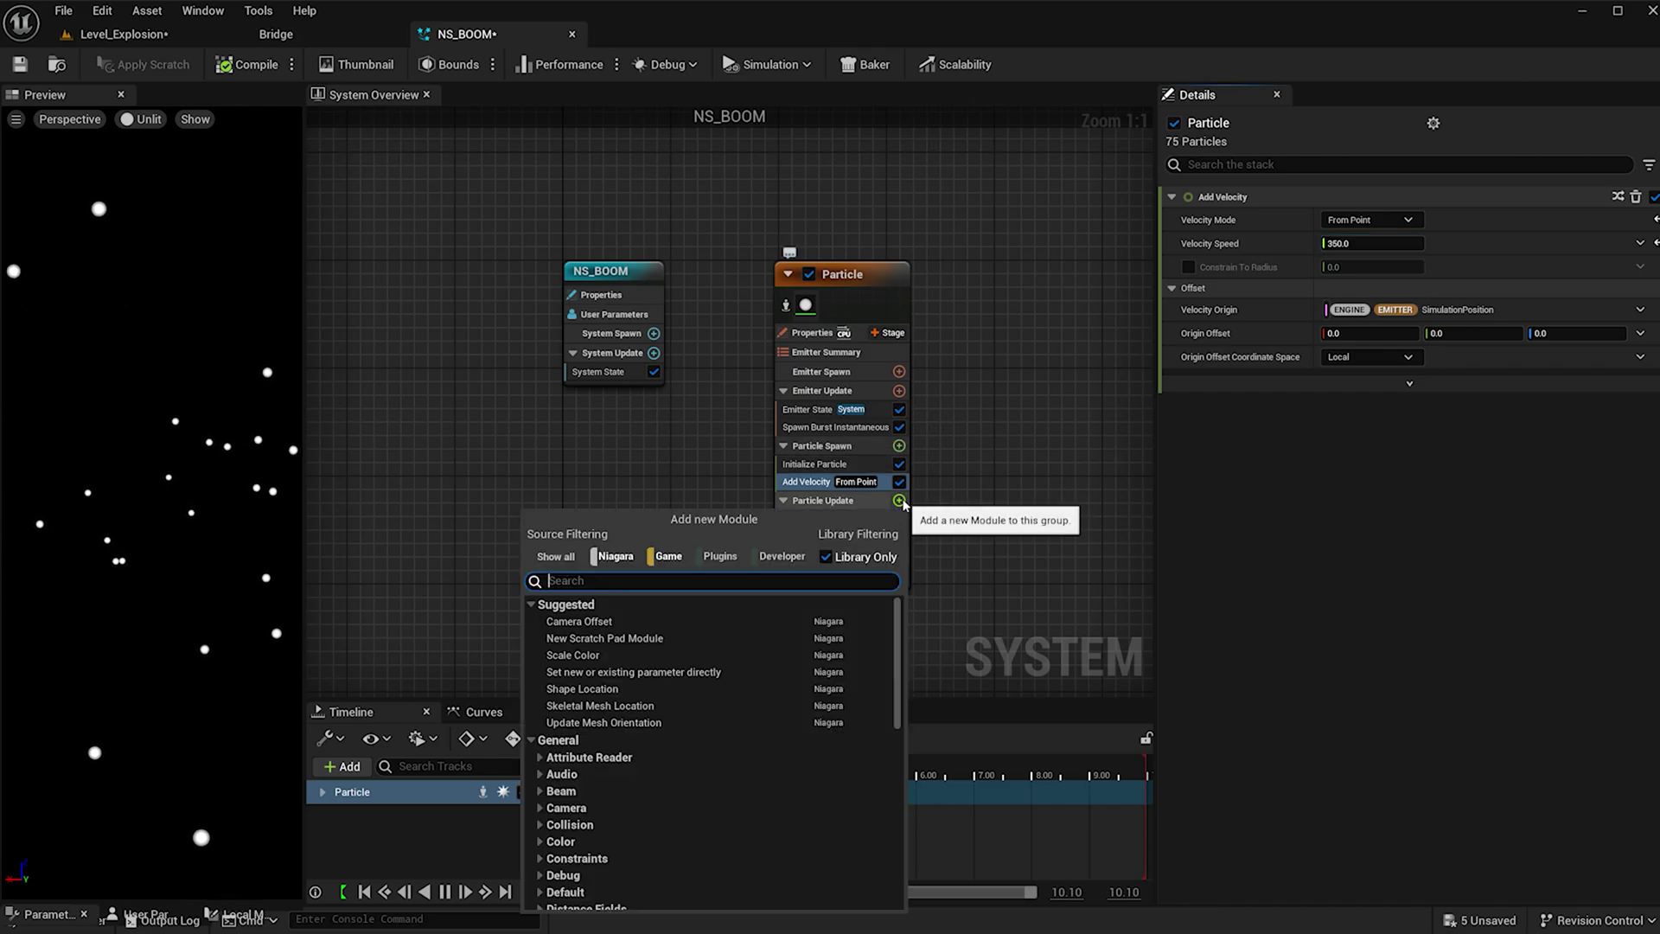
pyautogui.write('curl')
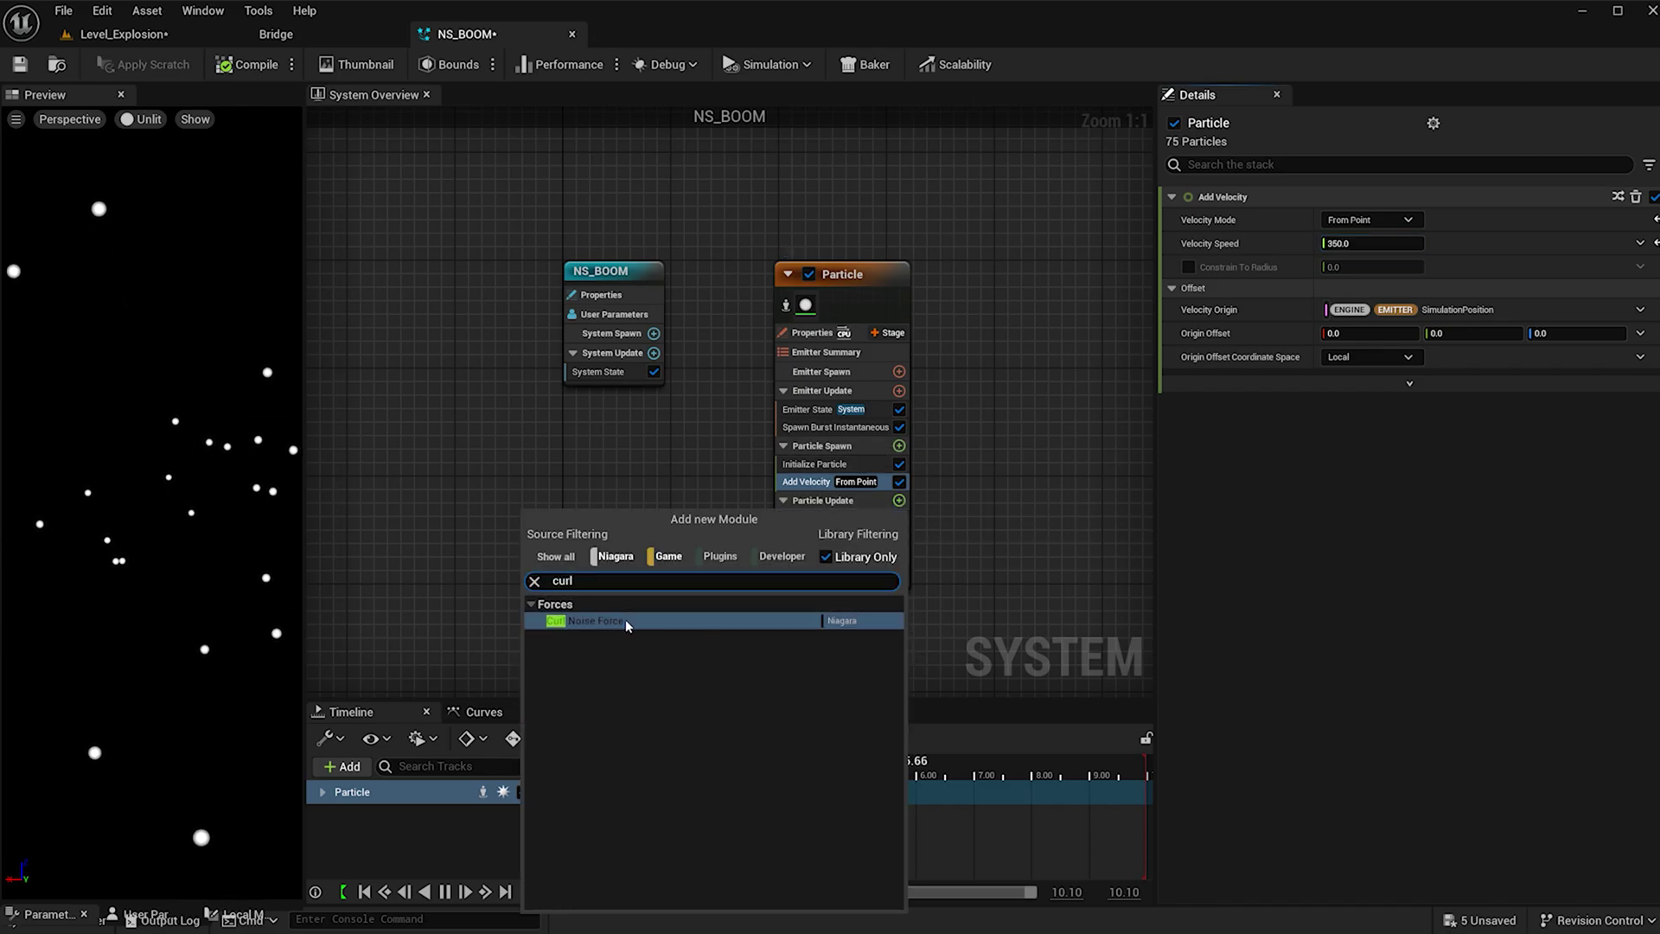
pyautogui.click(625, 620)
pyautogui.click(1398, 220)
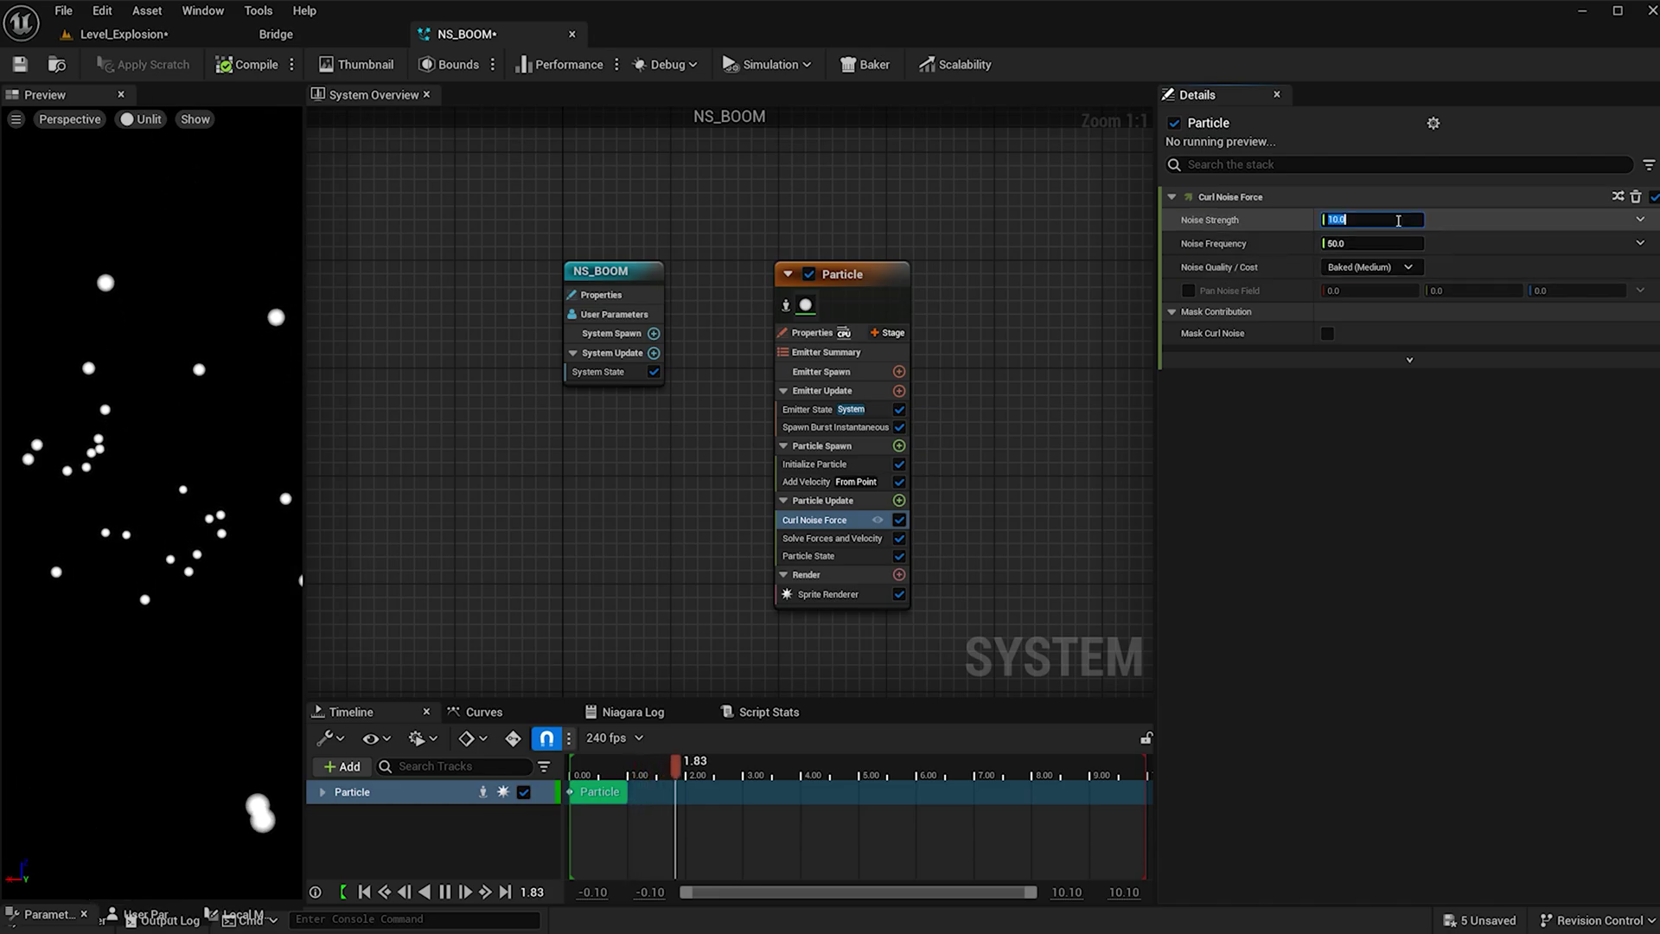
pyautogui.press('Return')
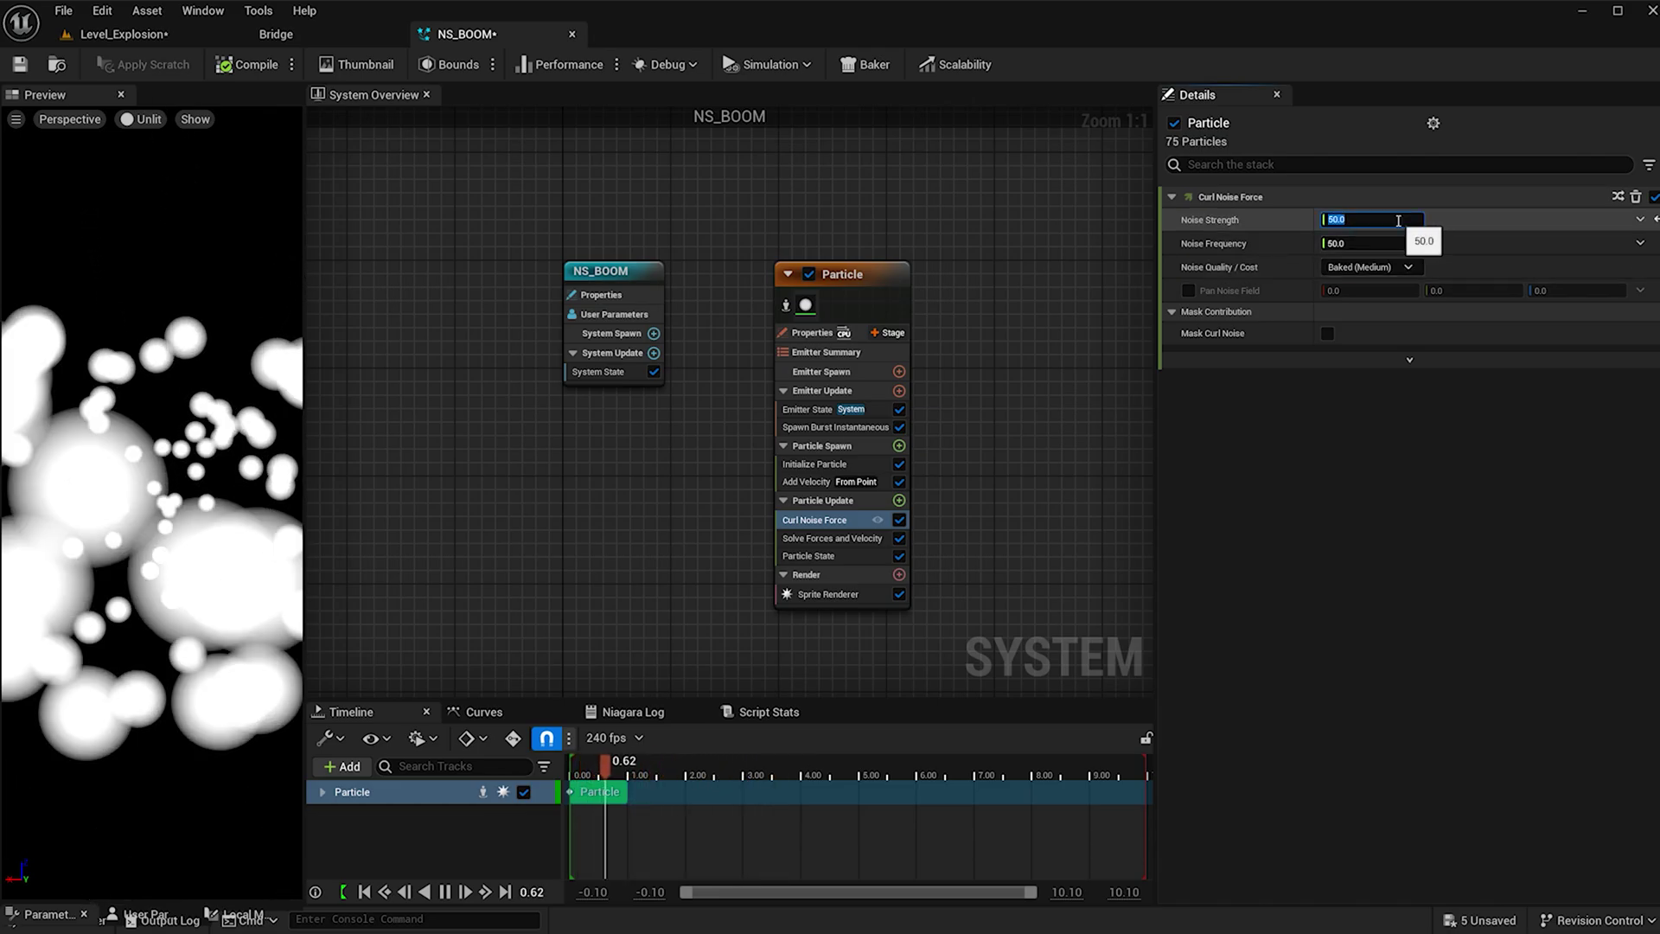
# Add the Set Fluid Source Attributes module to the Particle emitter's Particle Update group
pyautogui.click(899, 502)
pyautogui.write('set')
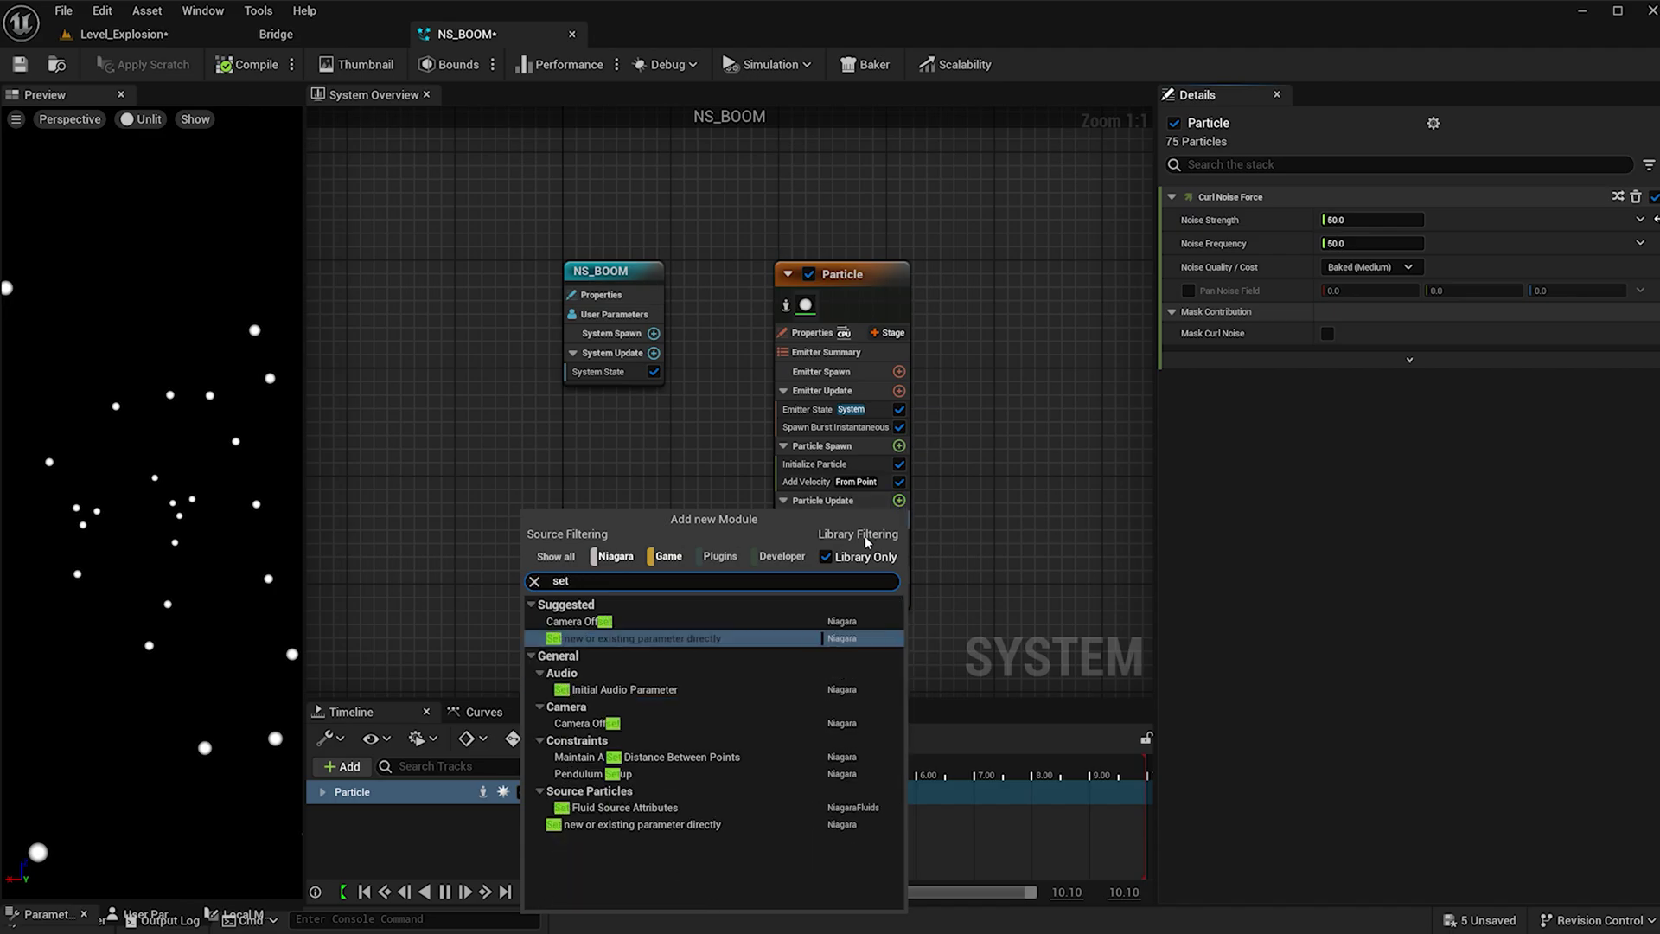
pyautogui.click(605, 808)
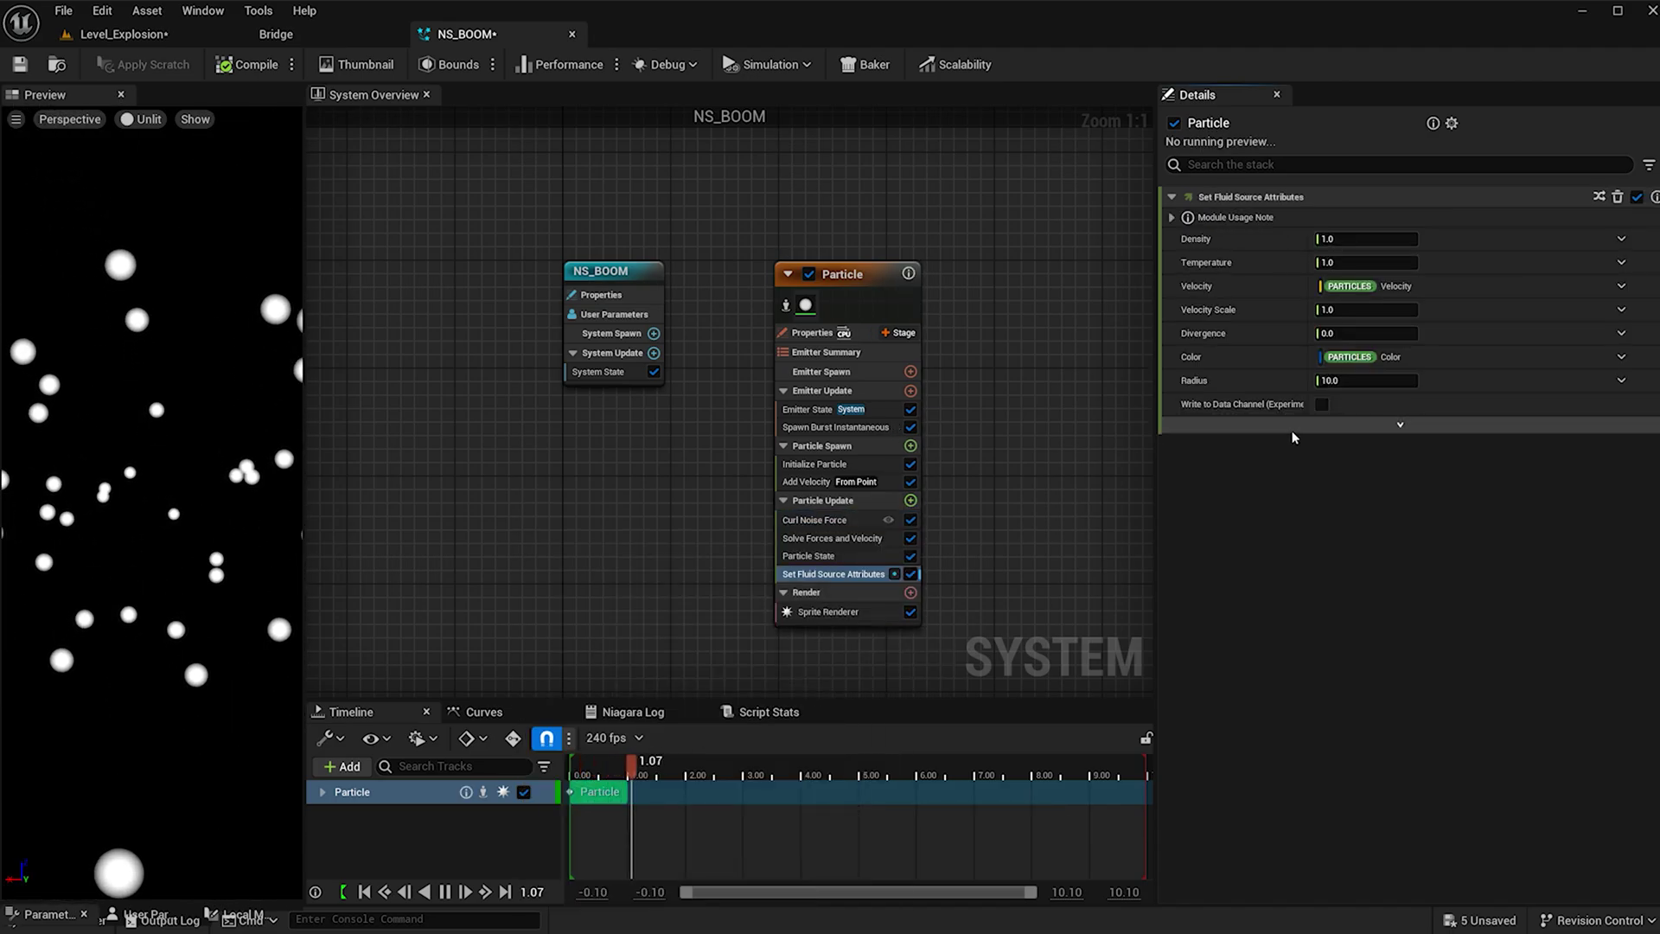
# Add the Grid3D_Gas_Master_Emitter to the NS_BOOM system
pyautogui.rightClick(1043, 295)
pyautogui.click(1098, 326)
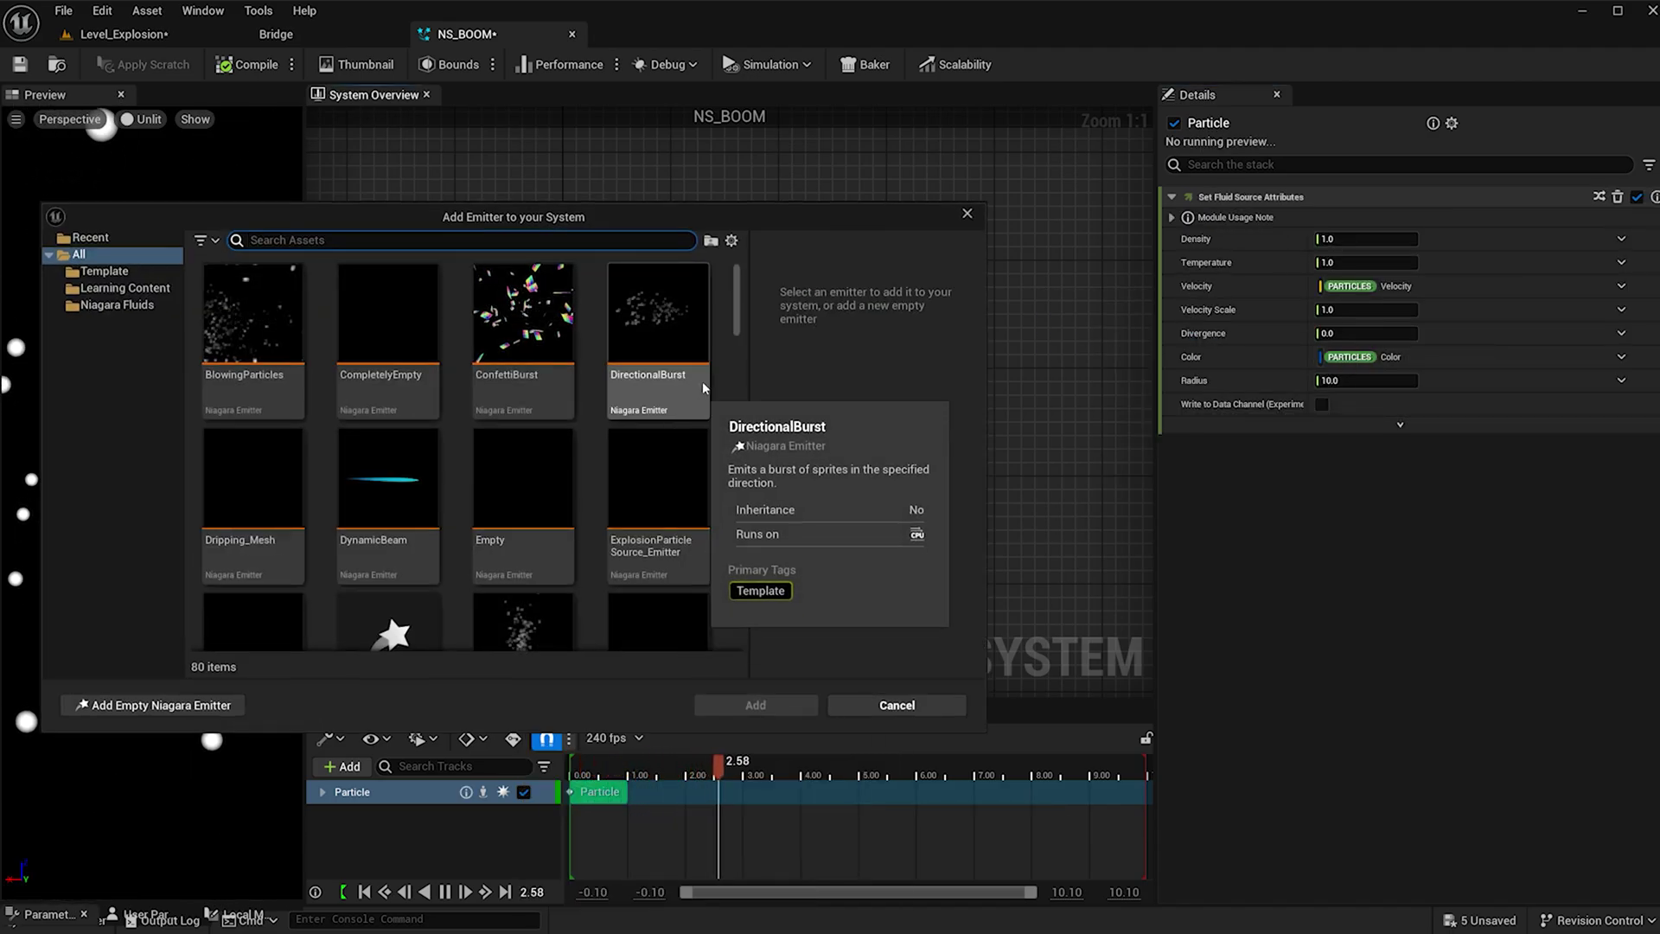
pyautogui.scroll(-1, 393, 318)
pyautogui.write('master')
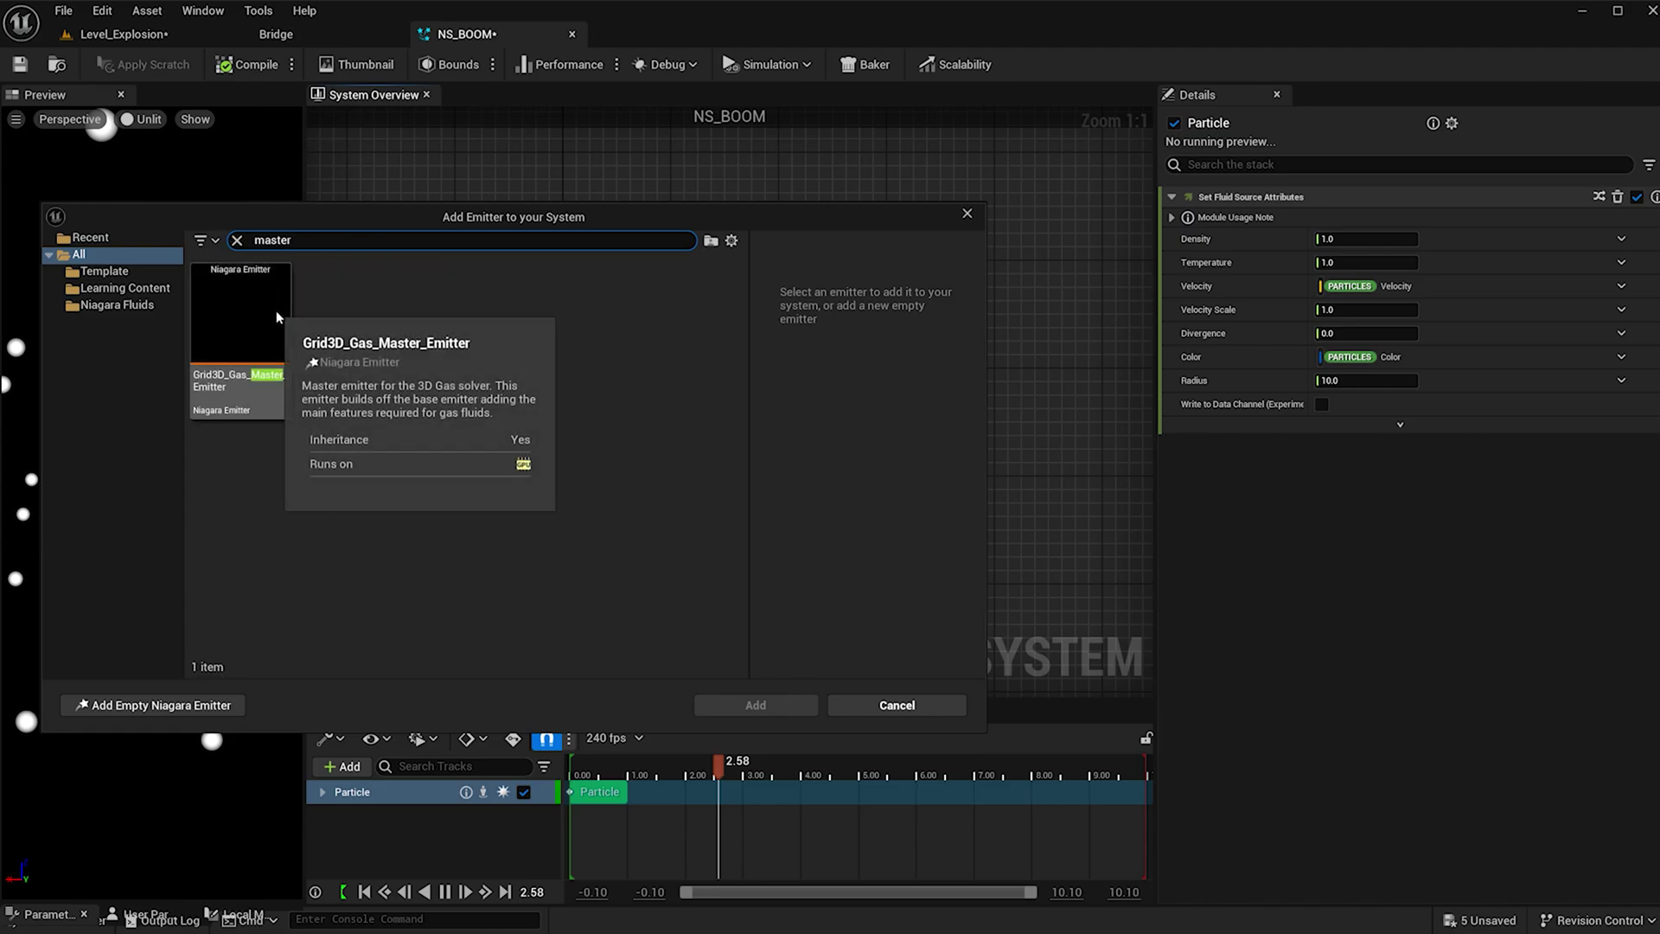
pyautogui.click(282, 315)
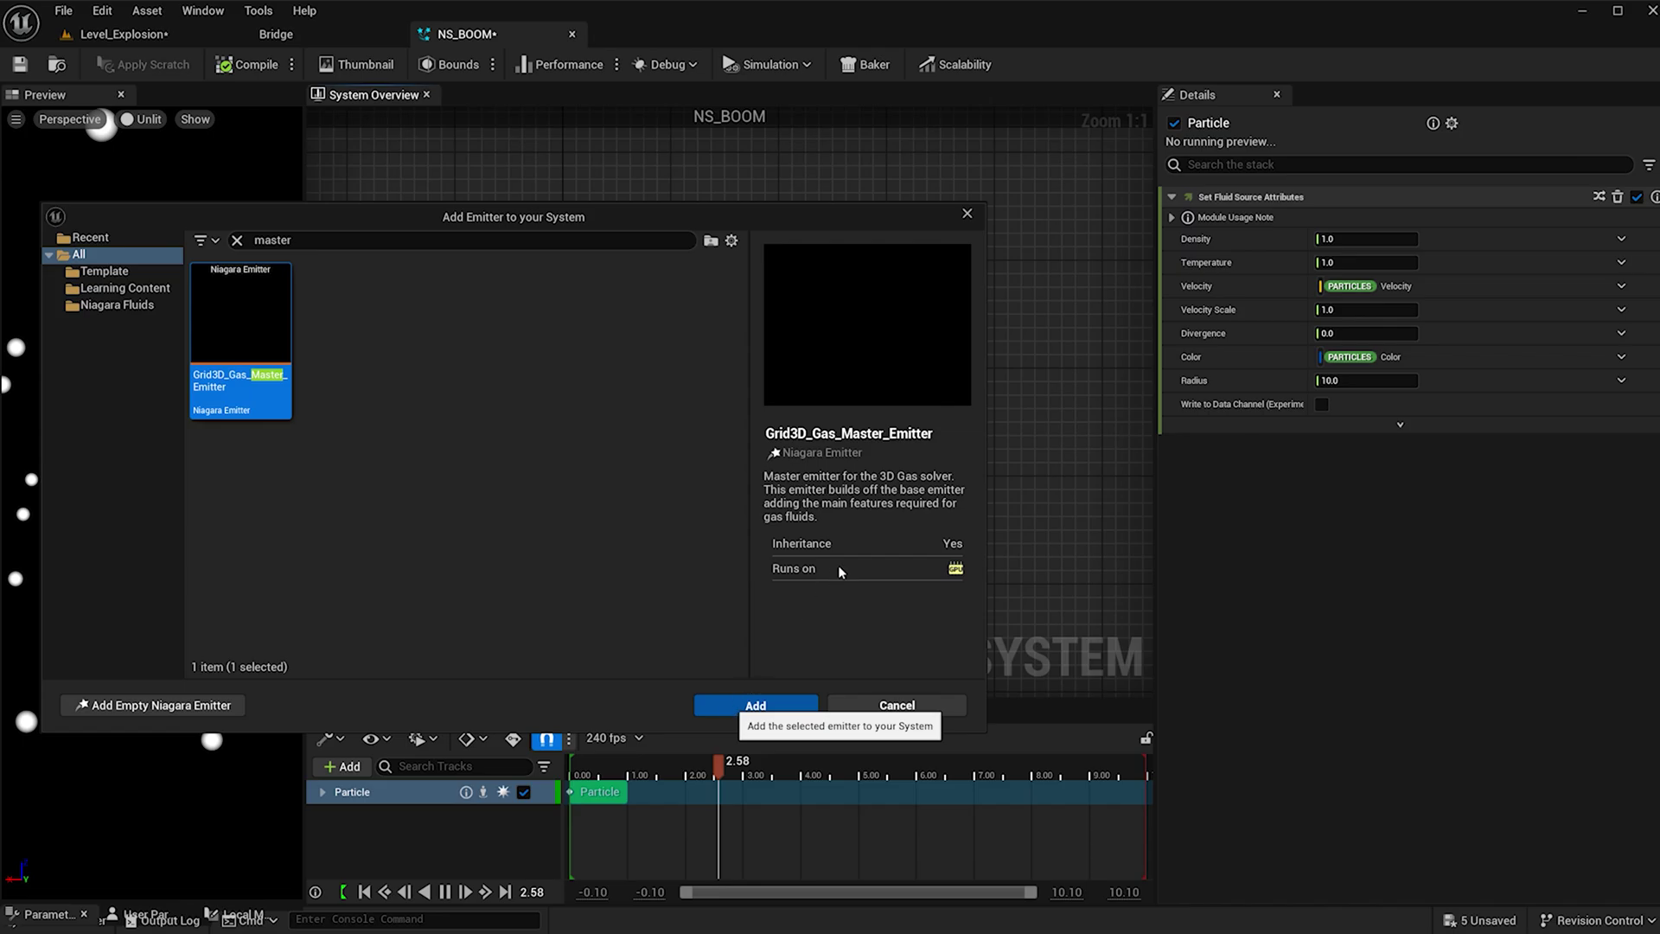
pyautogui.click(756, 705)
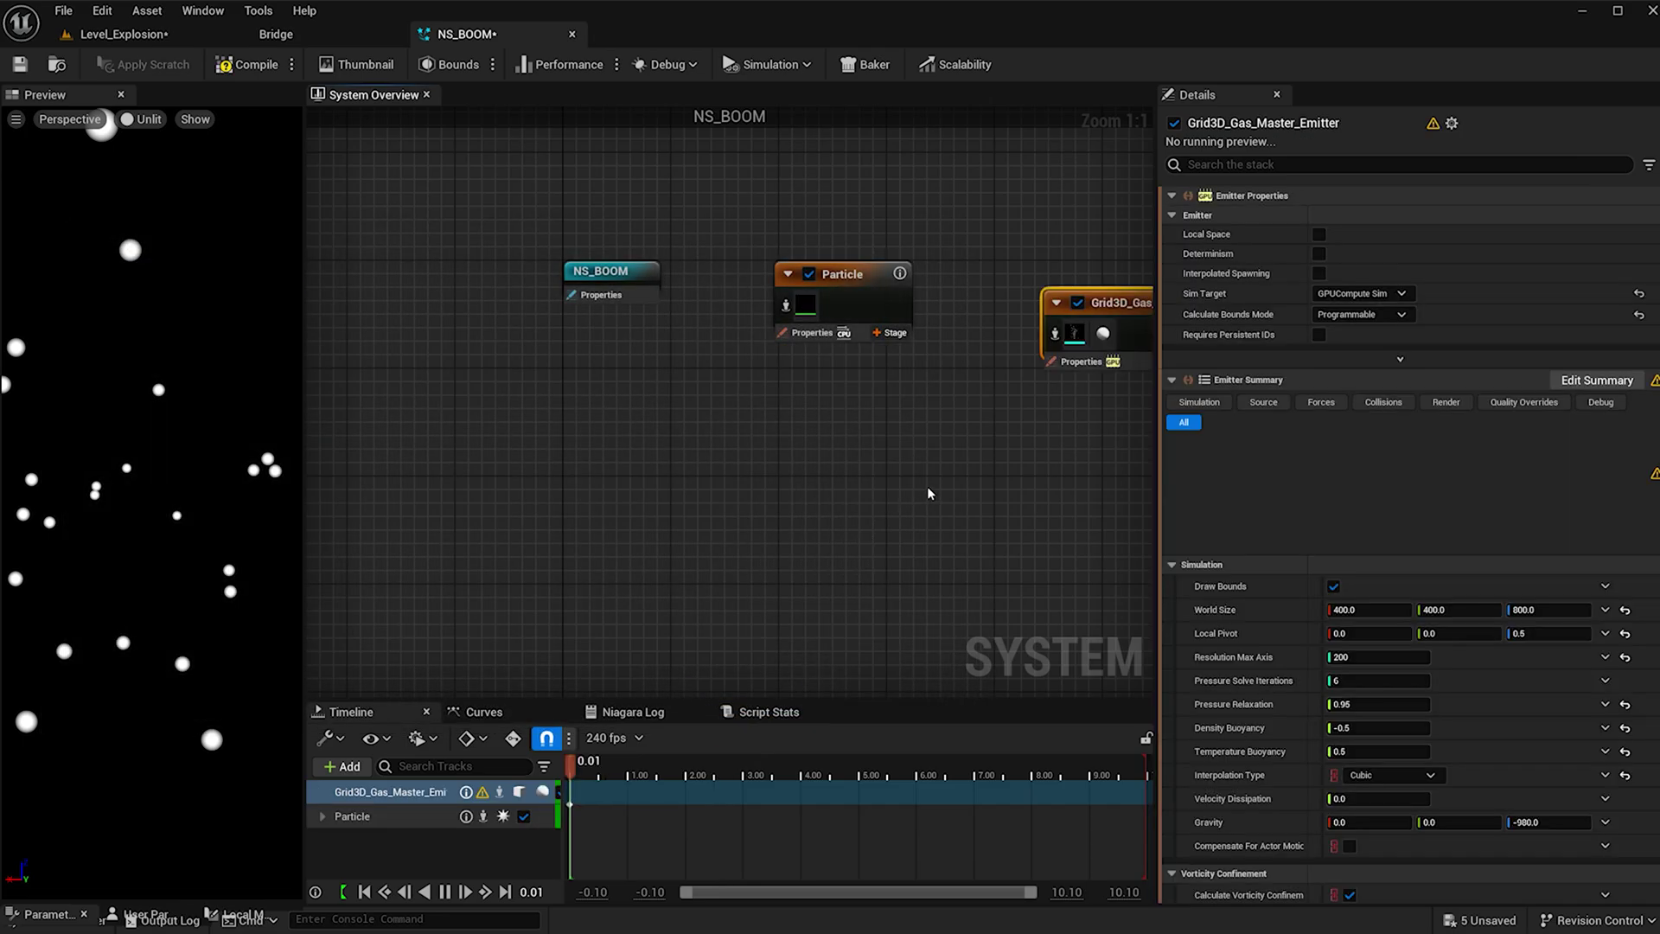
pyautogui.scroll(-3, 653, 315)
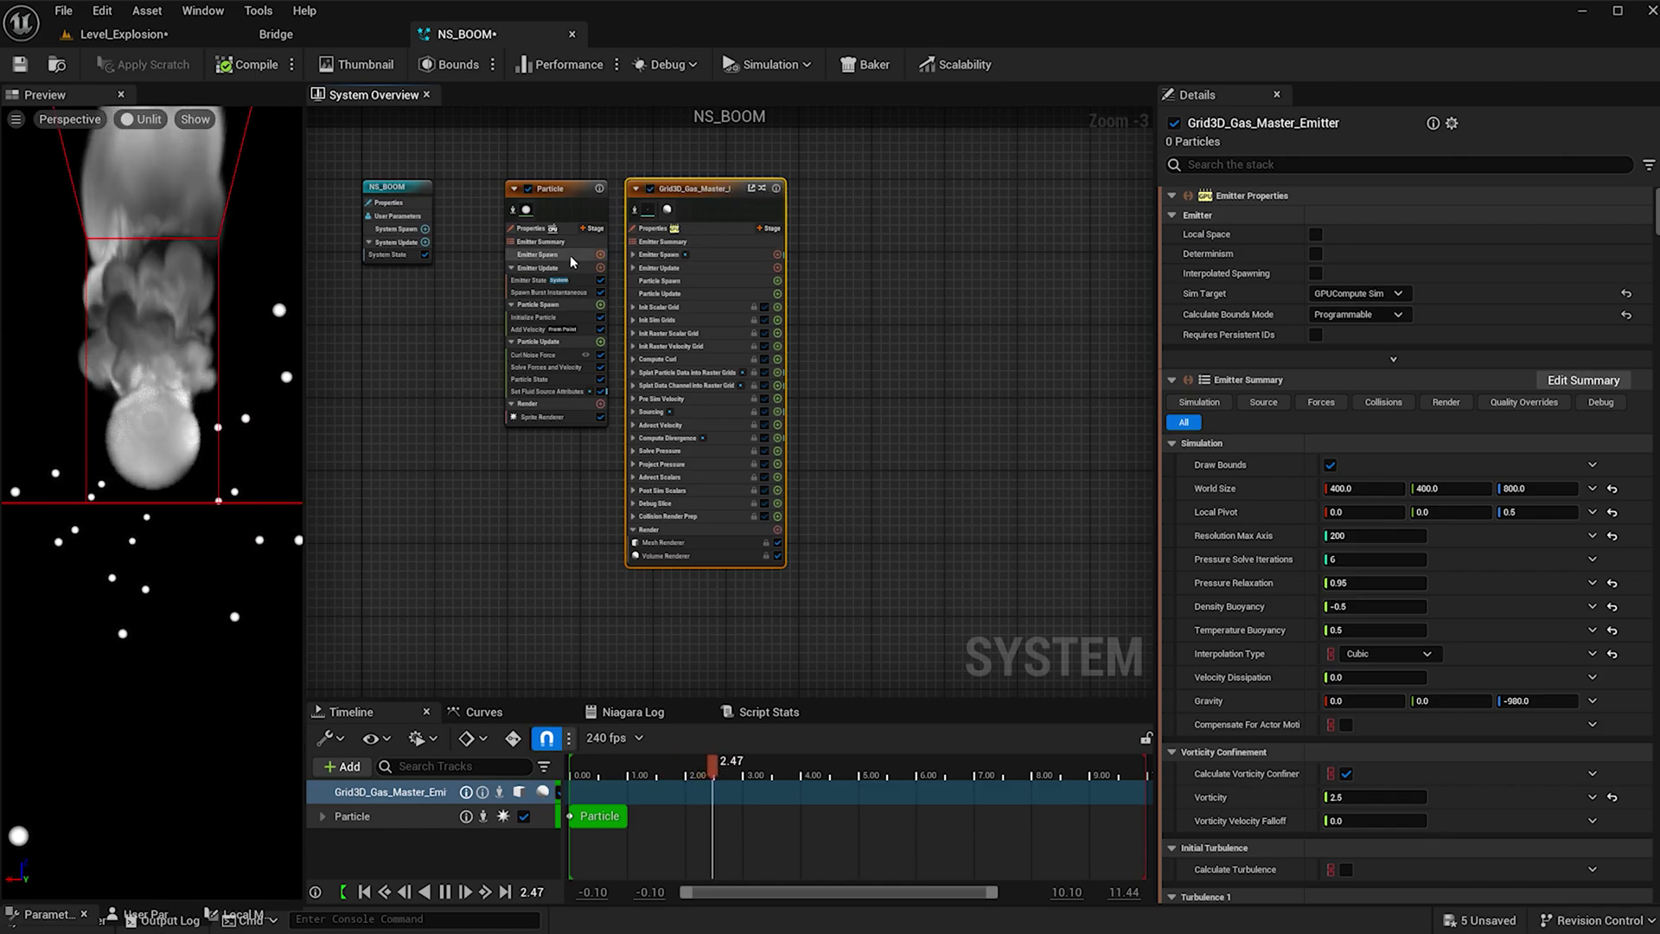
# Set the Particle emitter's Sim Target to GPUCompute Sim and its Calculate Bounds Mode to Fixed
pyautogui.click(557, 202)
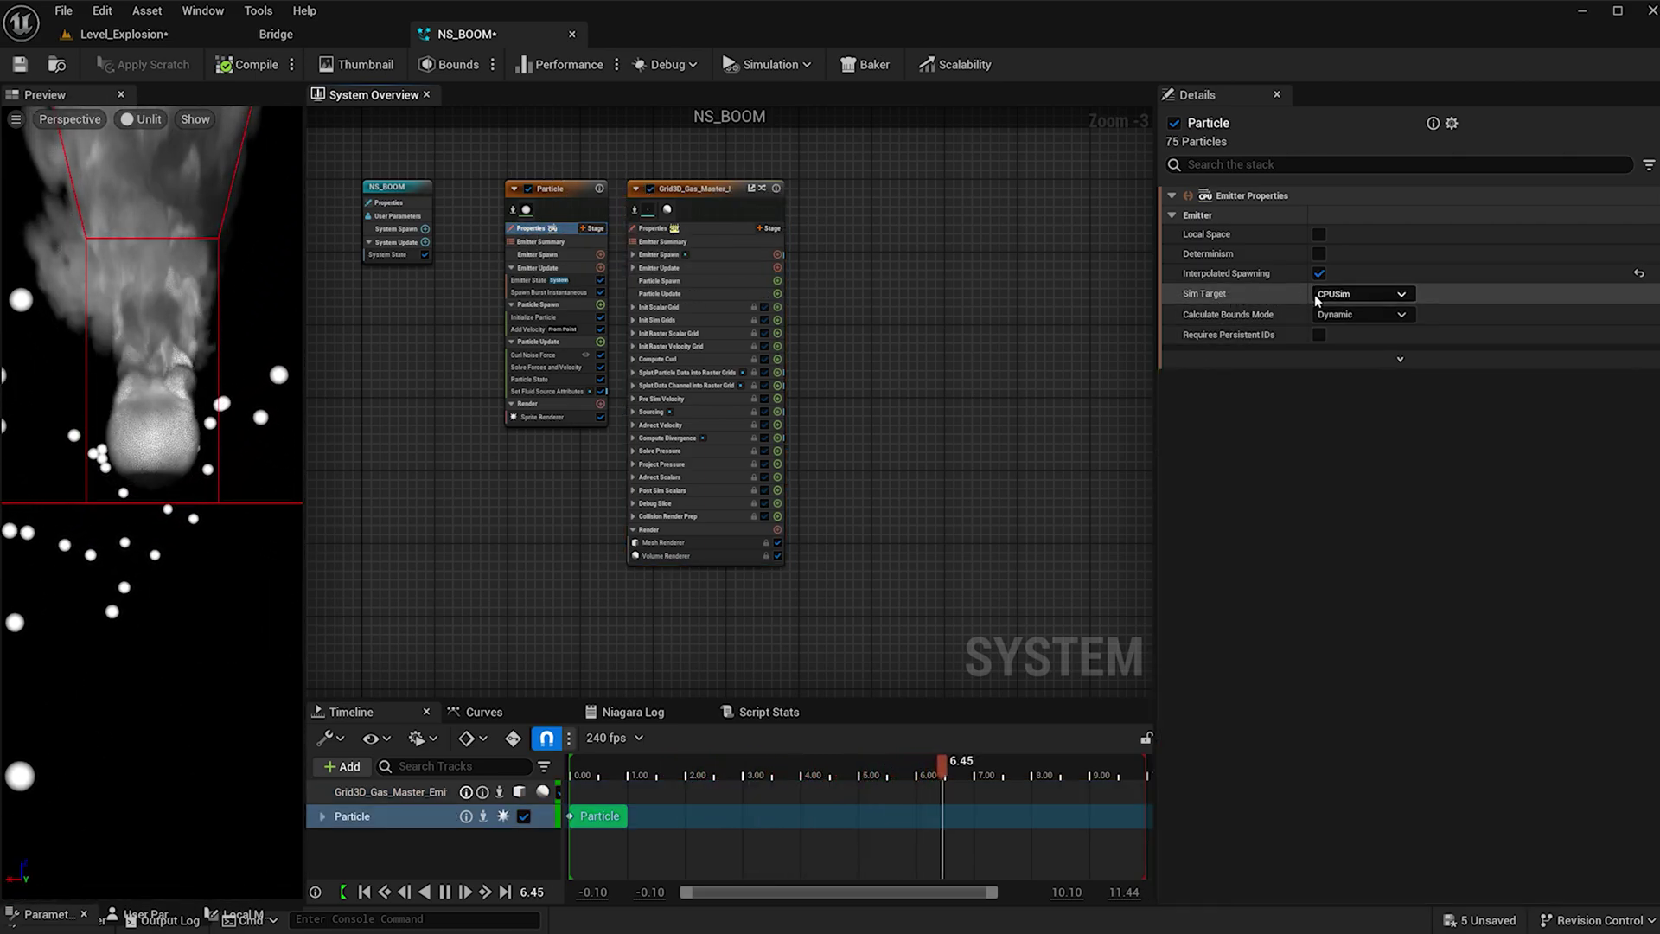
pyautogui.click(1346, 326)
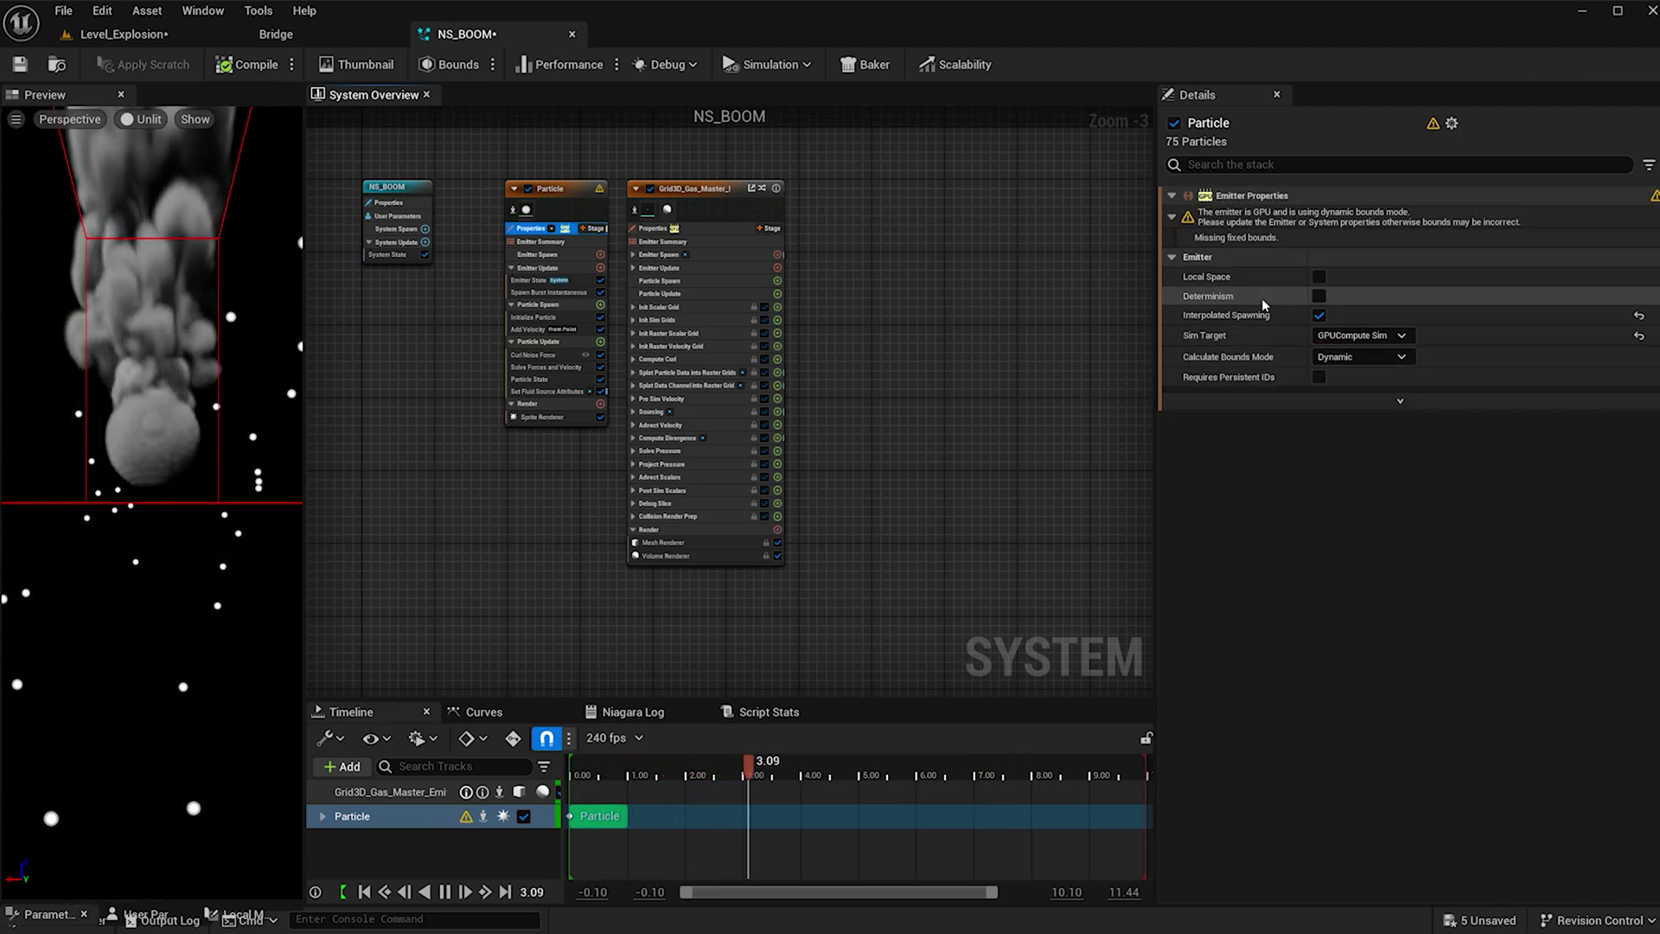
pyautogui.click(1357, 357)
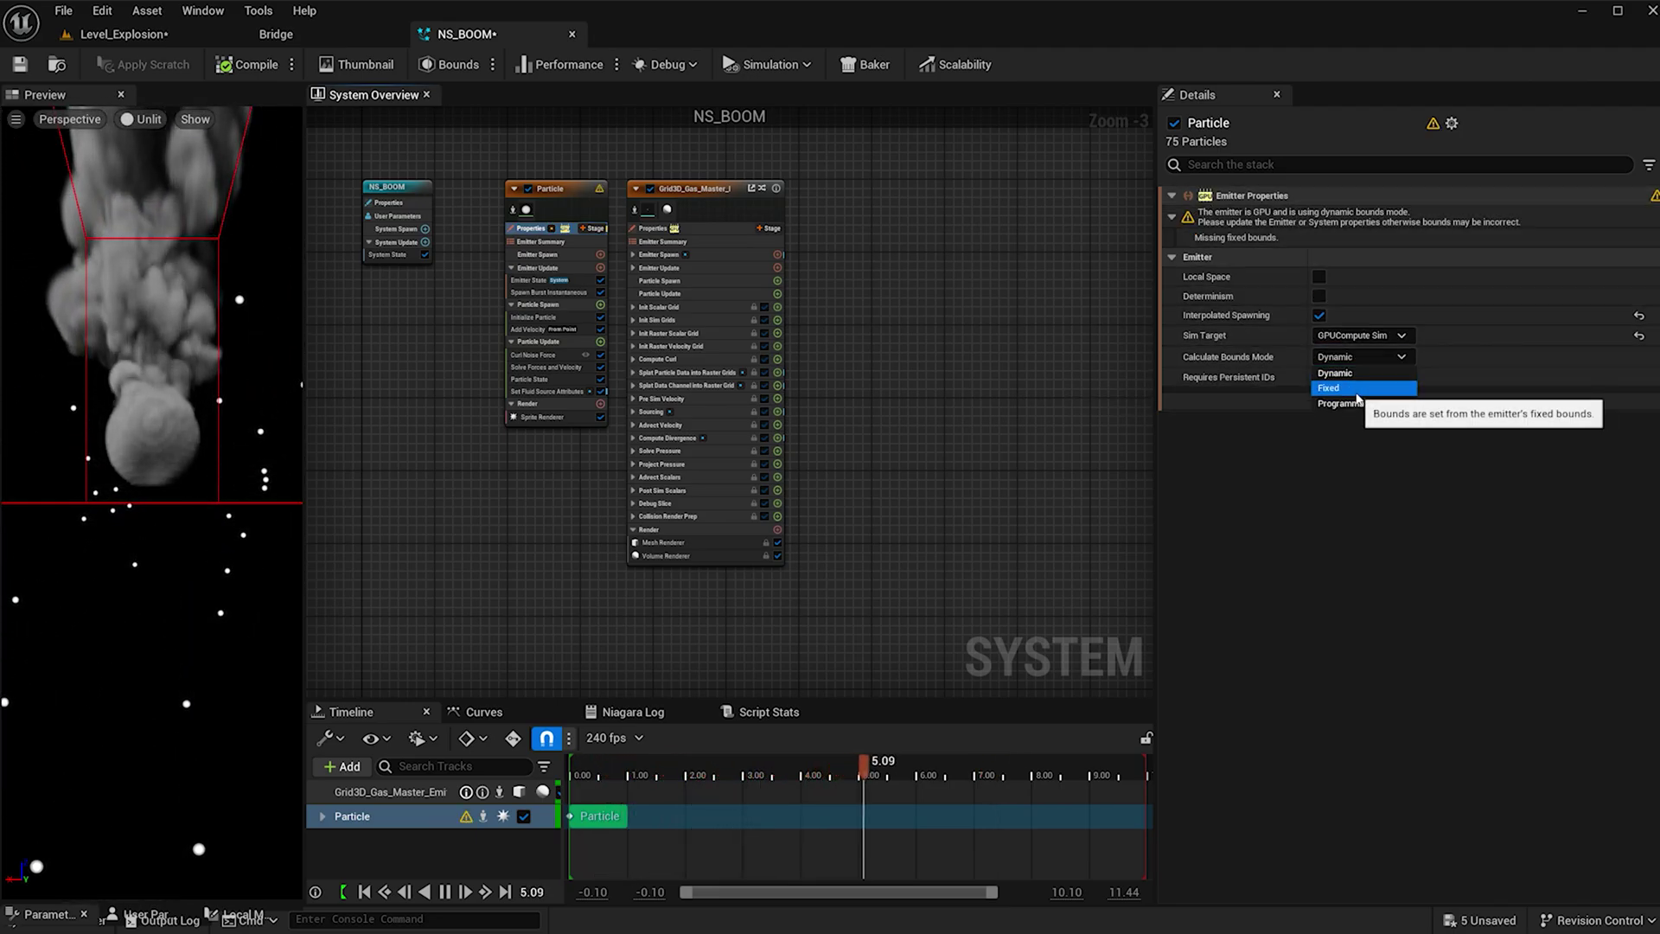
pyautogui.click(1331, 378)
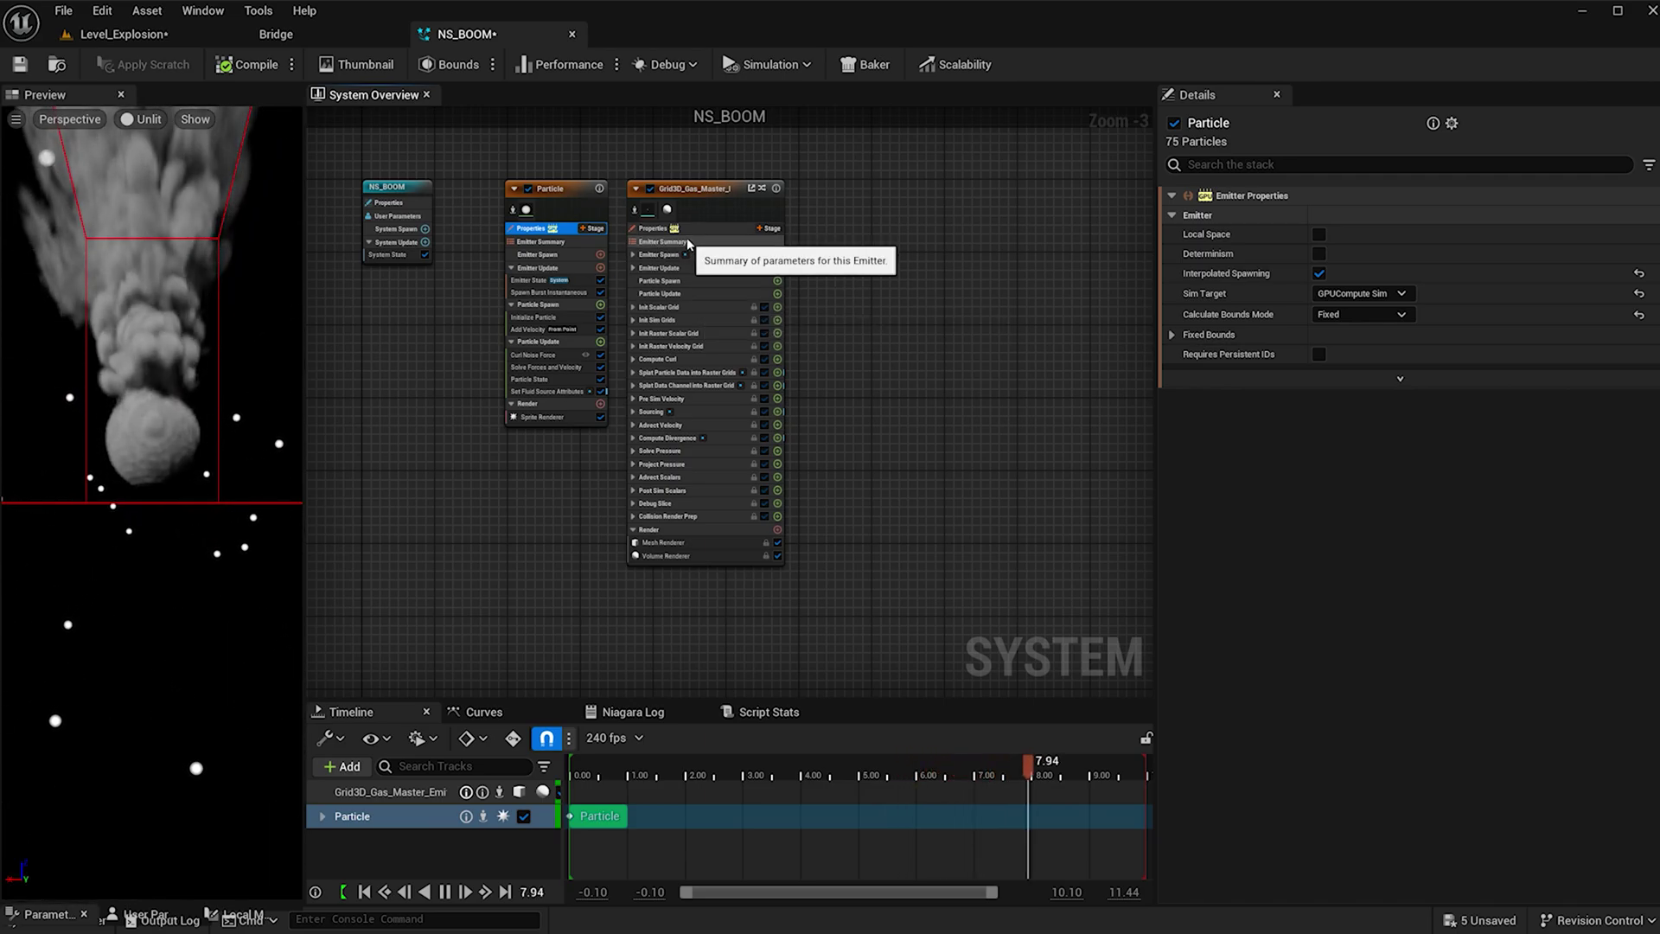
# In the gas emitter's source settings, disable Sphere Source and set Particle Source Type to Emitter, bound to the Particle emitter
pyautogui.click(693, 194)
pyautogui.click(1263, 404)
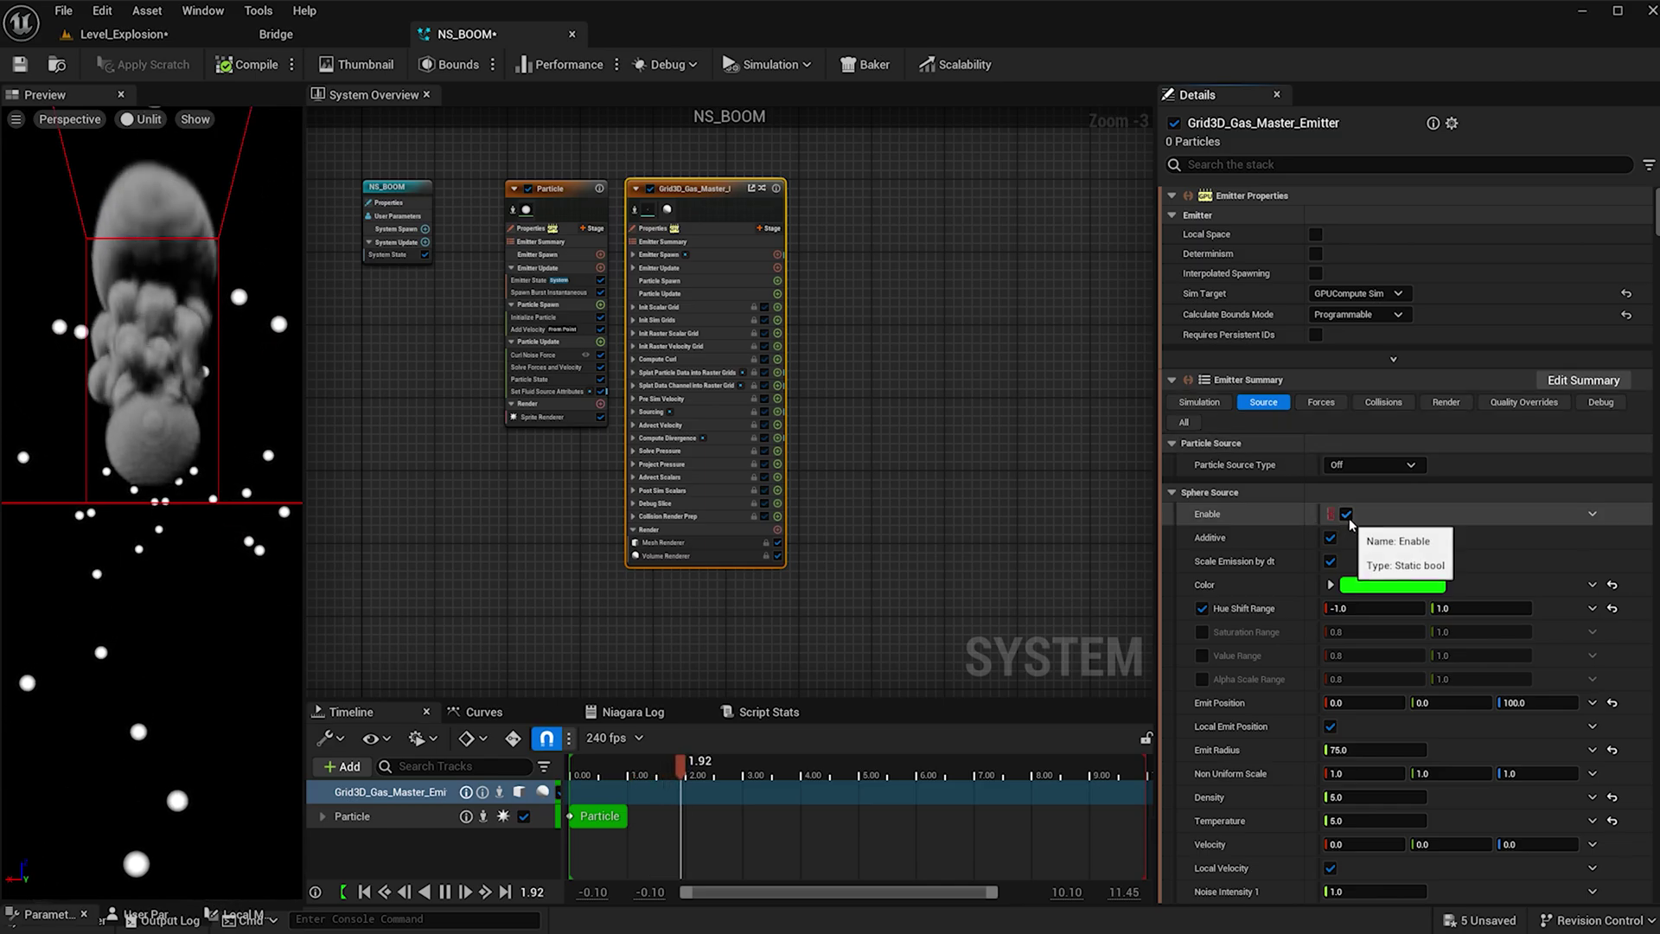
pyautogui.click(1347, 515)
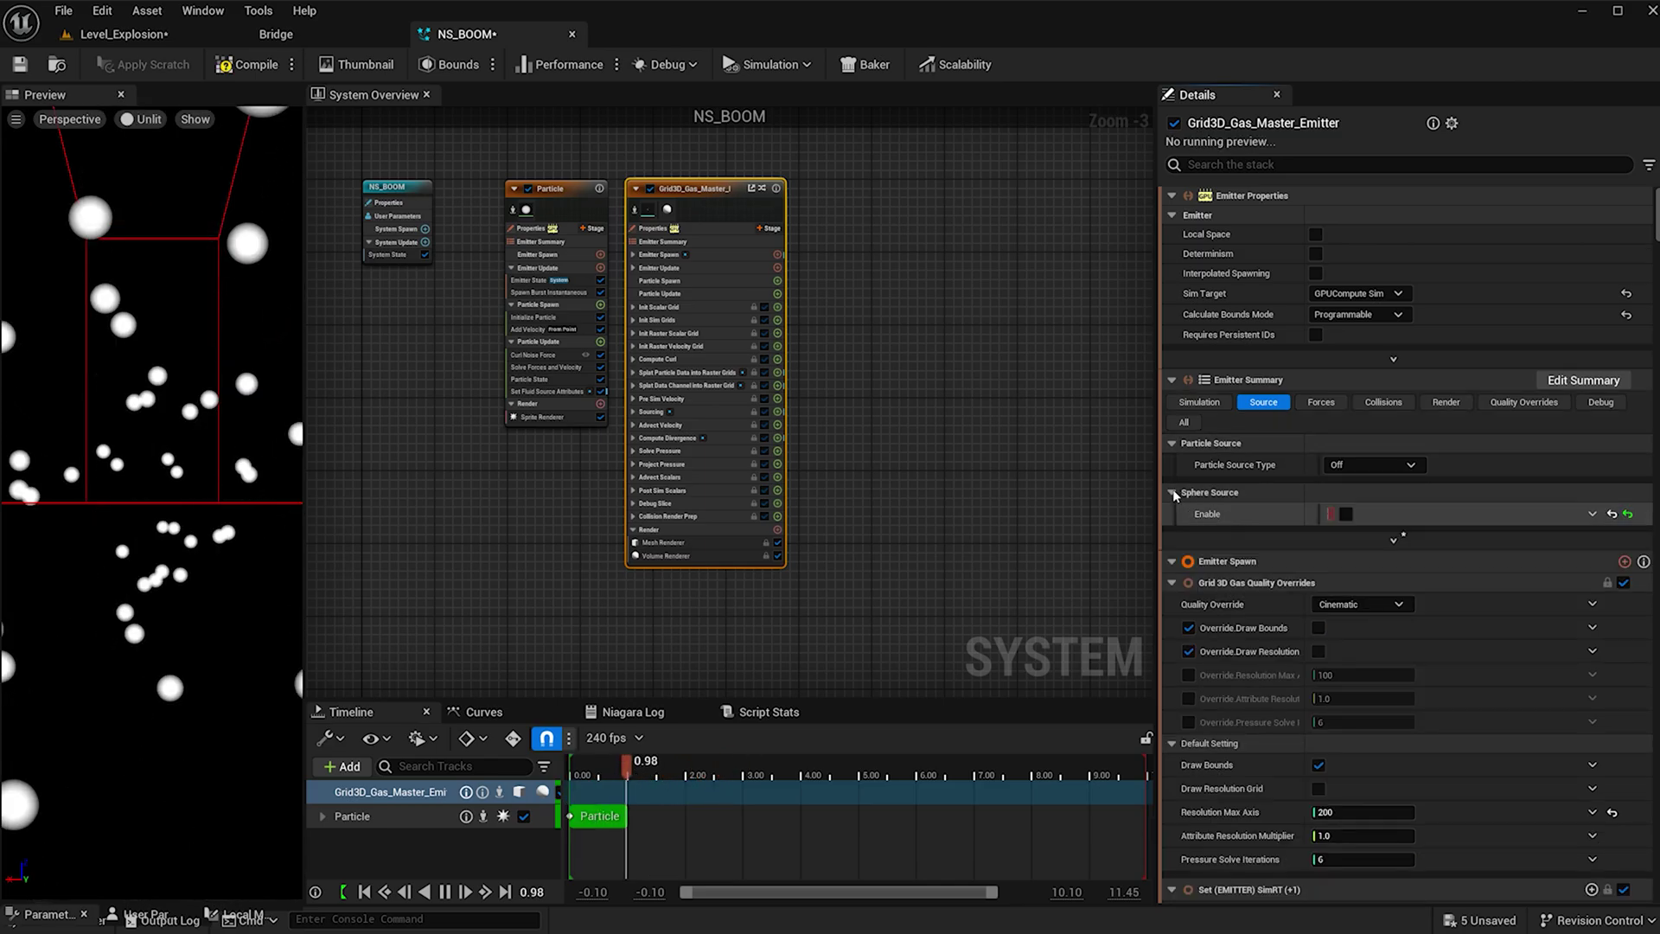
pyautogui.click(1365, 466)
pyautogui.click(1373, 508)
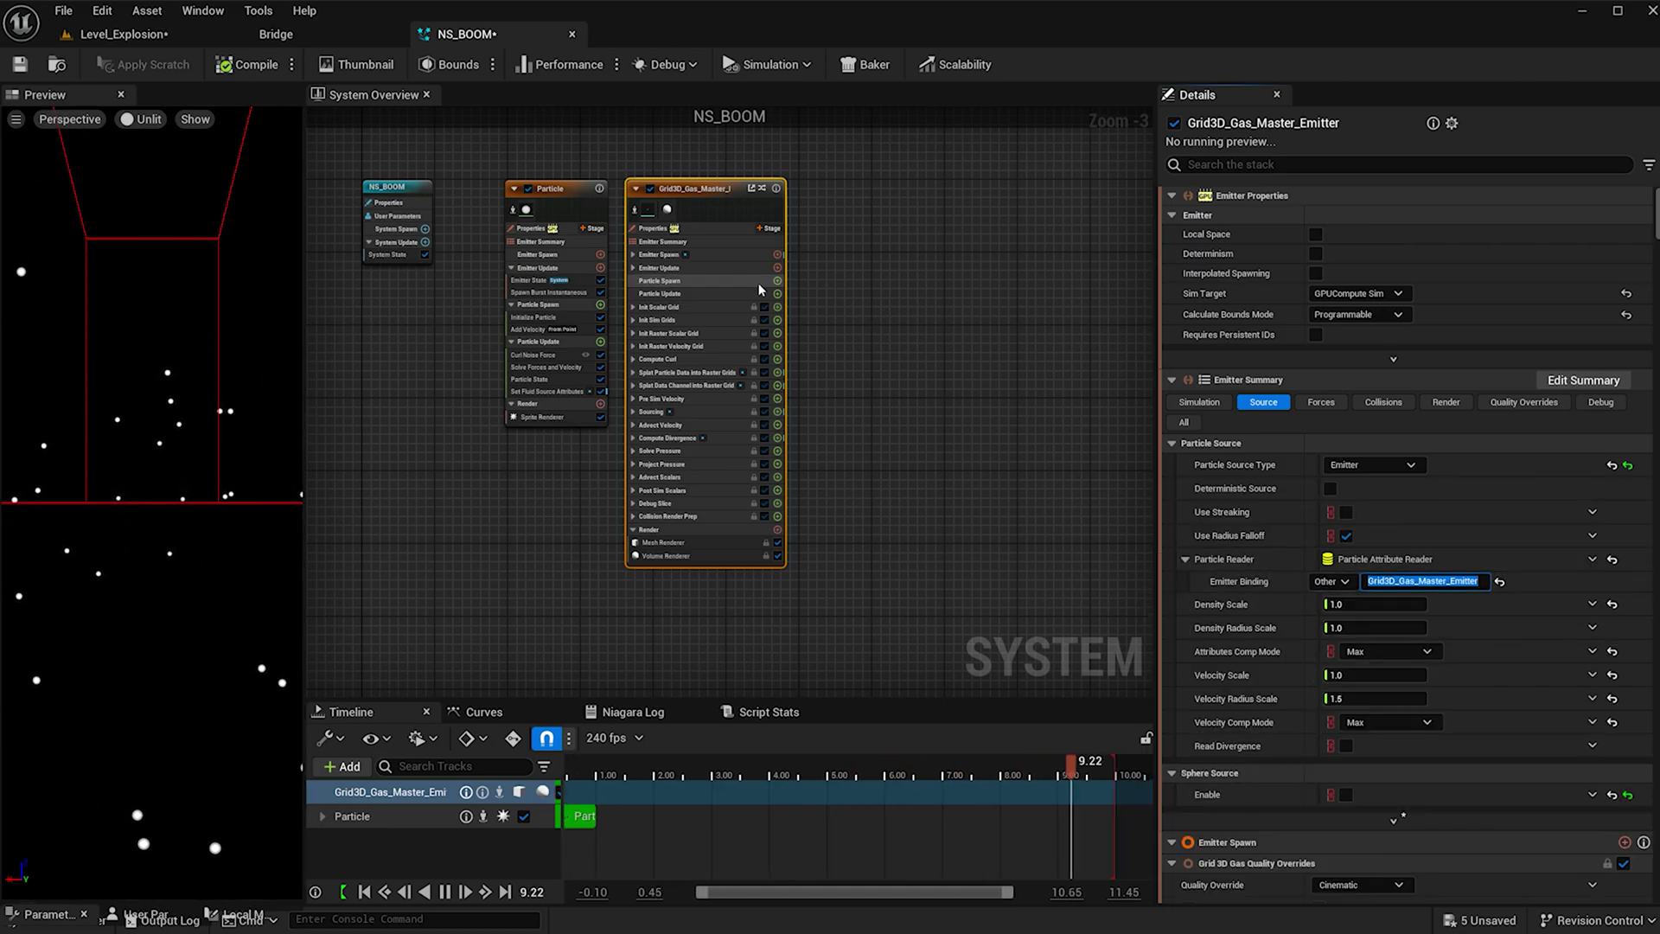
pyautogui.write('partcil')
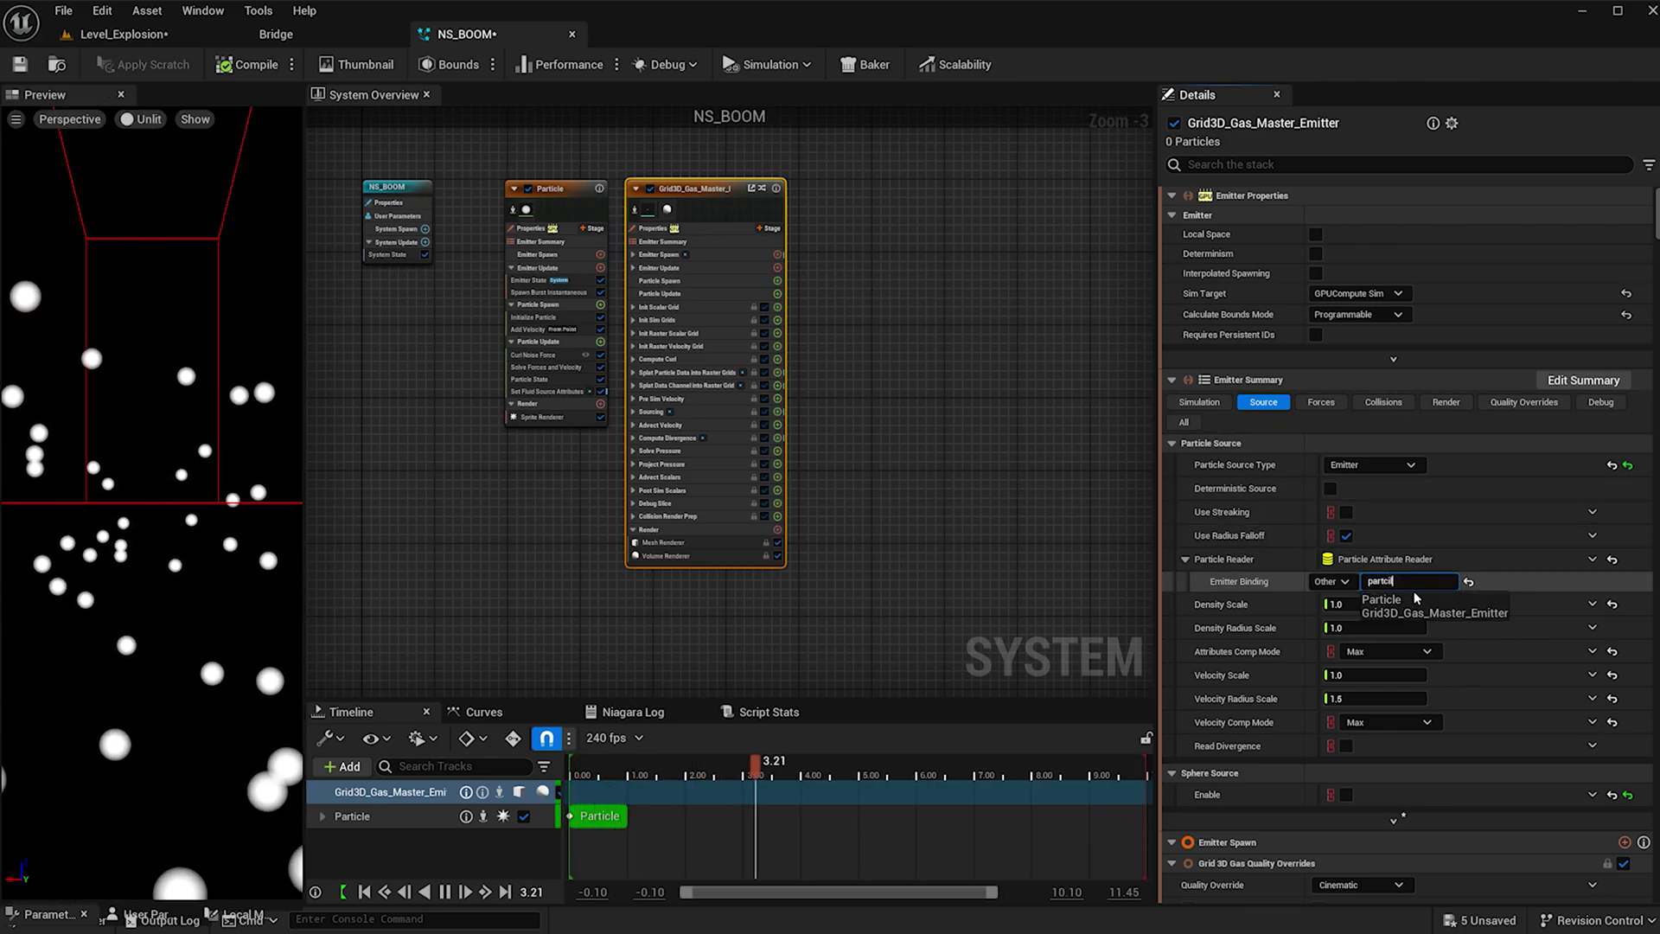
pyautogui.click(1503, 439)
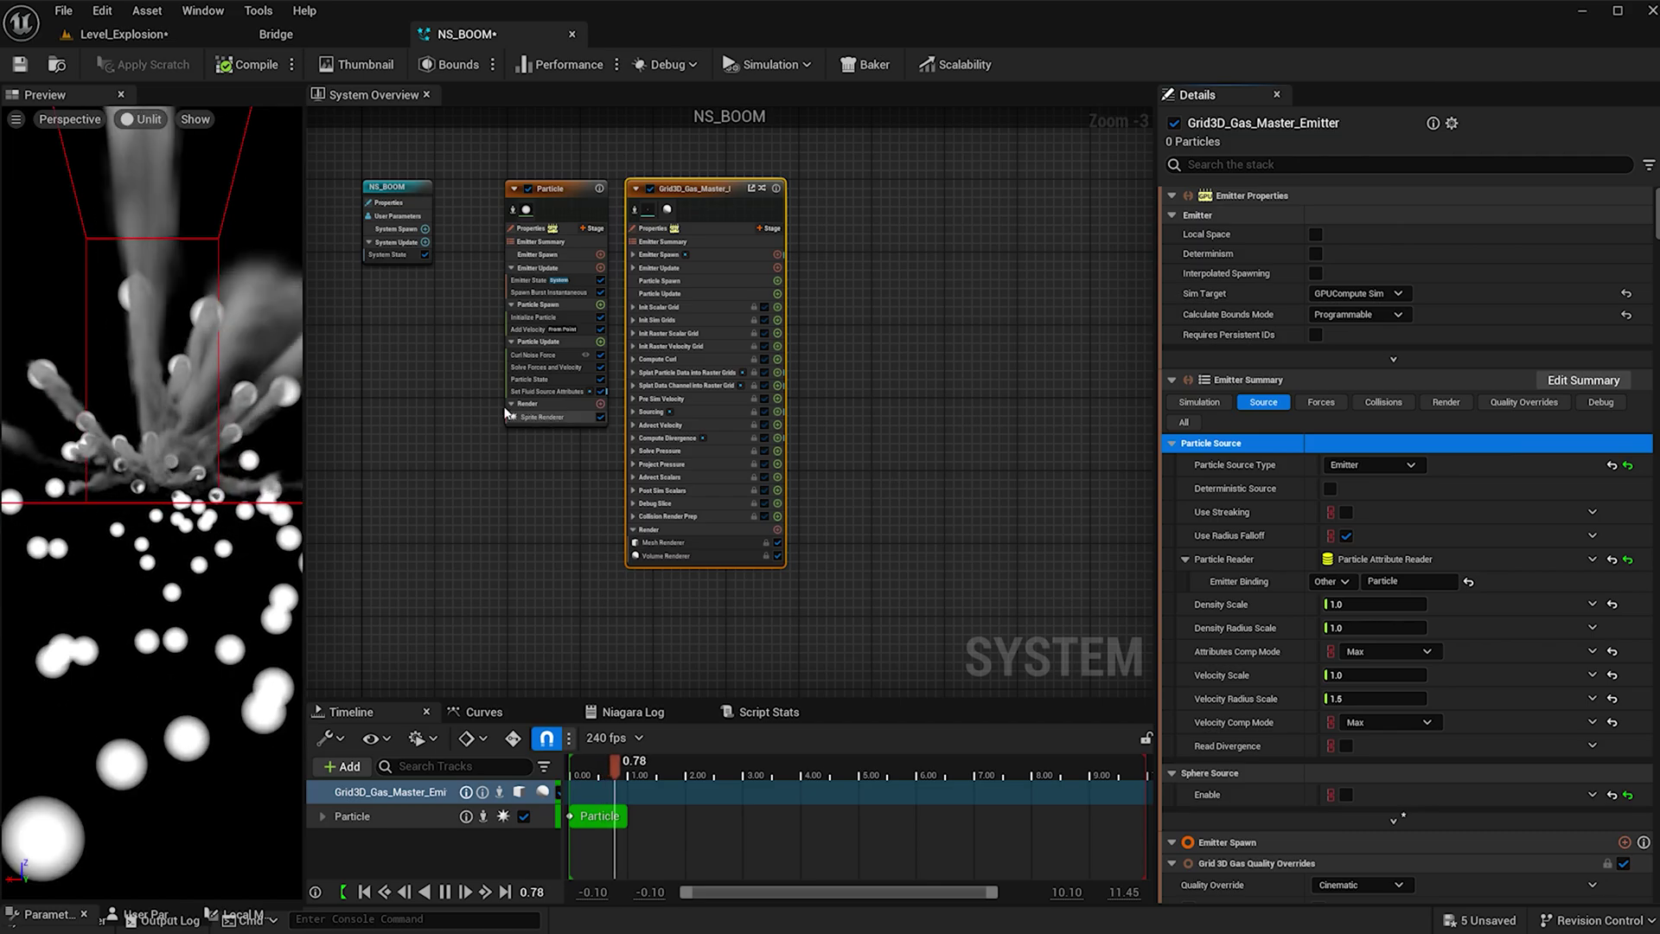
# Disable the Particle emitter's Sprite Renderer
pyautogui.moveTo(192, 386); pyautogui.dragTo(235, 441)
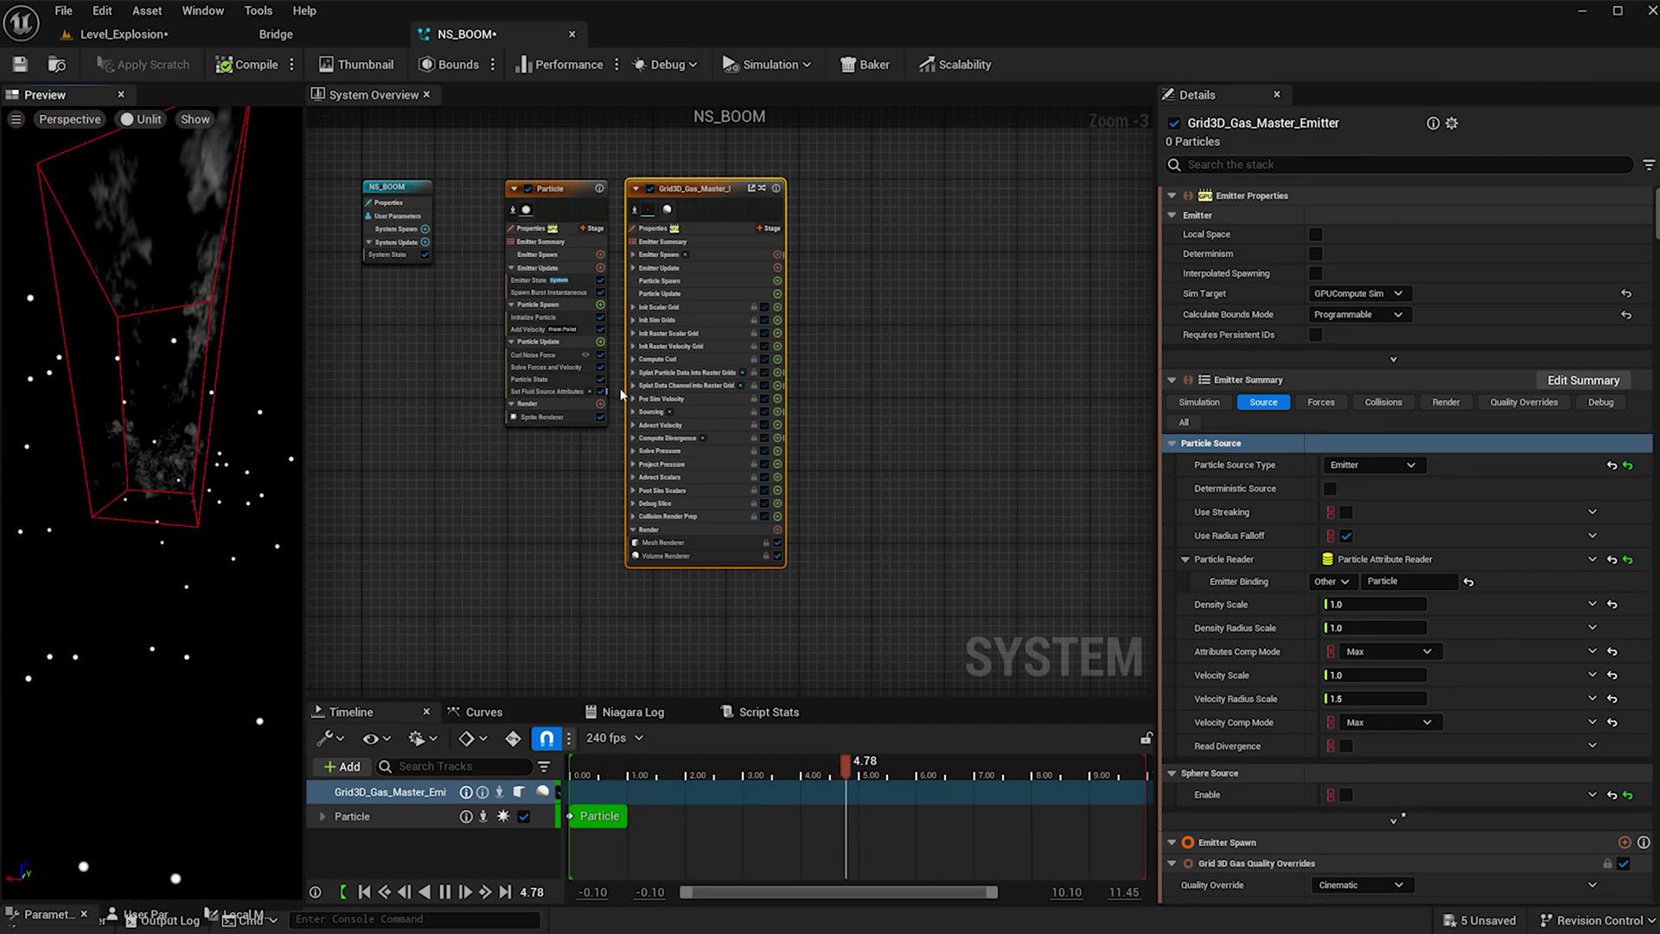
pyautogui.click(600, 417)
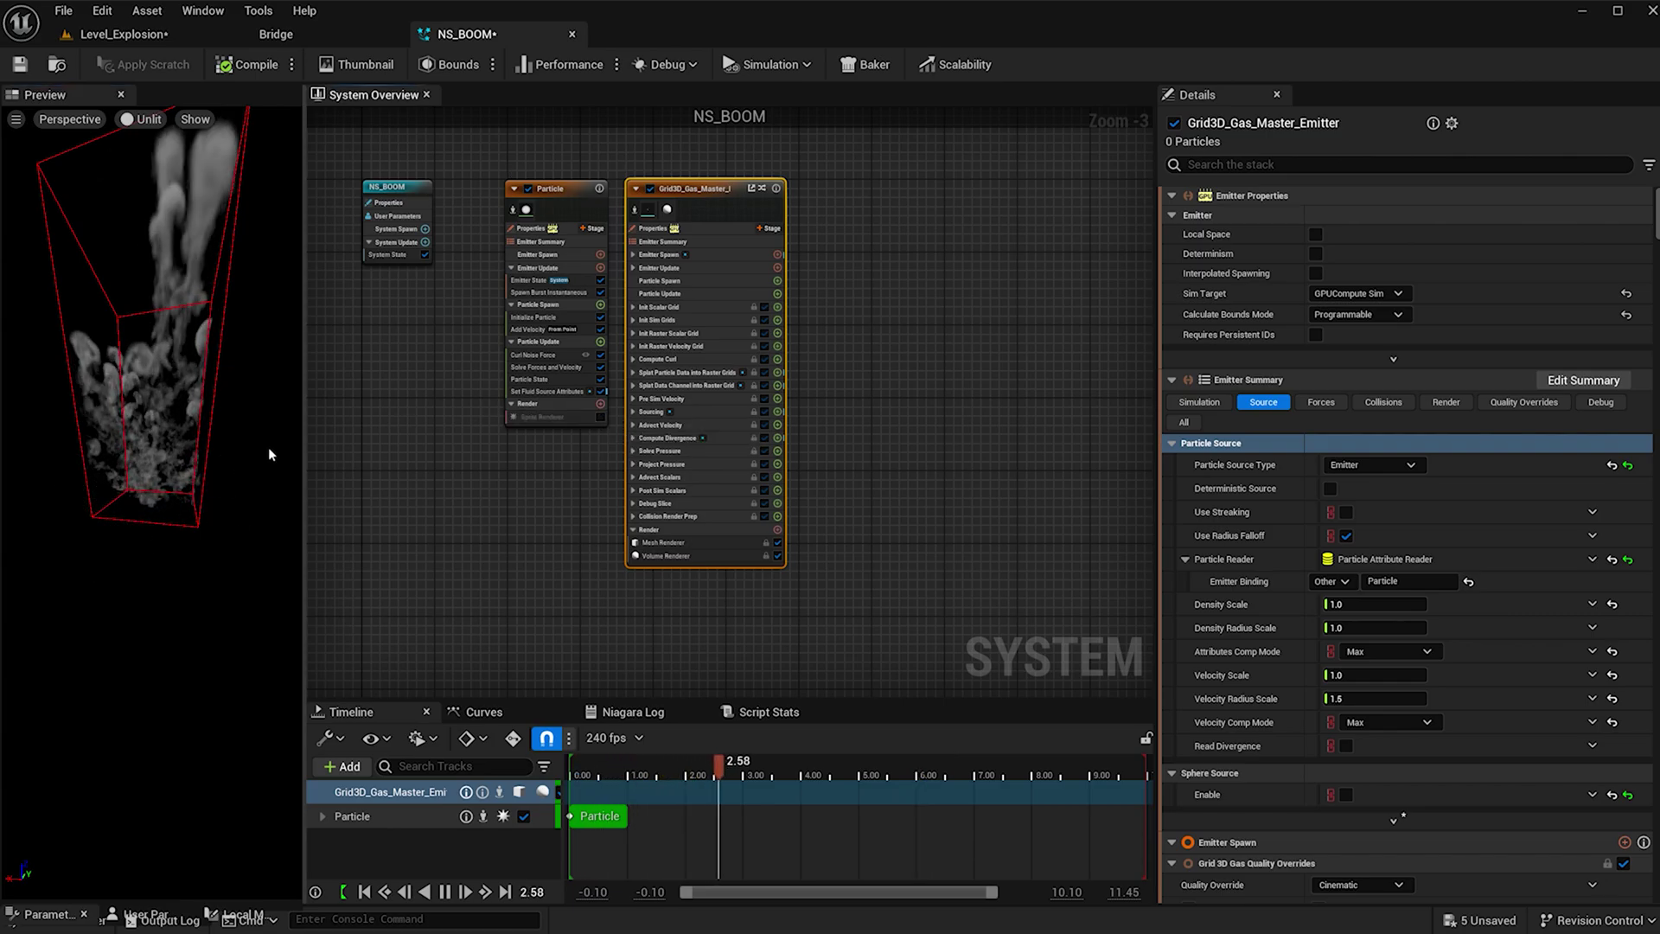
# In the gas emitter's simulation settings, enable the Temperature attribute and set World Size to 1000 × 1000 × 900
pyautogui.click(1200, 403)
pyautogui.click(1330, 798)
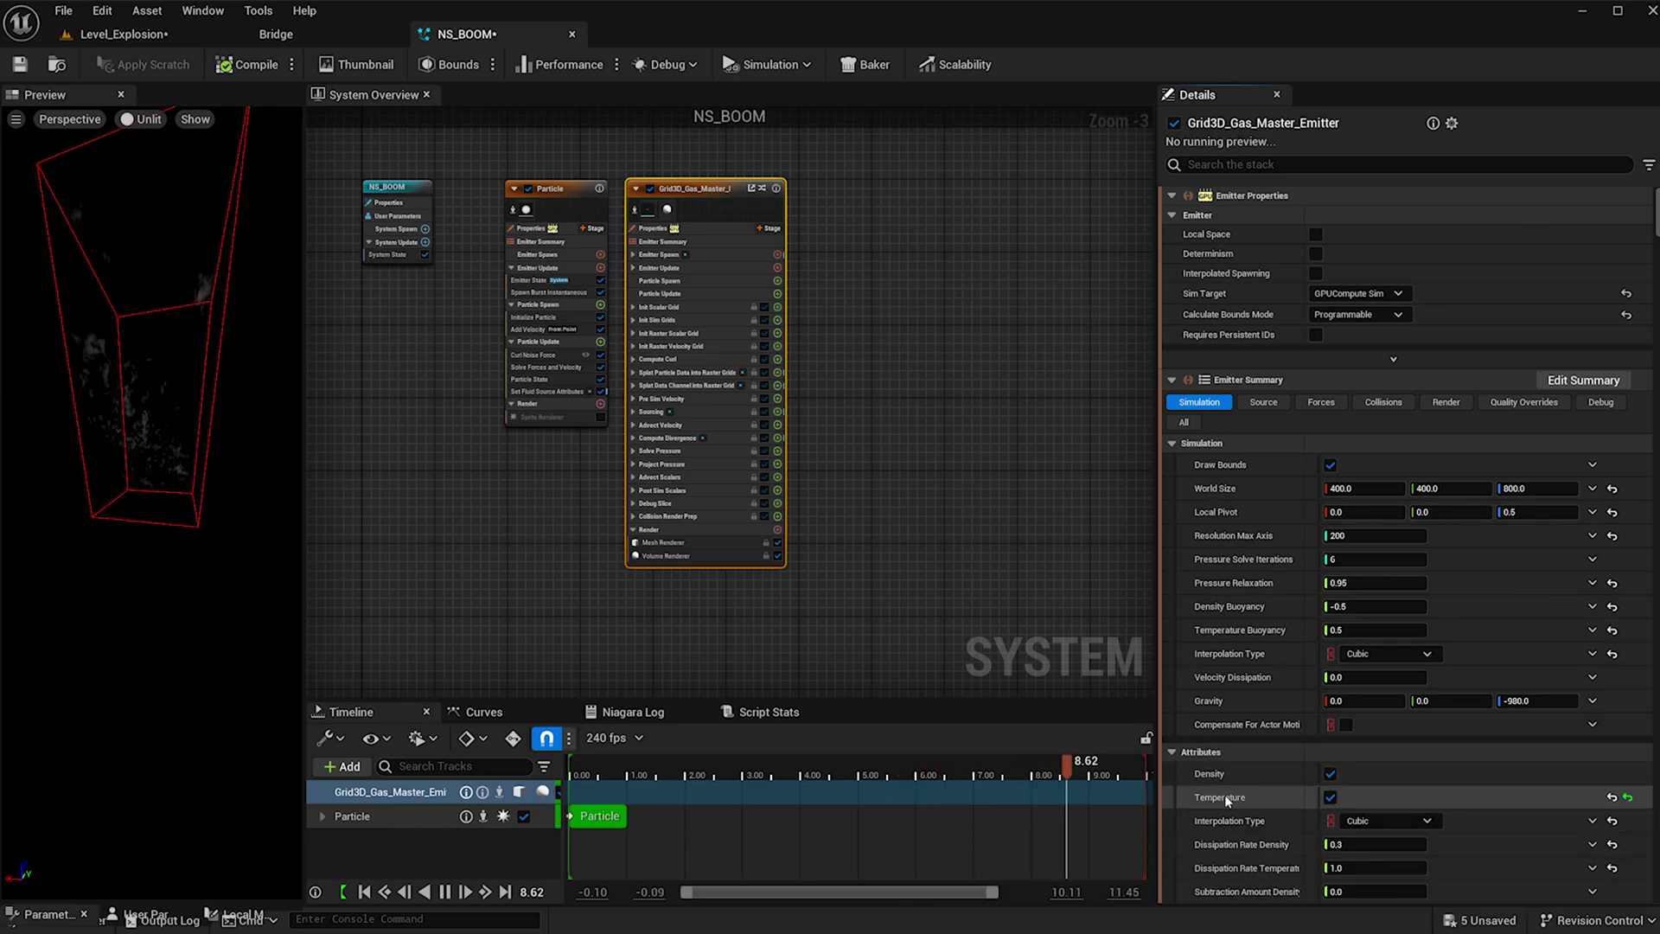
pyautogui.click(1364, 488)
pyautogui.write('1000')
pyautogui.click(1426, 490)
pyautogui.write('1')
pyautogui.click(1539, 489)
pyautogui.write('900')
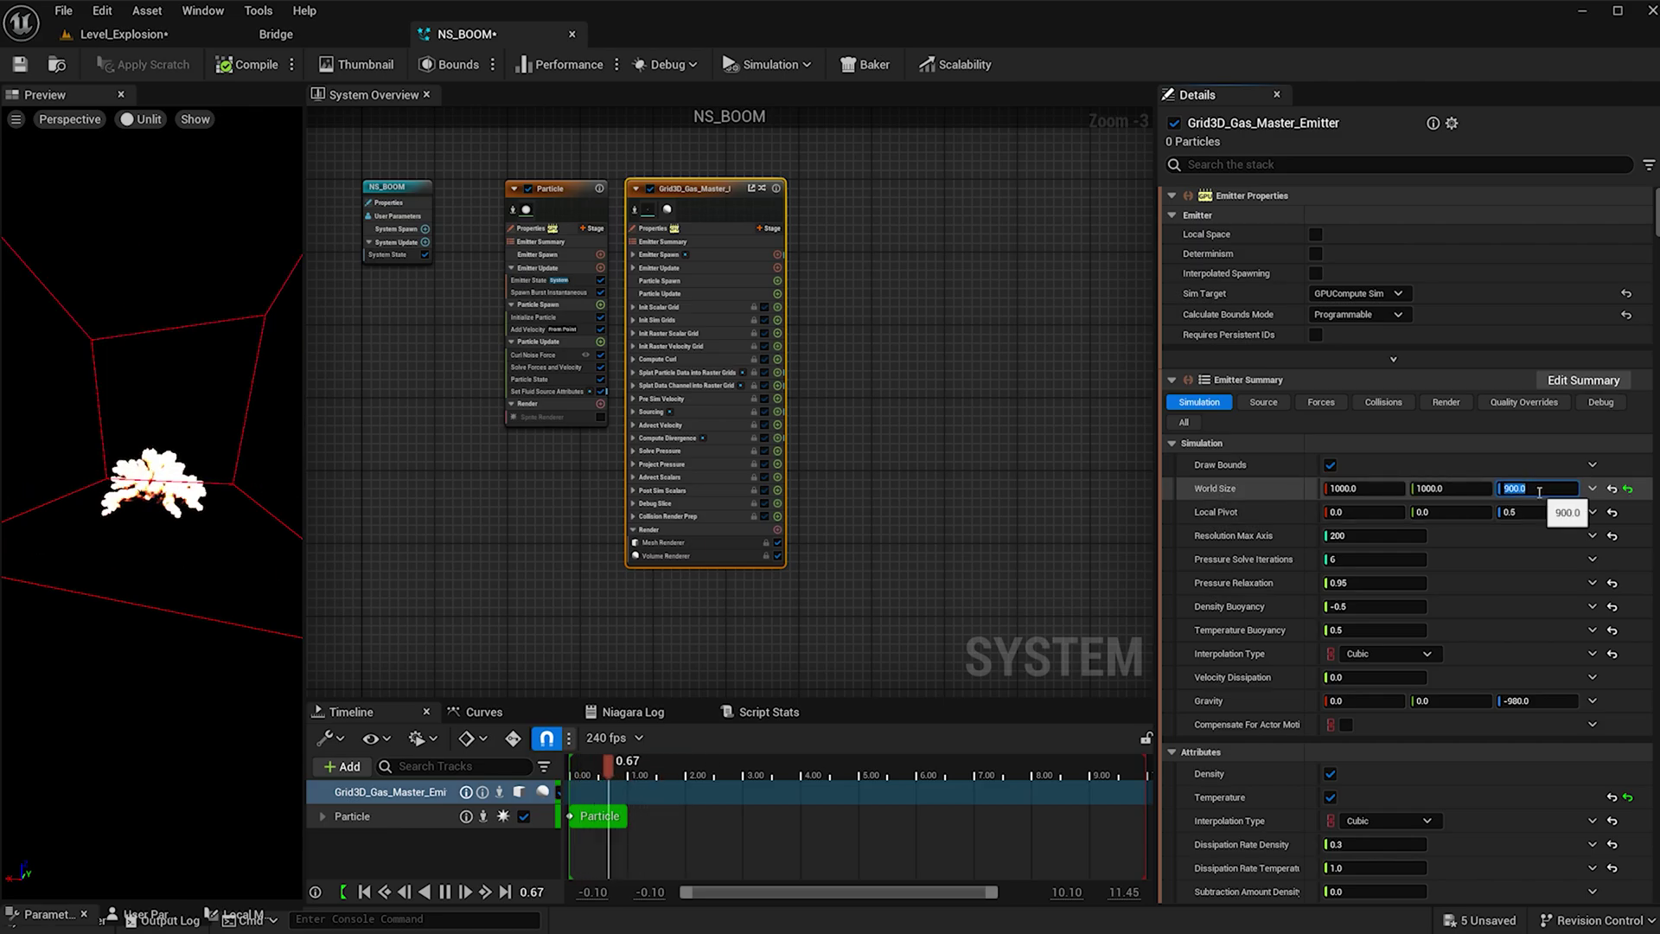
pyautogui.press('Return')
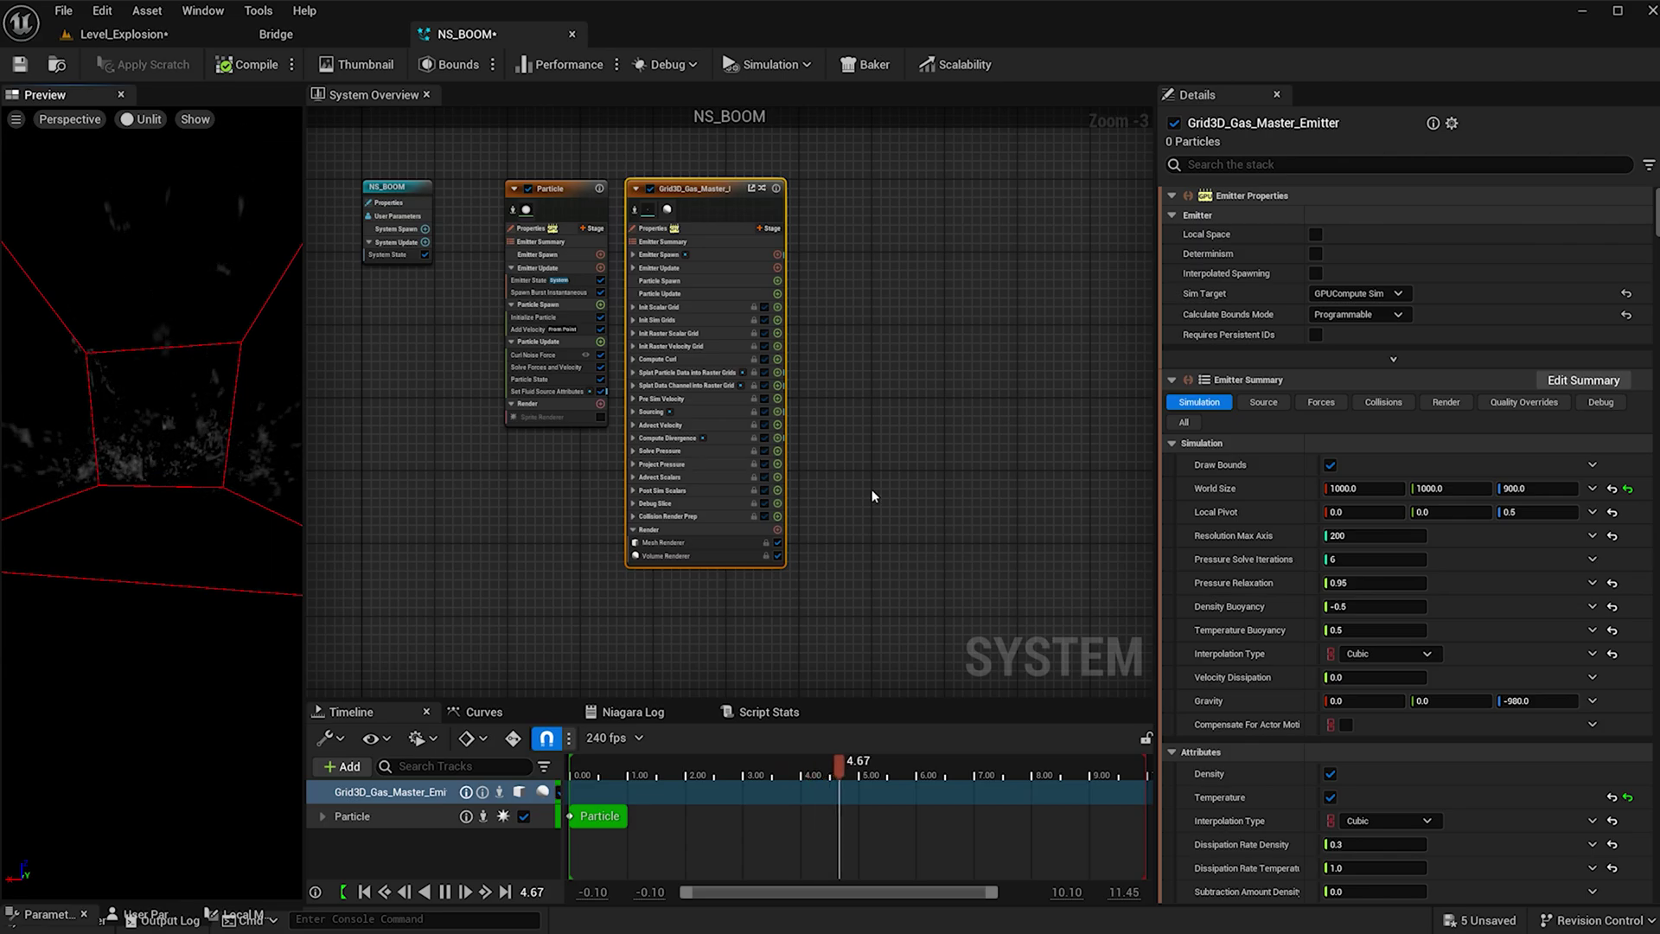
# Set the Z value of the gas emitter's Local Pivot to 0.4
pyautogui.click(1517, 510)
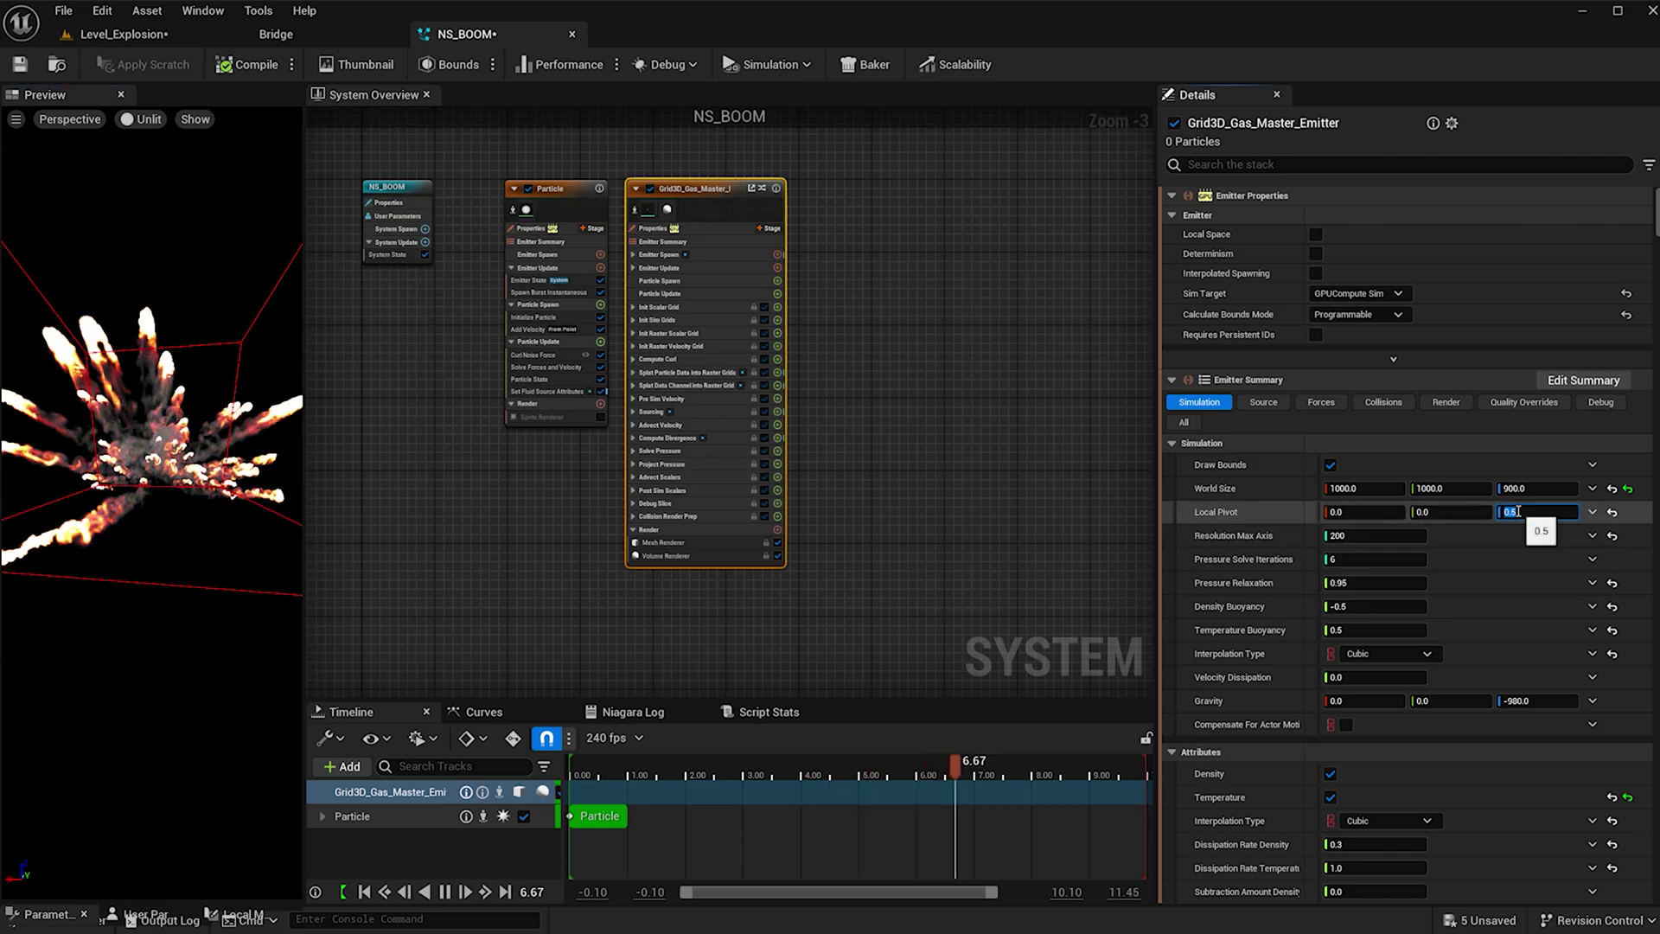
pyautogui.write('.')
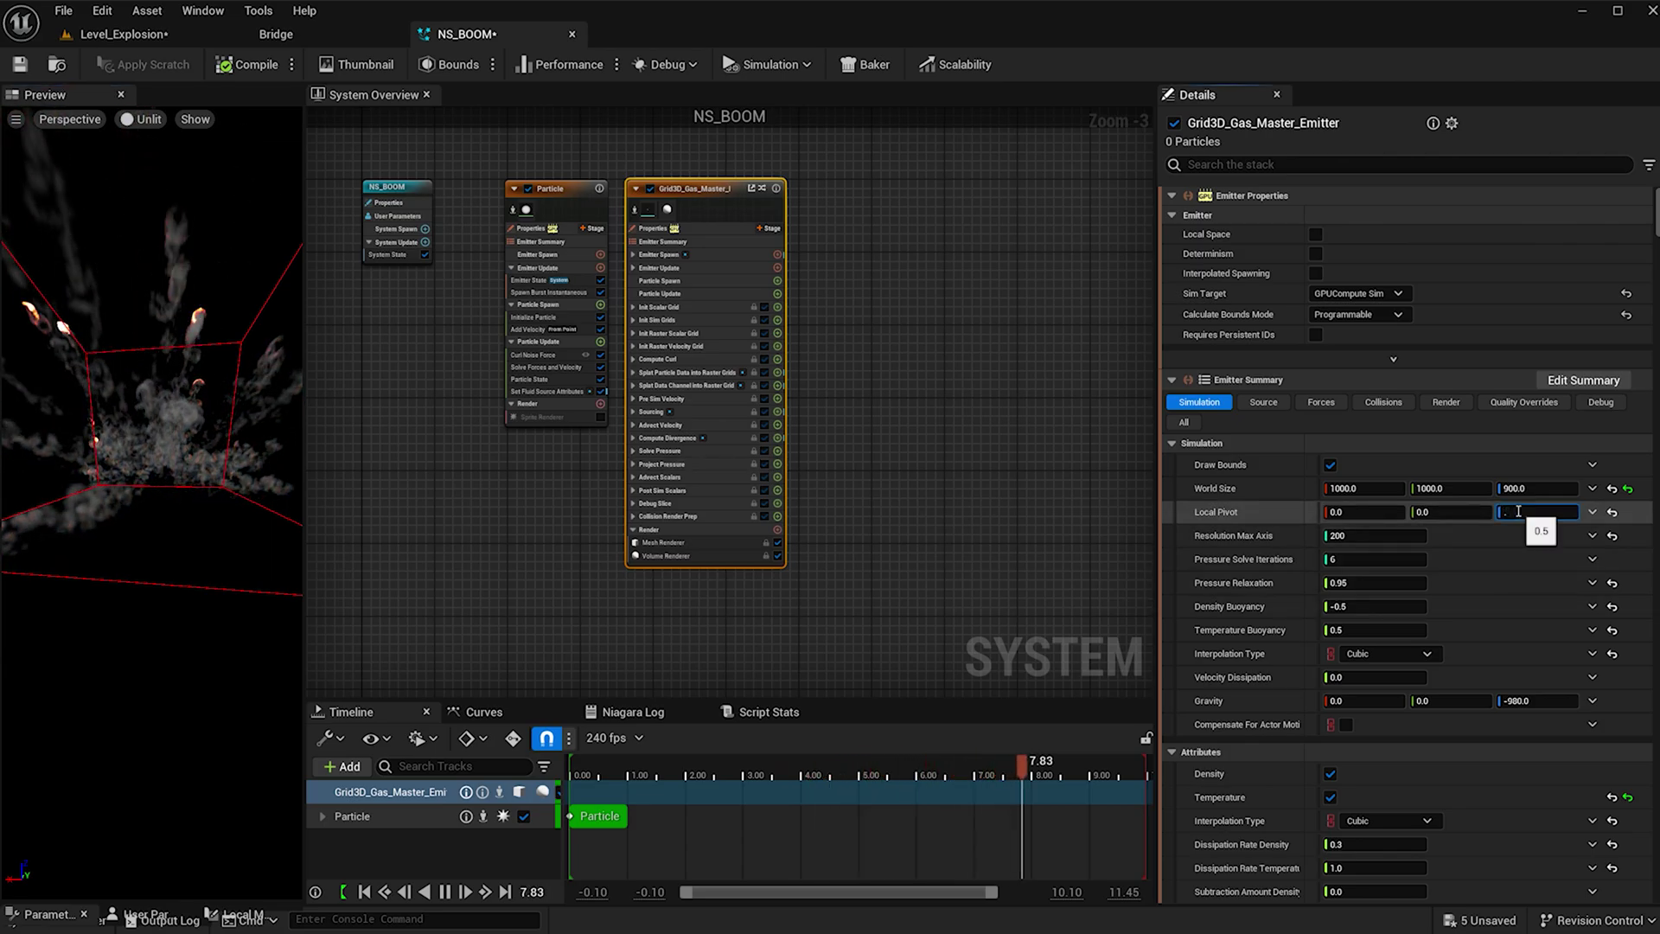
pyautogui.write('4')
pyautogui.press('Return')
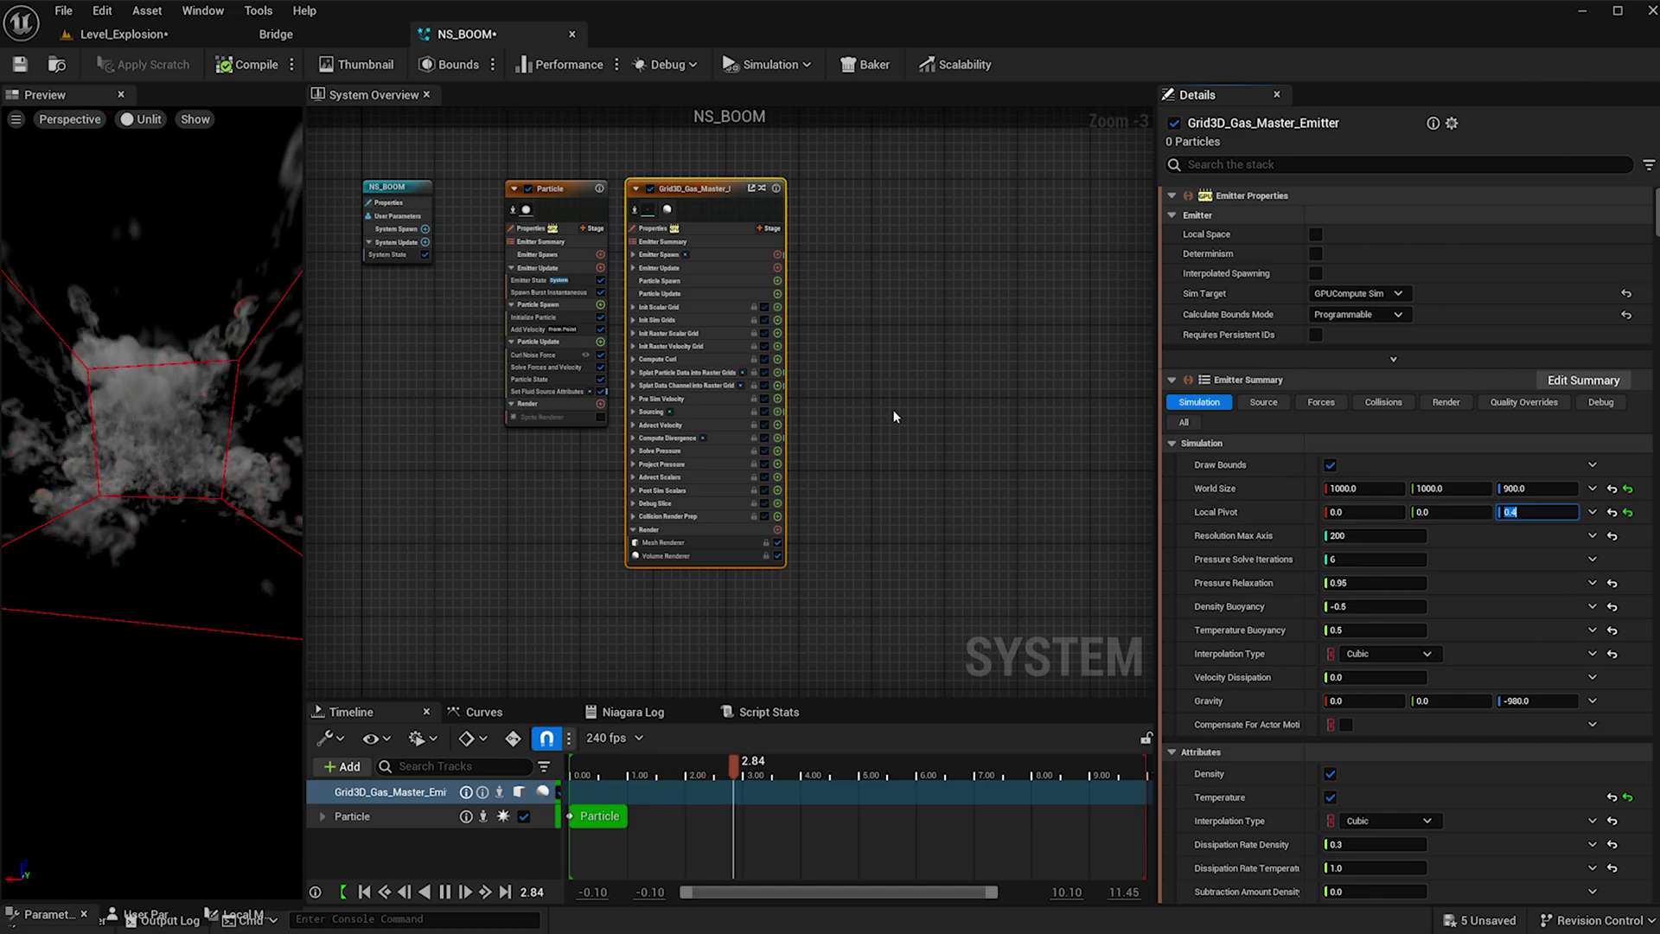
# In the Particle emitter's Initialize Particle module, make Lifetime a Random Range Float with a minimum of 0.5
pyautogui.click(593, 319)
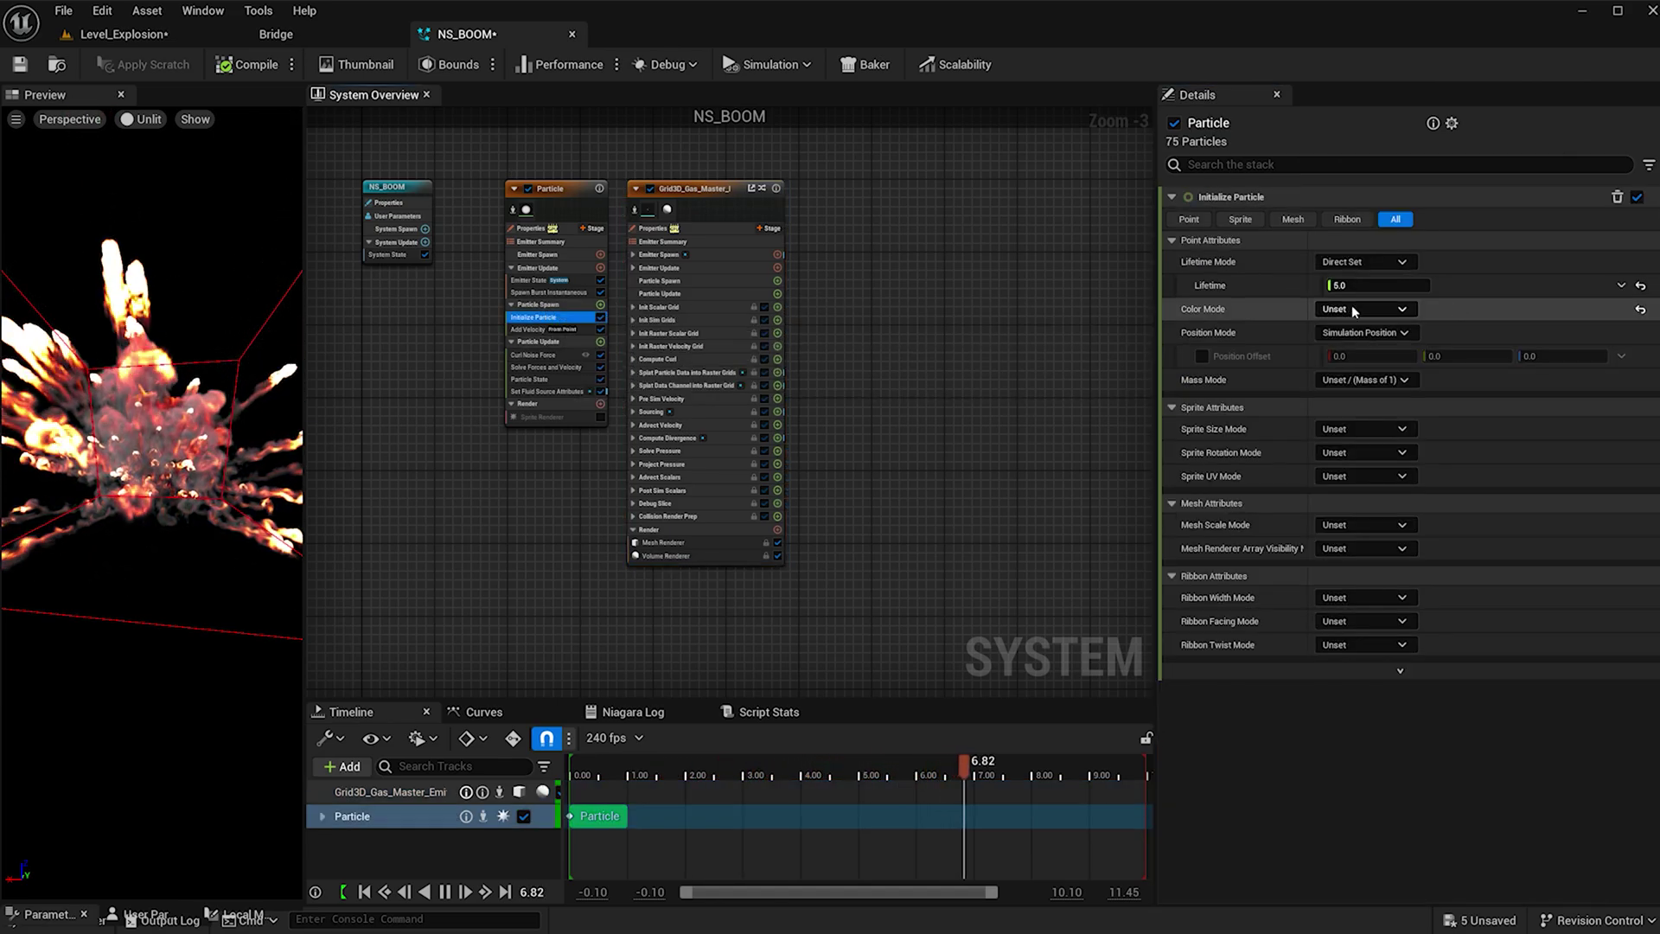
pyautogui.click(1621, 285)
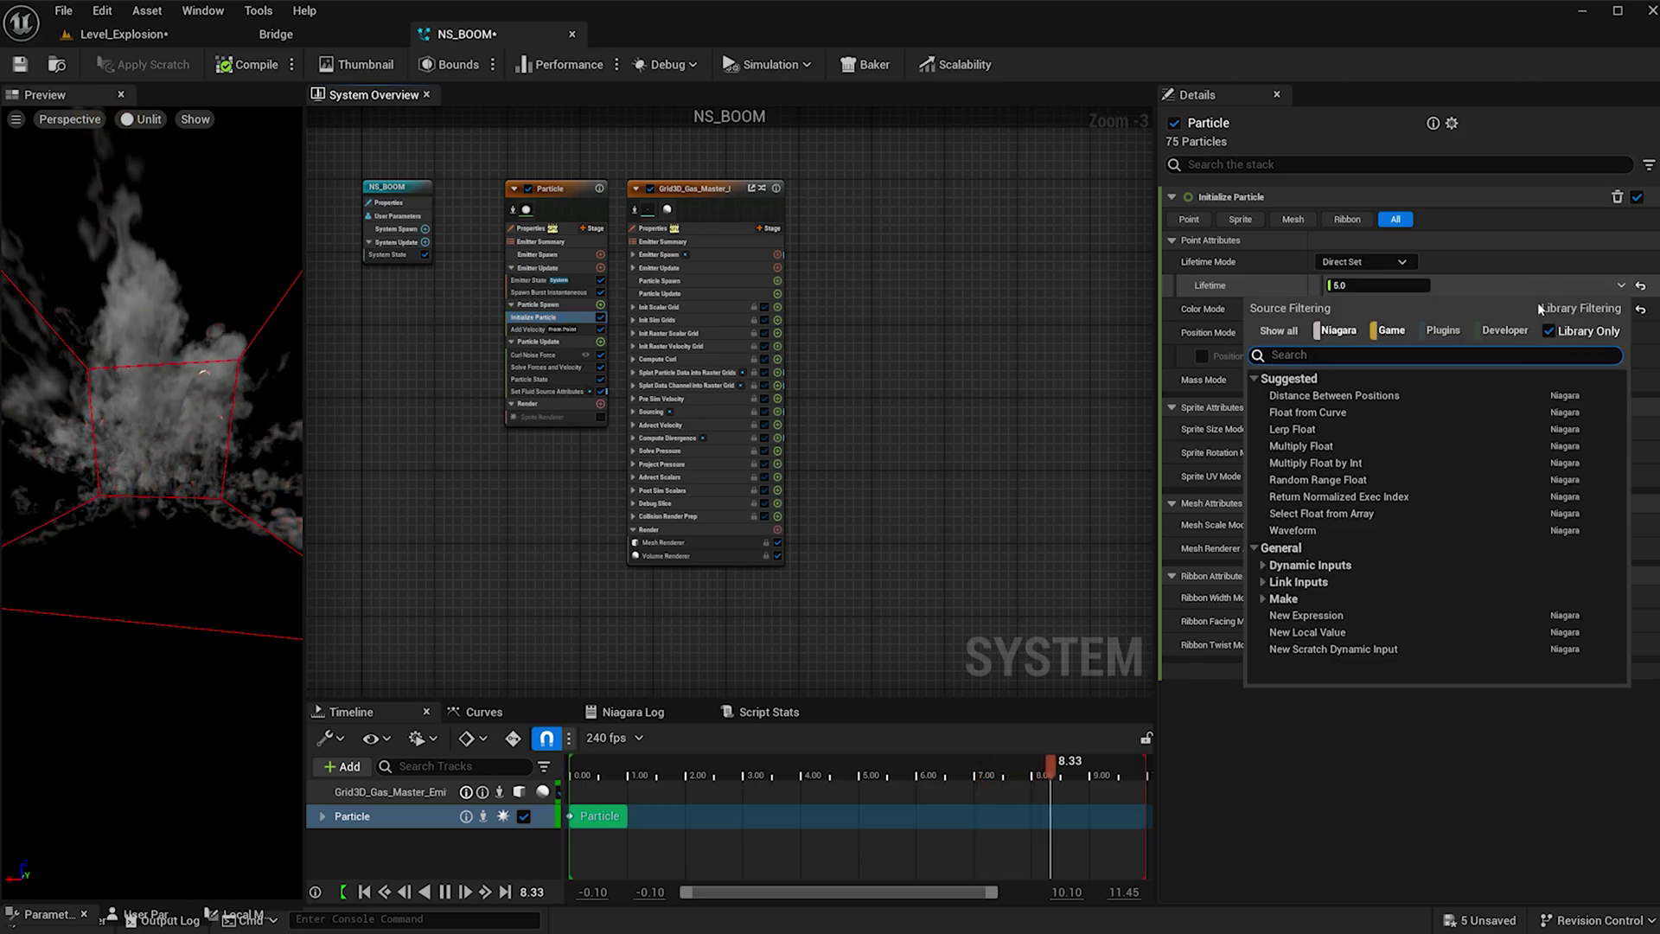
pyautogui.click(1371, 477)
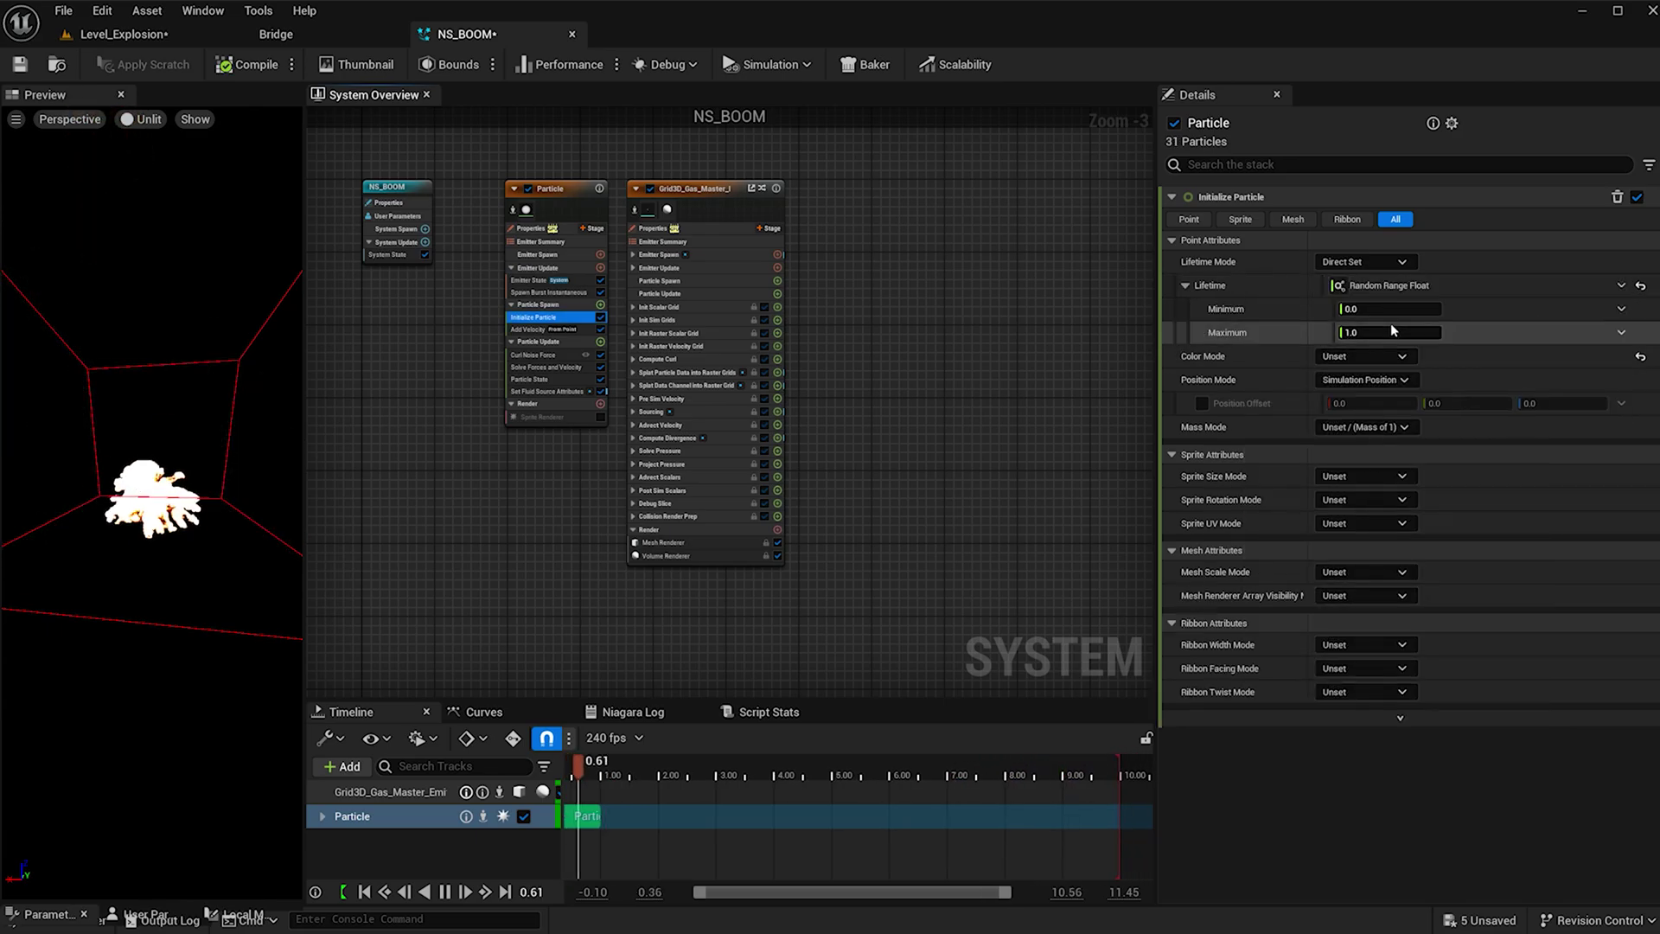
pyautogui.click(1394, 310)
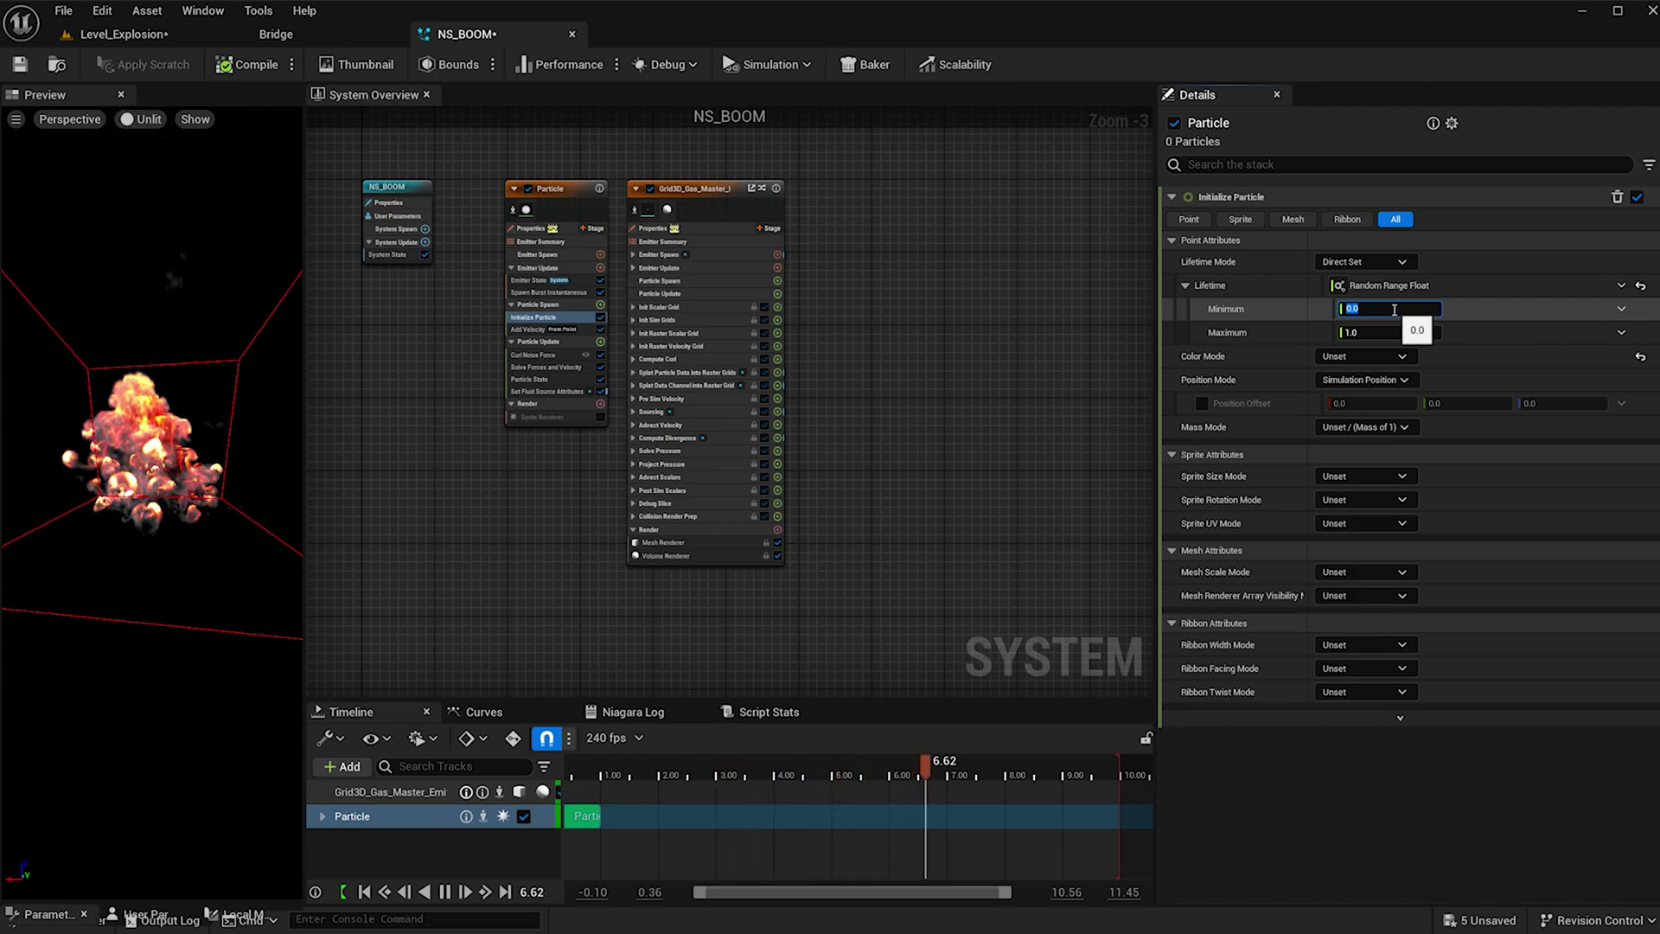
pyautogui.write('.')
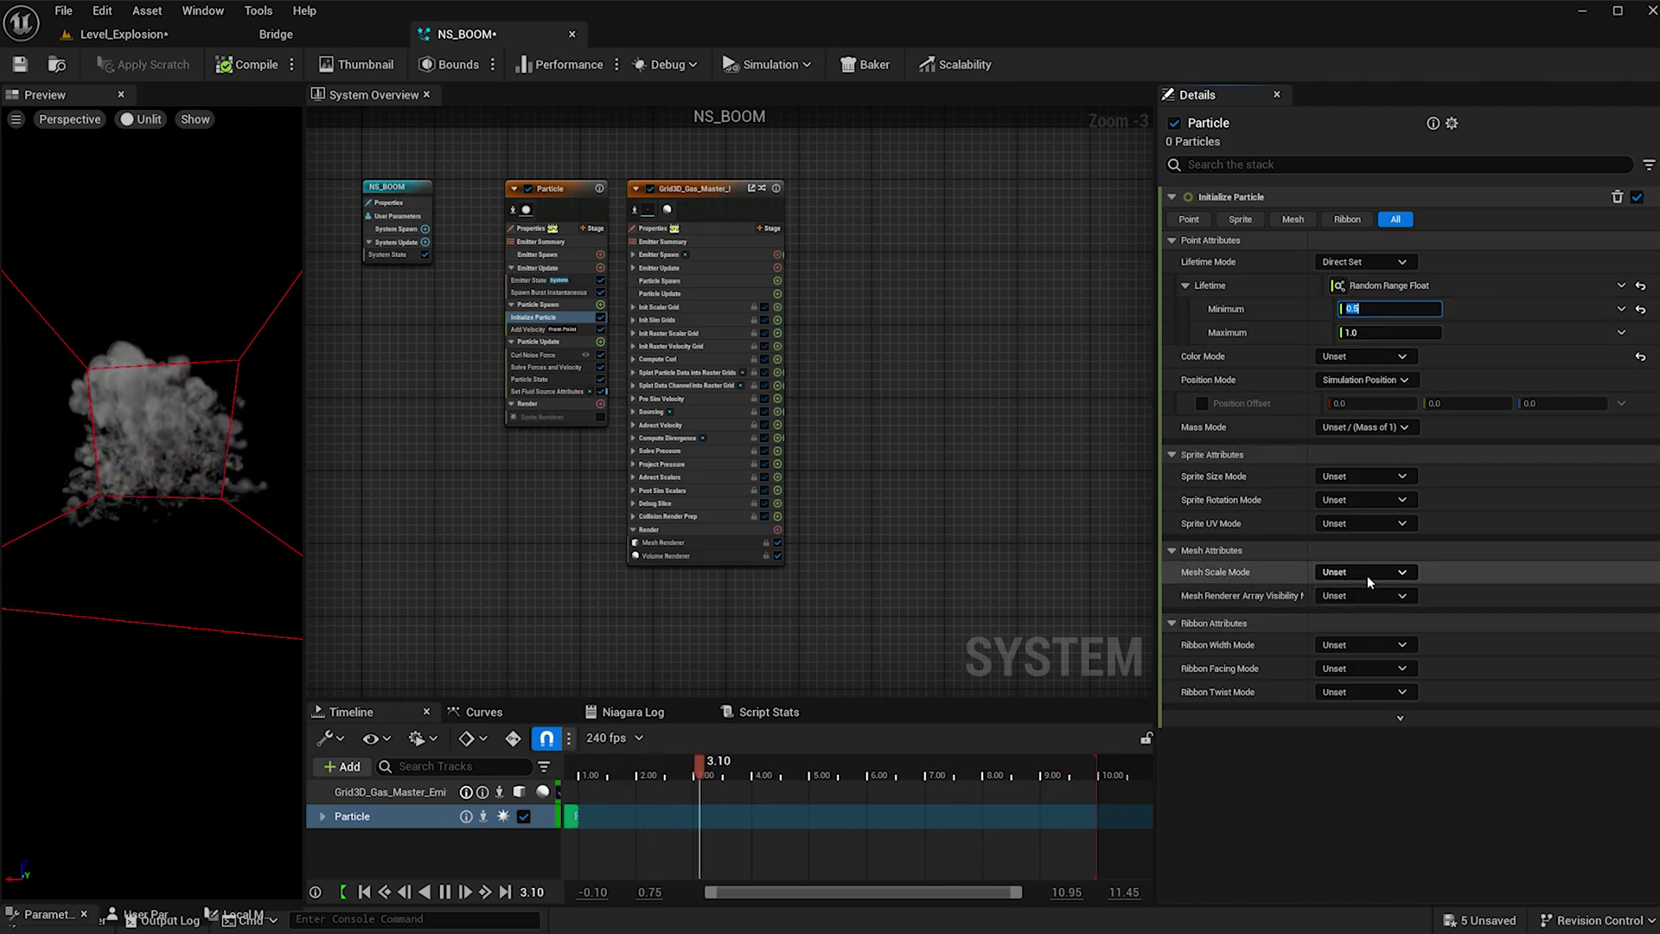
# Set Sprite Size Mode to Uniform with a Random Range Float minimum of 0.5, and set the Lifetime maximum to 0.7
pyautogui.click(1352, 477)
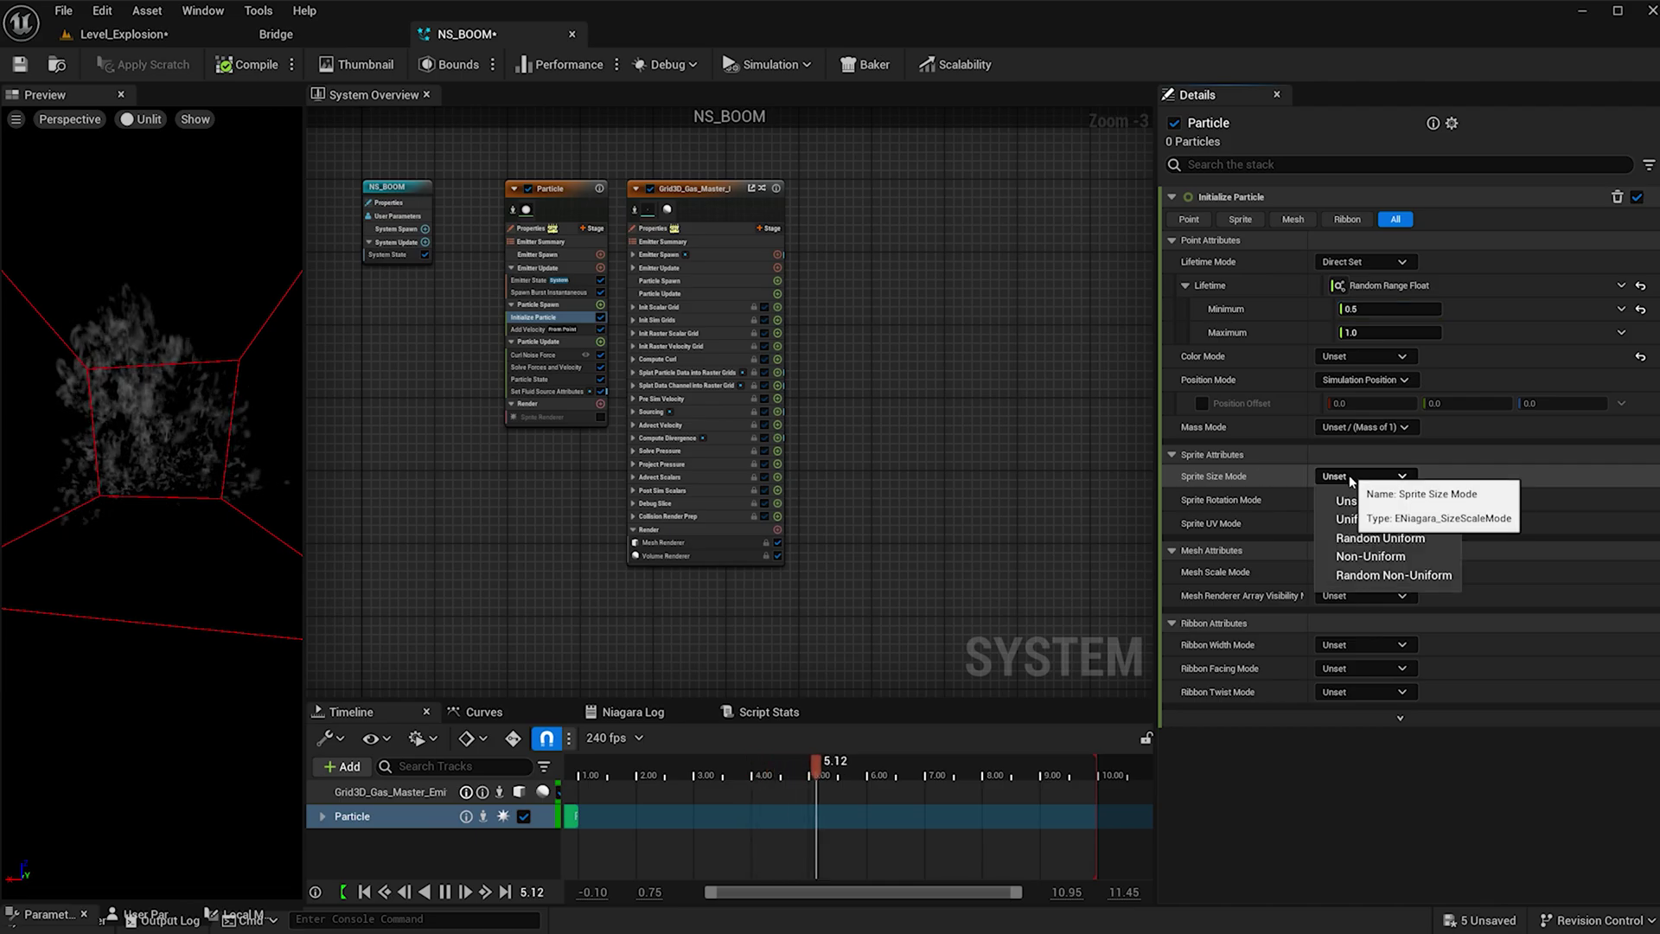
pyautogui.click(1371, 519)
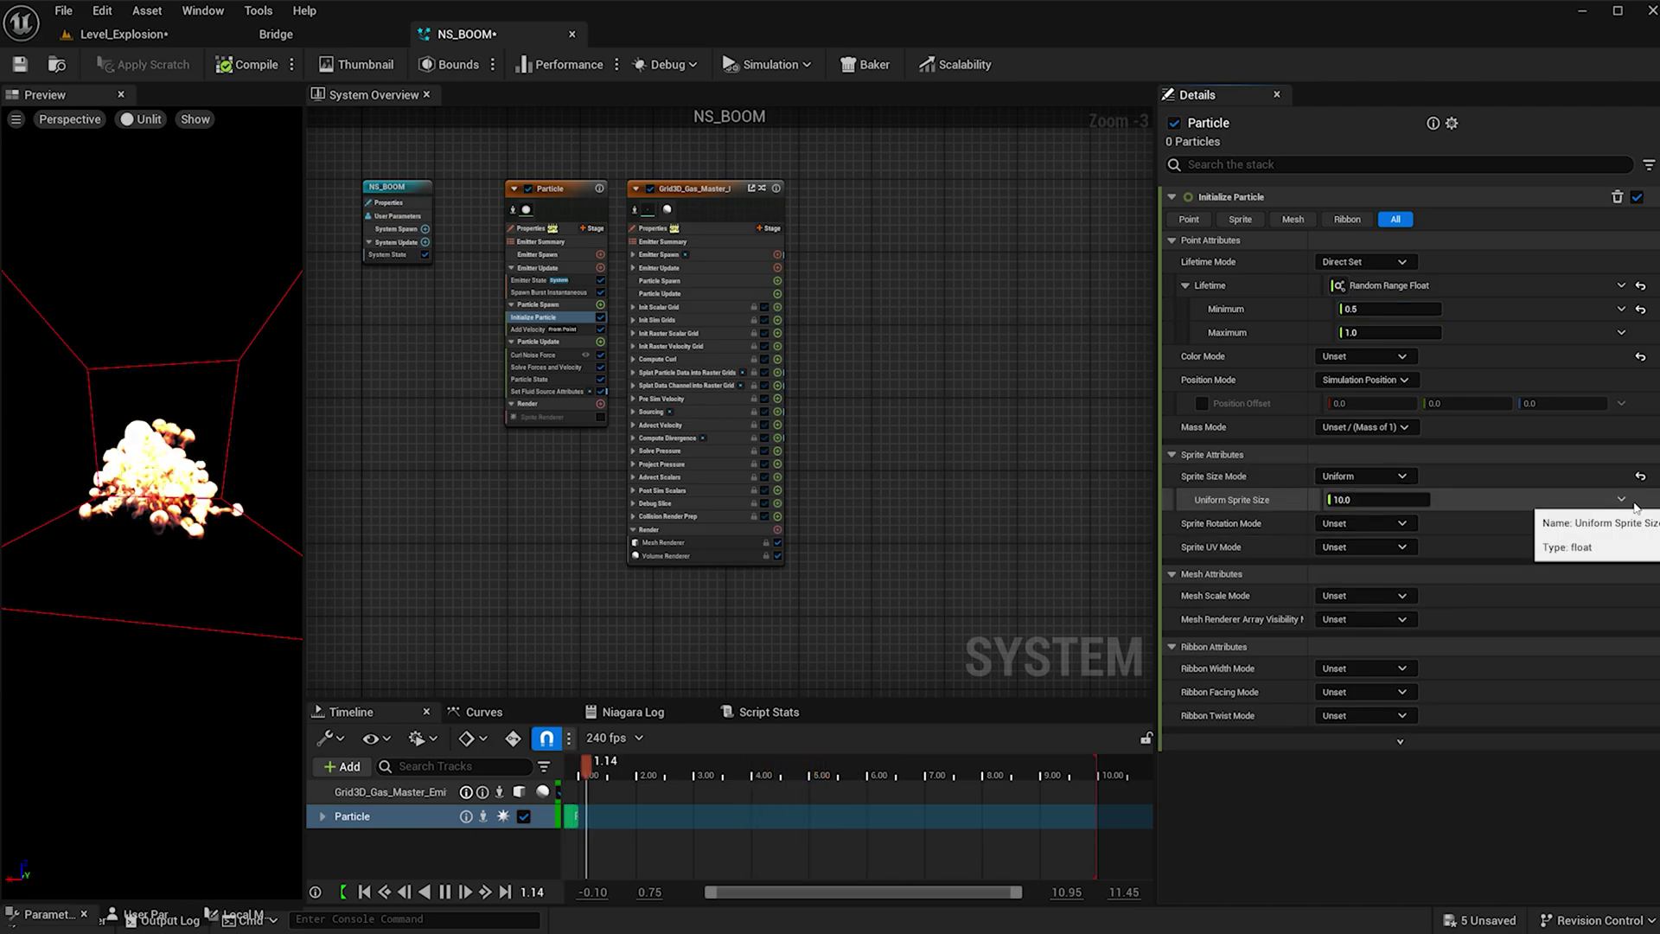
pyautogui.click(1622, 499)
pyautogui.click(1371, 507)
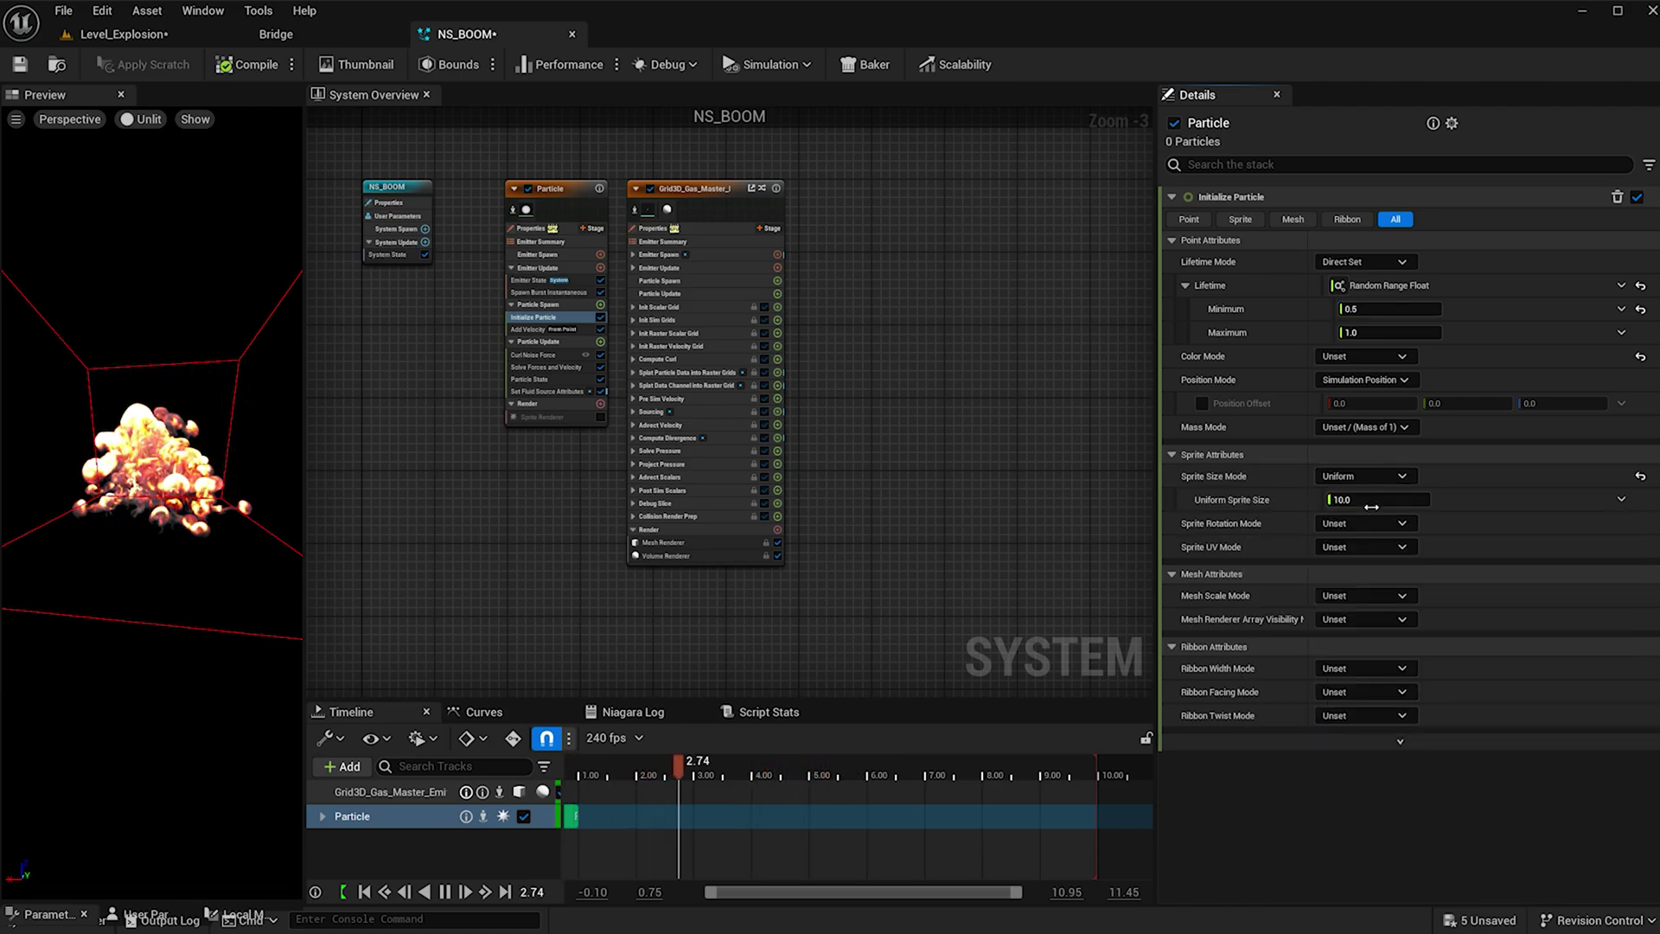
pyautogui.click(1370, 524)
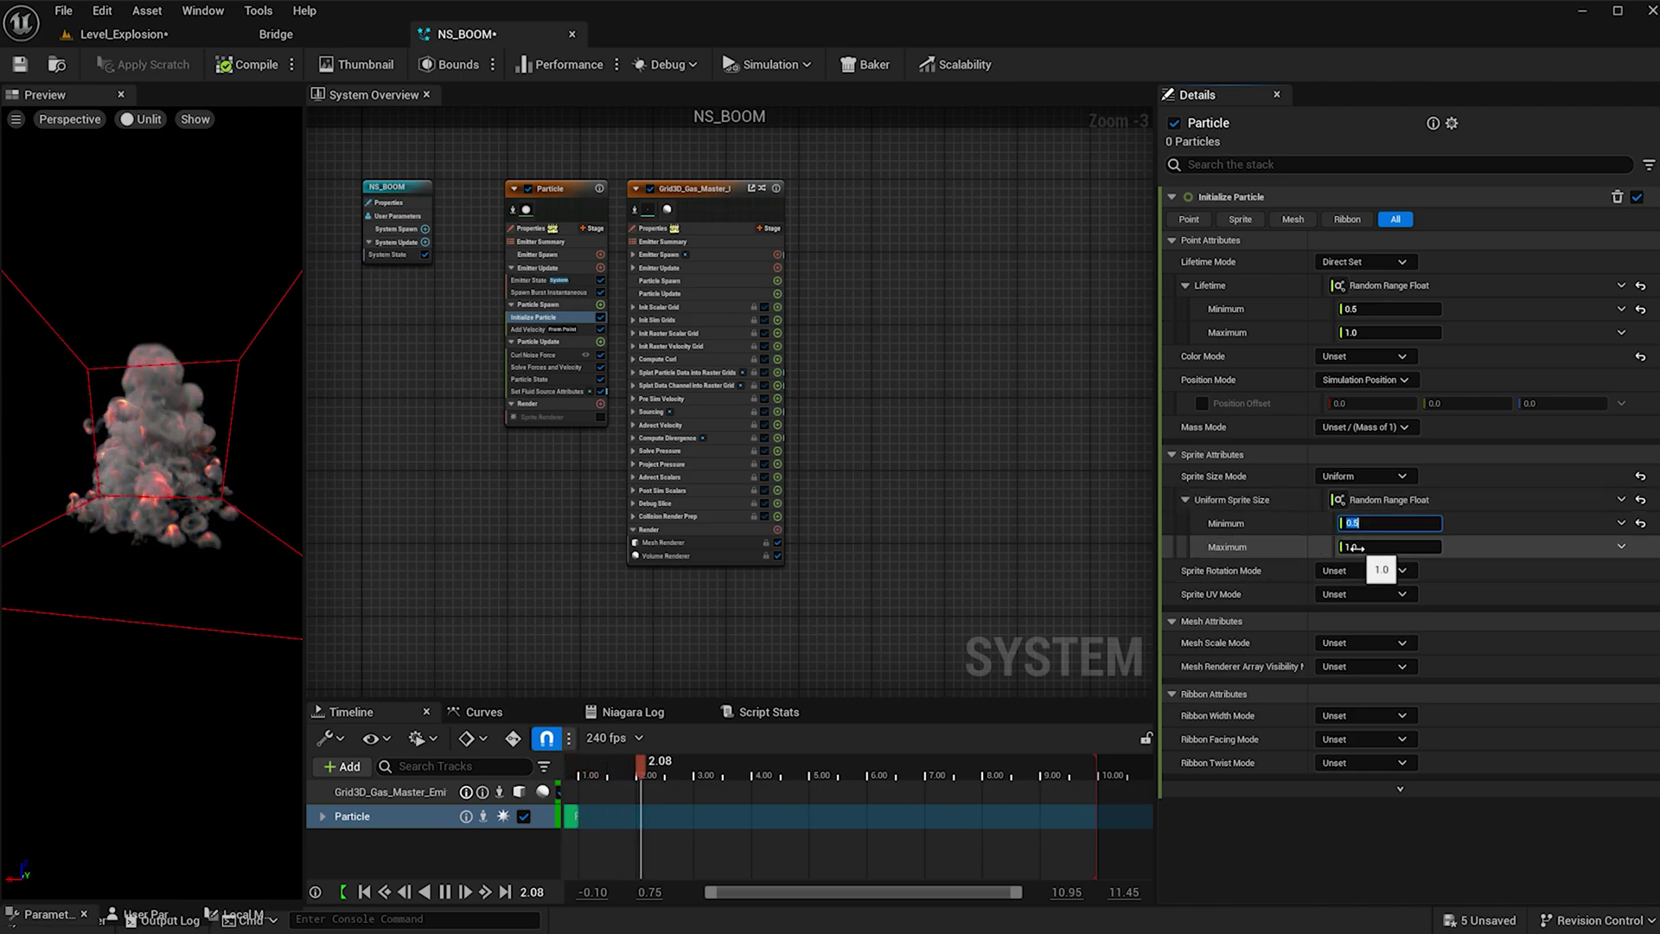
pyautogui.click(1411, 334)
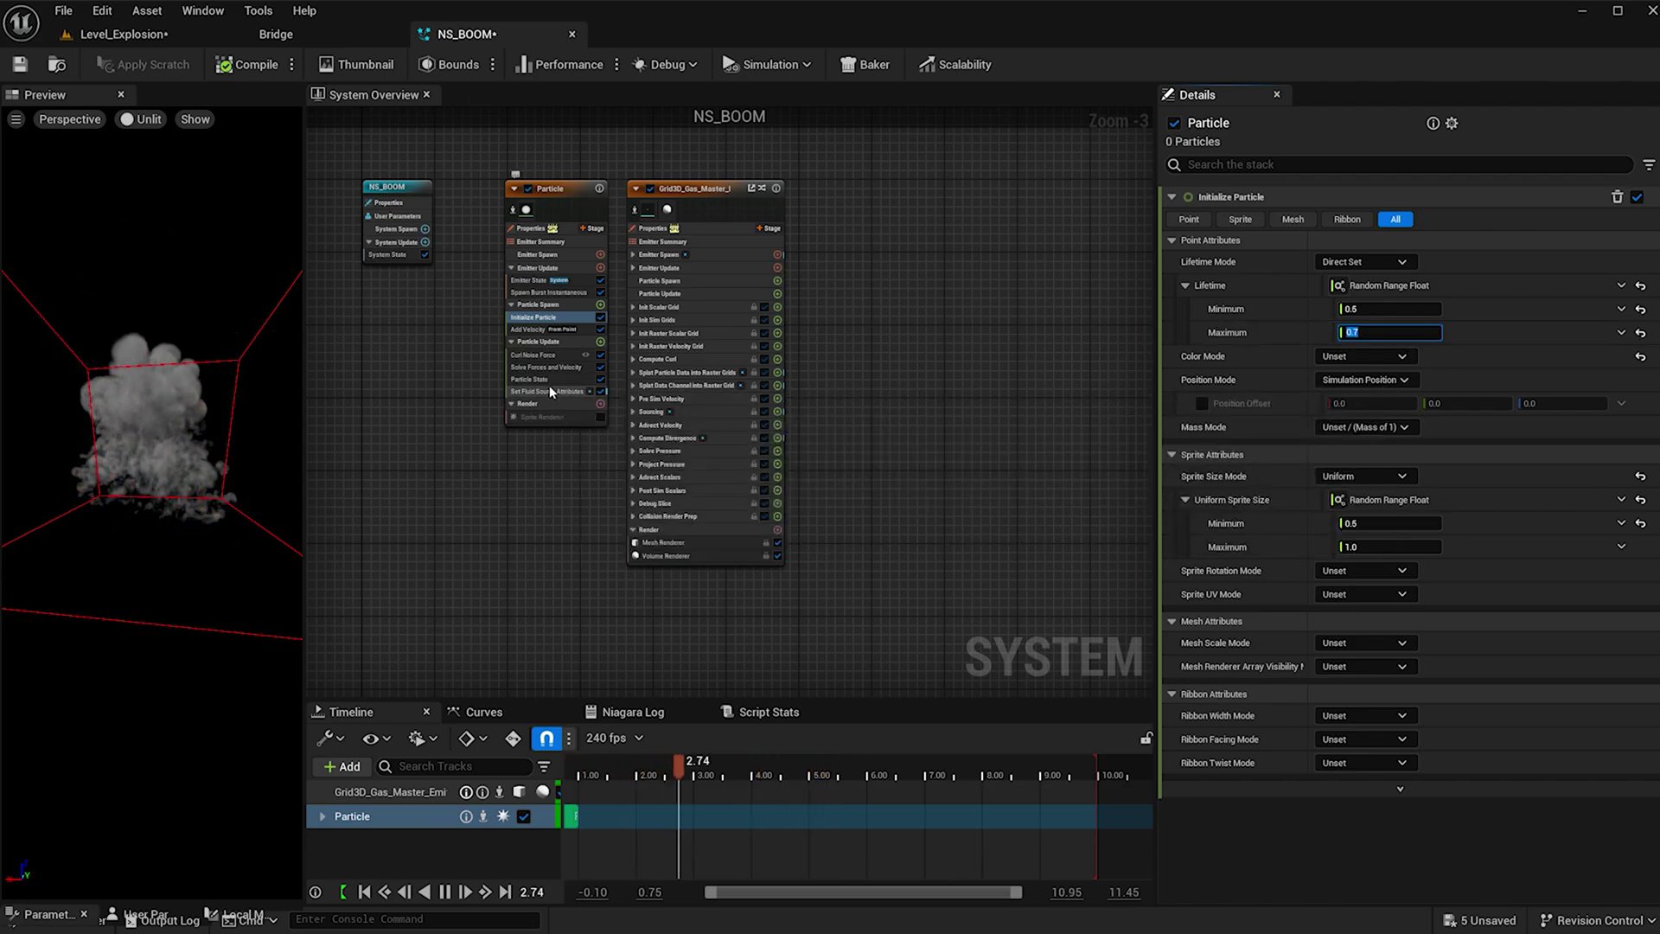
# In Set Fluid Source Attributes, apply Random Range Float to Density from 0.5 to 0.7 and to Temperature from 0.02 to 0.1
pyautogui.click(548, 390)
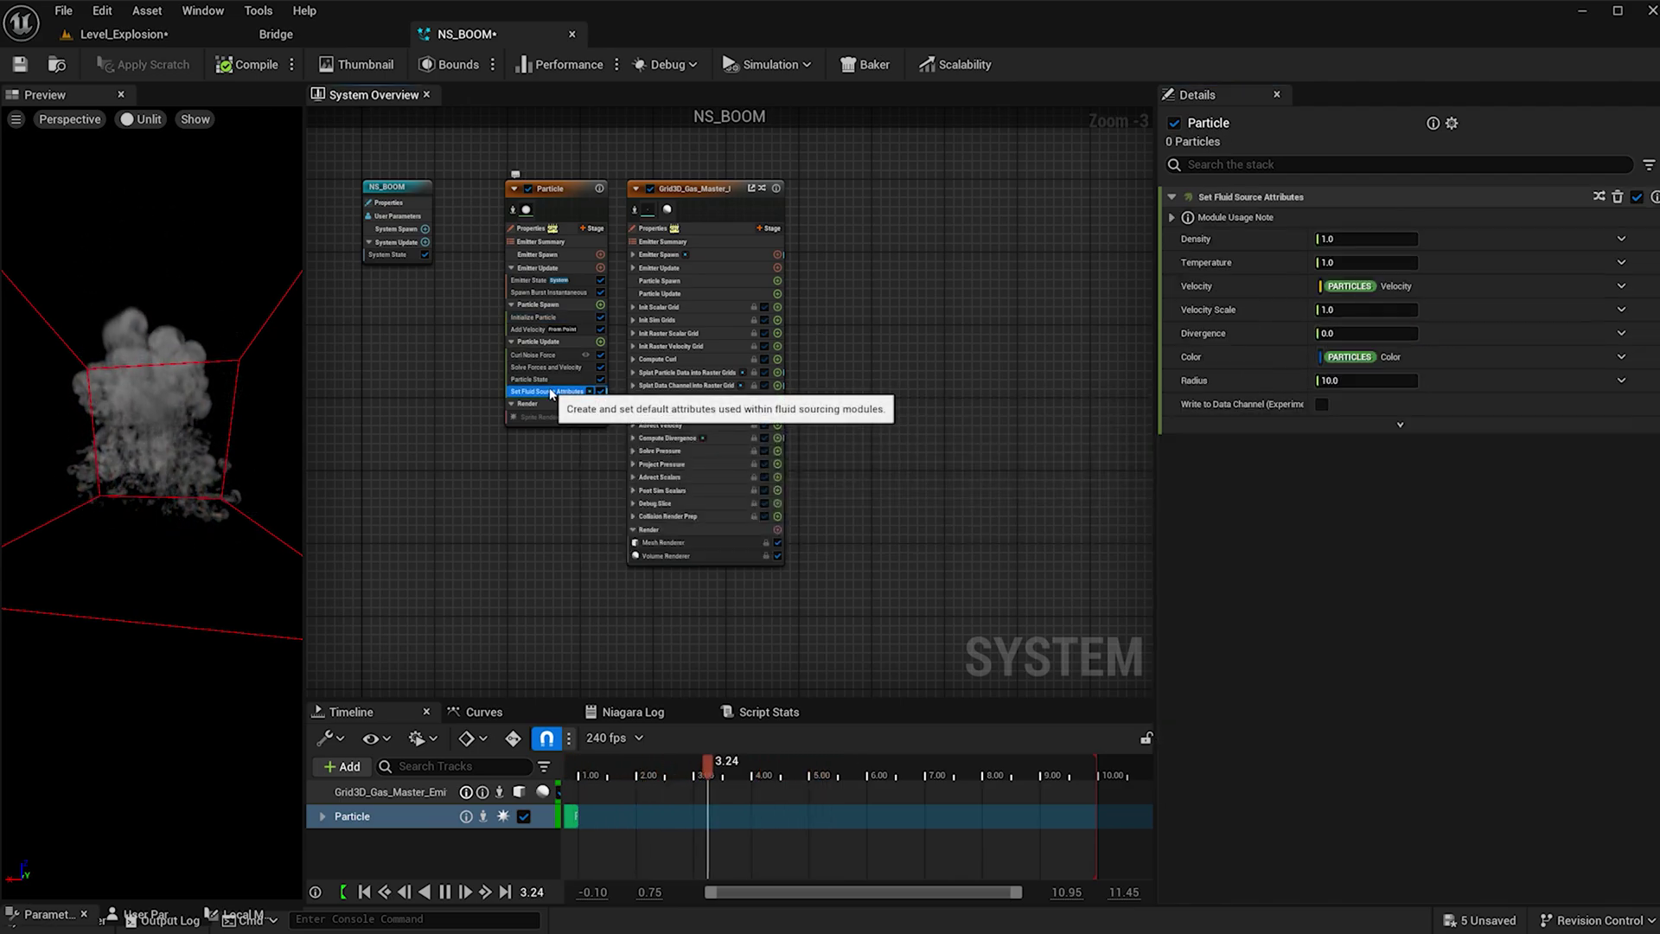
pyautogui.click(1622, 238)
pyautogui.click(1314, 434)
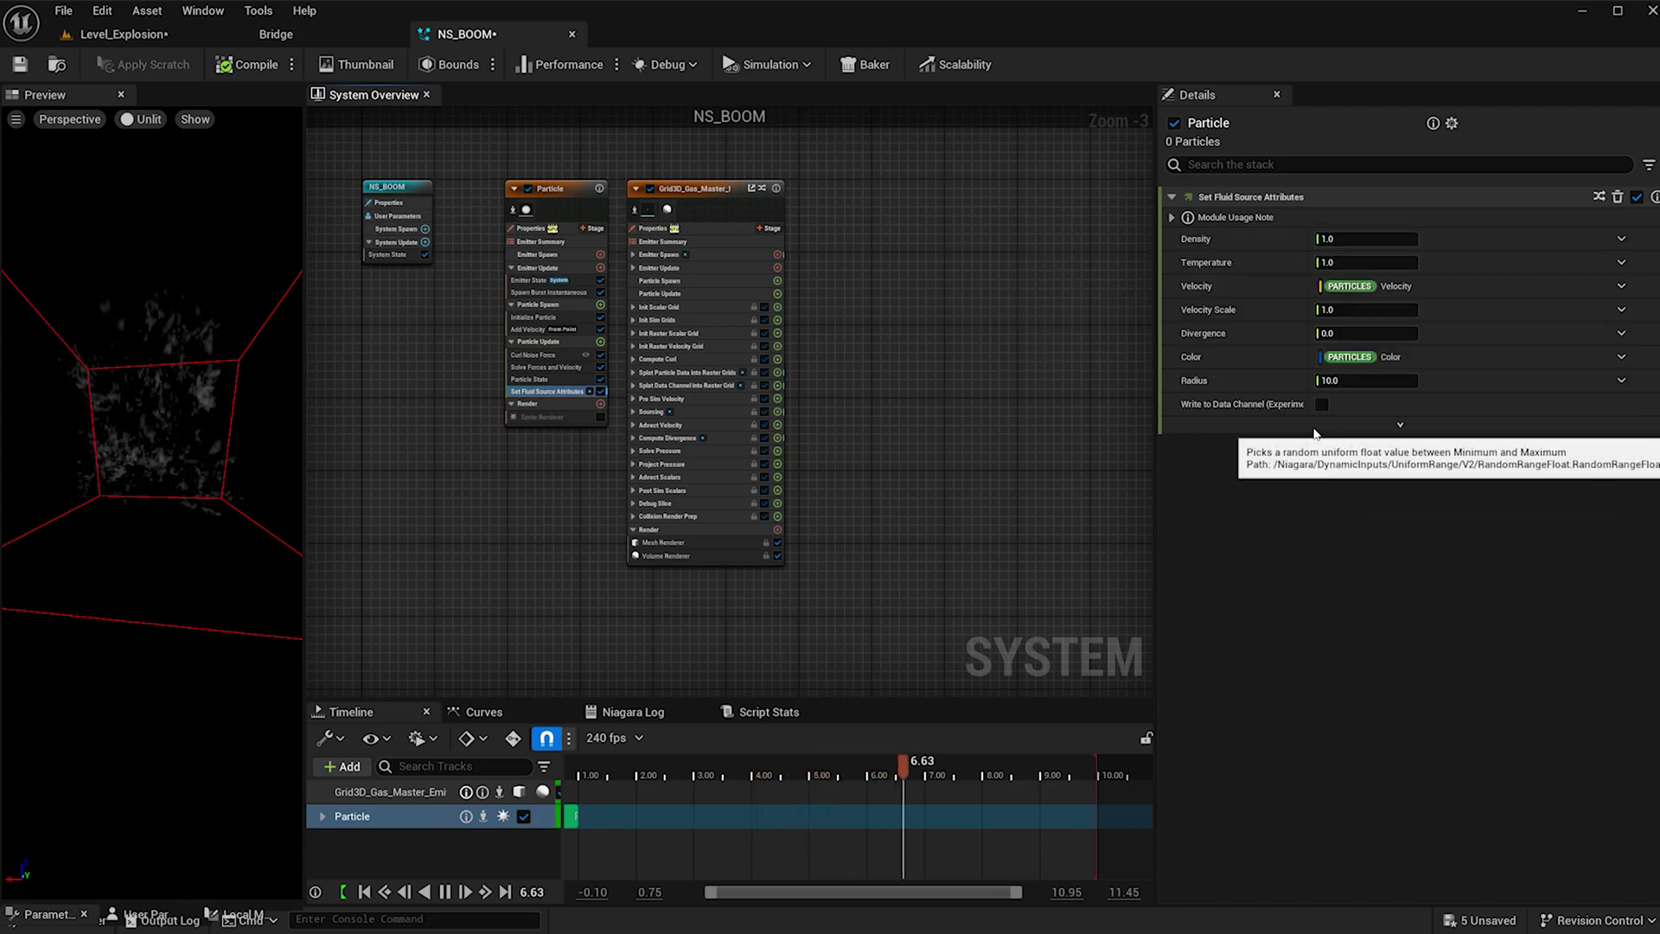
pyautogui.click(1380, 264)
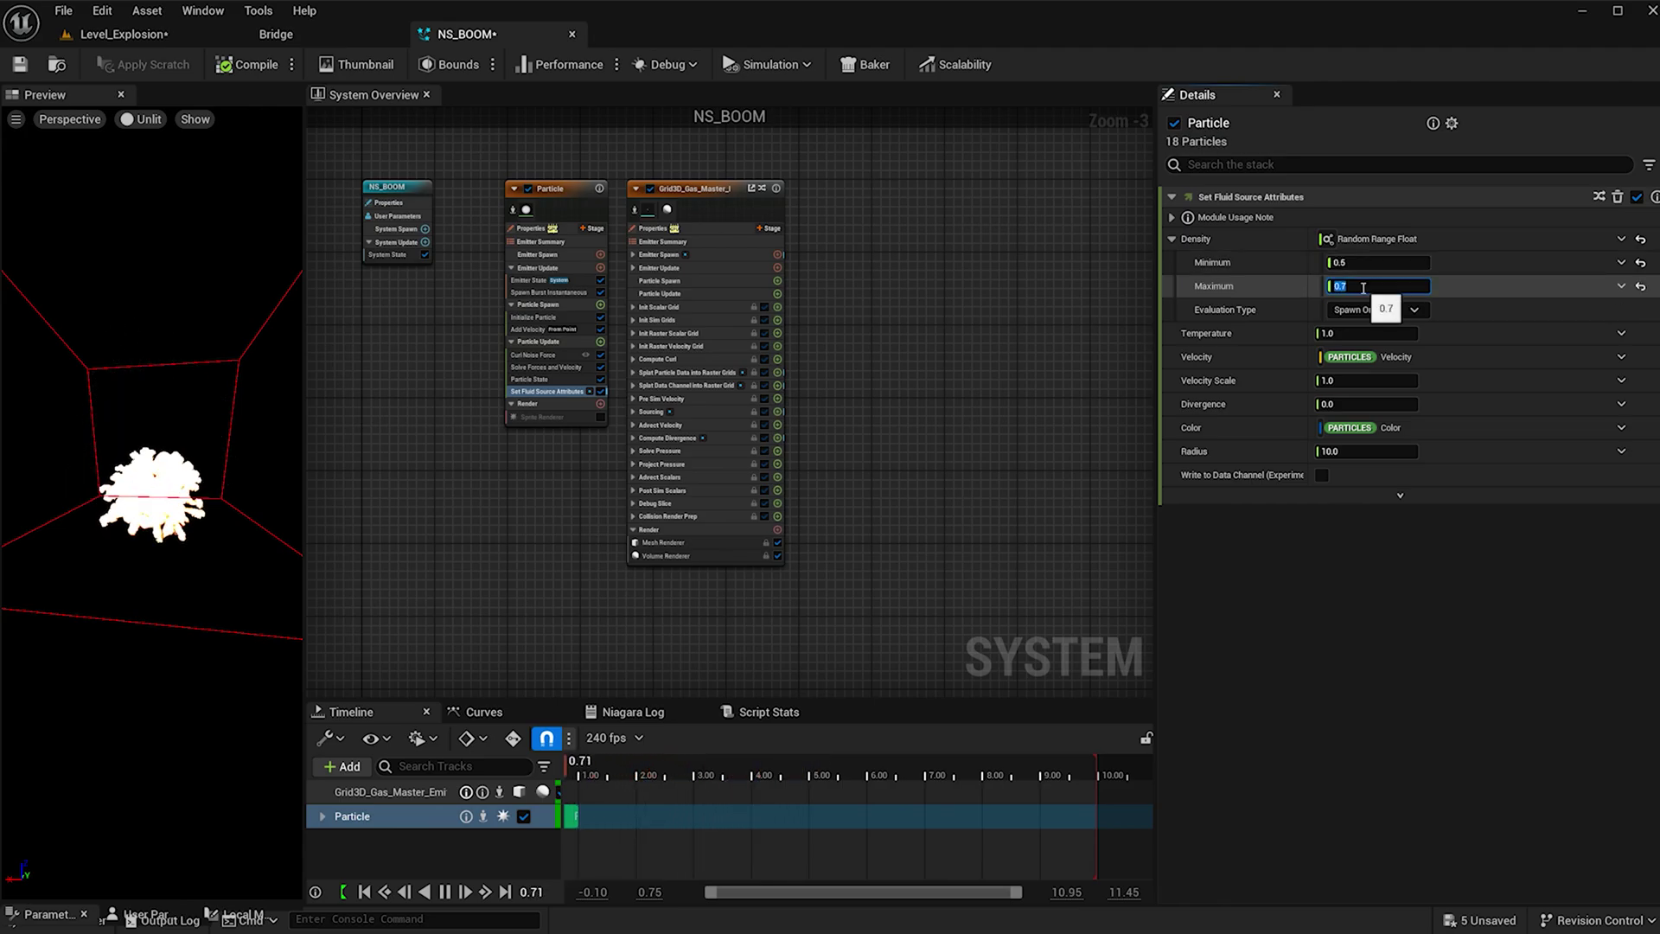
pyautogui.click(1621, 333)
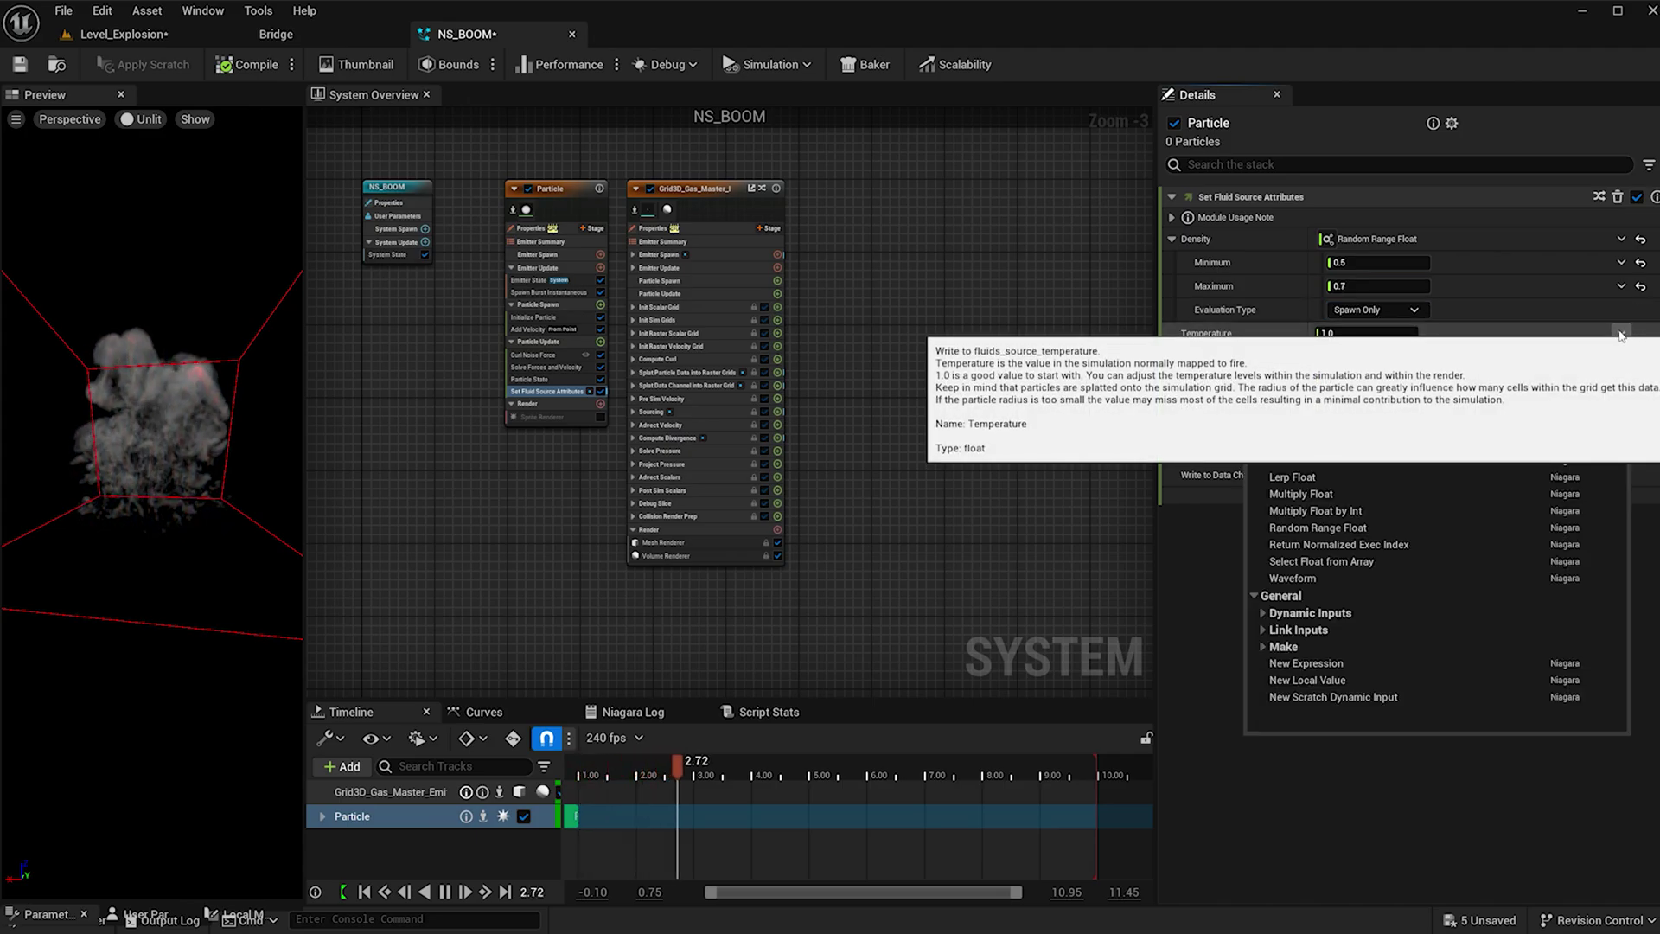
pyautogui.click(1366, 527)
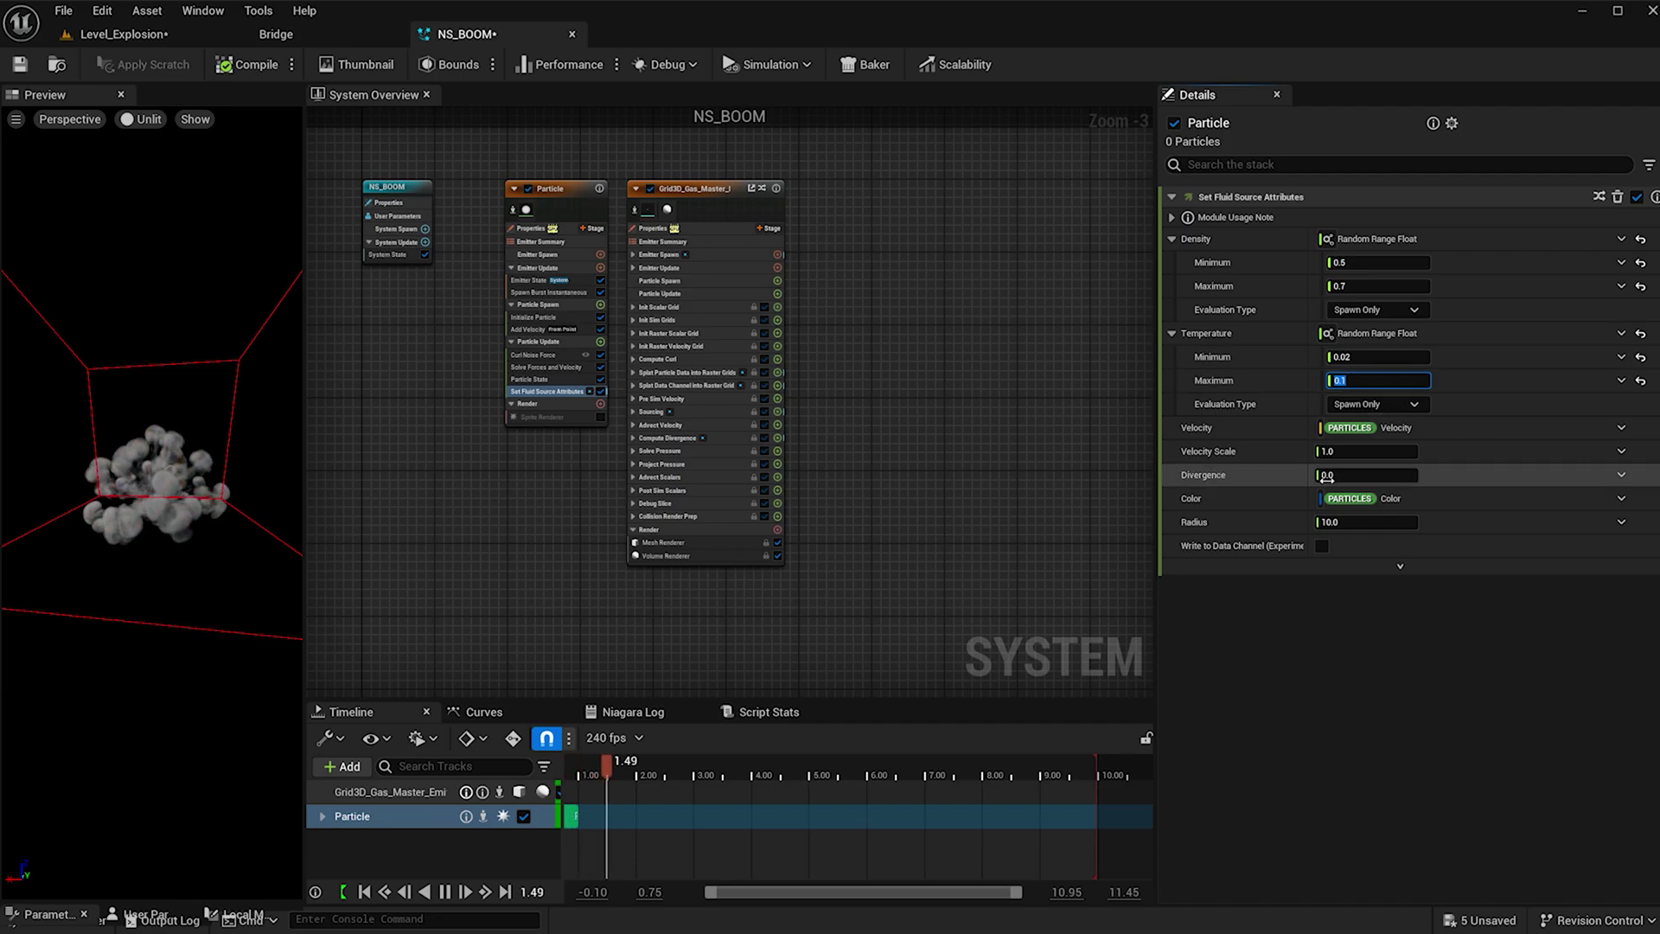
# Apply Random Range Float to the fluid source's Divergence from 25 to 50 and to its Radius from 7 to 10
pyautogui.click(1621, 476)
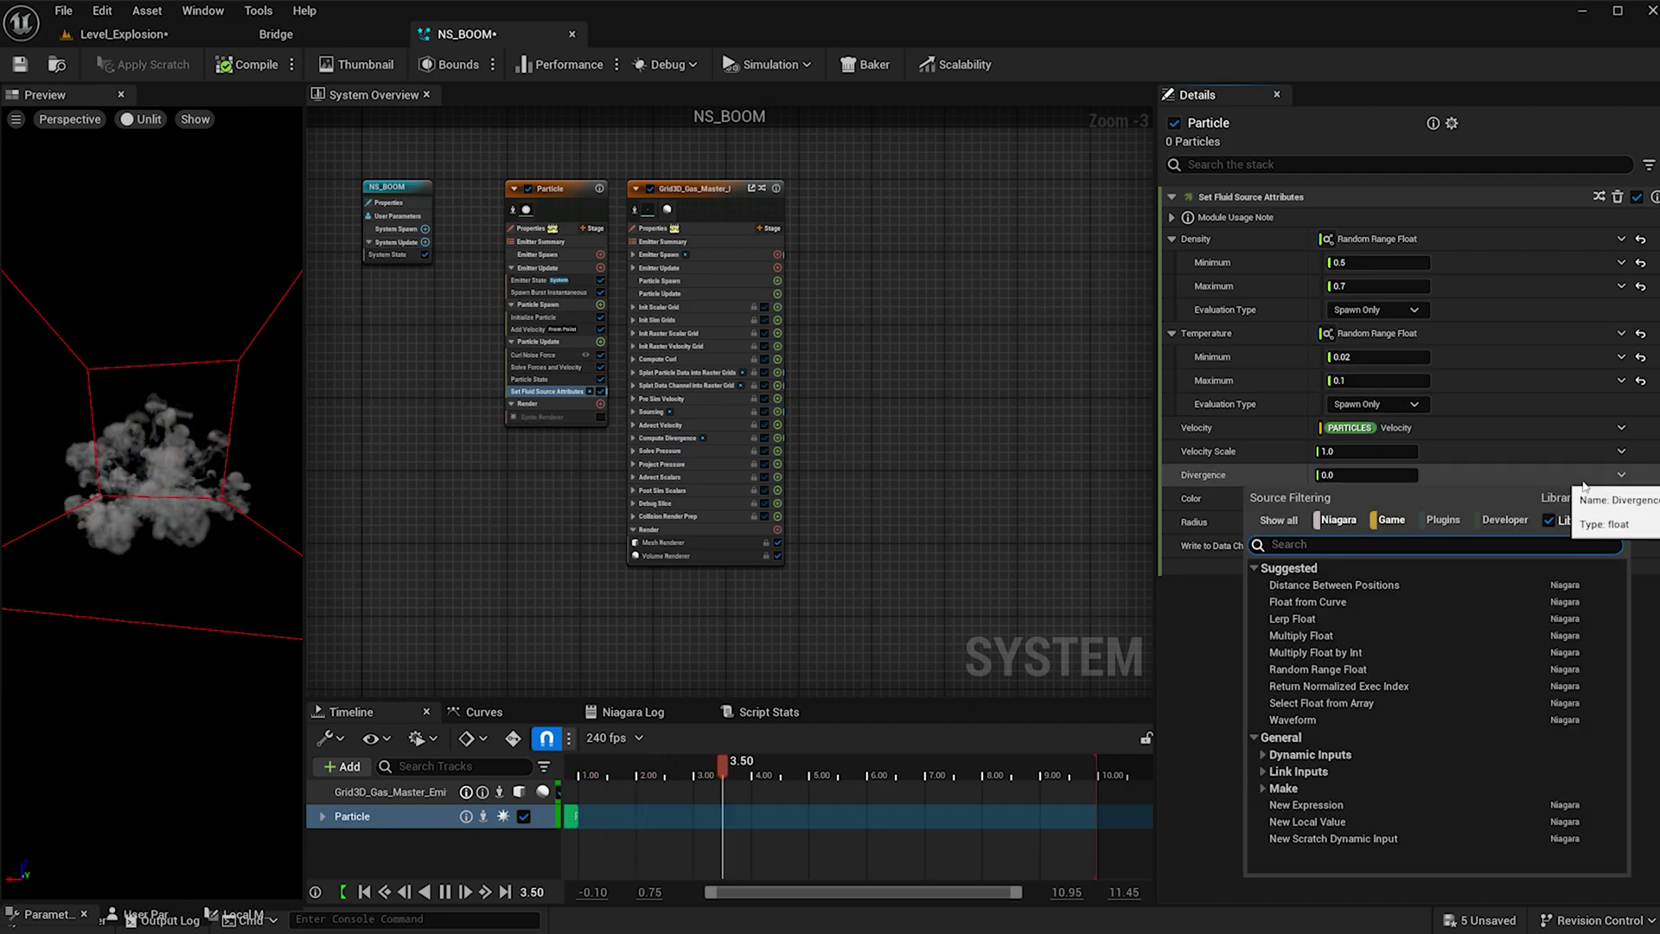
pyautogui.press('Escape')
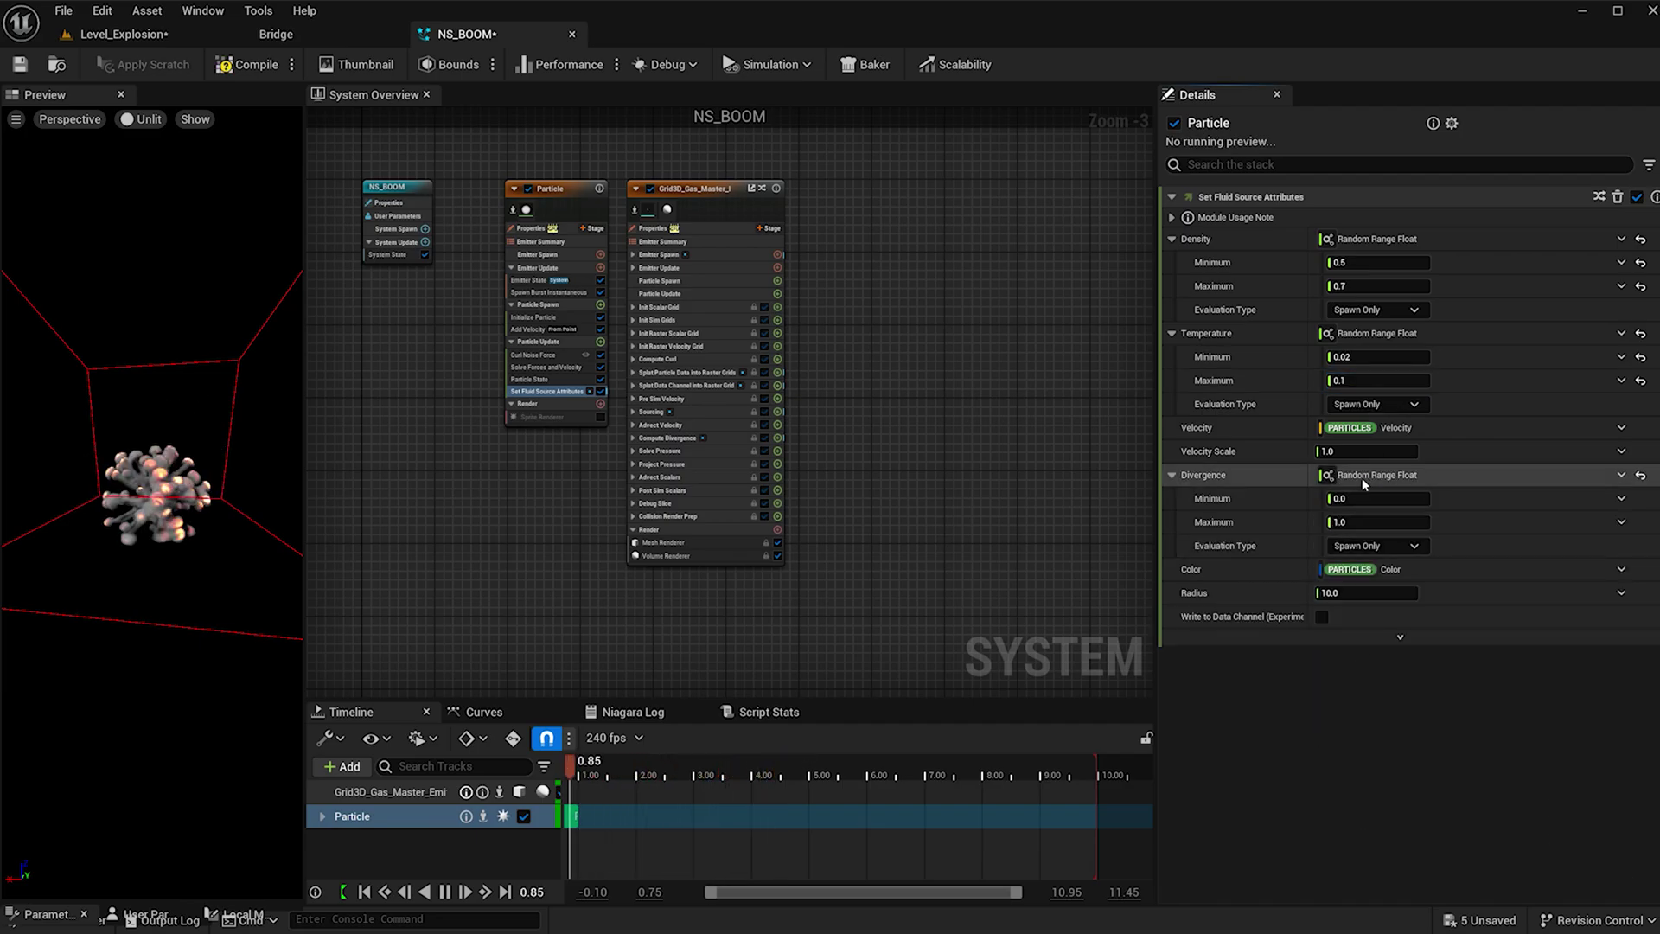
pyautogui.click(1361, 499)
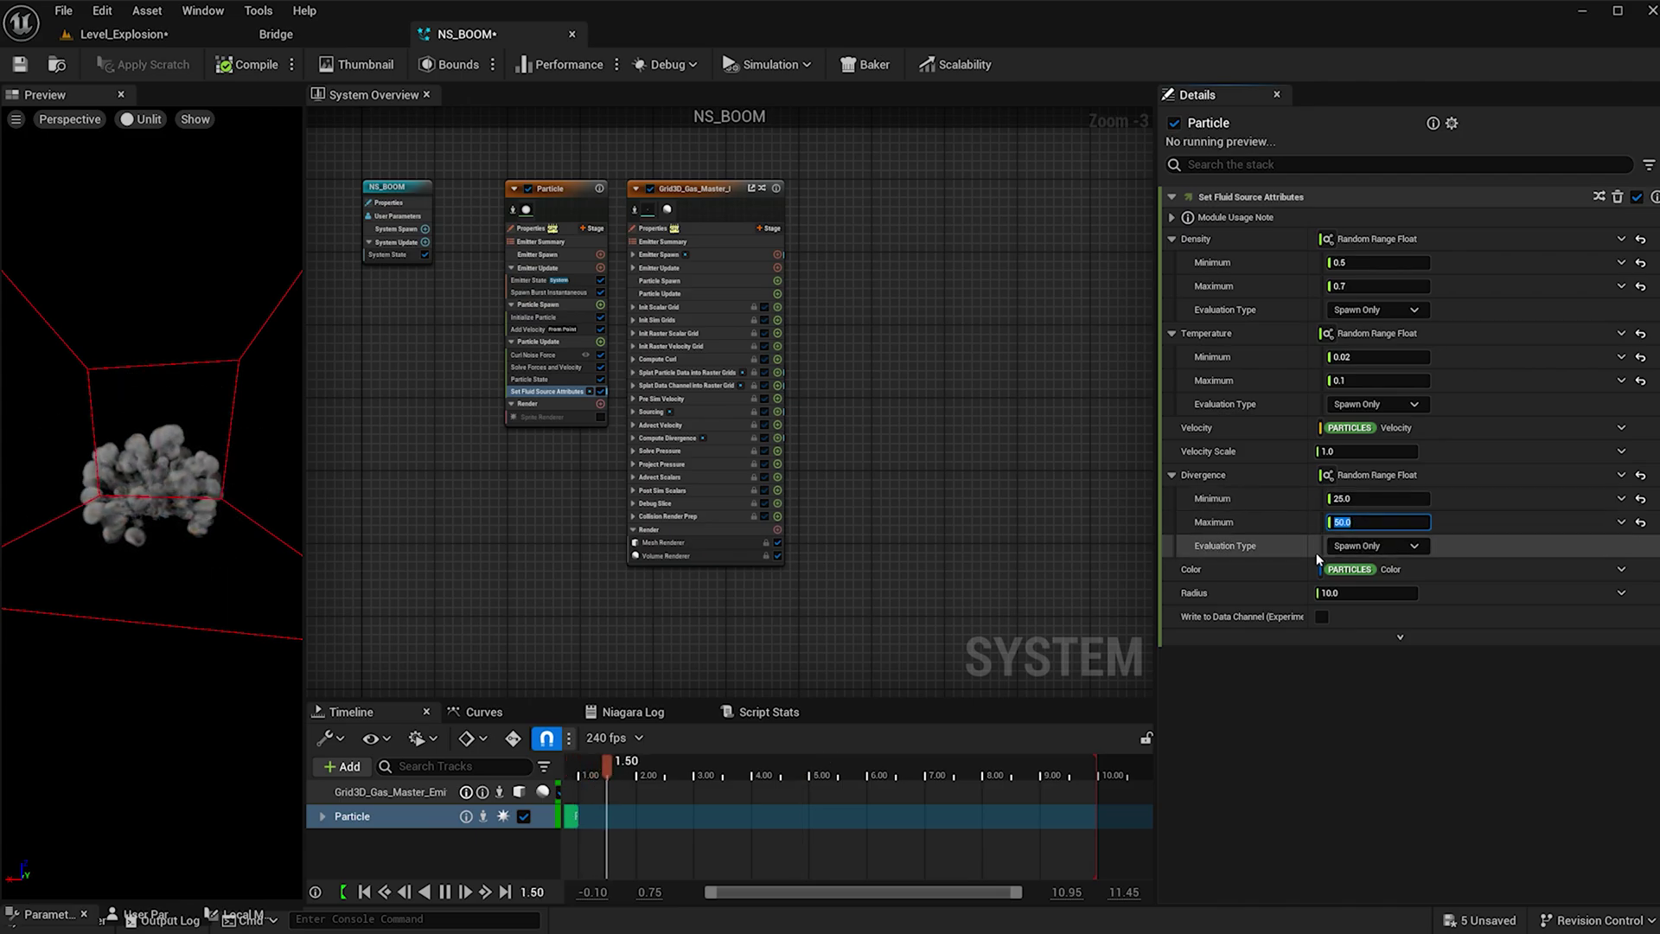
pyautogui.click(1621, 595)
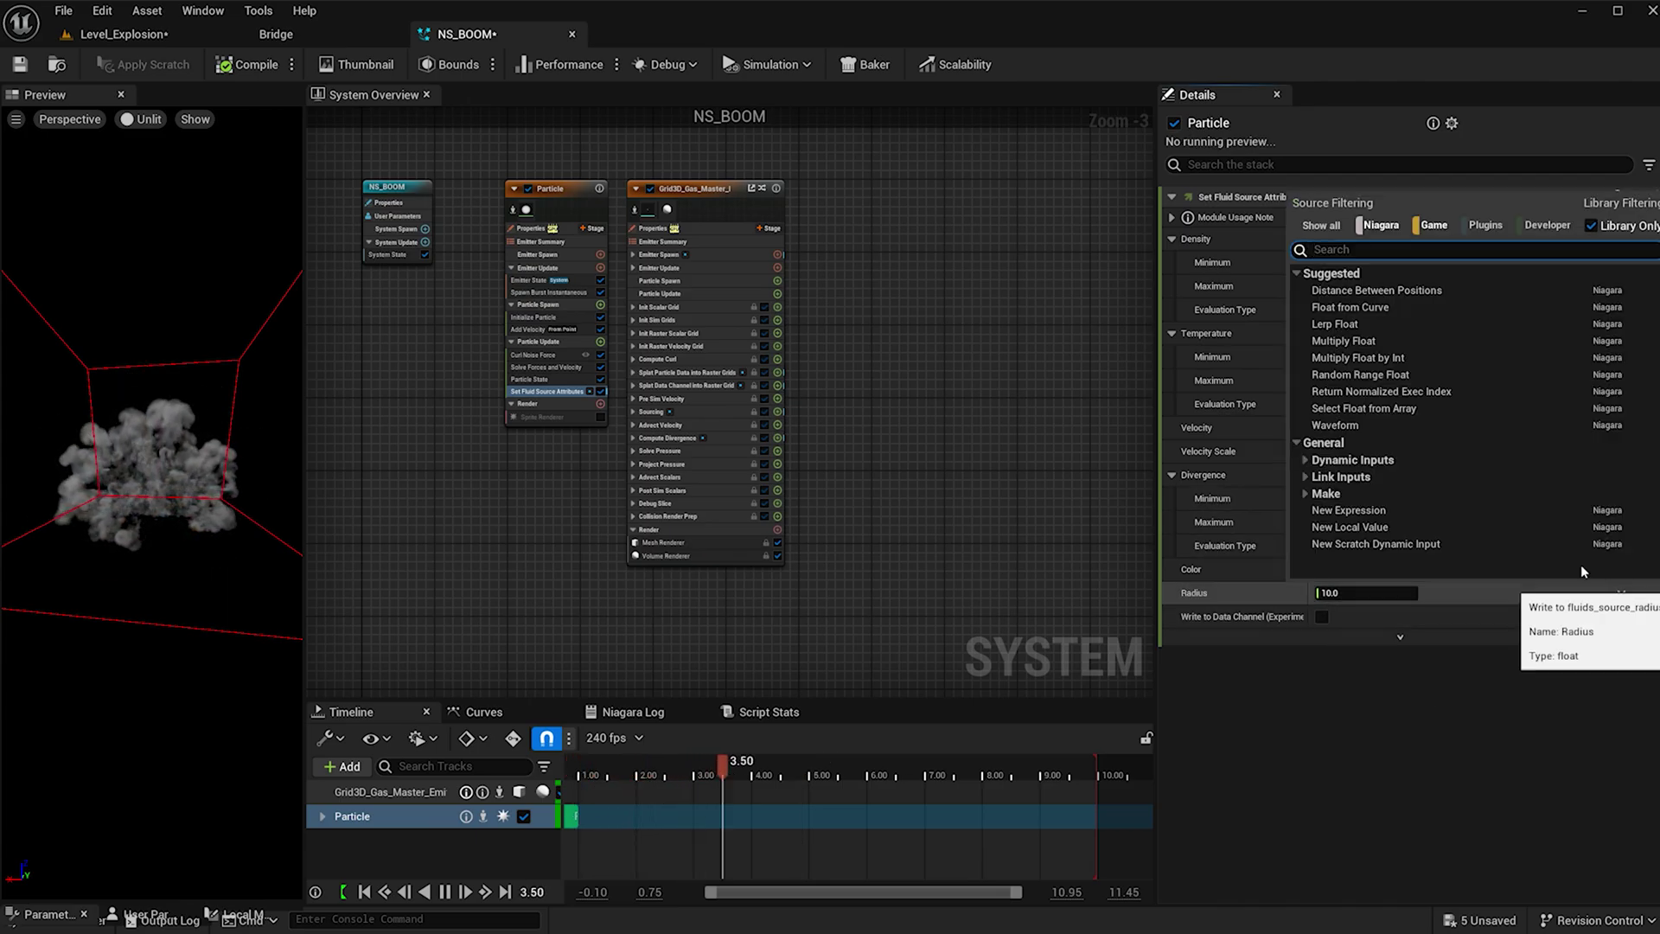
pyautogui.click(1506, 597)
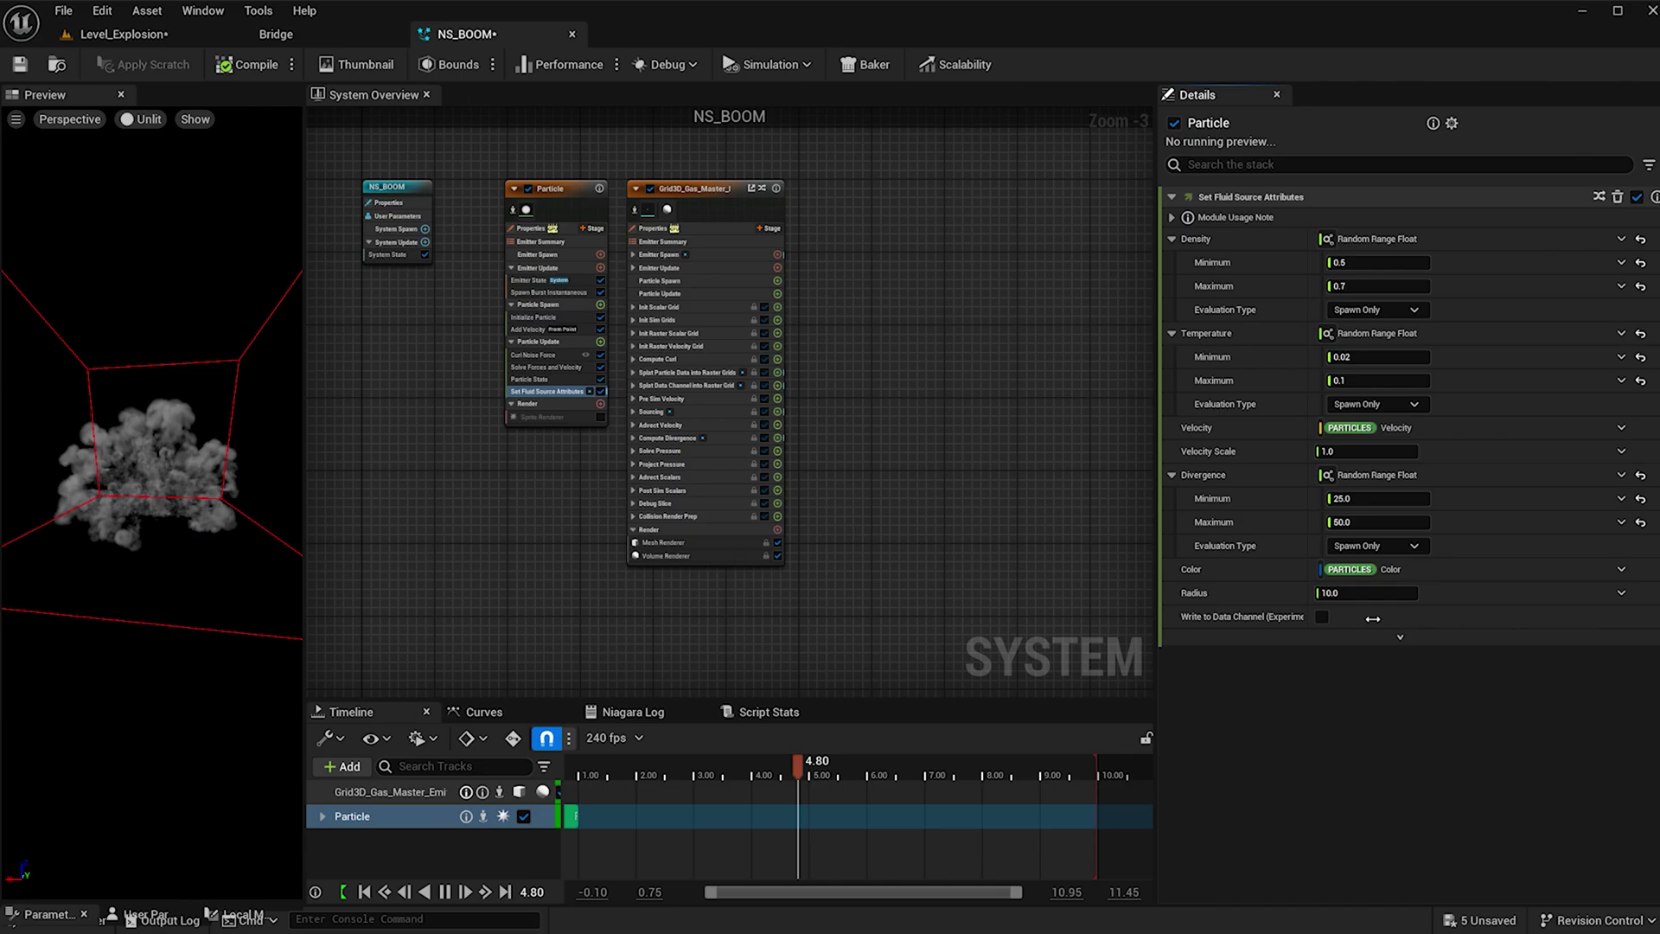
pyautogui.write('7')
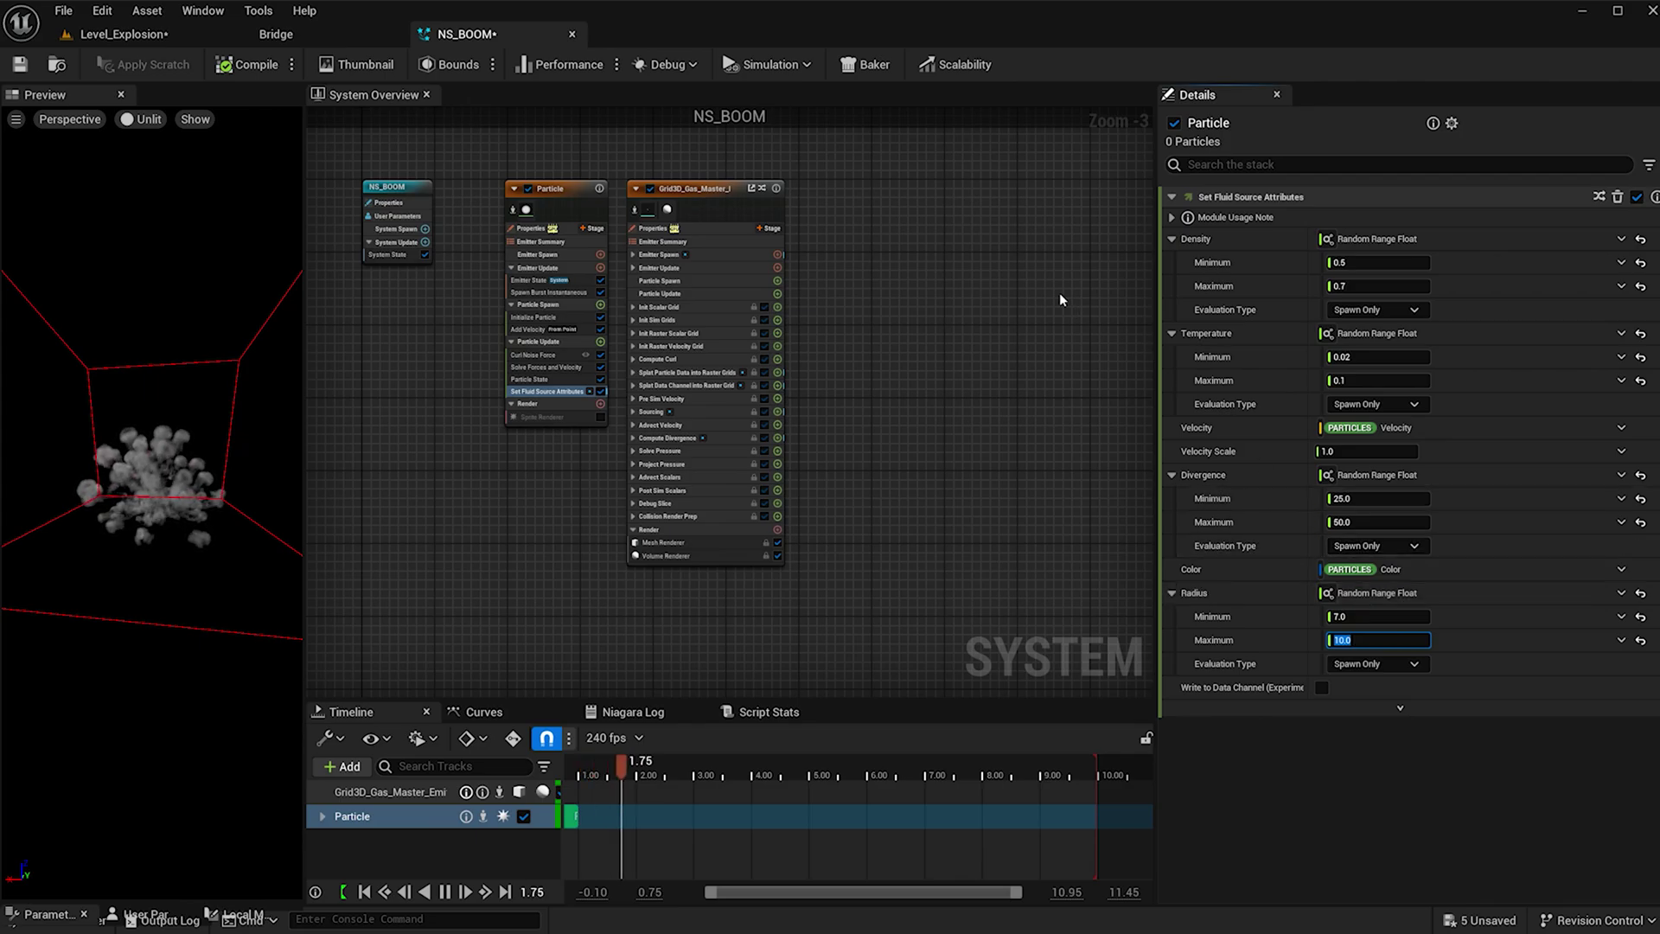
# In the gas emitter's particle source settings, enable Read Divergence and set Temperature Scale to 25
pyautogui.click(702, 228)
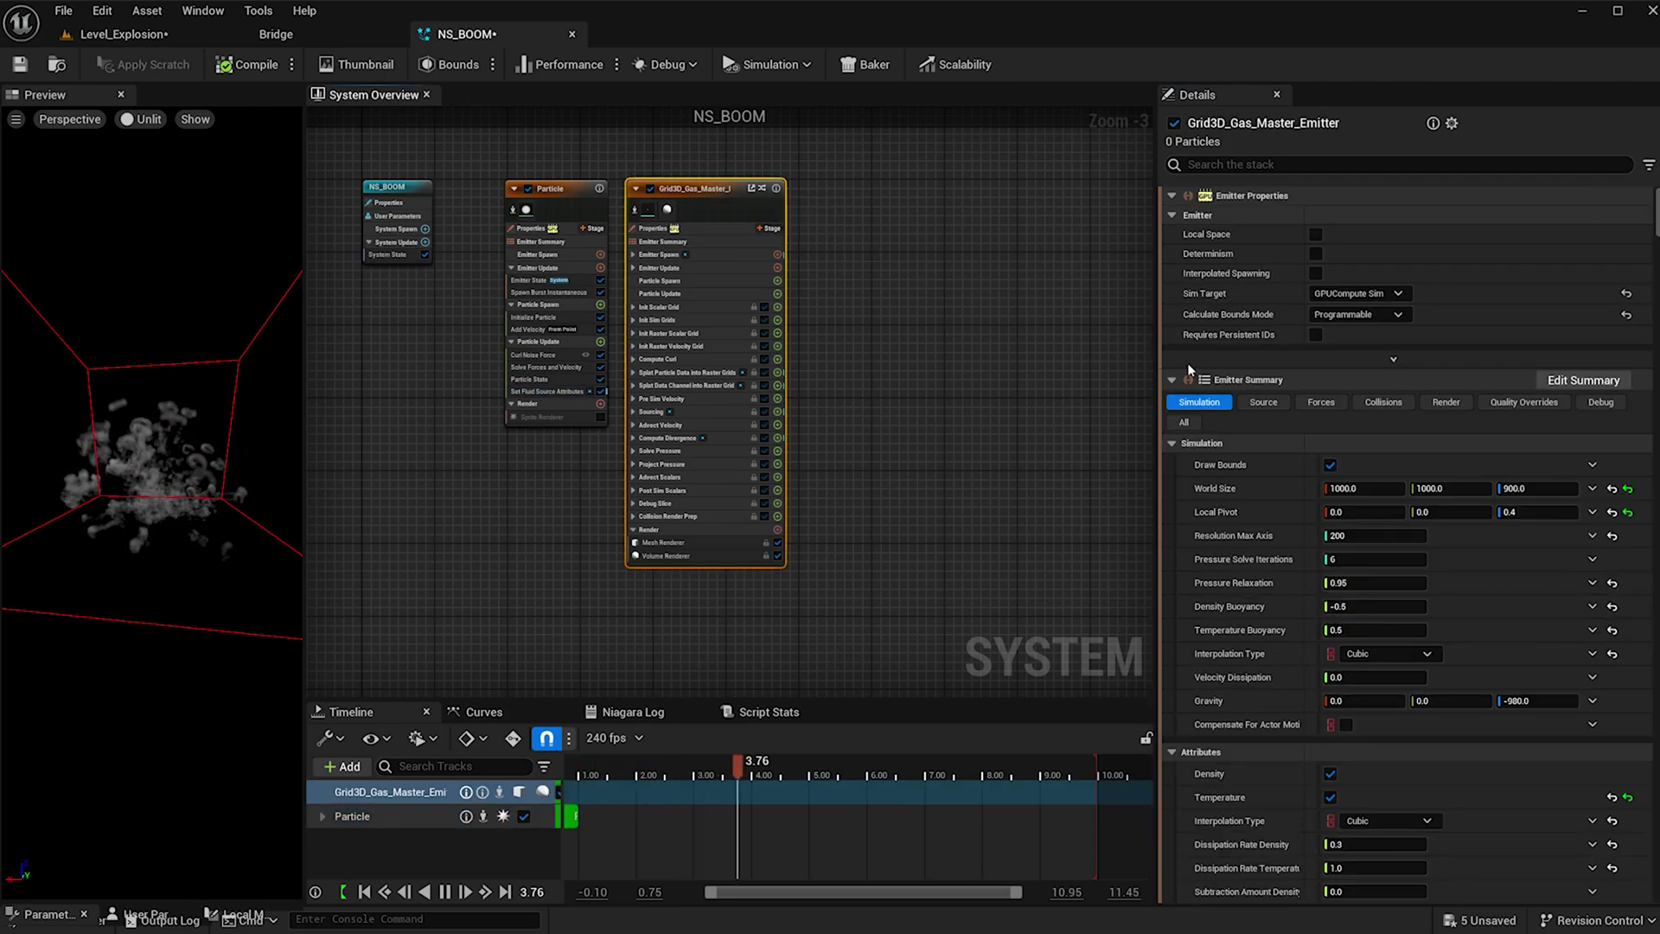
pyautogui.click(1265, 402)
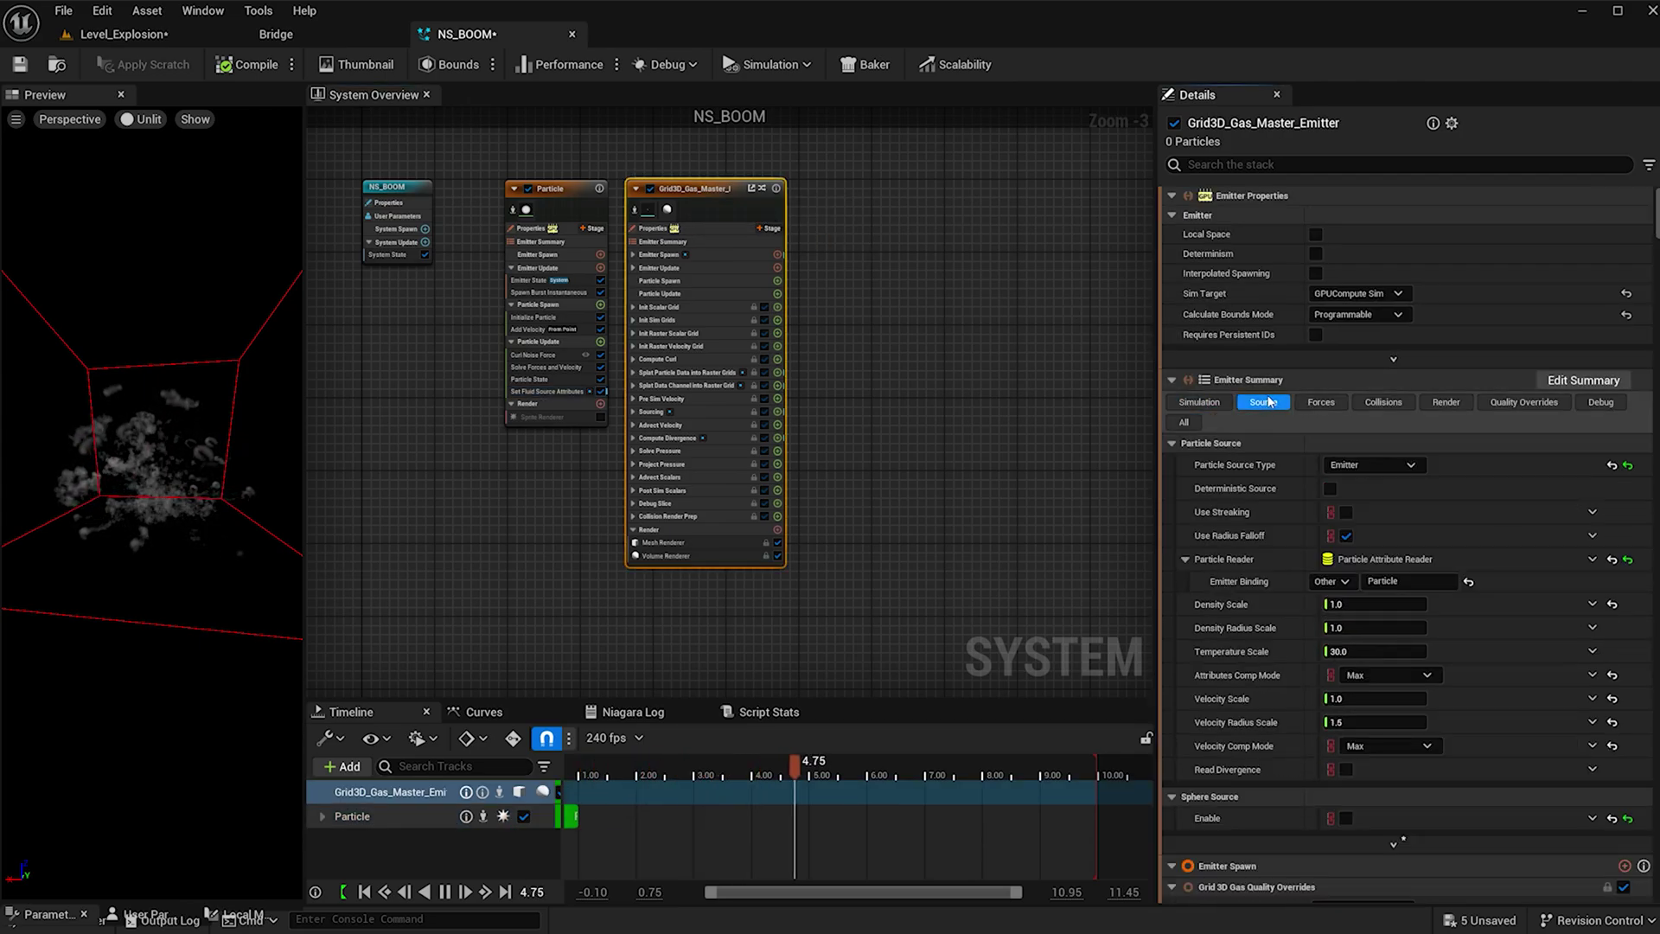
pyautogui.click(1347, 769)
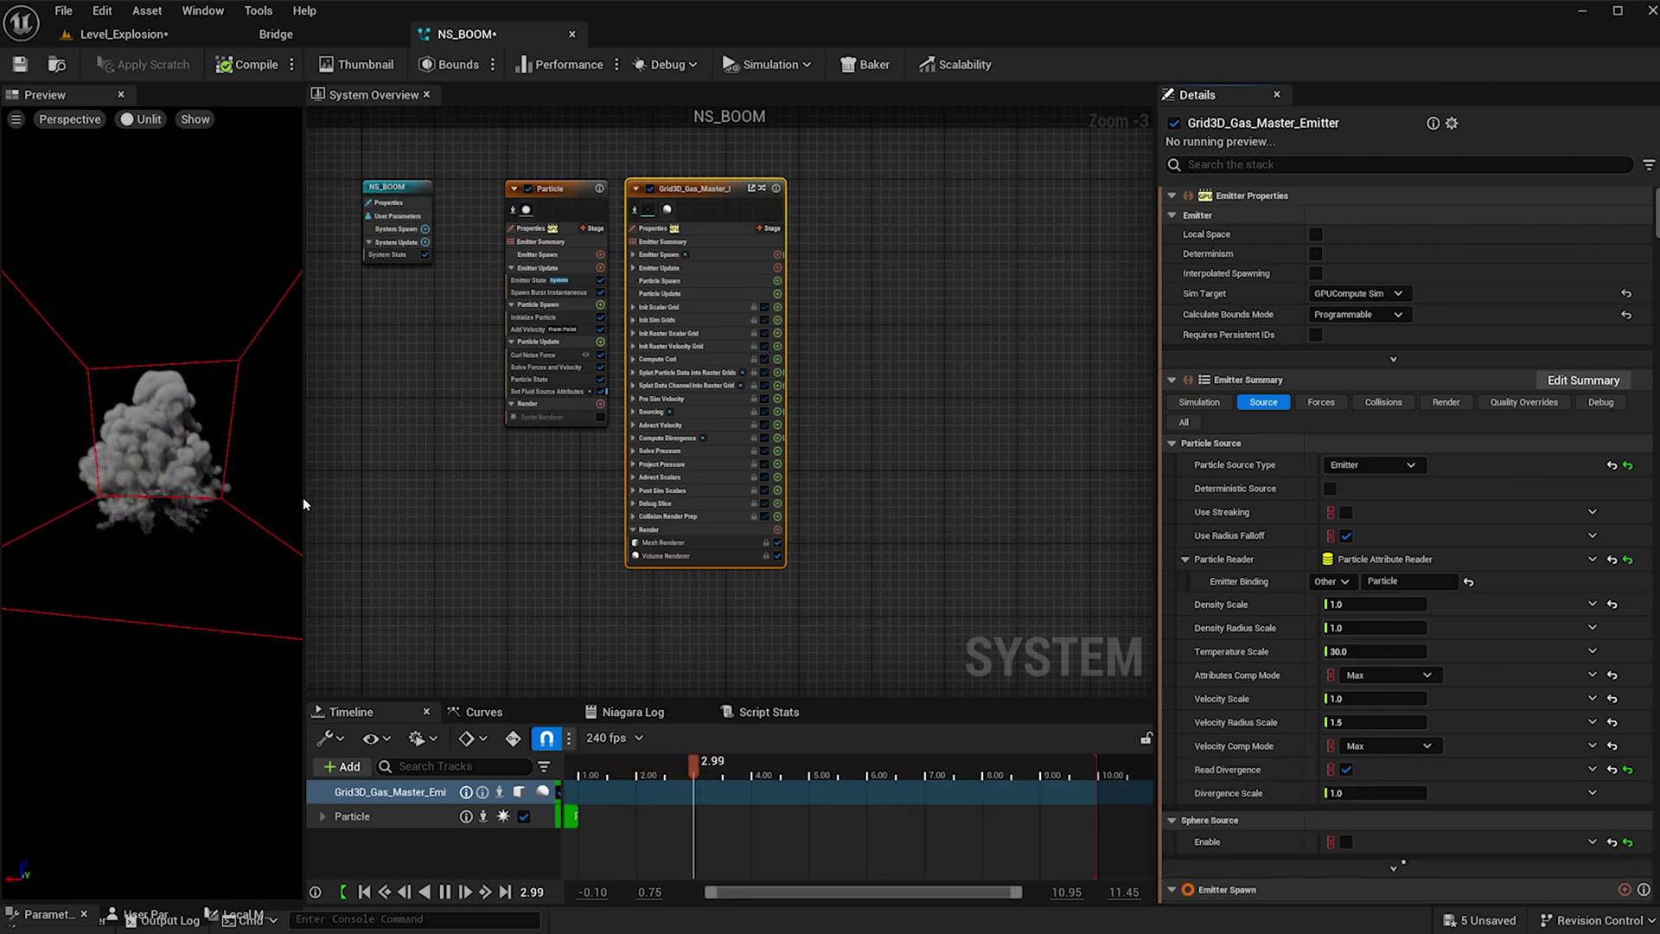
pyautogui.click(1351, 654)
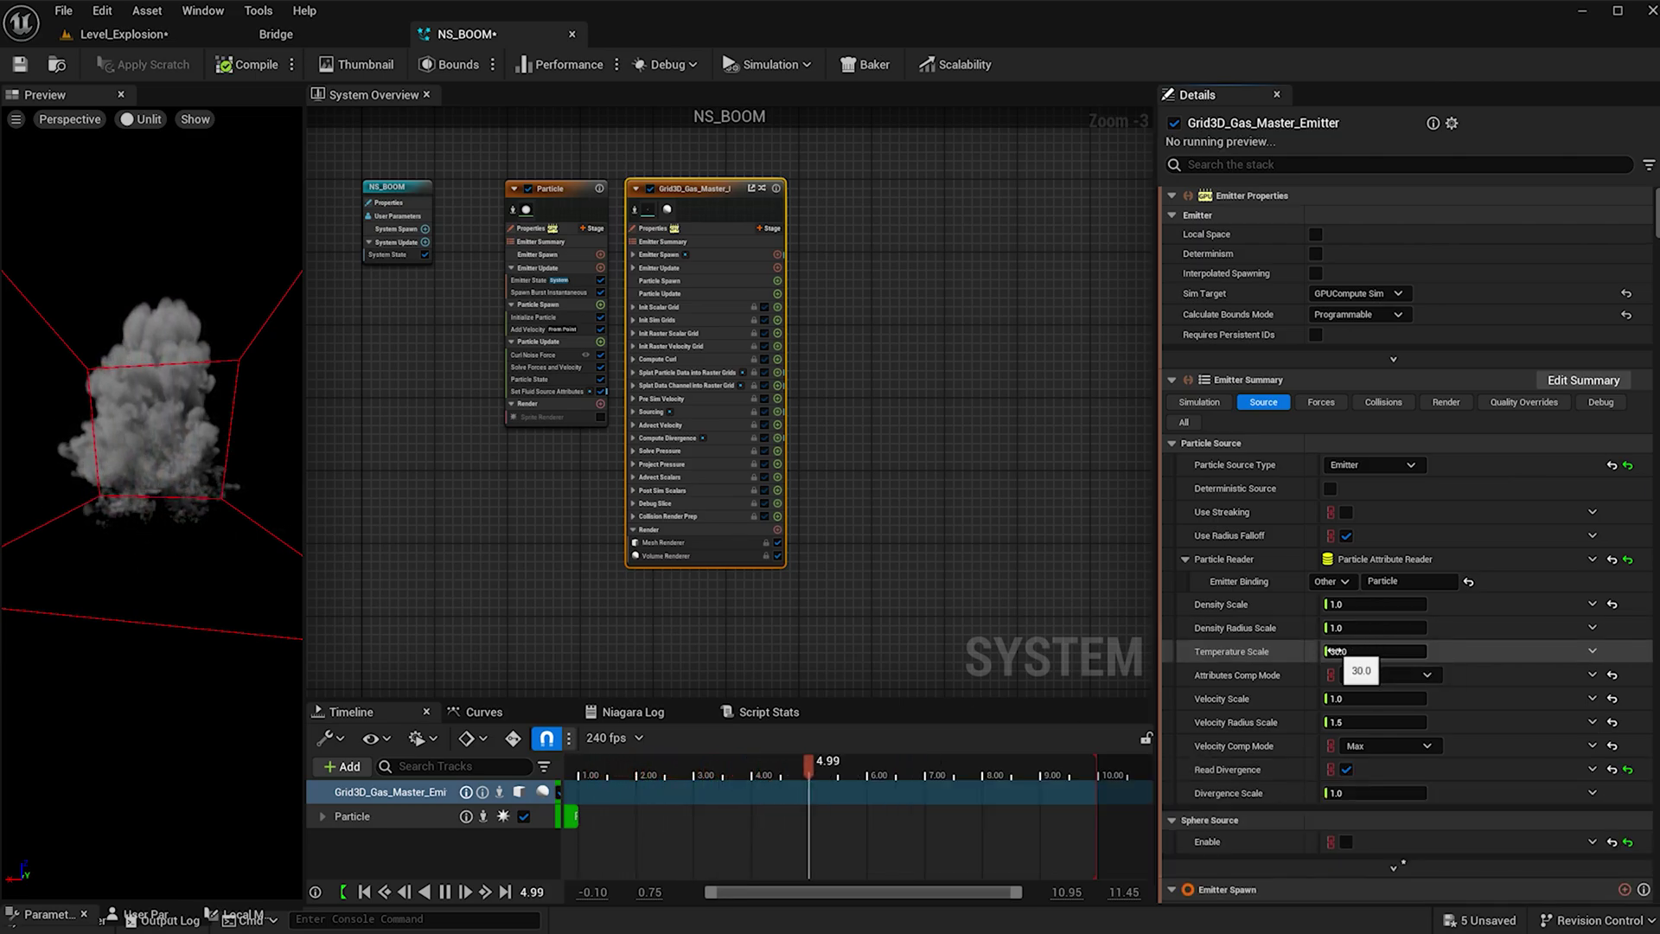
pyautogui.write('25')
pyautogui.press('Return')
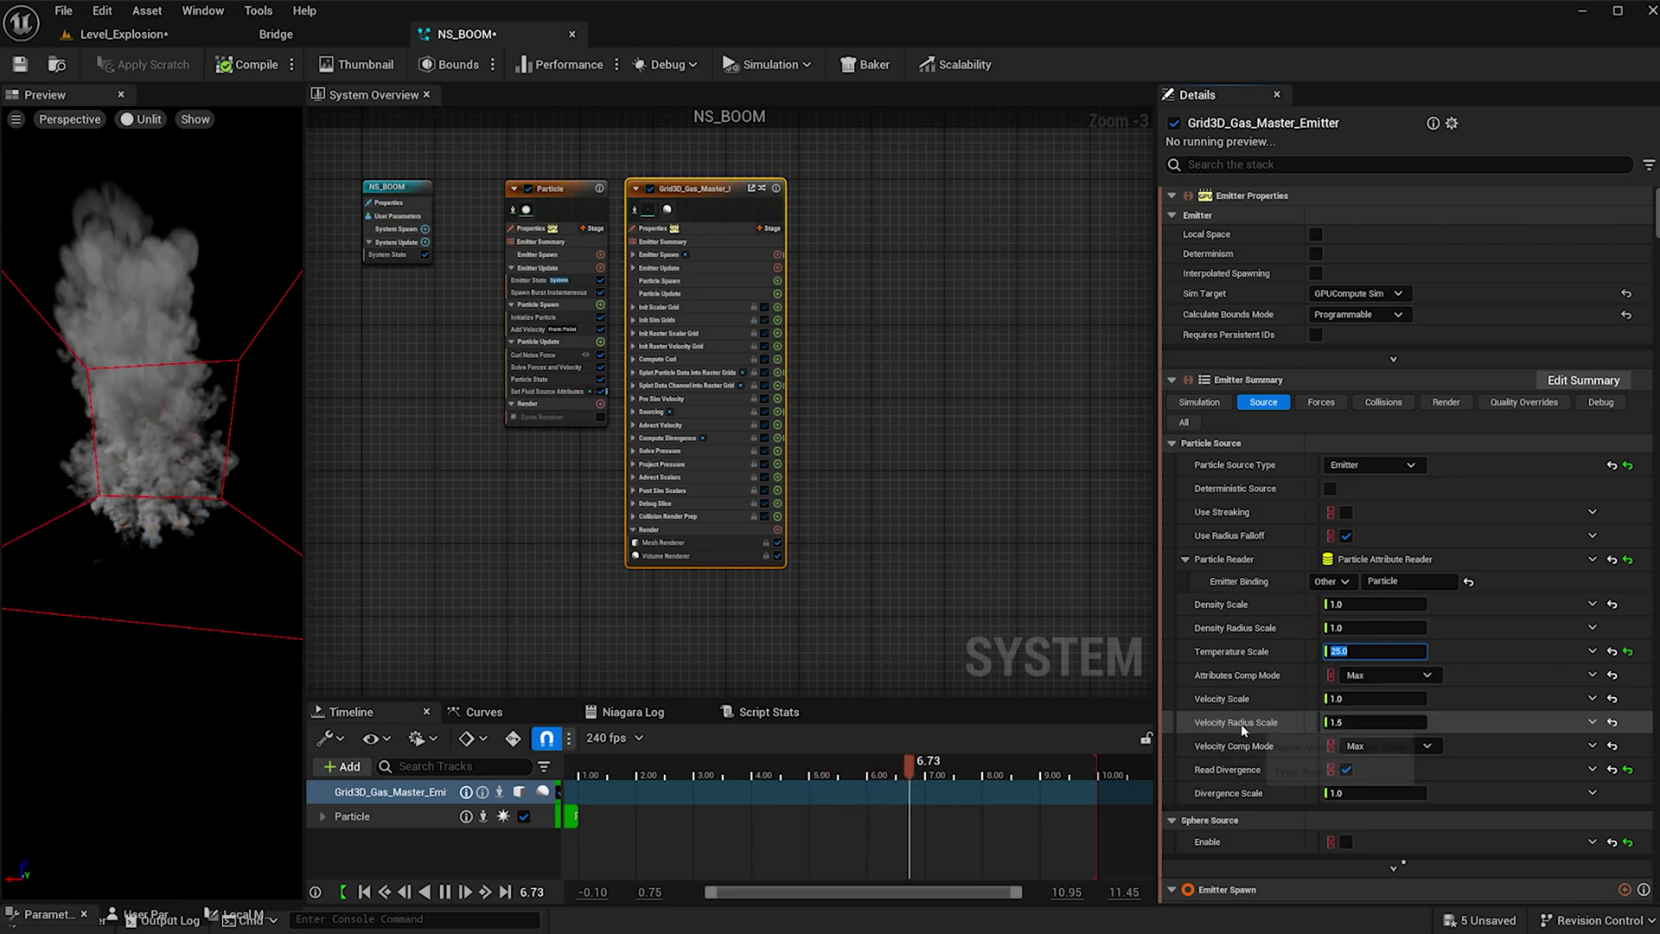
# Make the gas emitter's Velocity Scale a Random Range Float with a minimum of 1.5 and a maximum of 4
pyautogui.click(1592, 699)
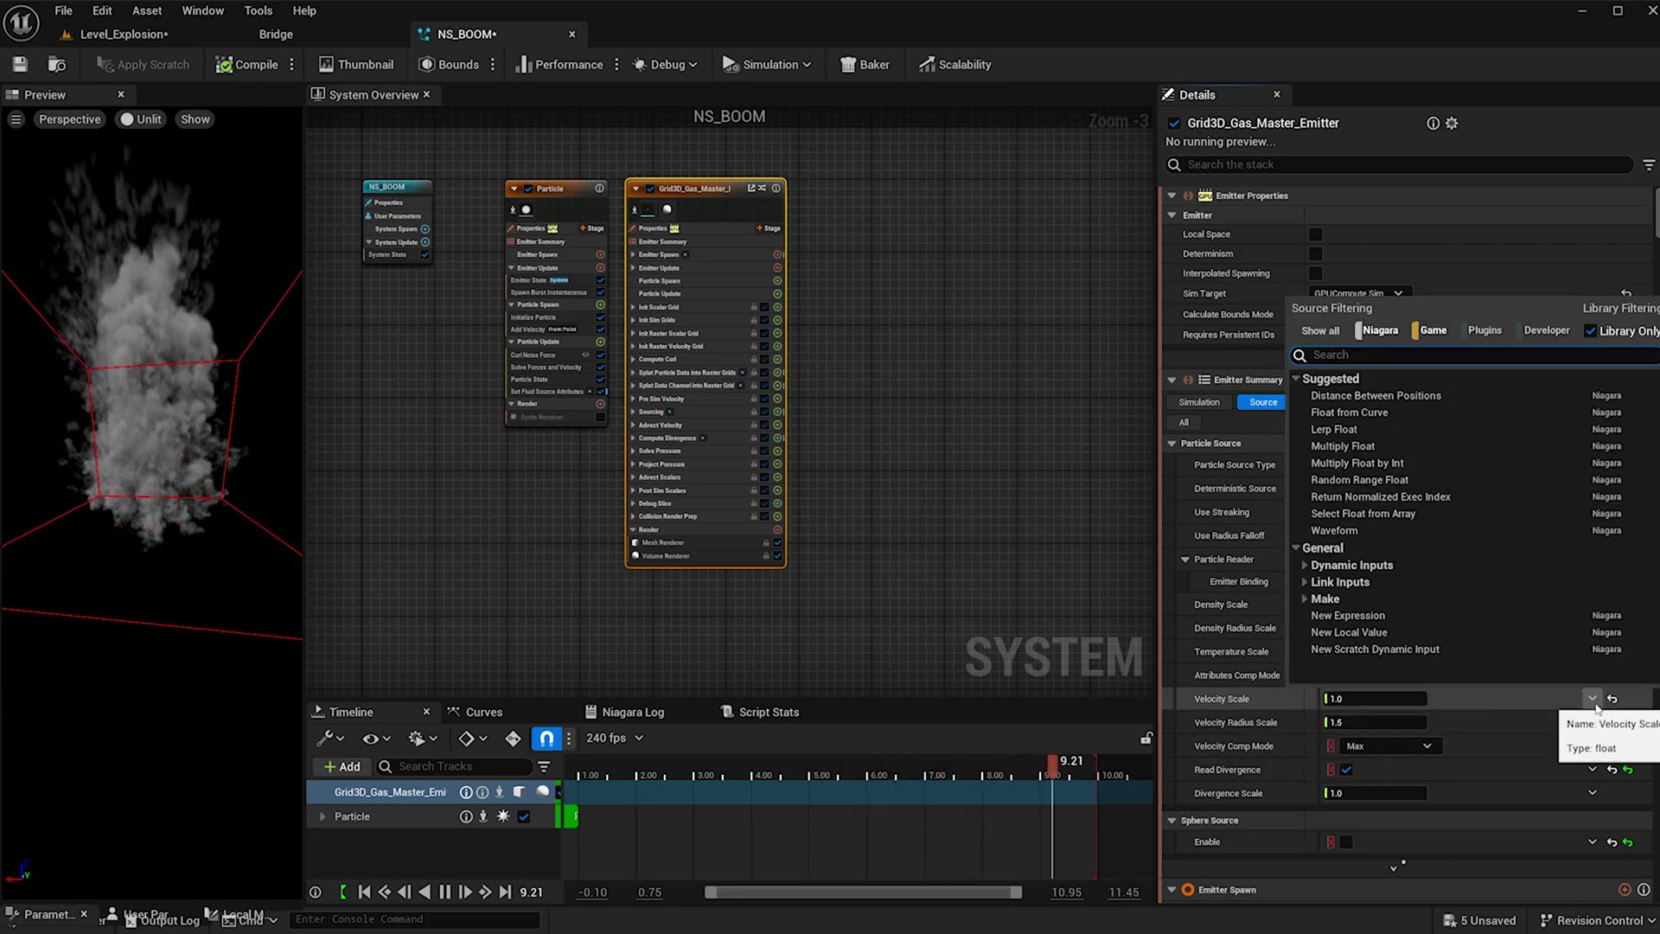
pyautogui.click(1410, 480)
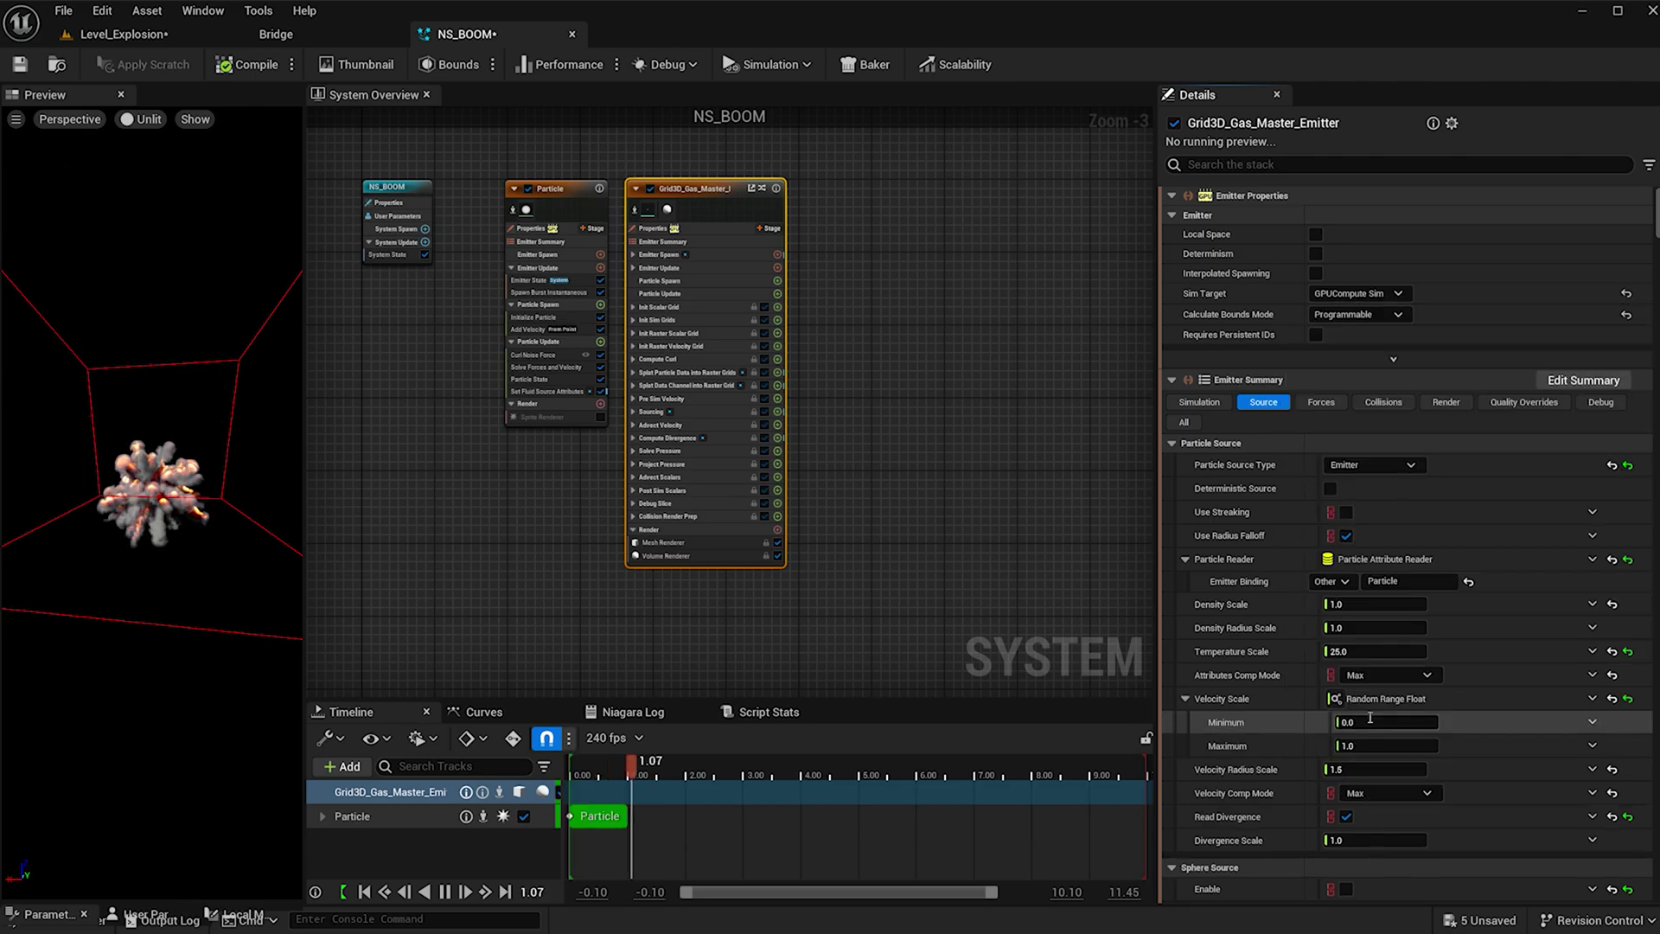
pyautogui.click(1370, 721)
pyautogui.write('1.5')
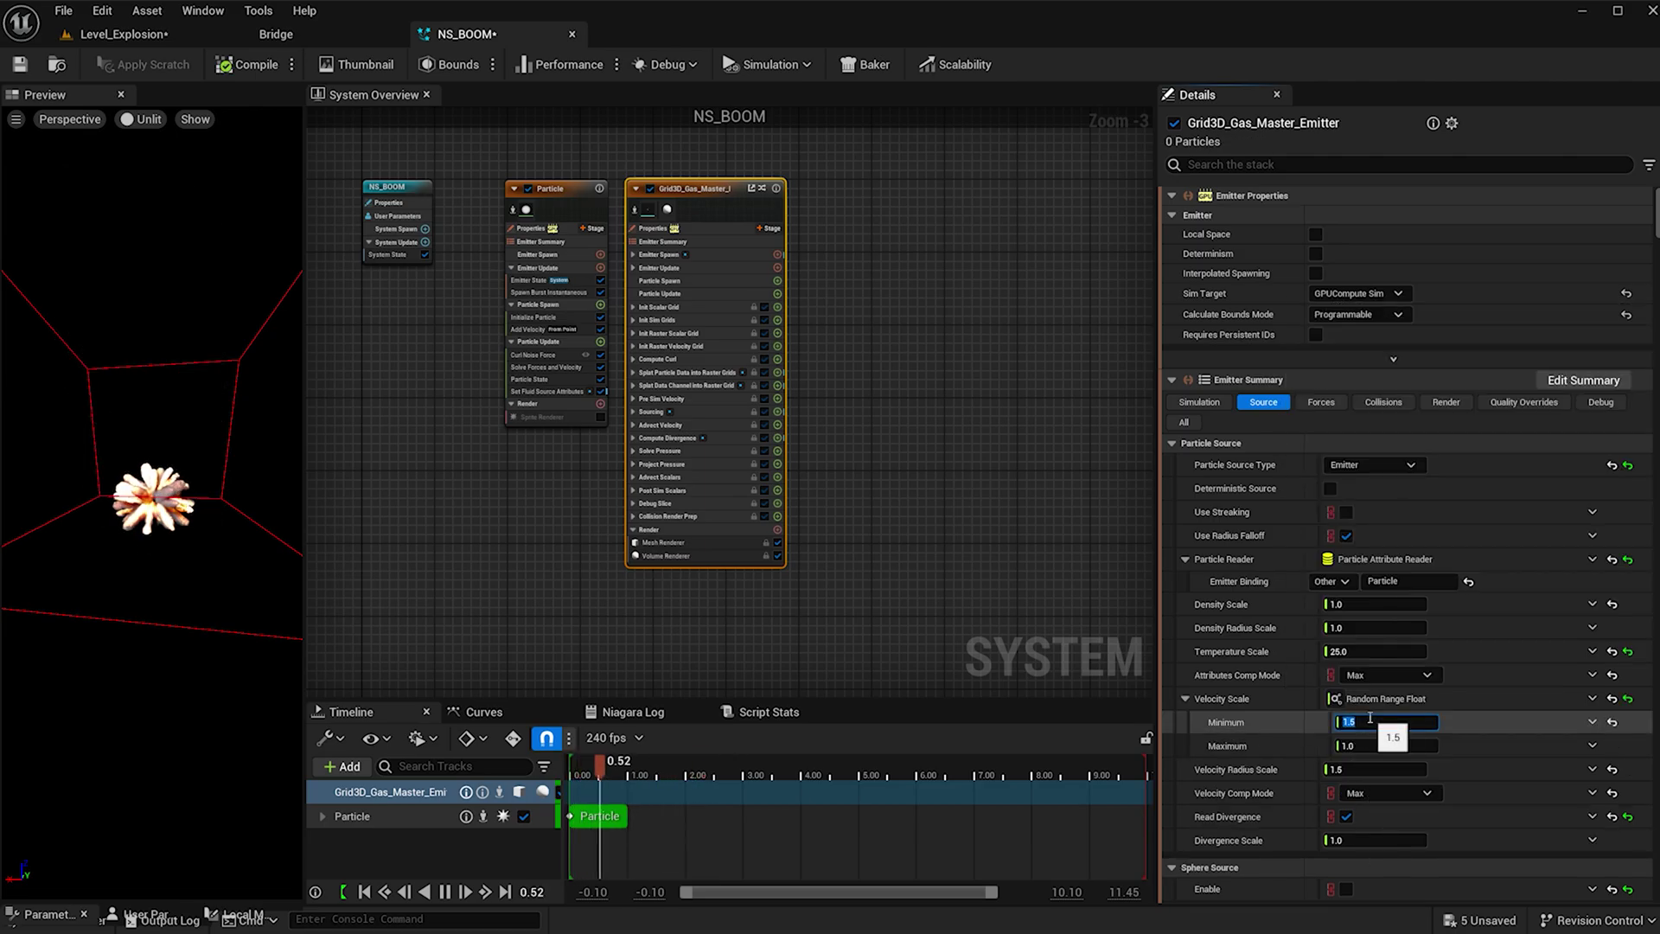
pyautogui.click(1361, 746)
pyautogui.write('4')
pyautogui.press('Return')
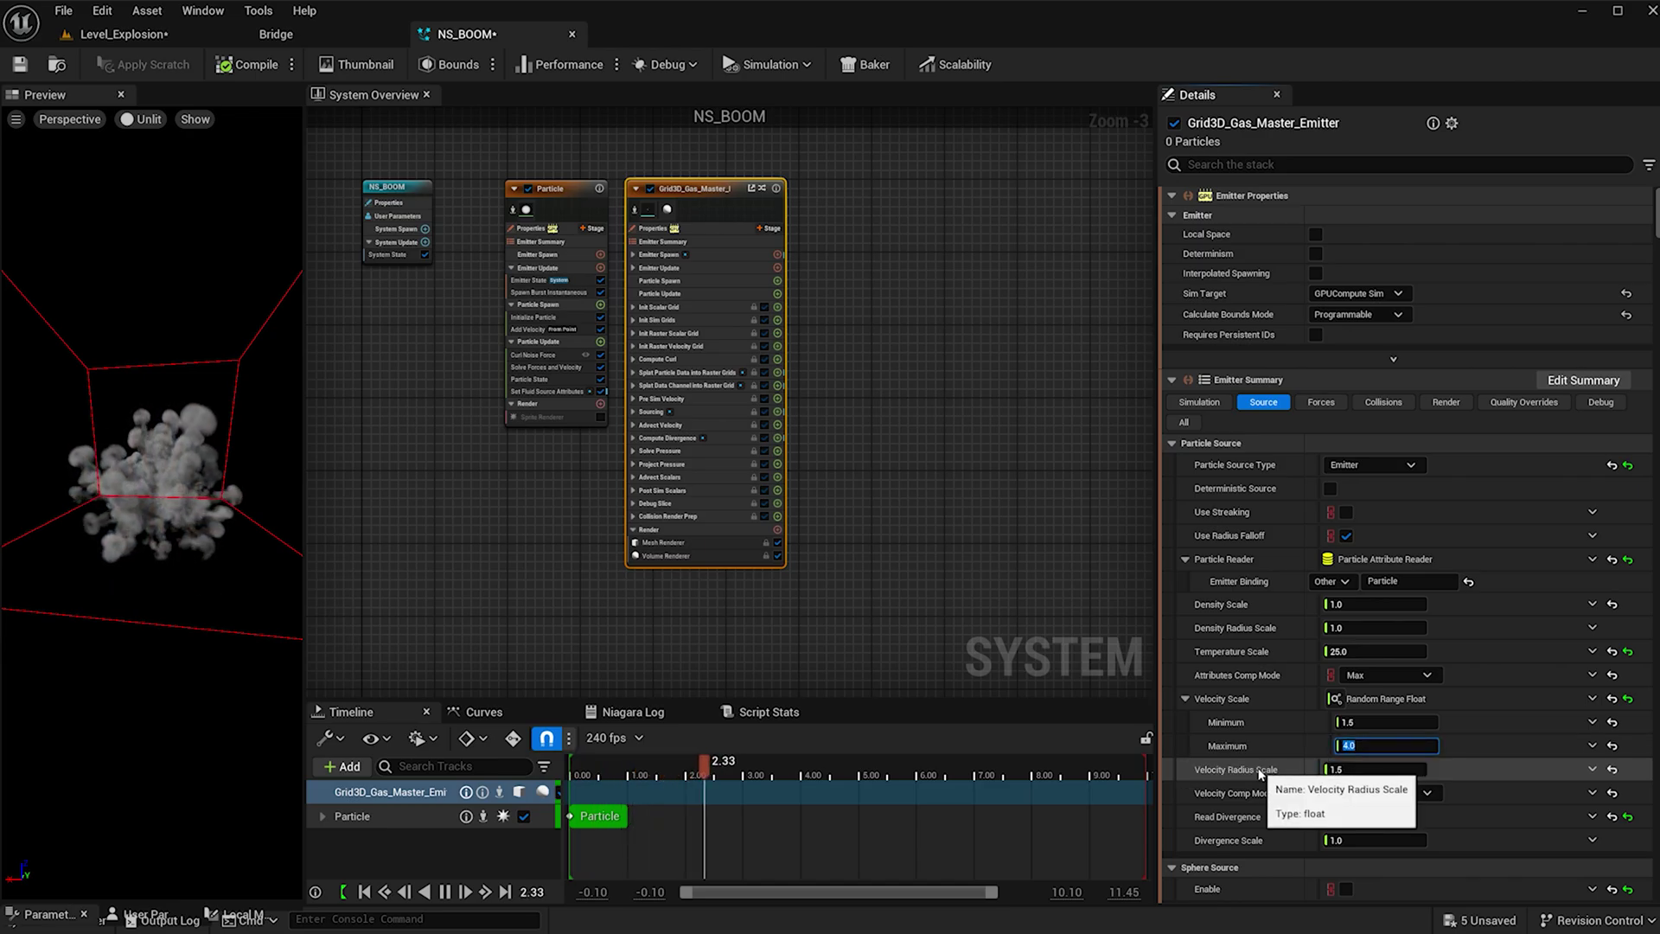
# Make the gas emitter's Velocity Radius Scale a Random Range Float with a minimum of 1 and a maximum of 2.5
pyautogui.click(1592, 768)
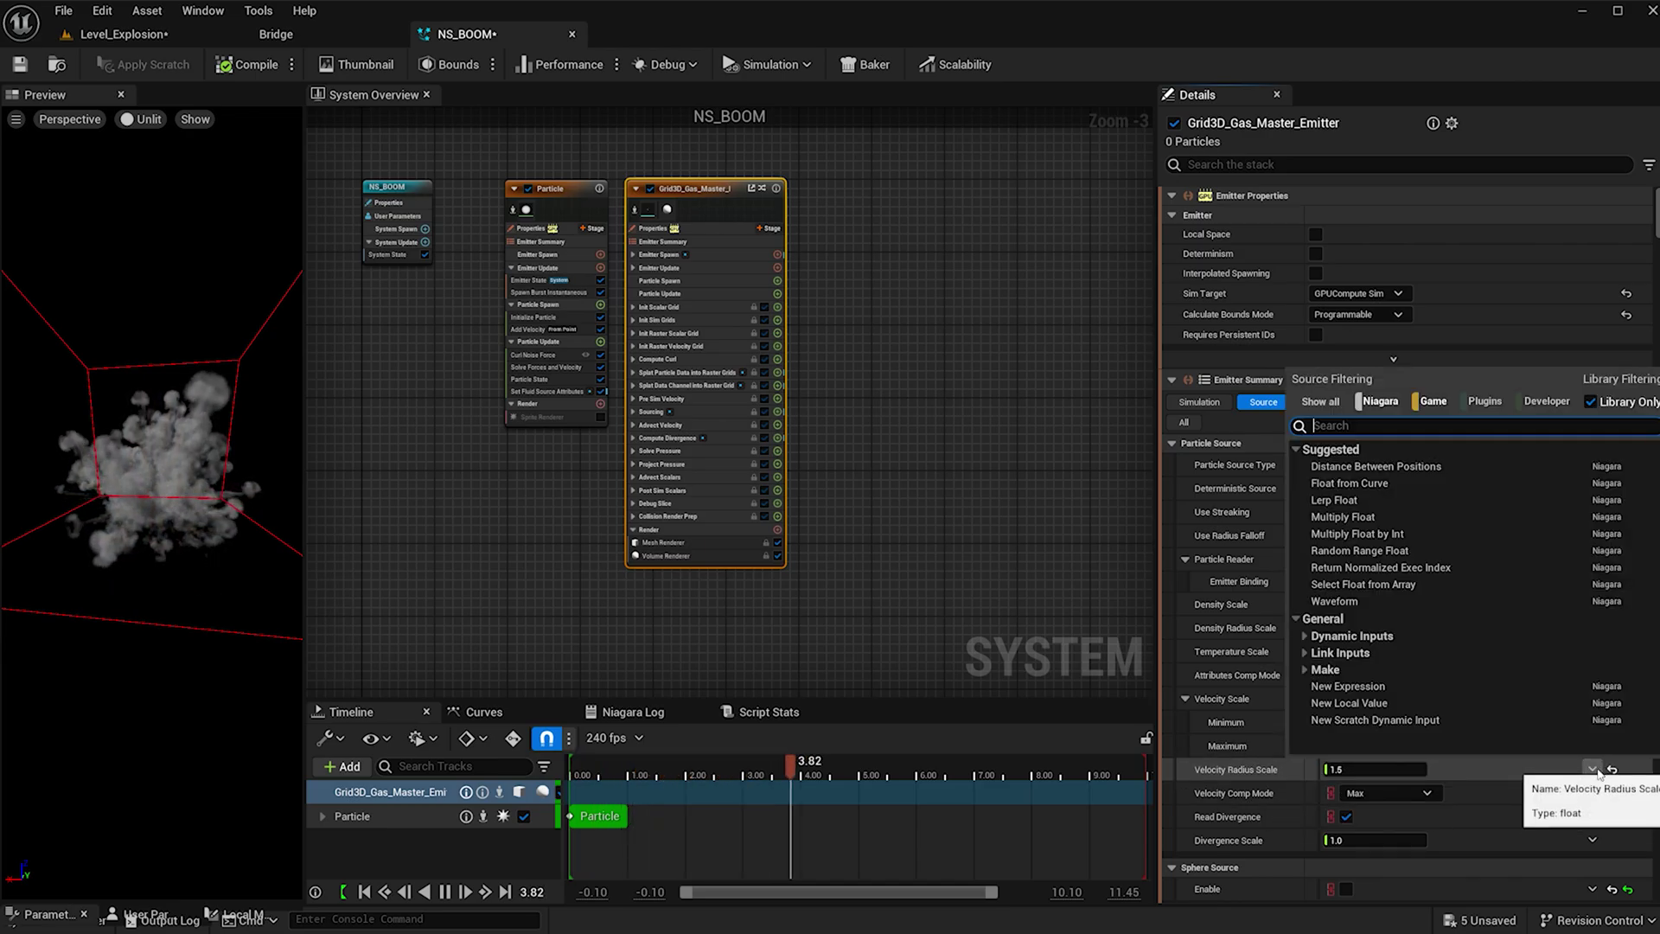
pyautogui.click(1415, 552)
pyautogui.click(1359, 790)
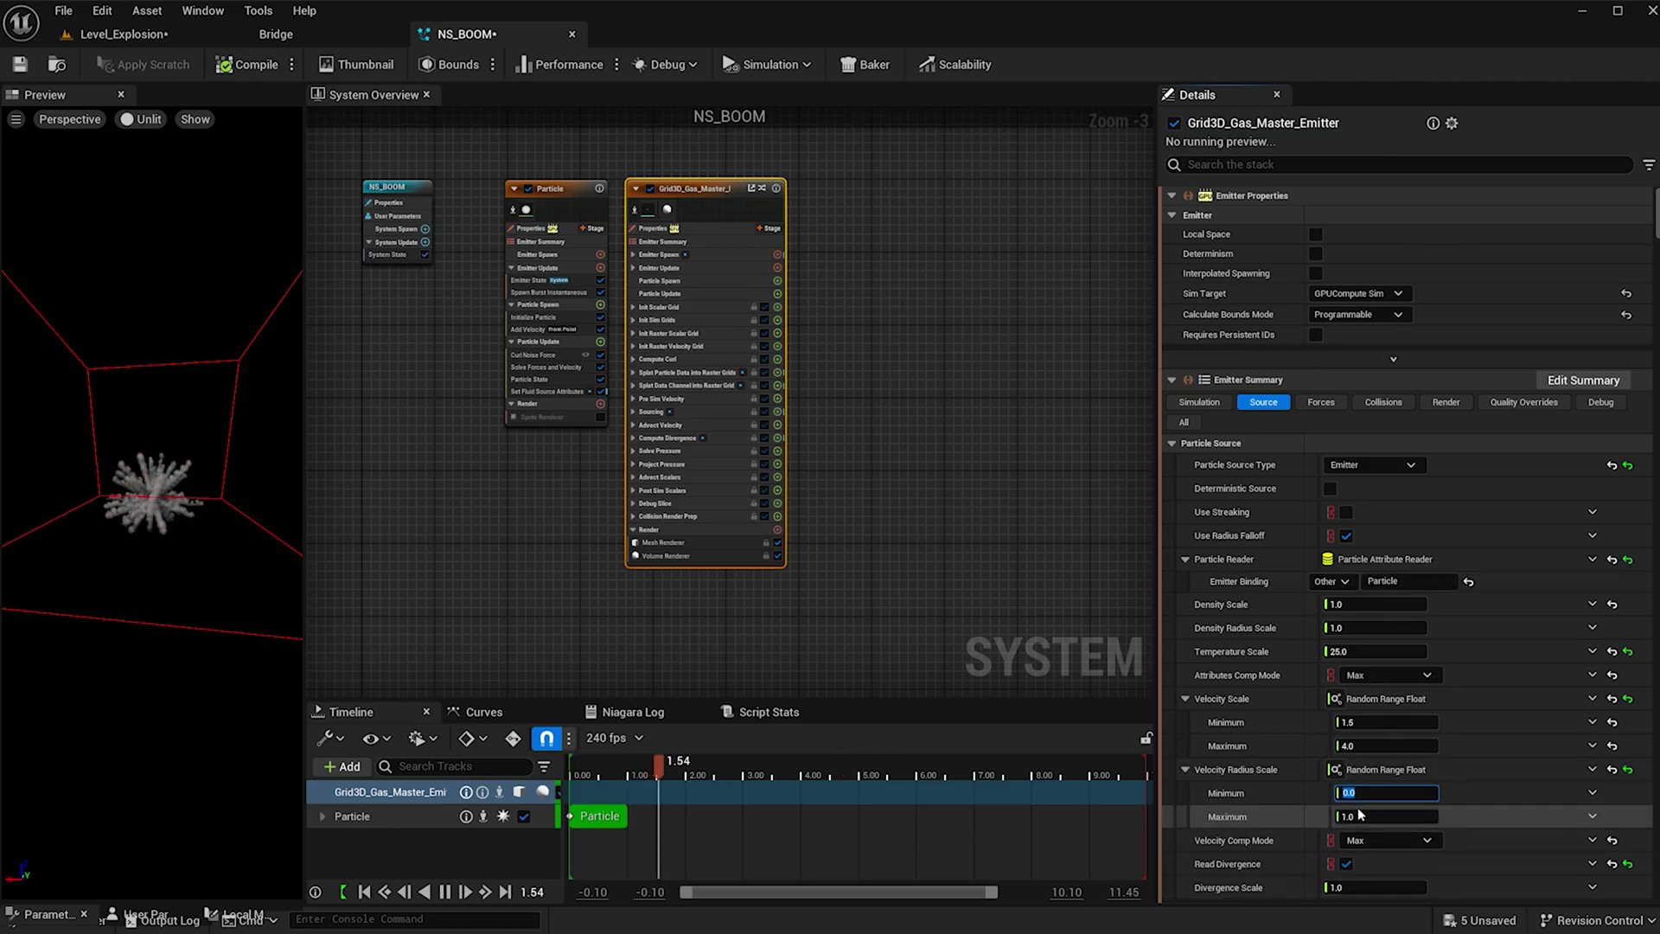
pyautogui.write('2.5')
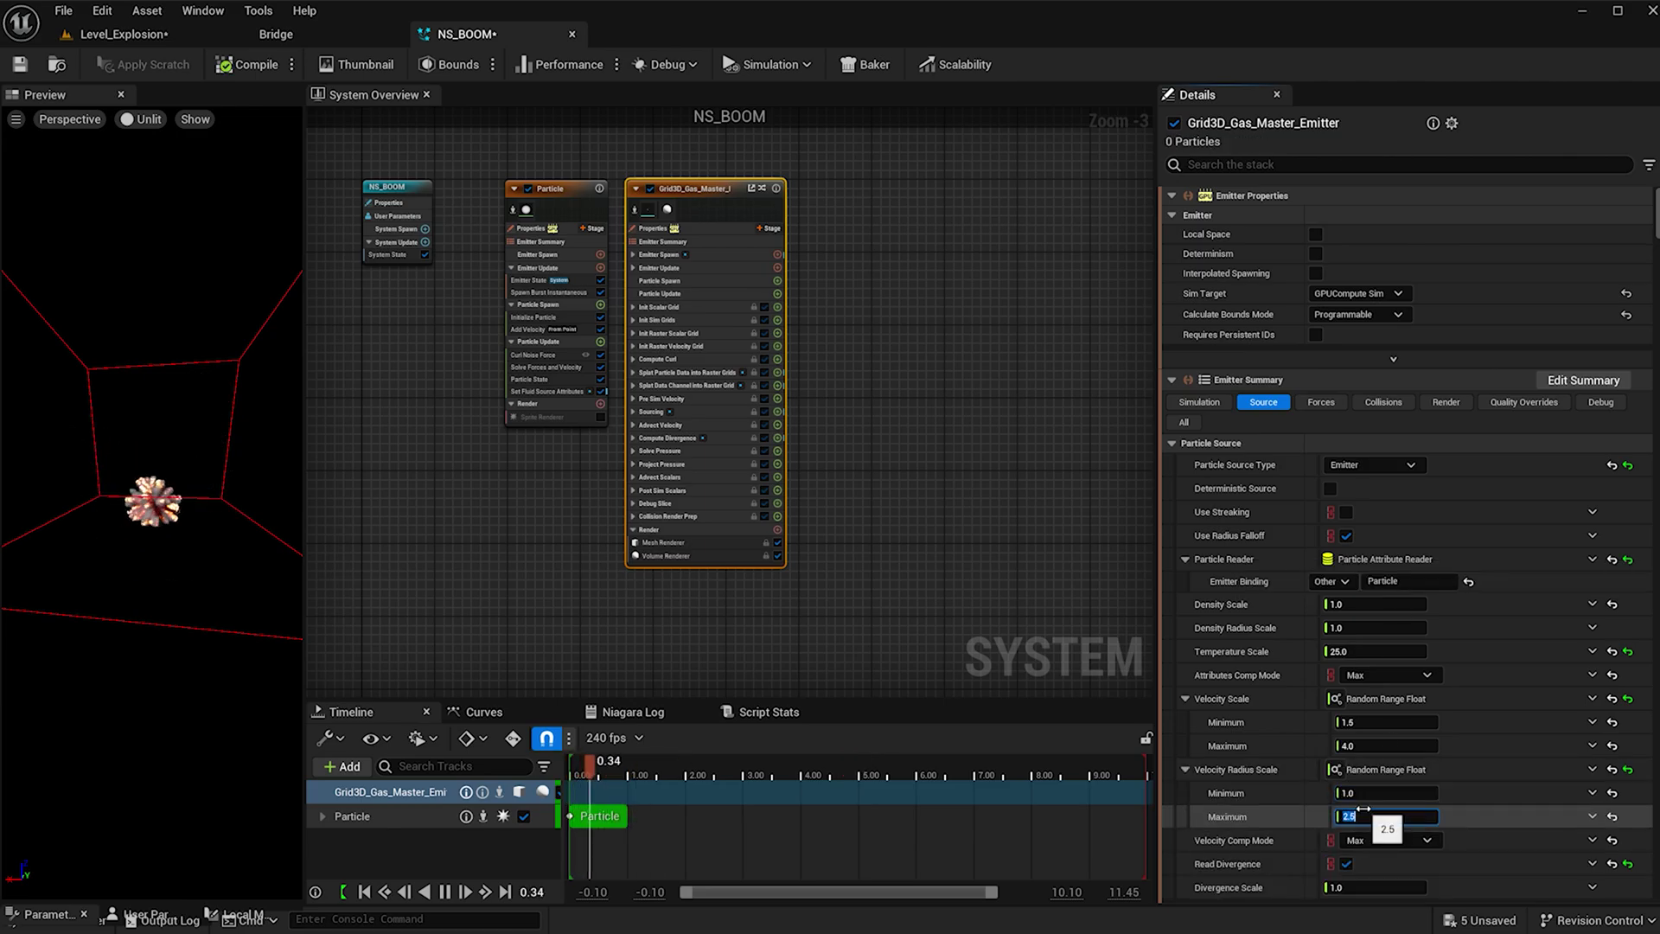
# In the gas emitter's simulation settings, set Density Buoyancy to -0.25 and Temperature Buoyancy to 0.4
pyautogui.click(1222, 406)
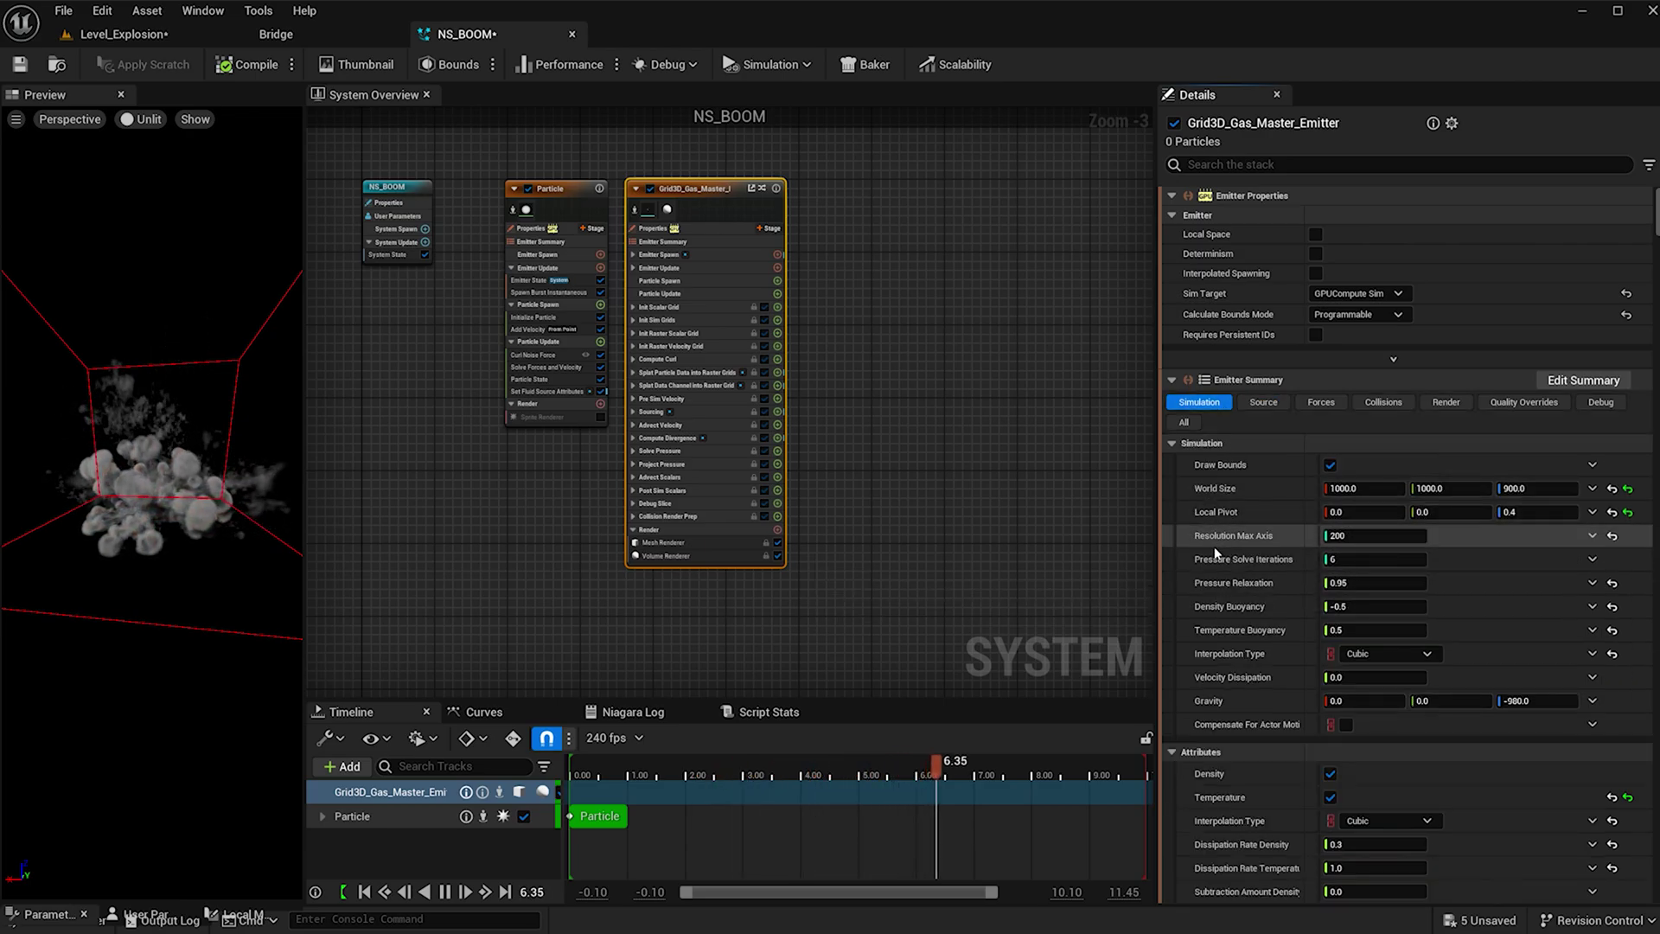
pyautogui.moveTo(1242, 543)
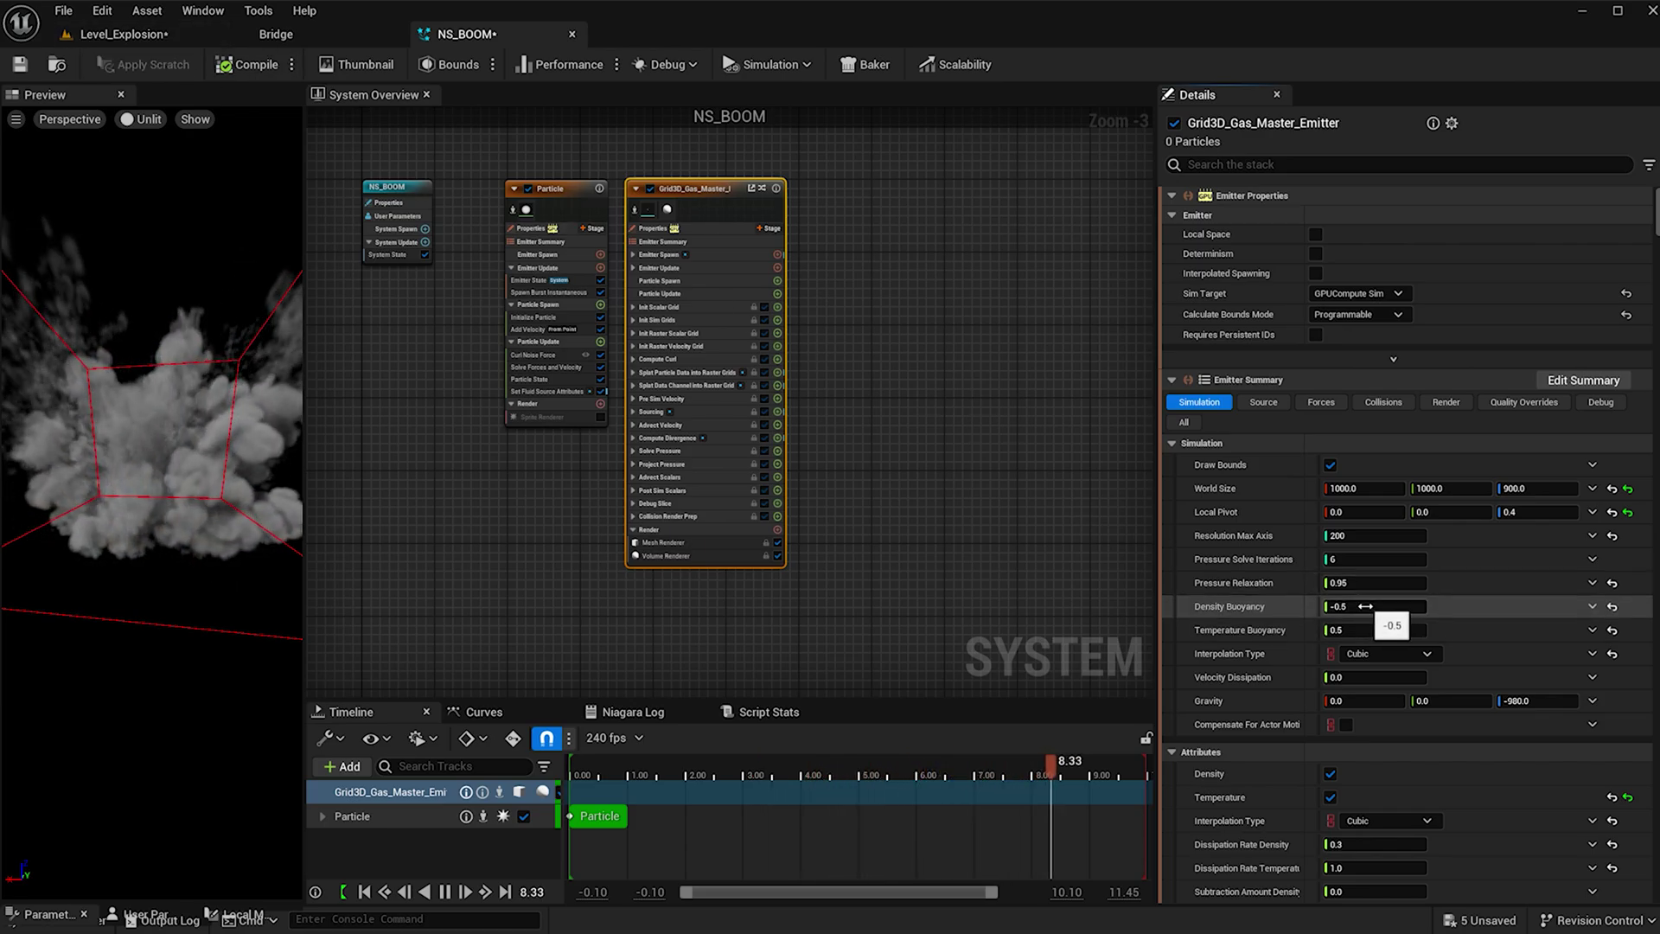
pyautogui.moveTo(1236, 604)
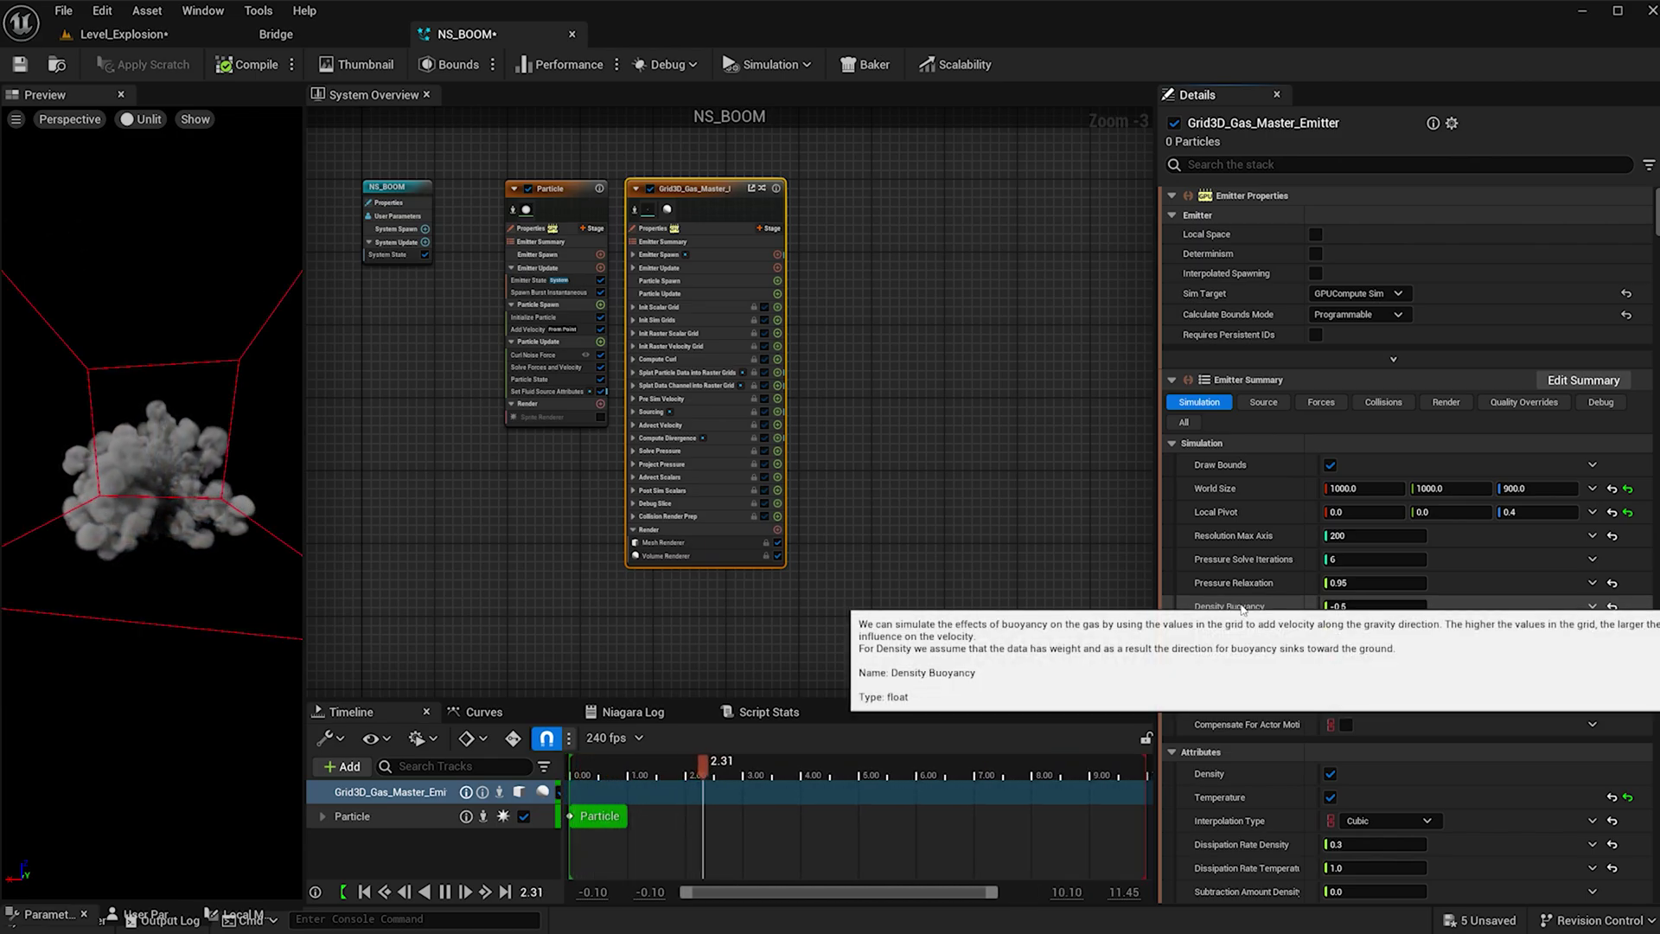
pyautogui.click(1345, 607)
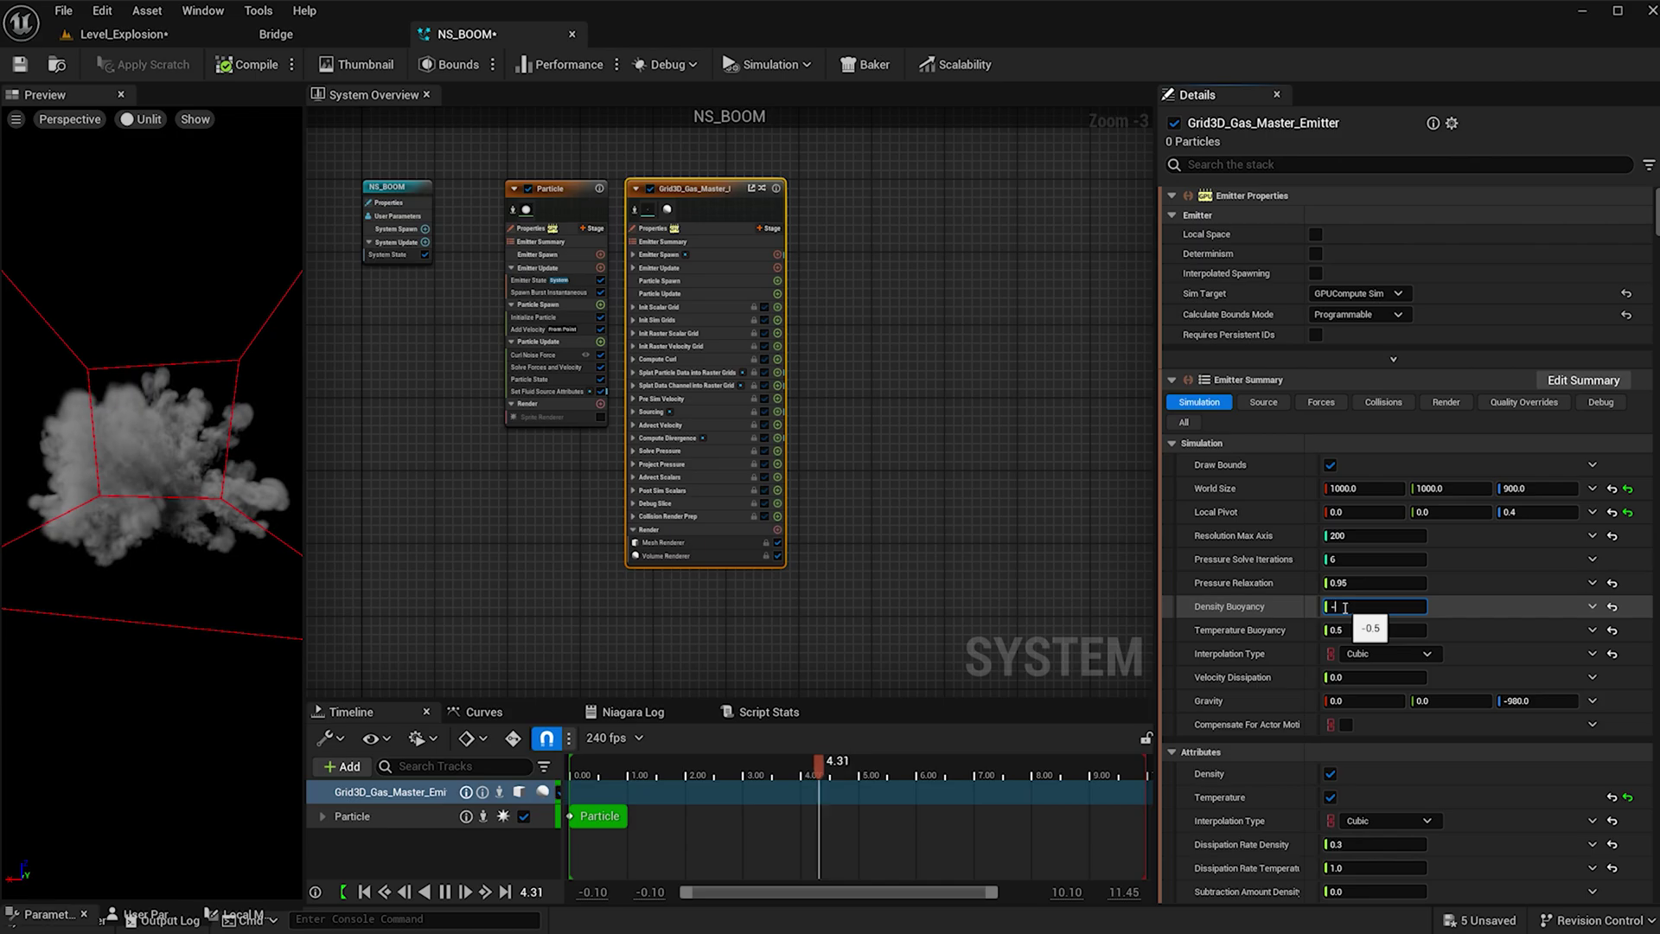
pyautogui.write('-0.25')
pyautogui.click(1350, 630)
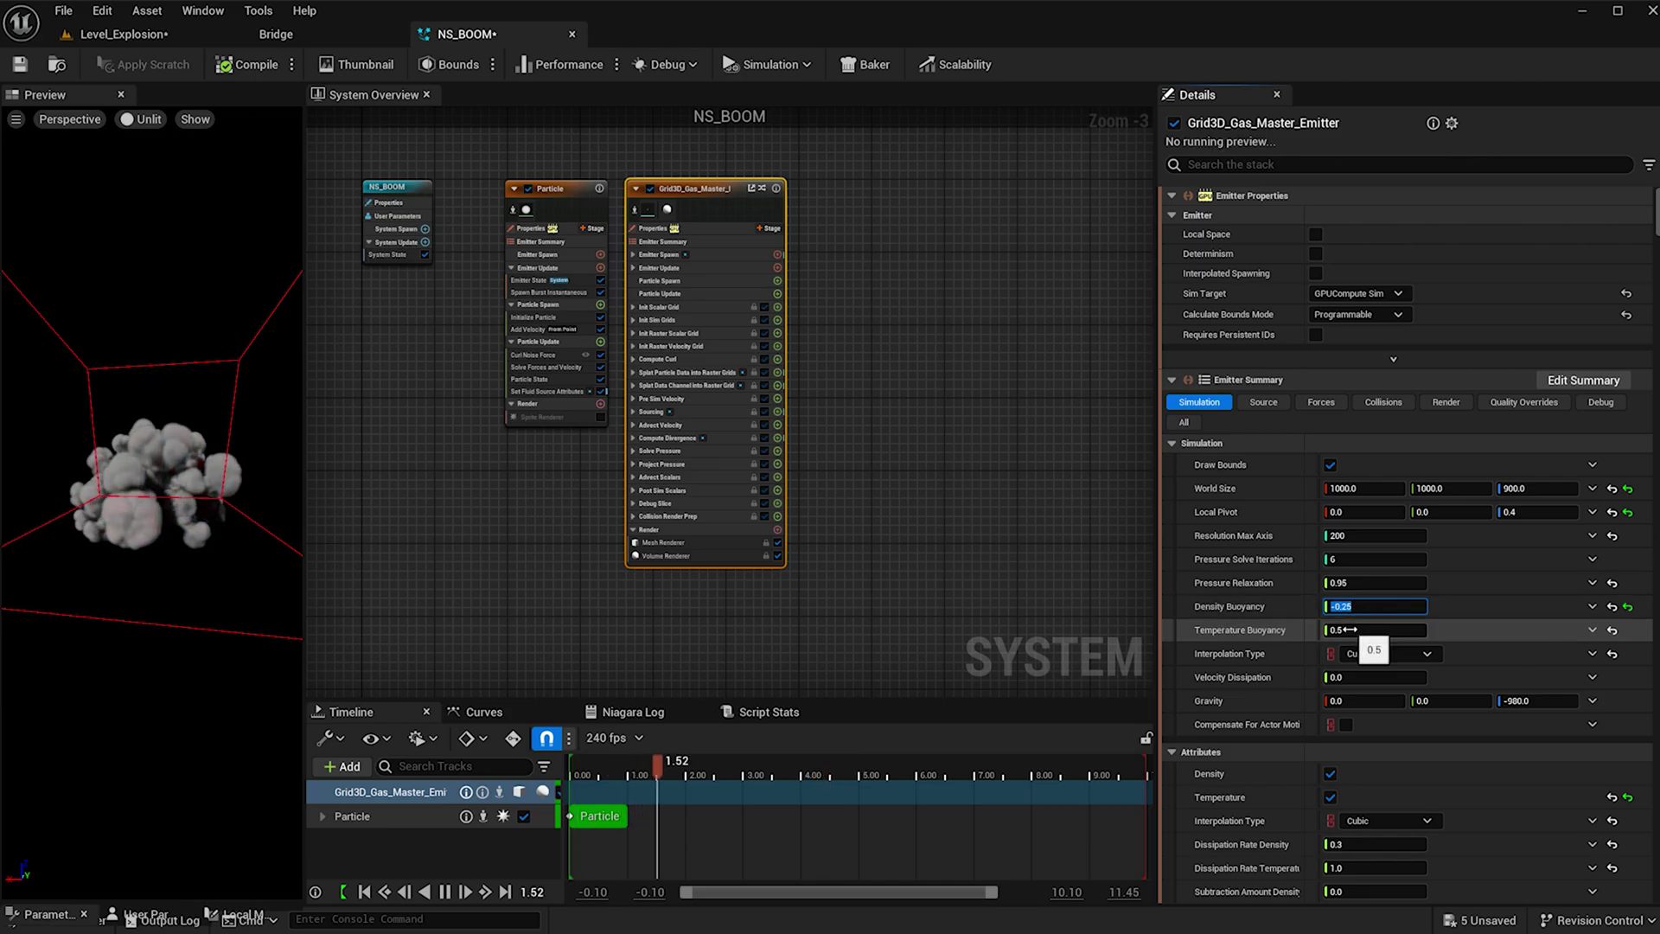
pyautogui.write('0.4')
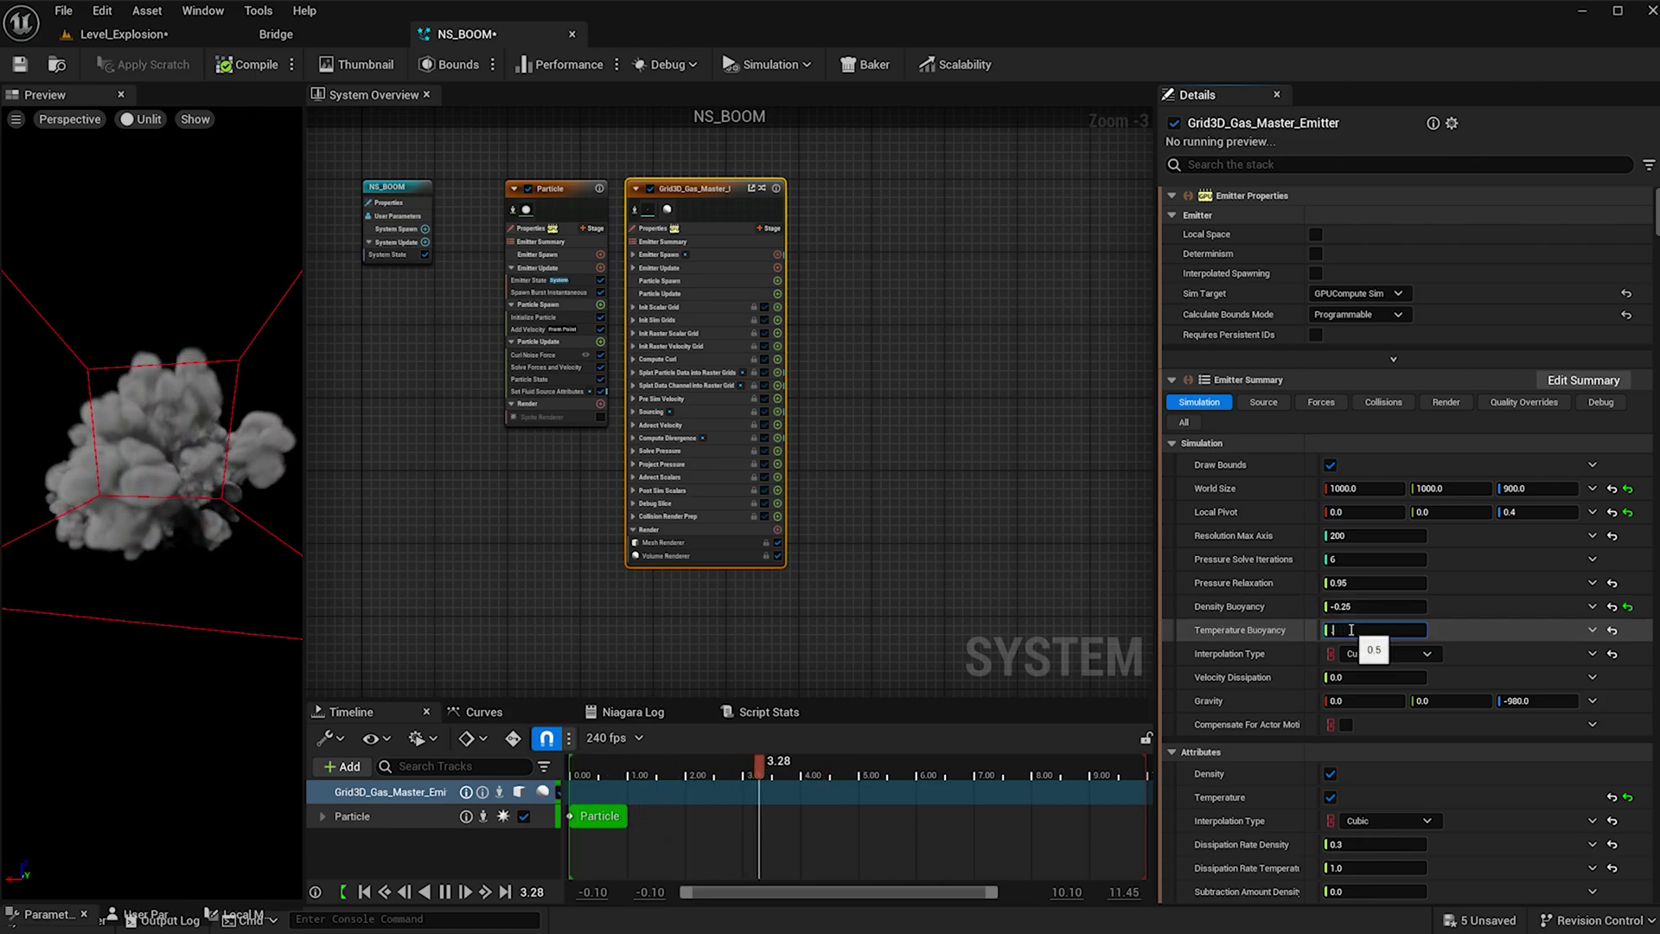
pyautogui.press('Return')
# Set the gas emitter's Dissipation Rate Density to 0.7 and its Dissipation Rate Temperature to 1.4
pyautogui.scroll(-2, 1408, 782)
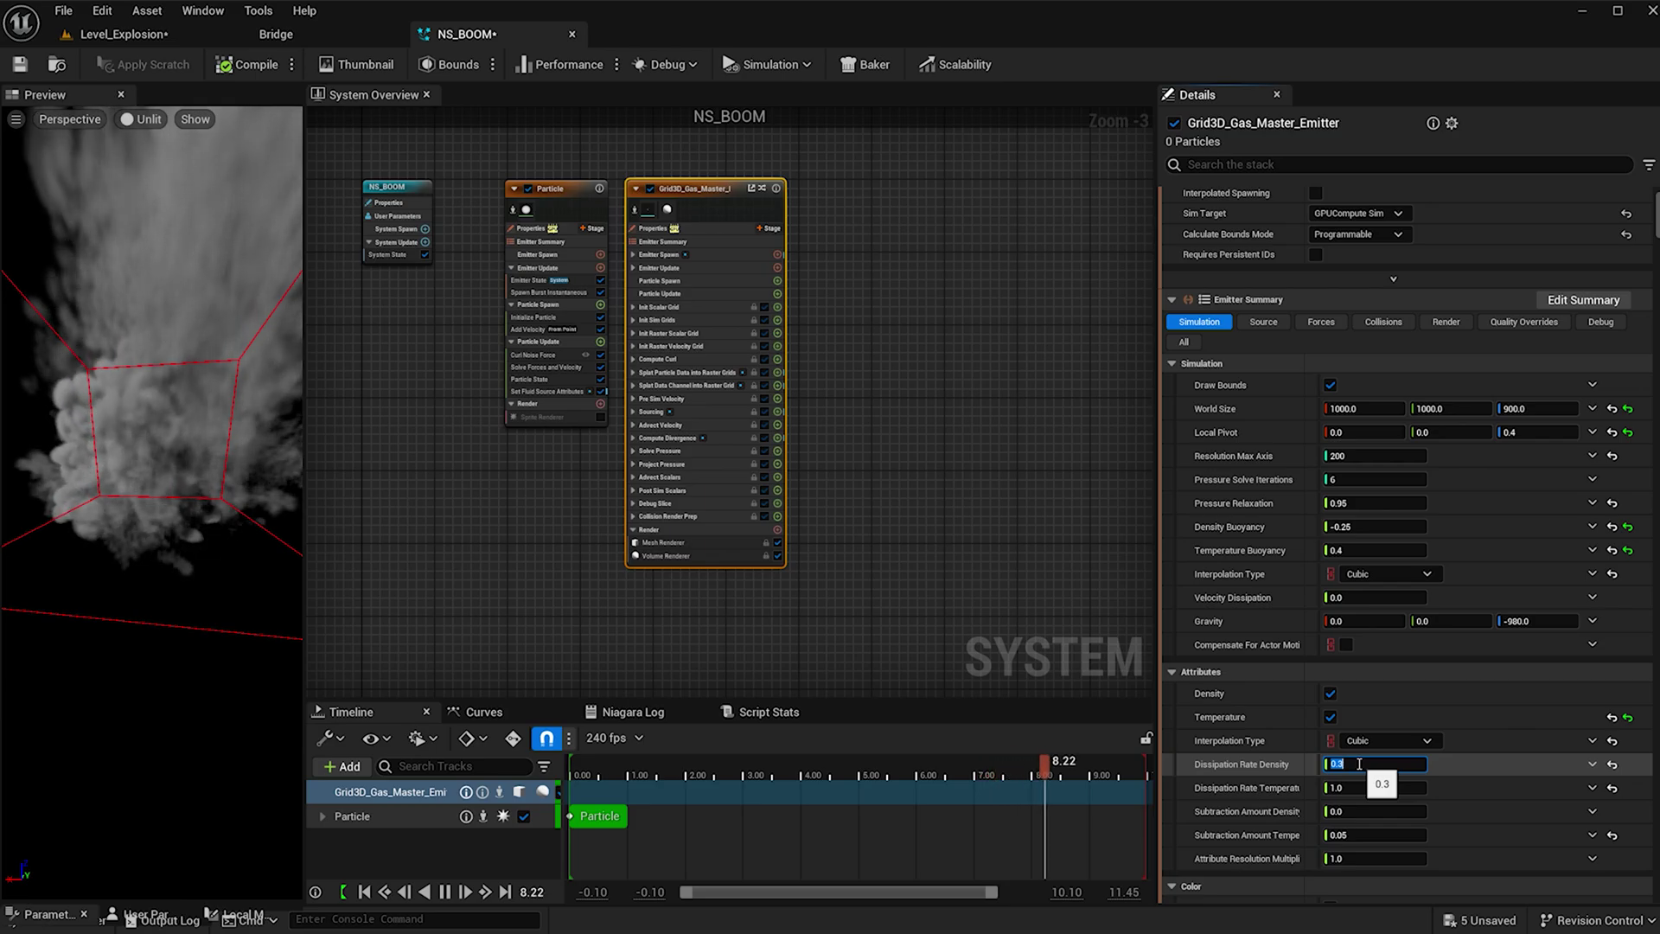
pyautogui.write('.7')
pyautogui.press('Return')
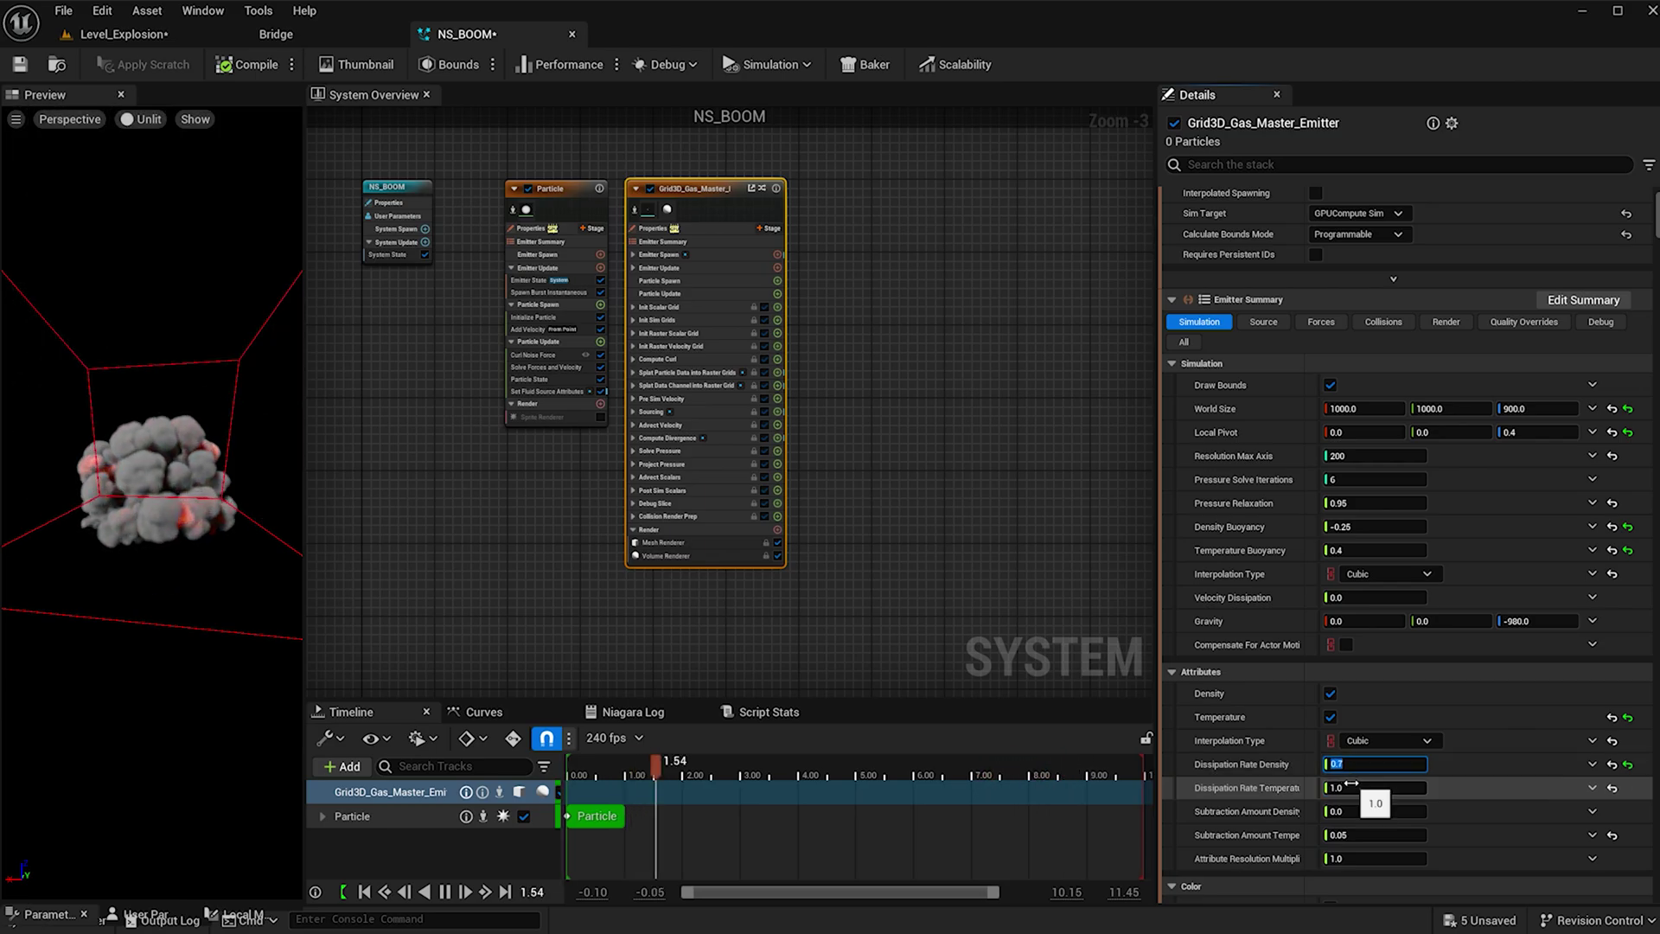
pyautogui.write('1.4')
pyautogui.press('Return')
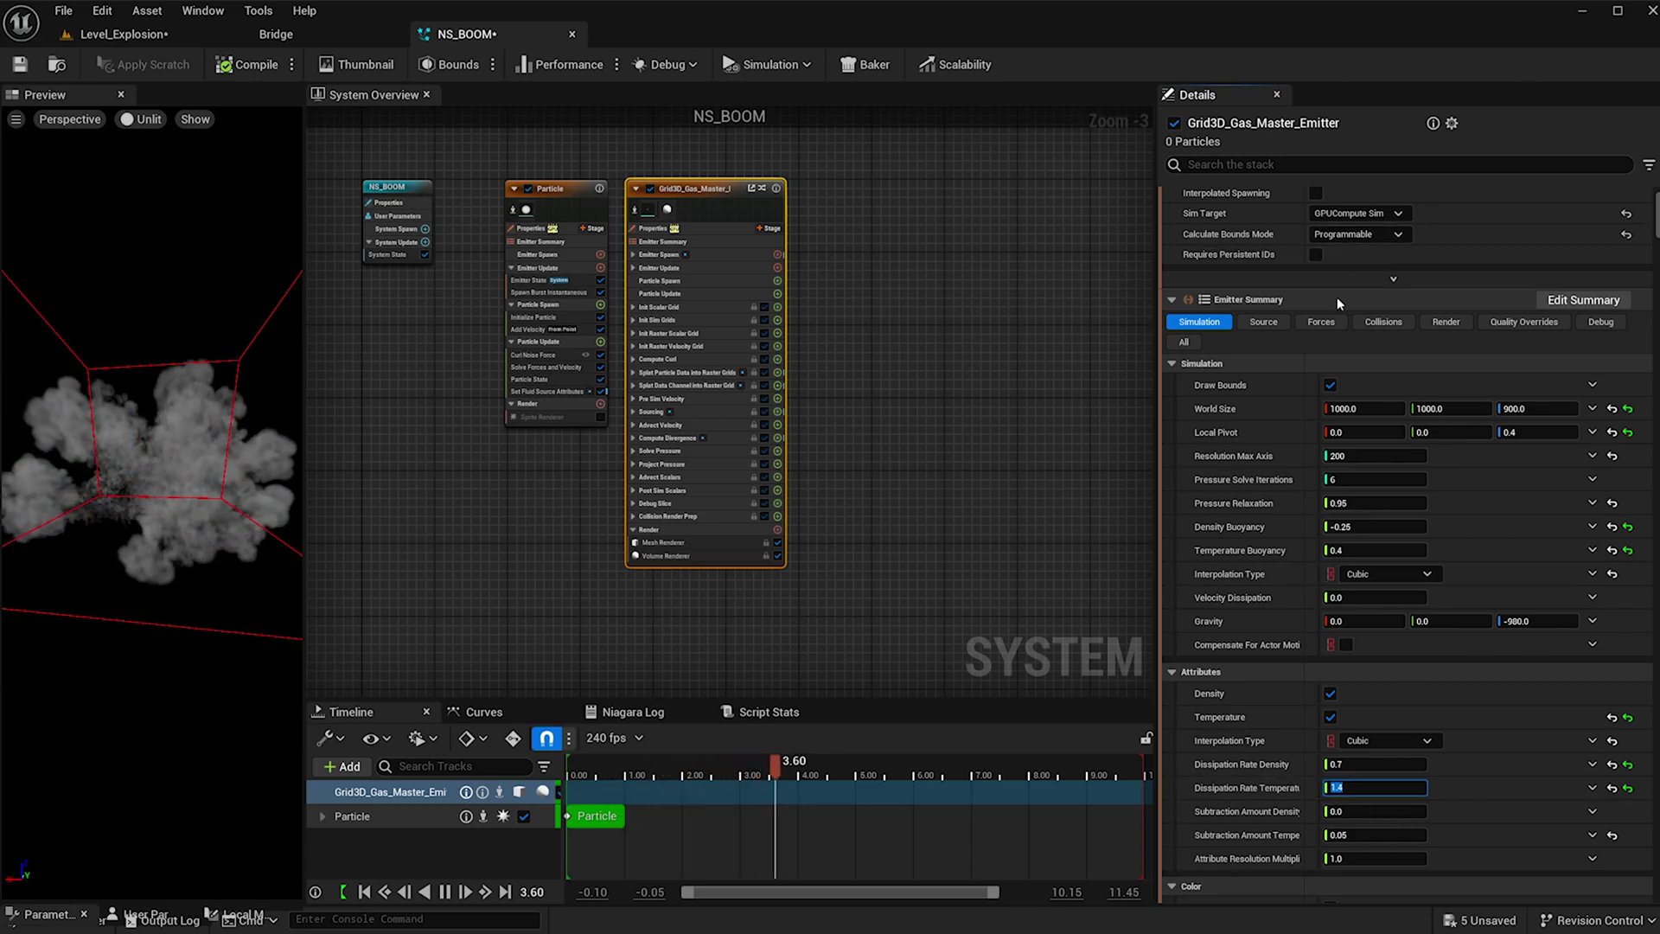
# Enable the gas emitter's Initial Turbulence calculation with a Turbulence Frequency of 2 and a Turbulence Gain of 25
pyautogui.click(1321, 322)
pyautogui.click(1346, 481)
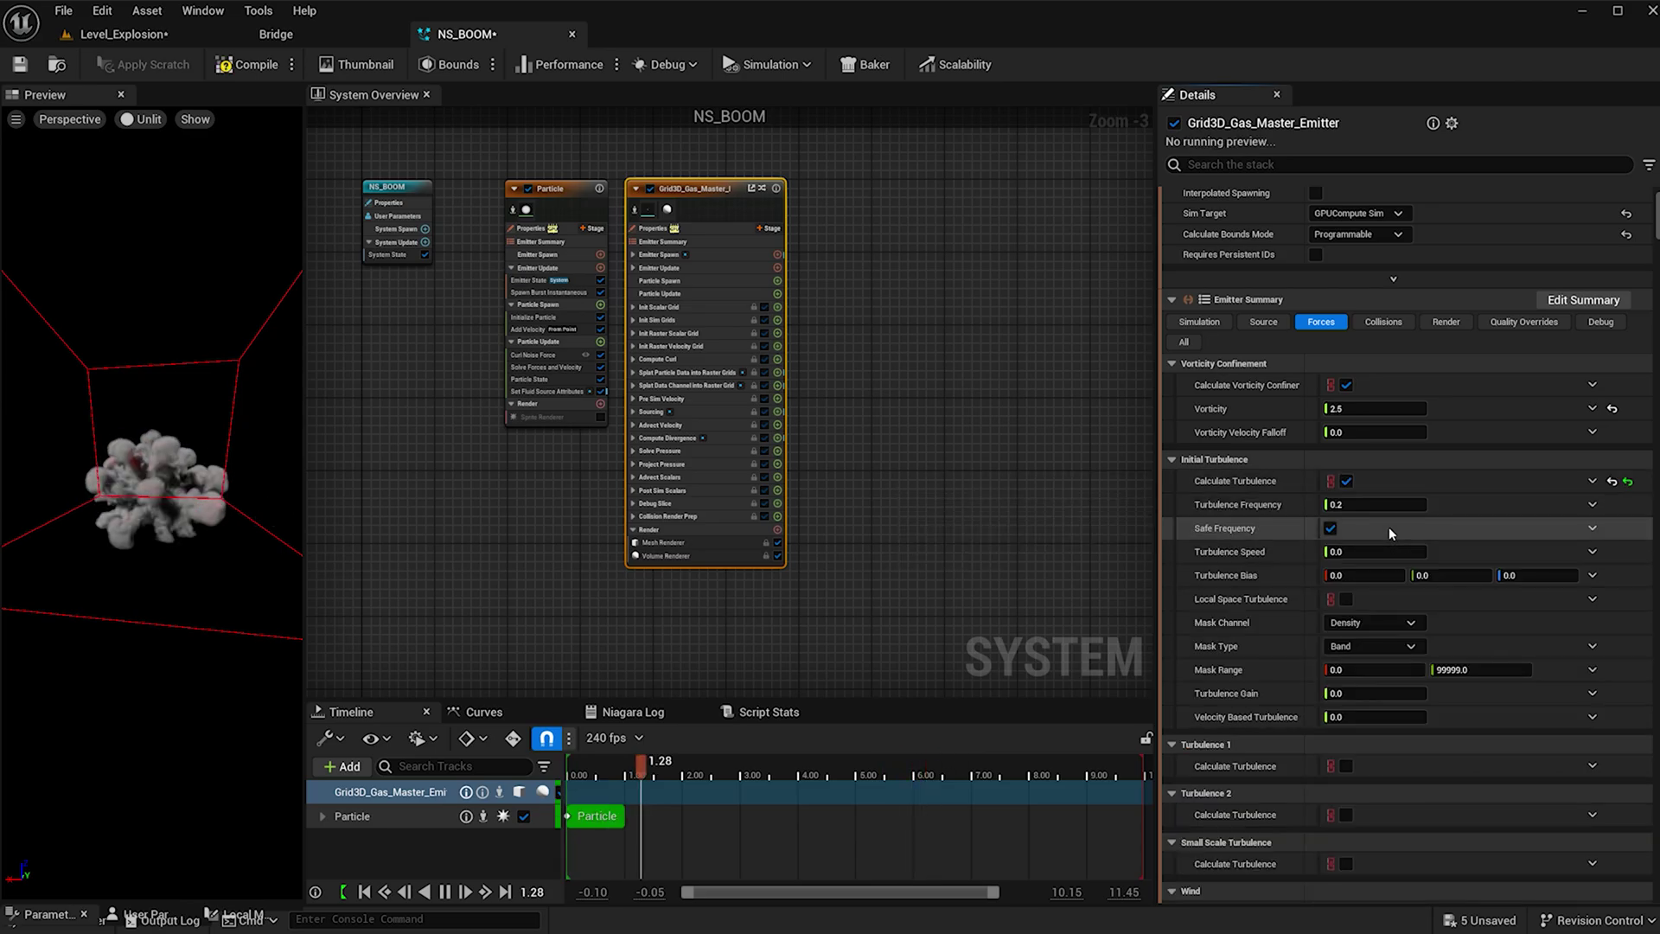
pyautogui.click(1376, 505)
pyautogui.write('2')
pyautogui.press('Return')
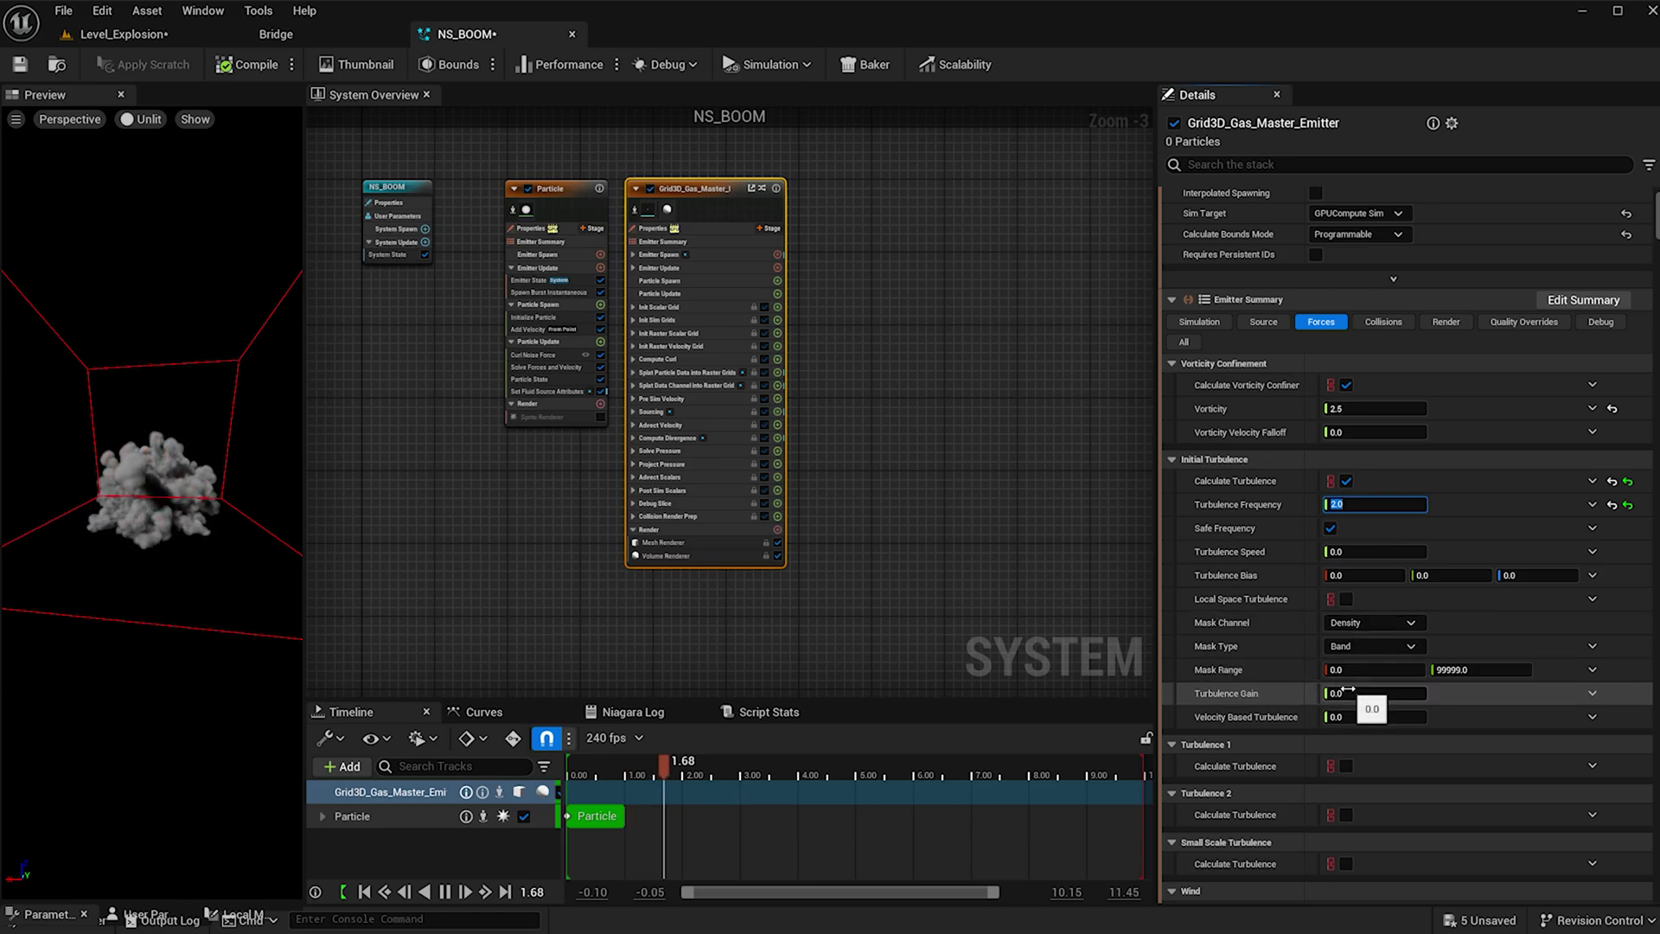
pyautogui.write('25')
pyautogui.press('Return')
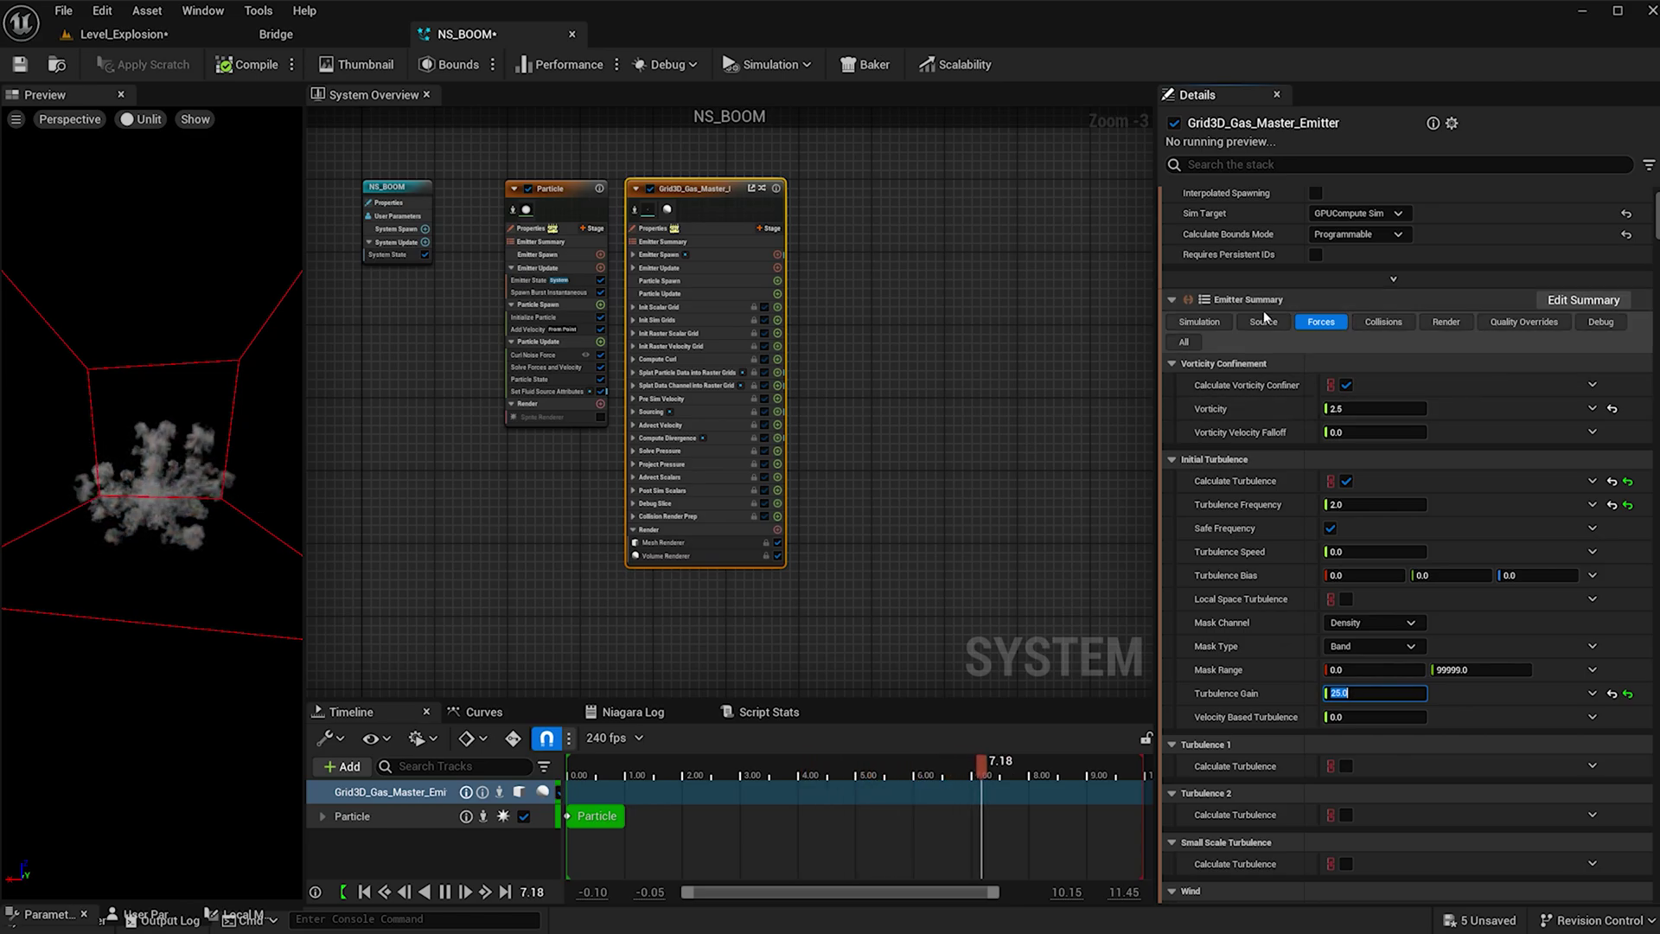
# Darken the gas emitter's Smoke Color to a neutral grey with a value of about 0.36
pyautogui.click(1455, 327)
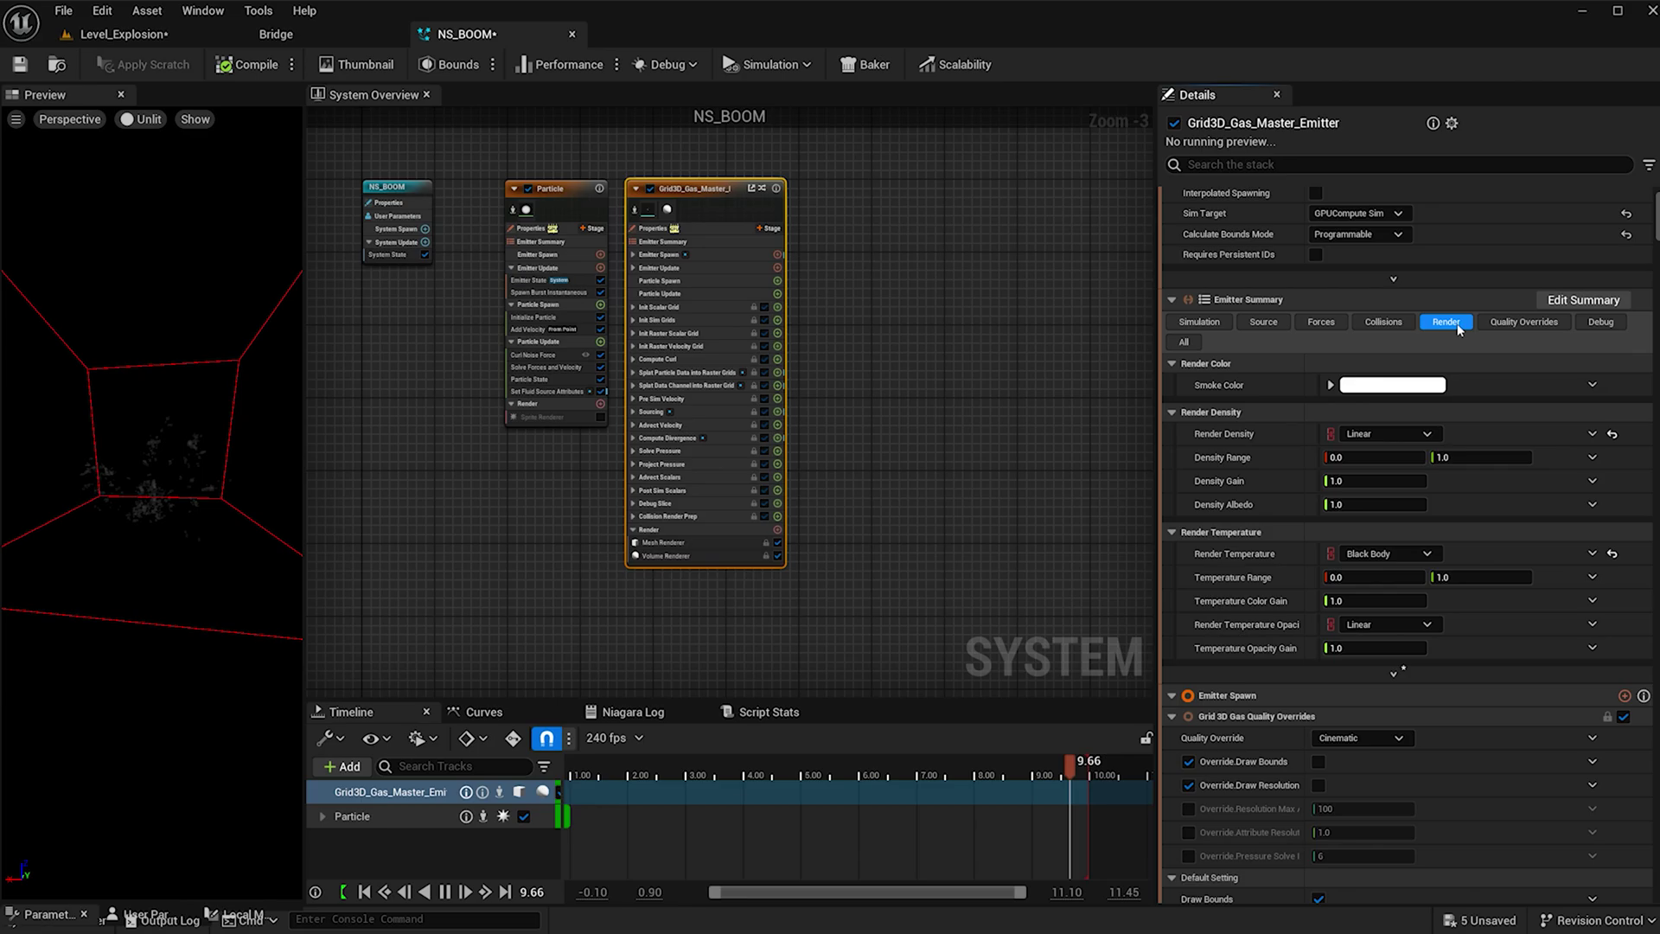
pyautogui.click(1411, 386)
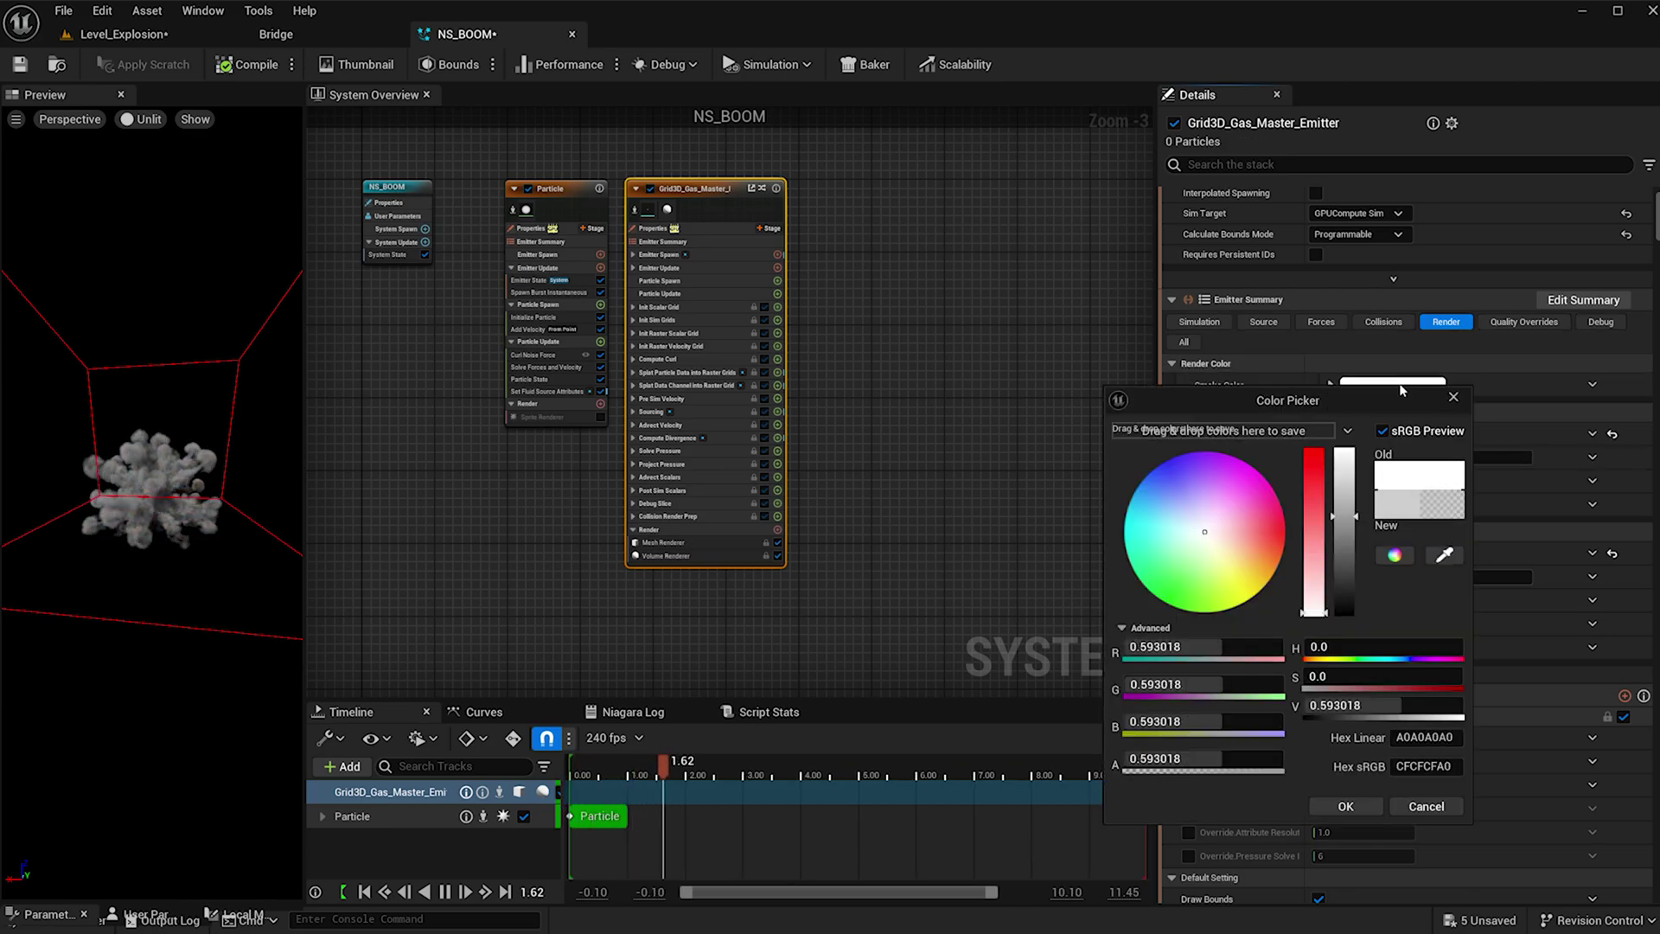
pyautogui.click(1348, 561)
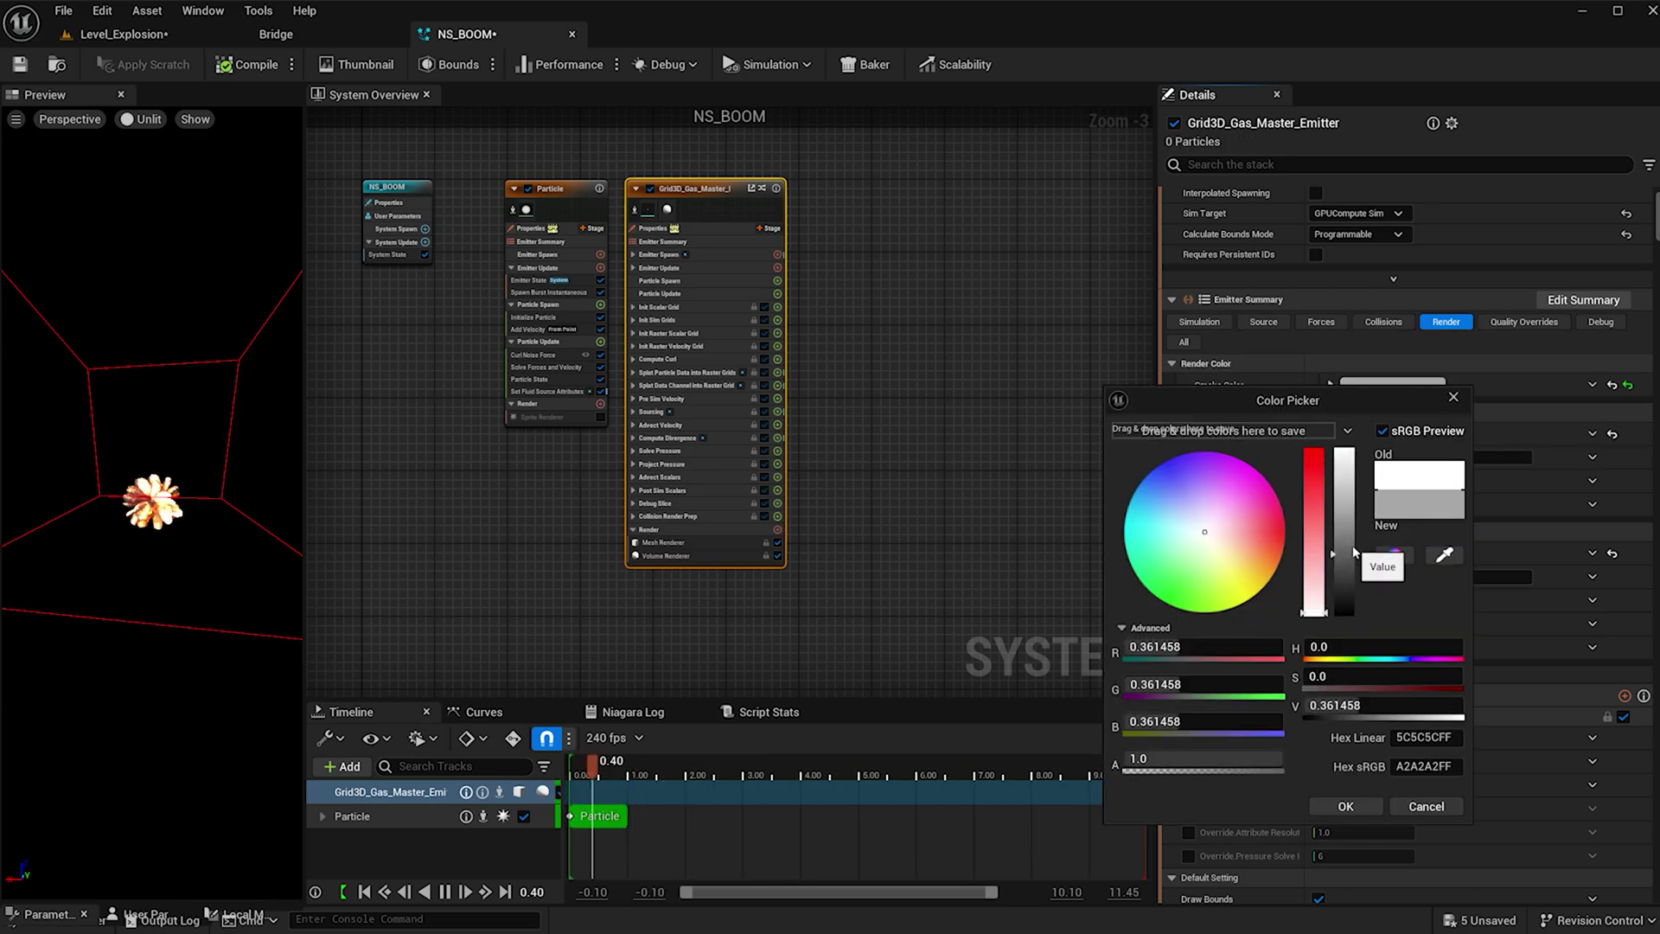
pyautogui.click(1346, 806)
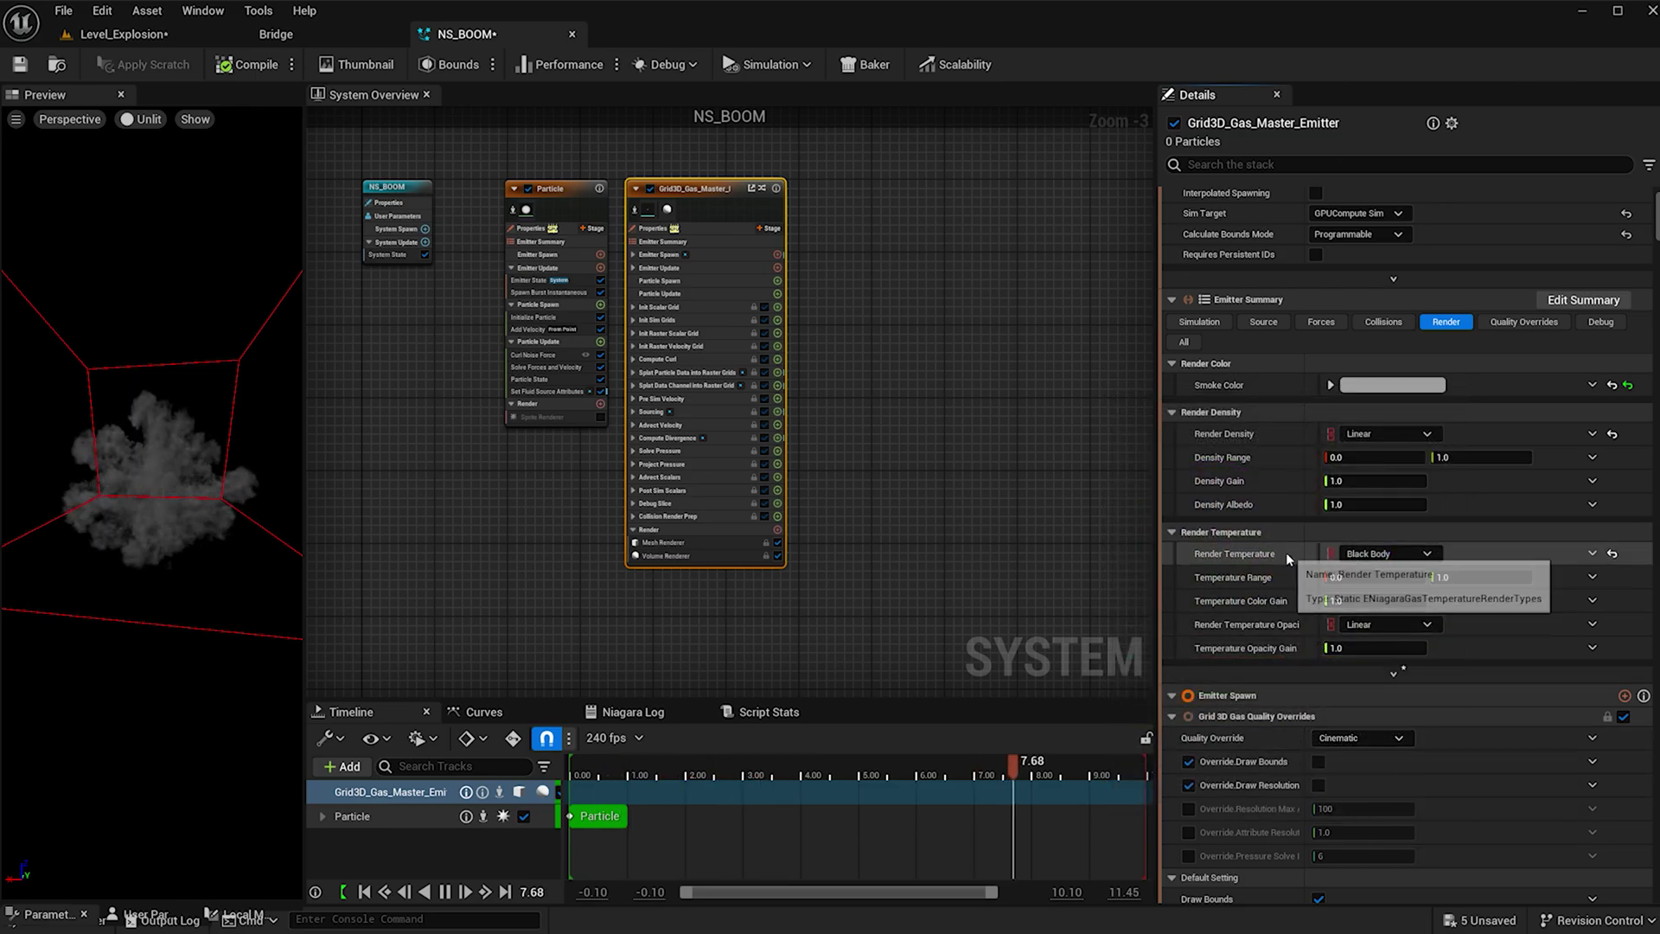
# Switch the gas emitter's Render Temperature to Curve and paste the copied fire gradient into the Temperature Color Curve
pyautogui.click(1384, 553)
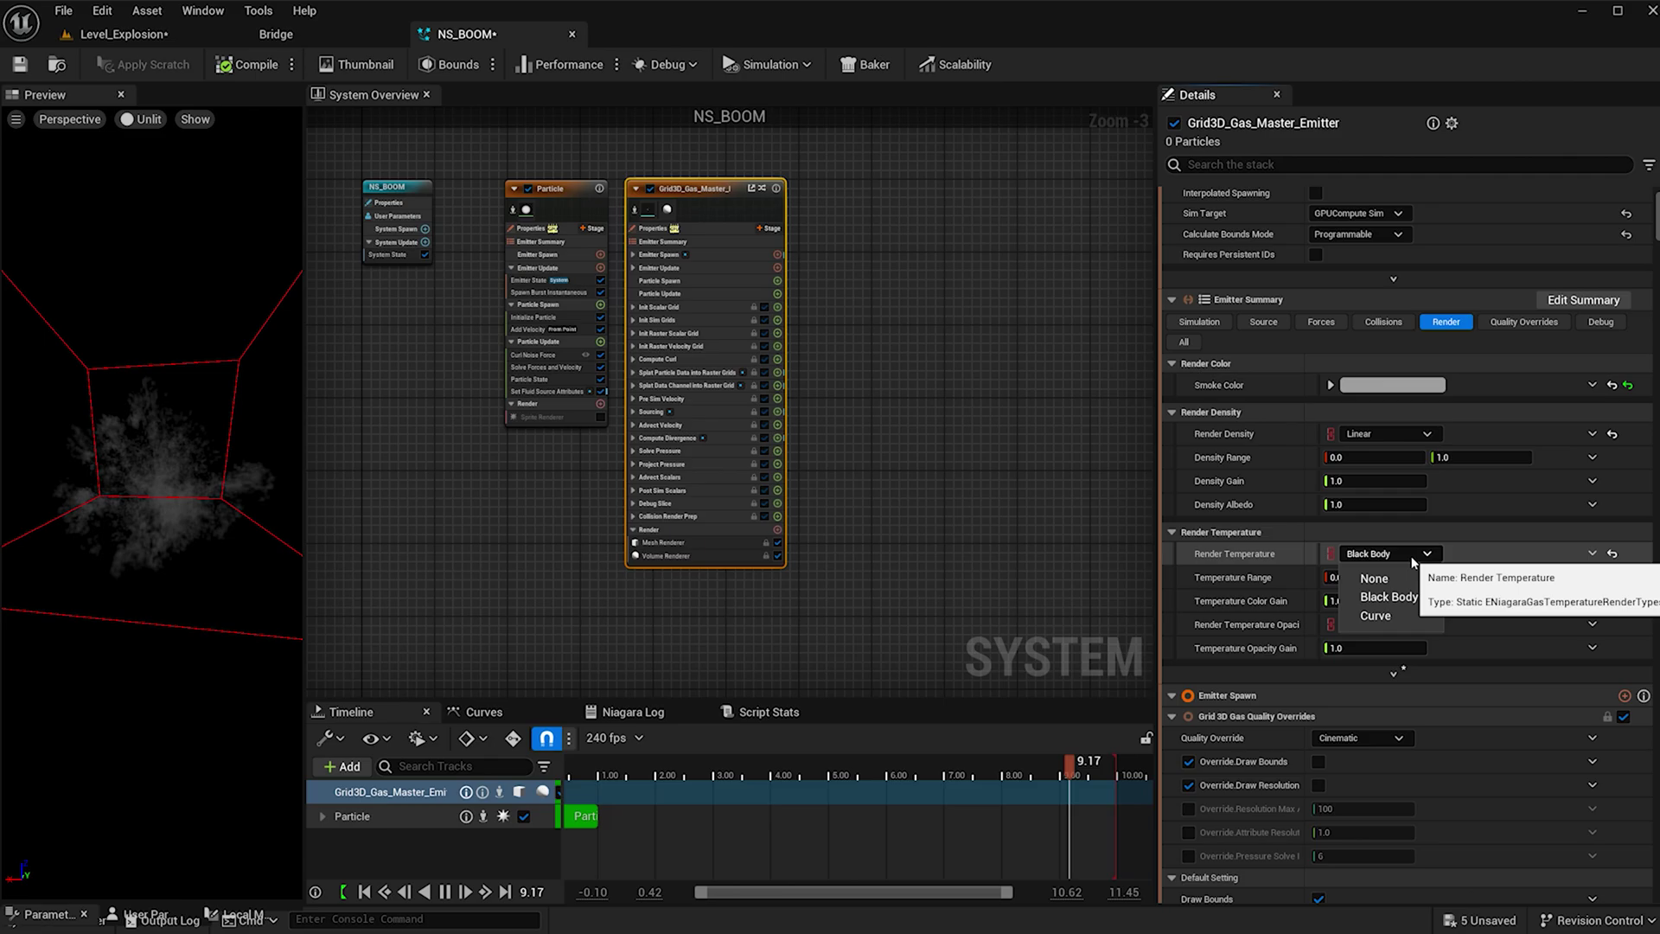
pyautogui.click(1395, 615)
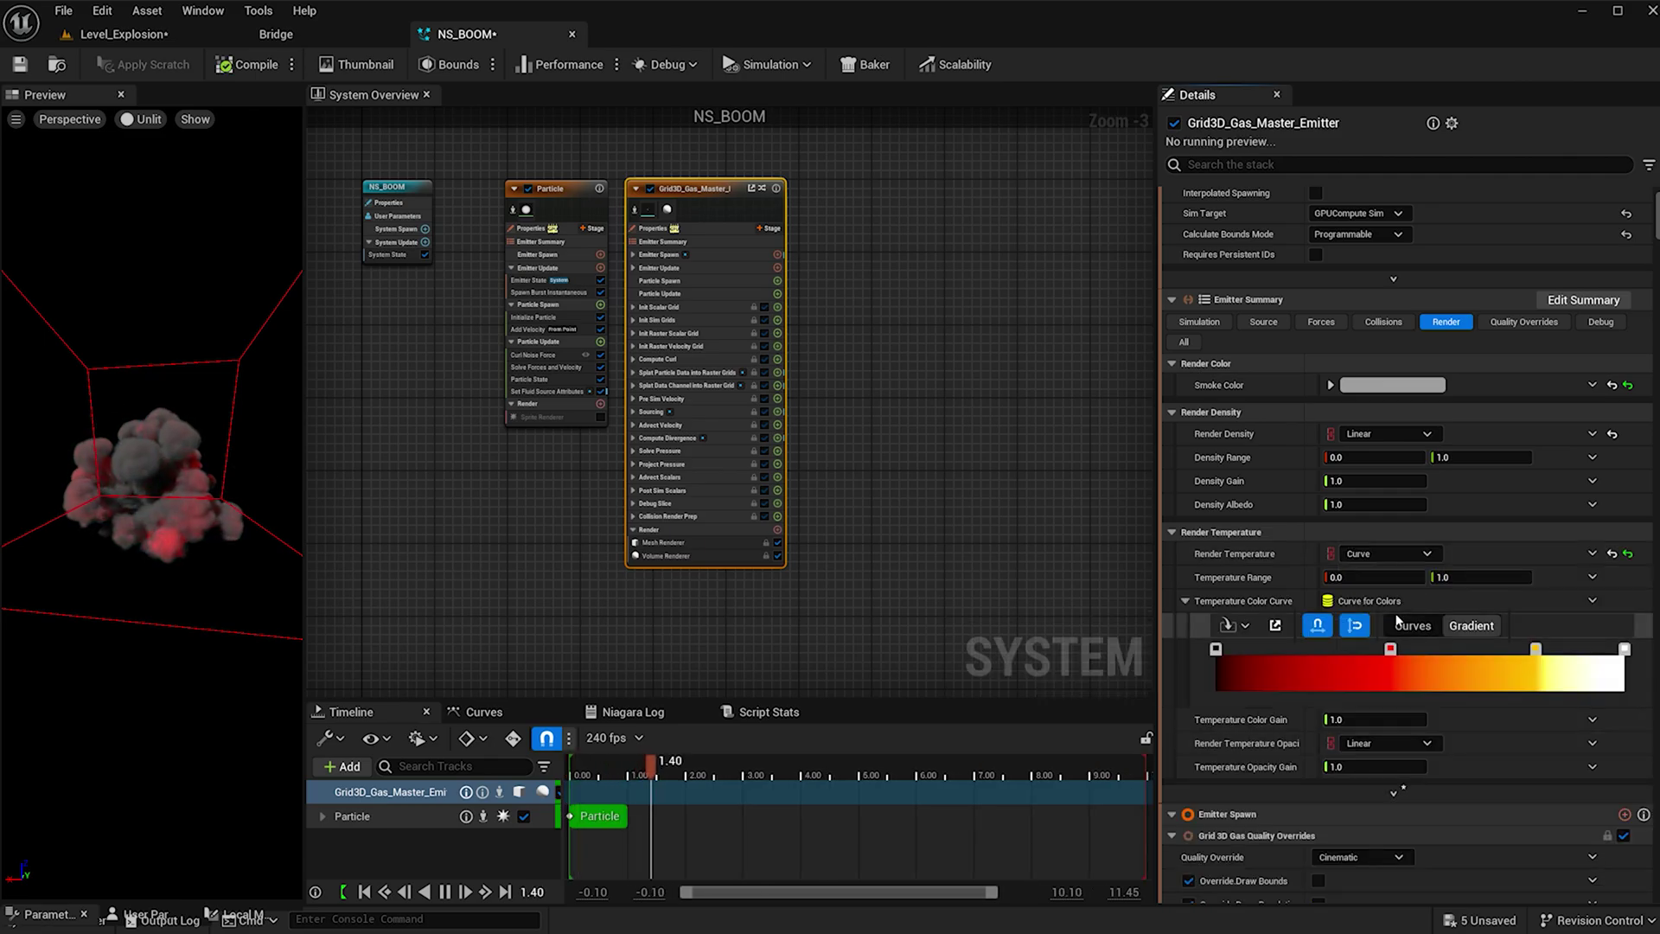
pyautogui.rightClick(1527, 602)
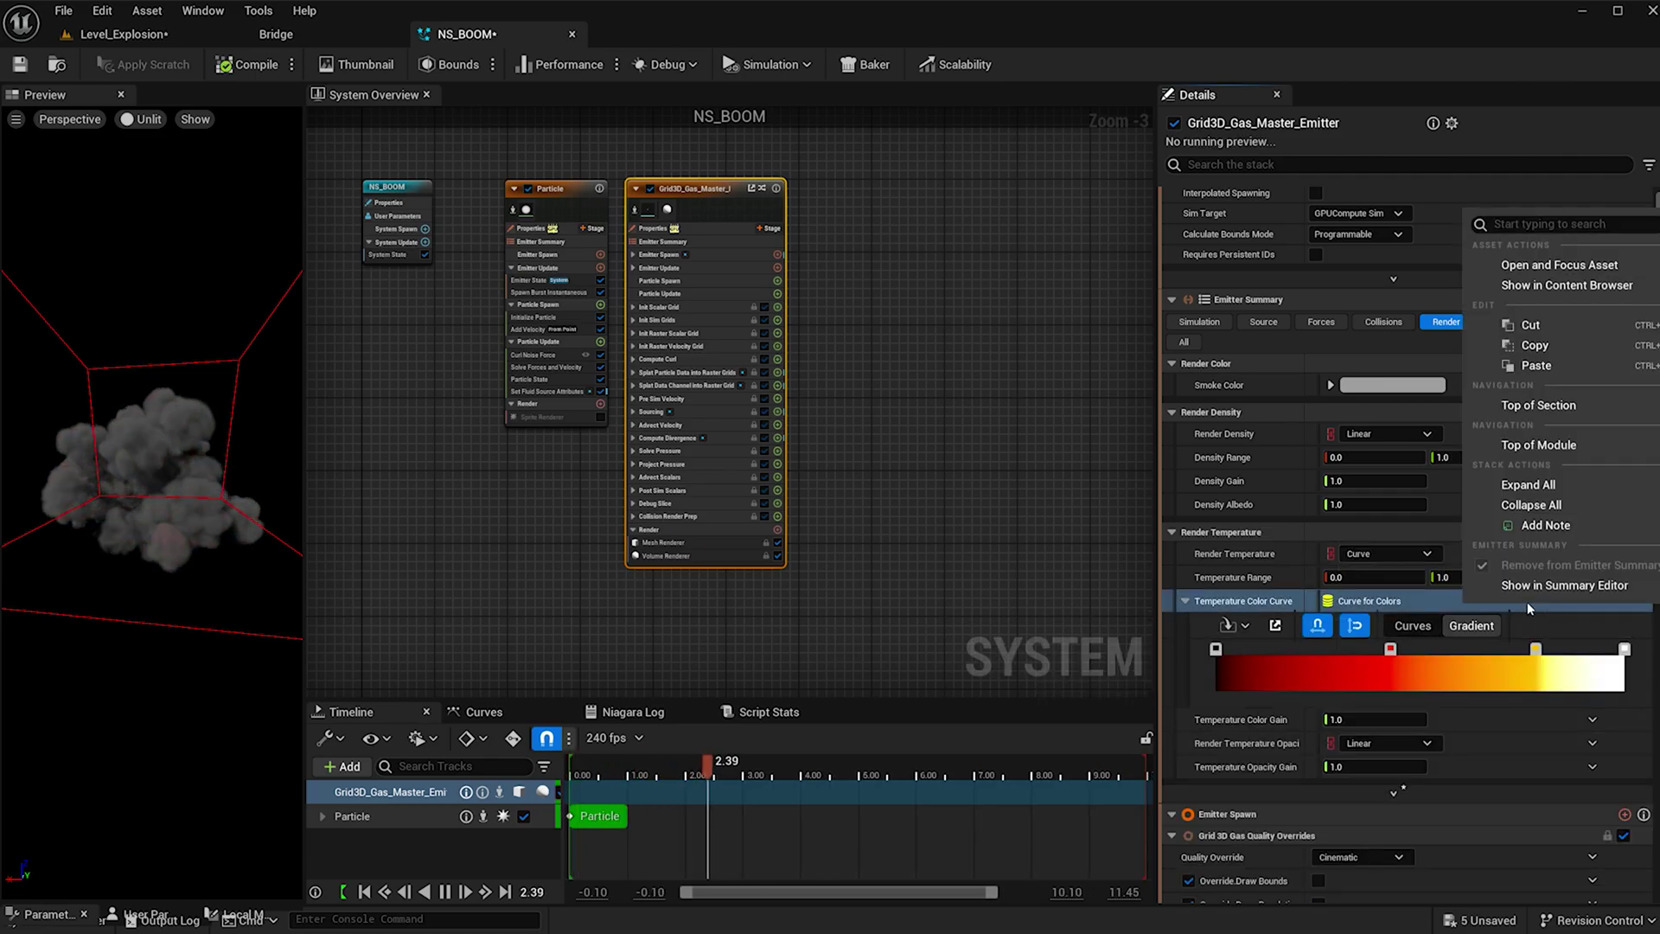
pyautogui.click(1563, 372)
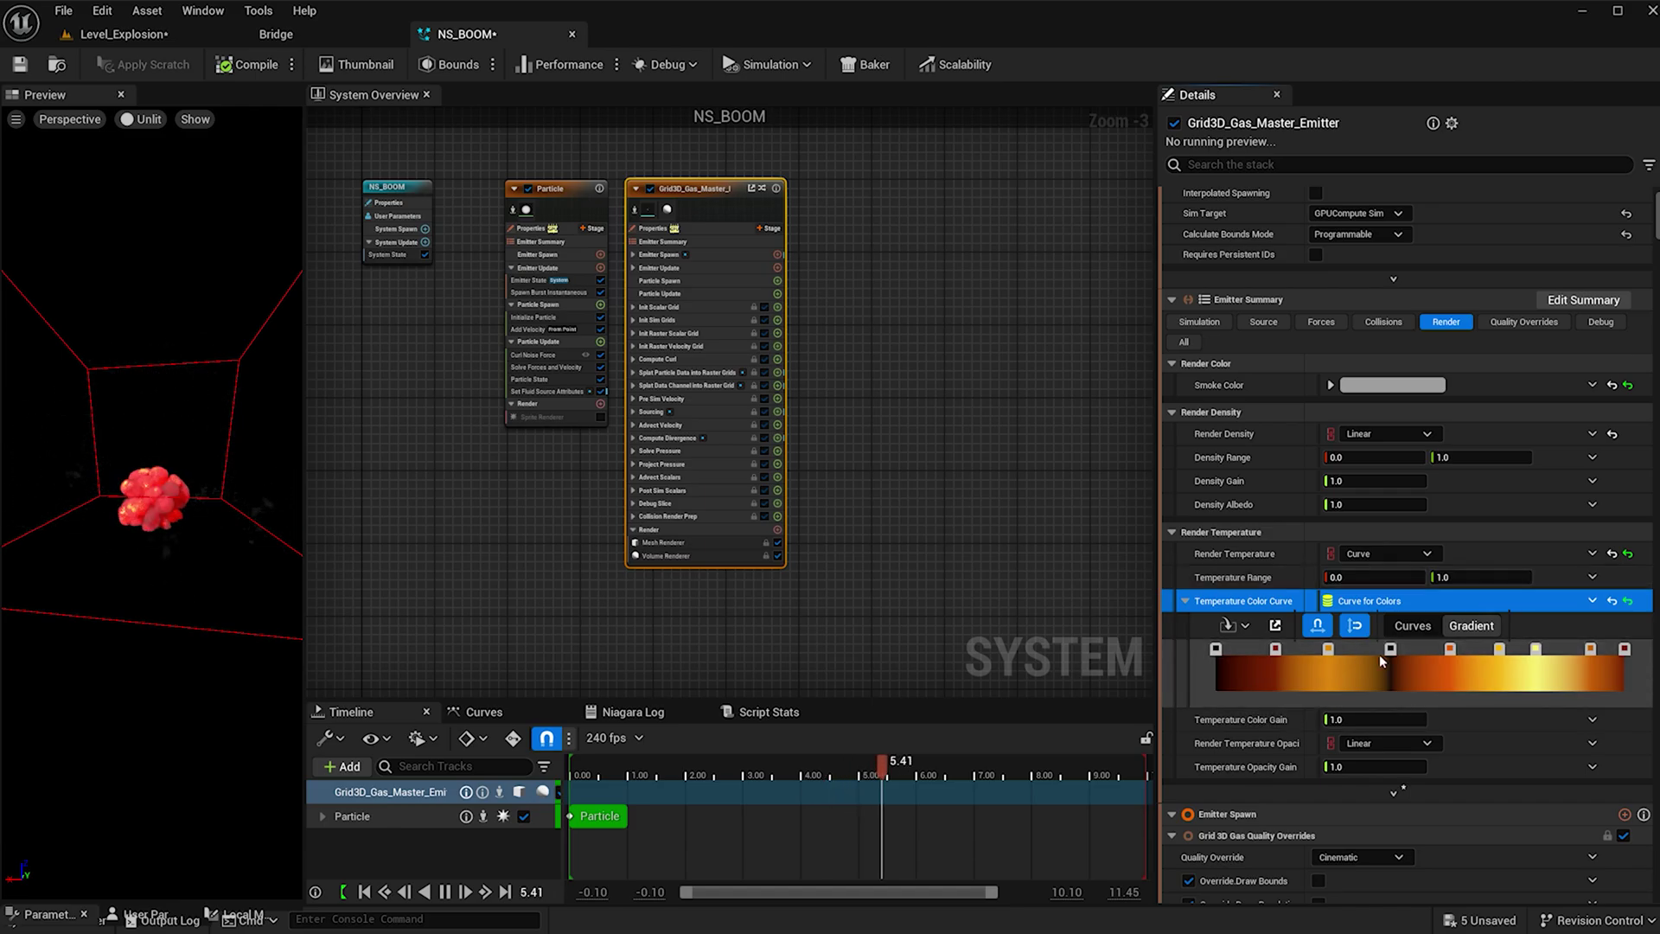
# Shrink the editor window and switch to the browser's fire reference photo so both are in view
pyautogui.moveTo(1136, 929); pyautogui.dragTo(1136, 745)
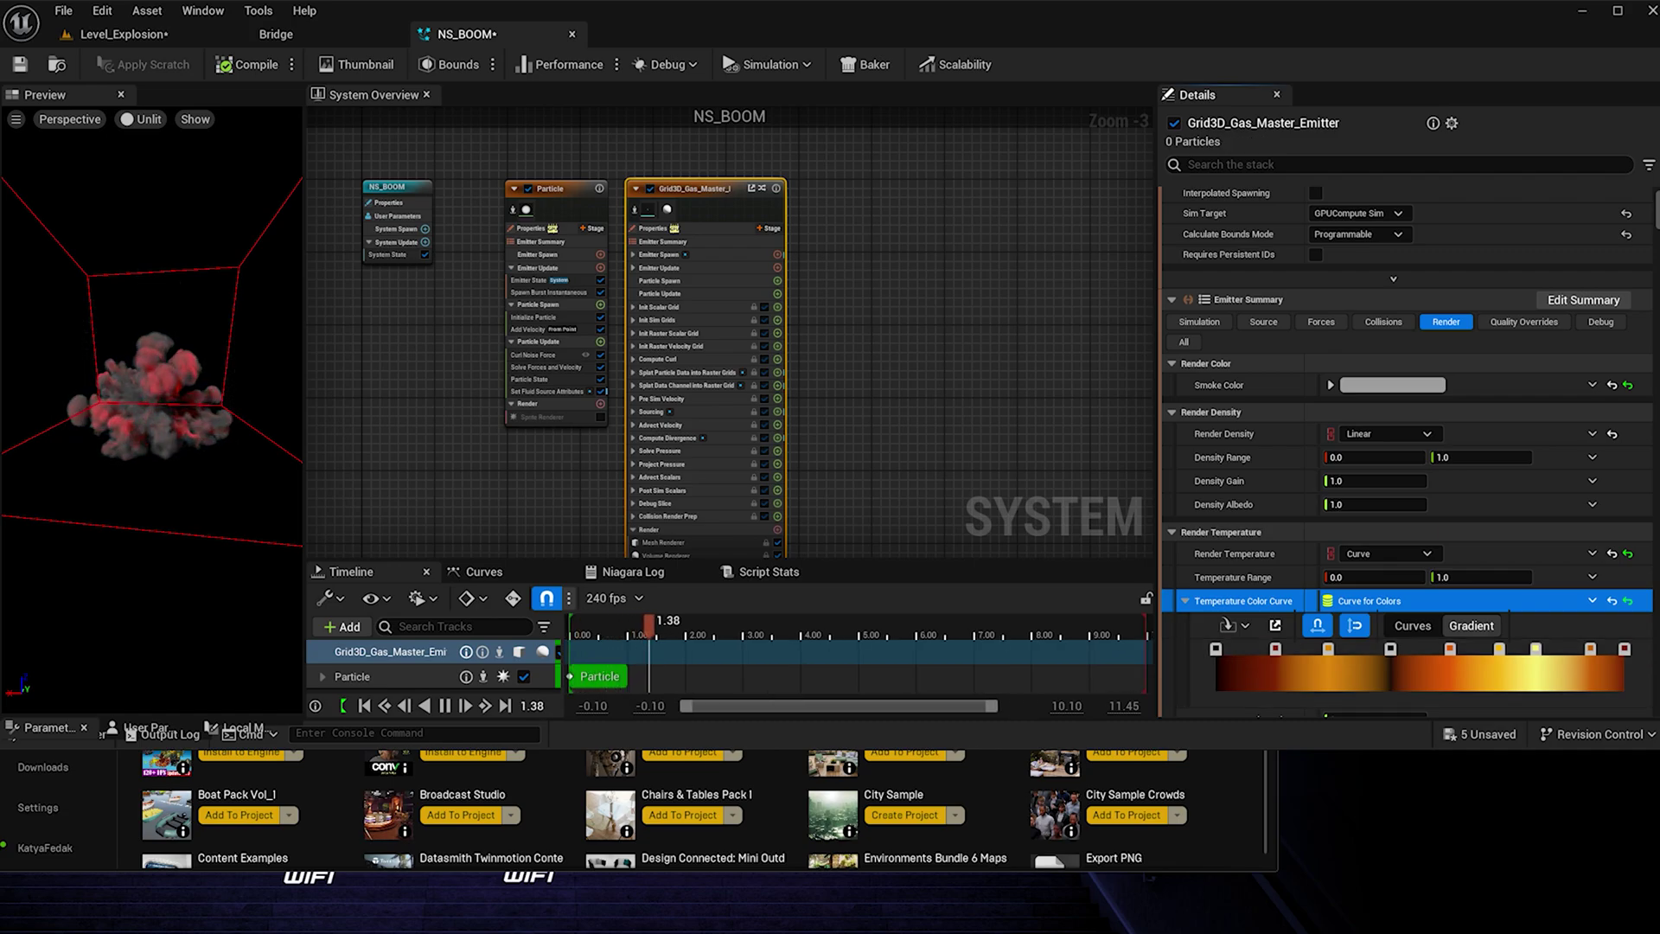
pyautogui.hotkey('alt', 'Tab')
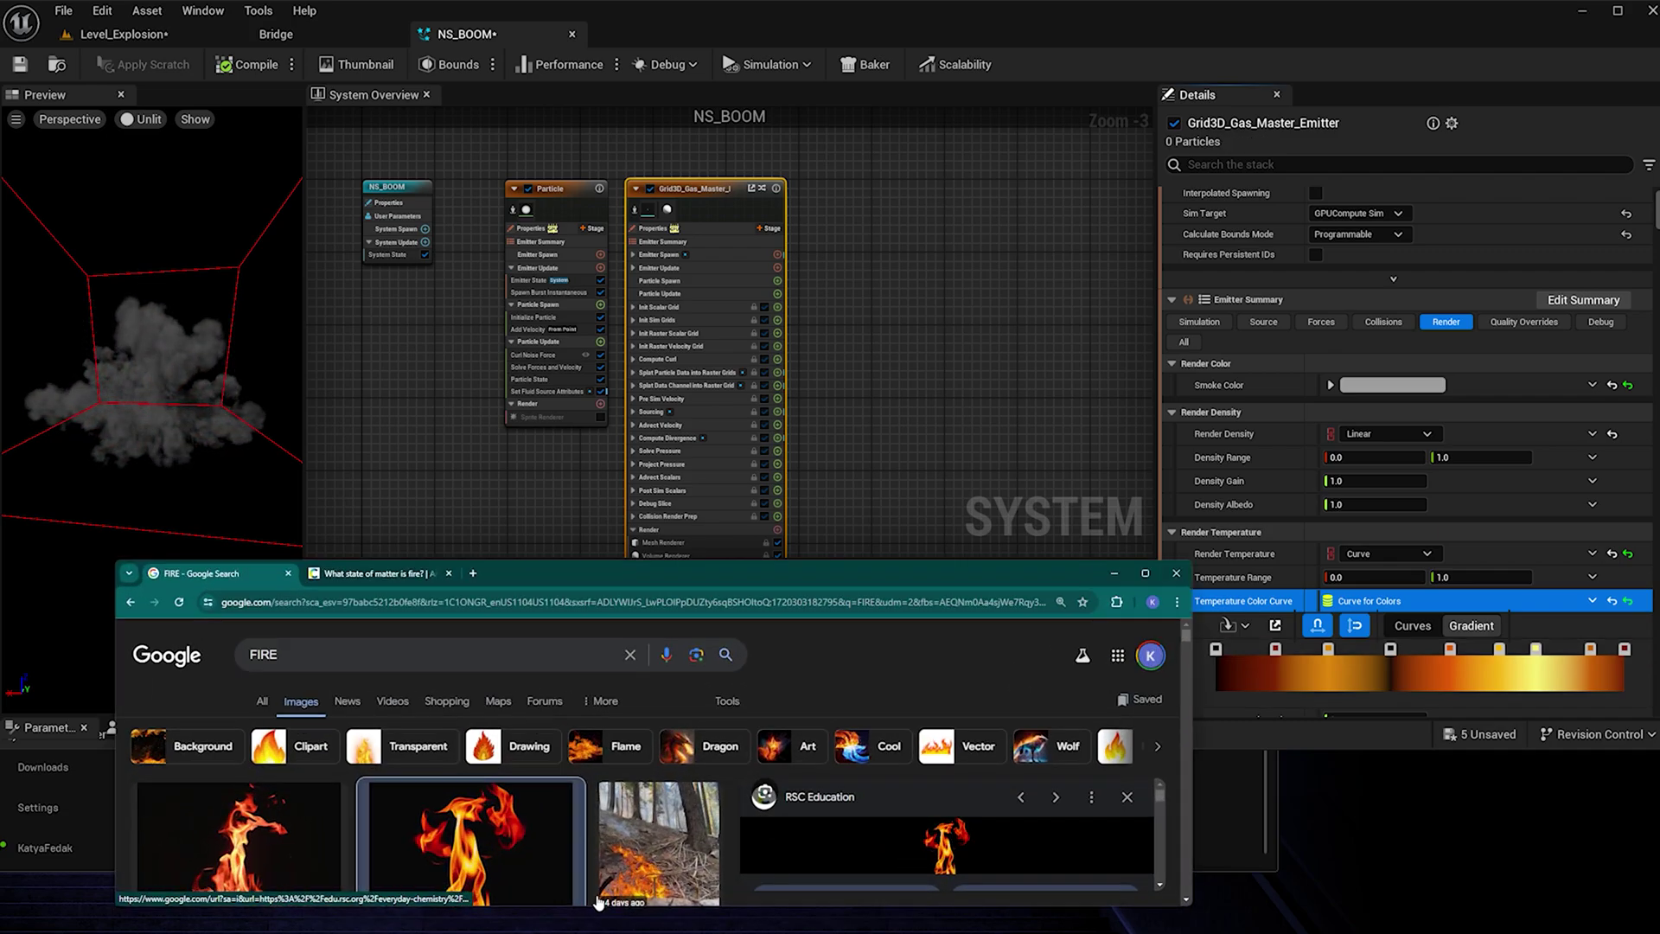
pyautogui.click(386, 575)
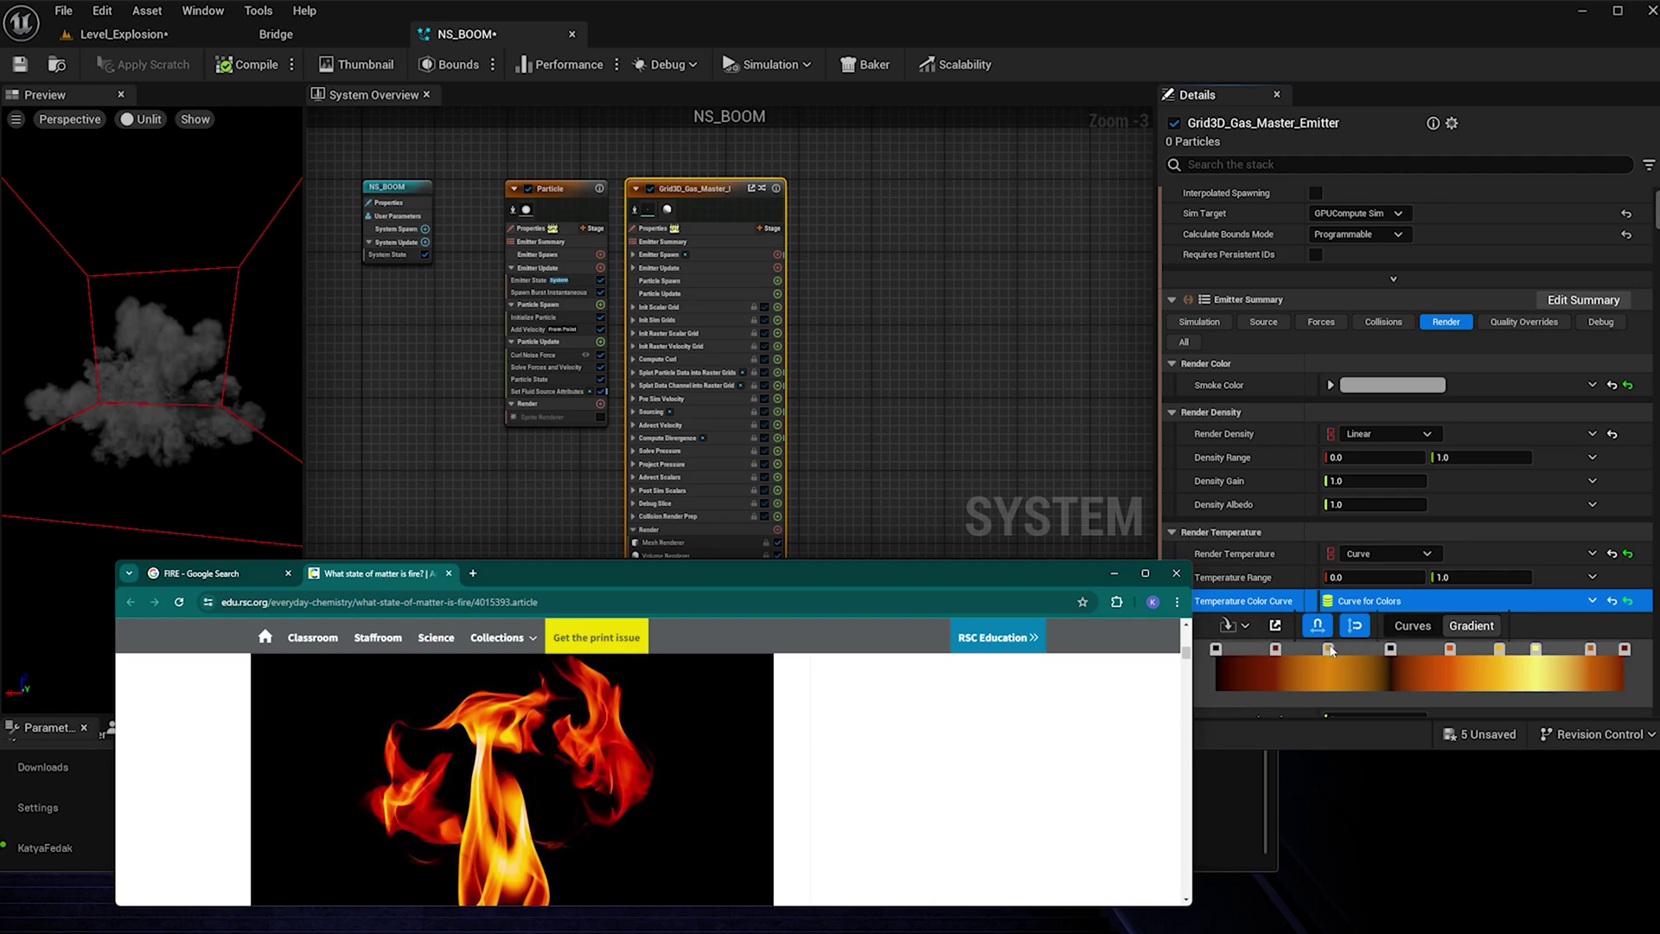
# Add a stop to the Temperature Color Curve between orange and black and sample its red from the fire photo
pyautogui.click(1361, 649)
pyautogui.doubleClick(1361, 649)
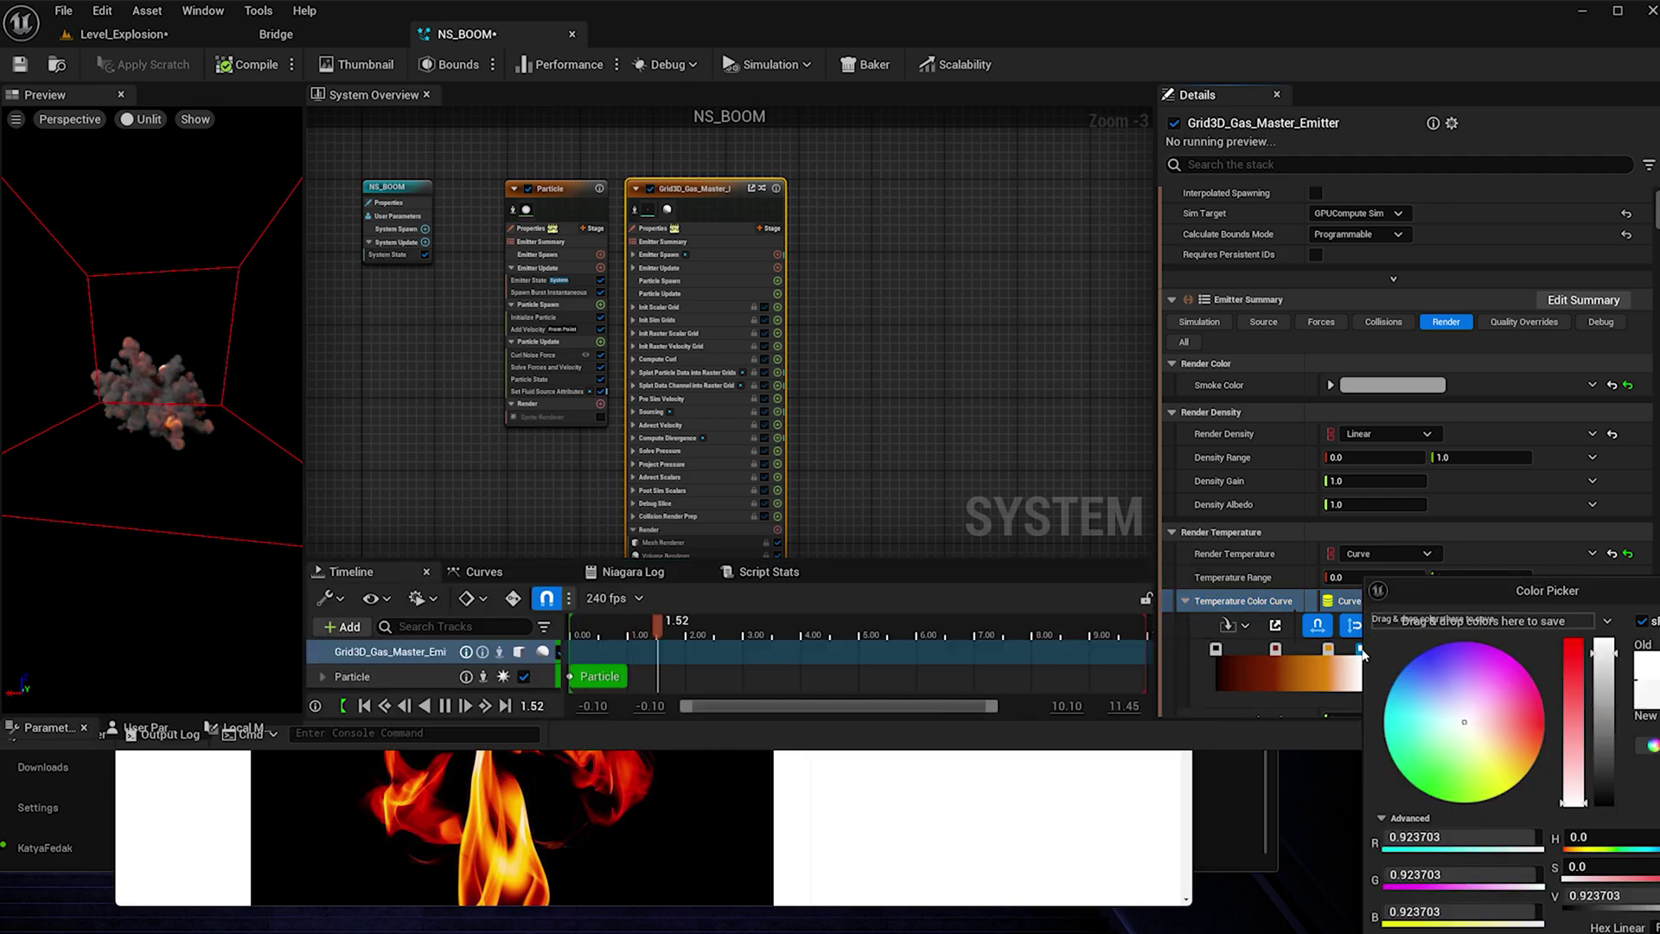
pyautogui.moveTo(1615, 594); pyautogui.dragTo(1441, 527)
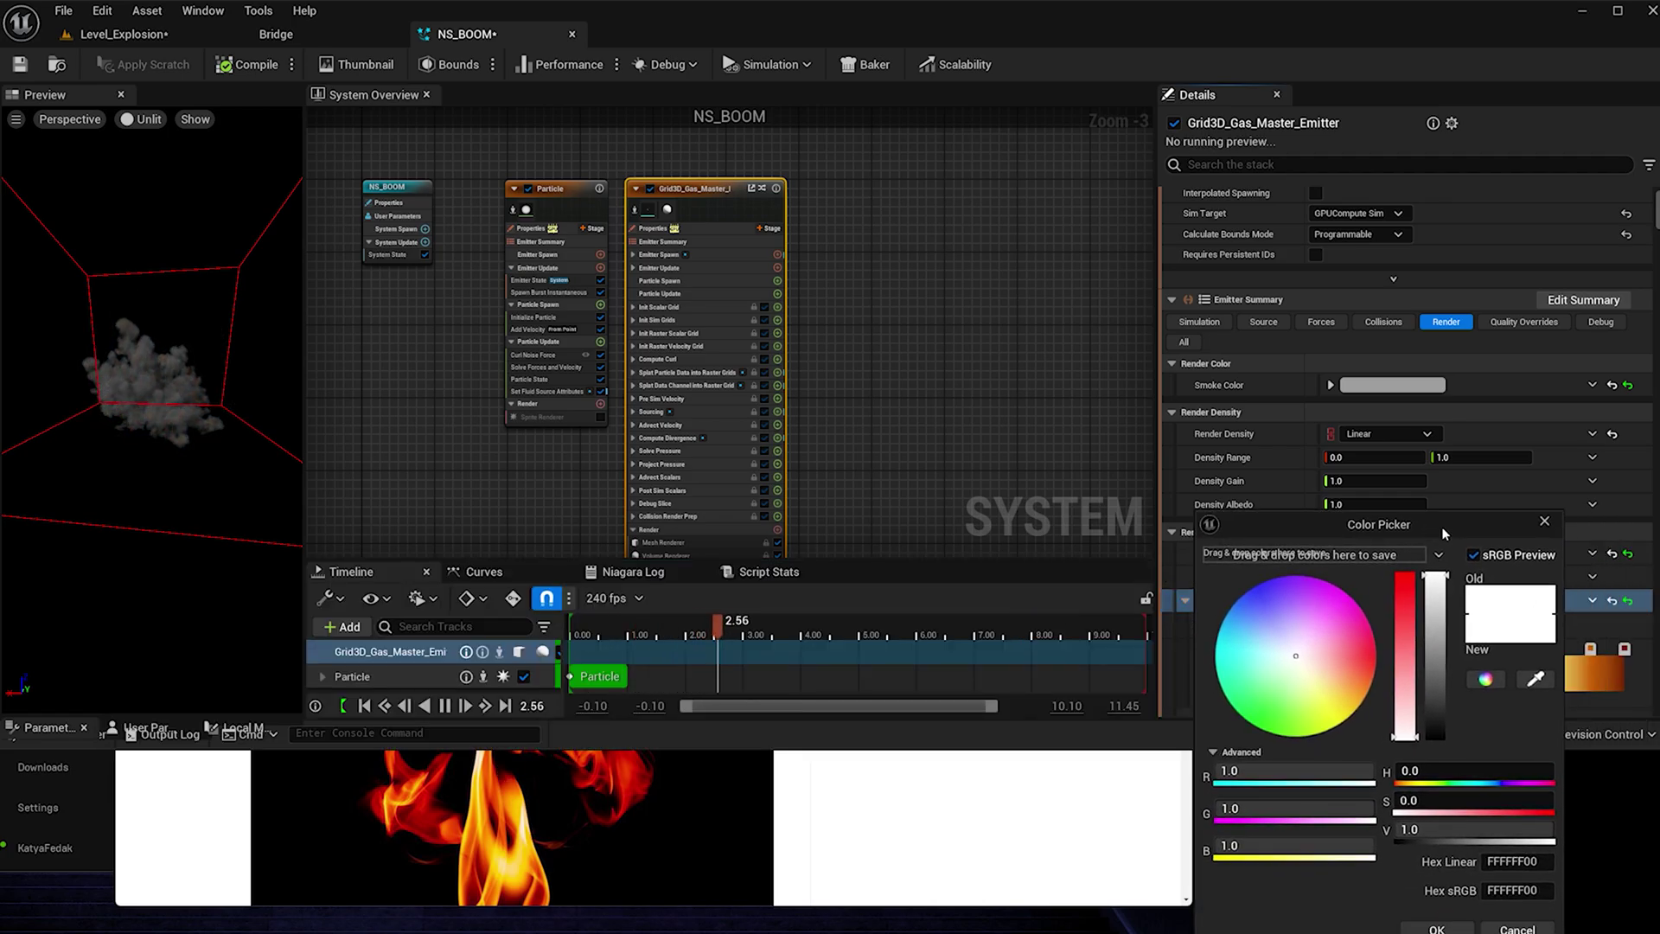
pyautogui.click(1536, 680)
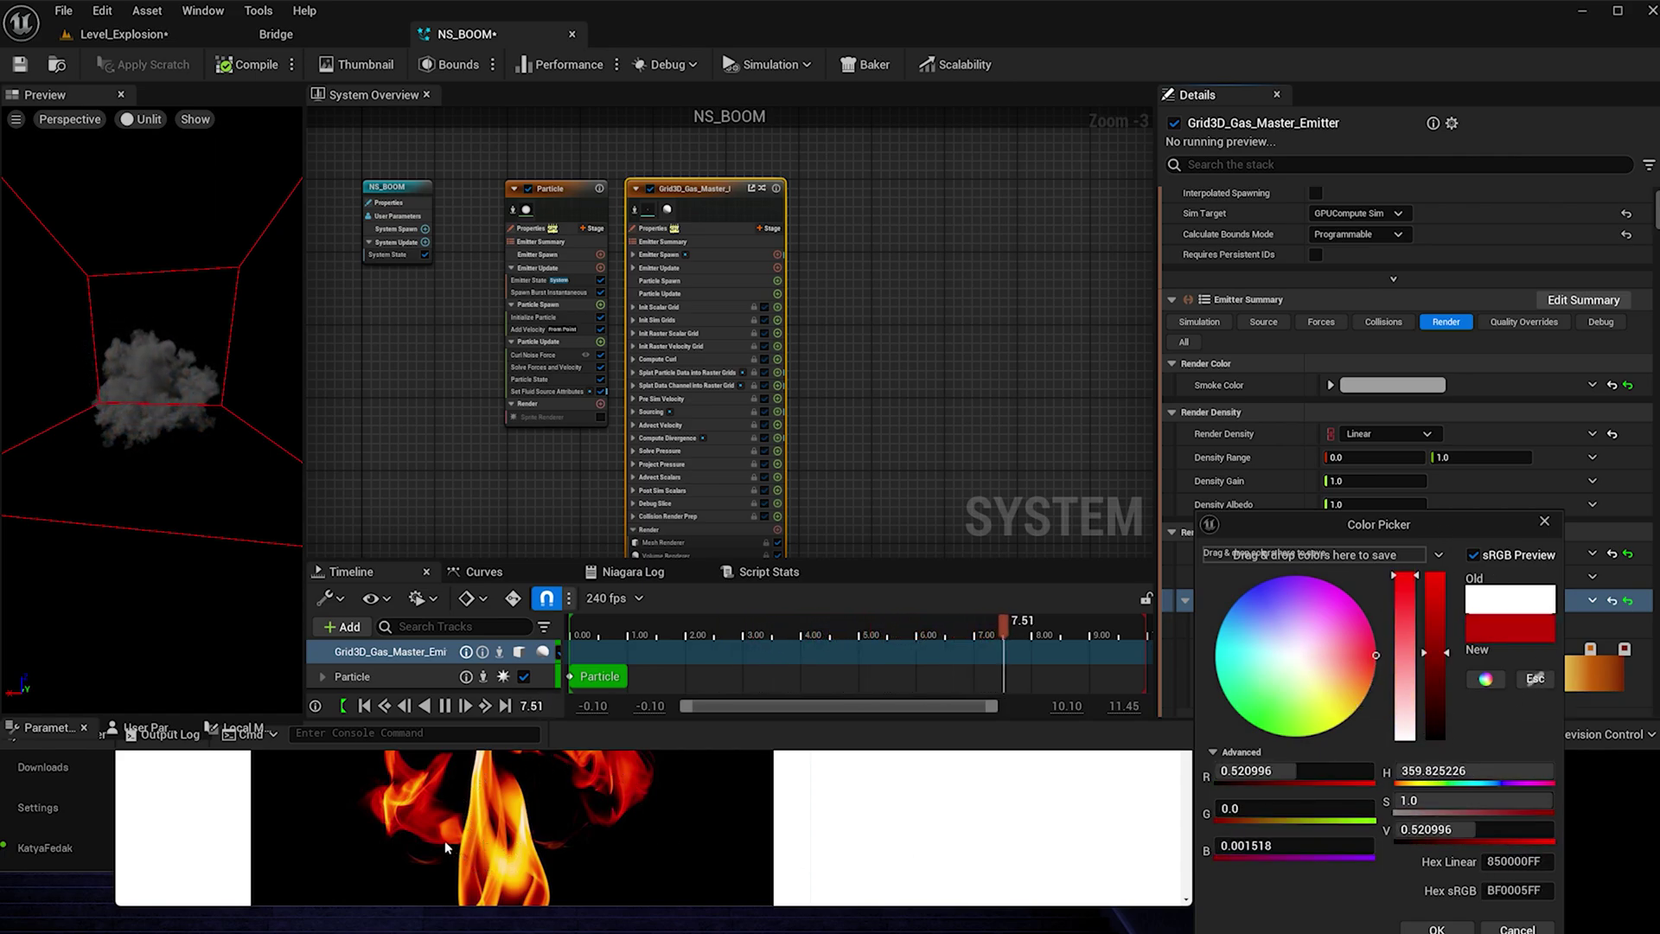
pyautogui.click(422, 802)
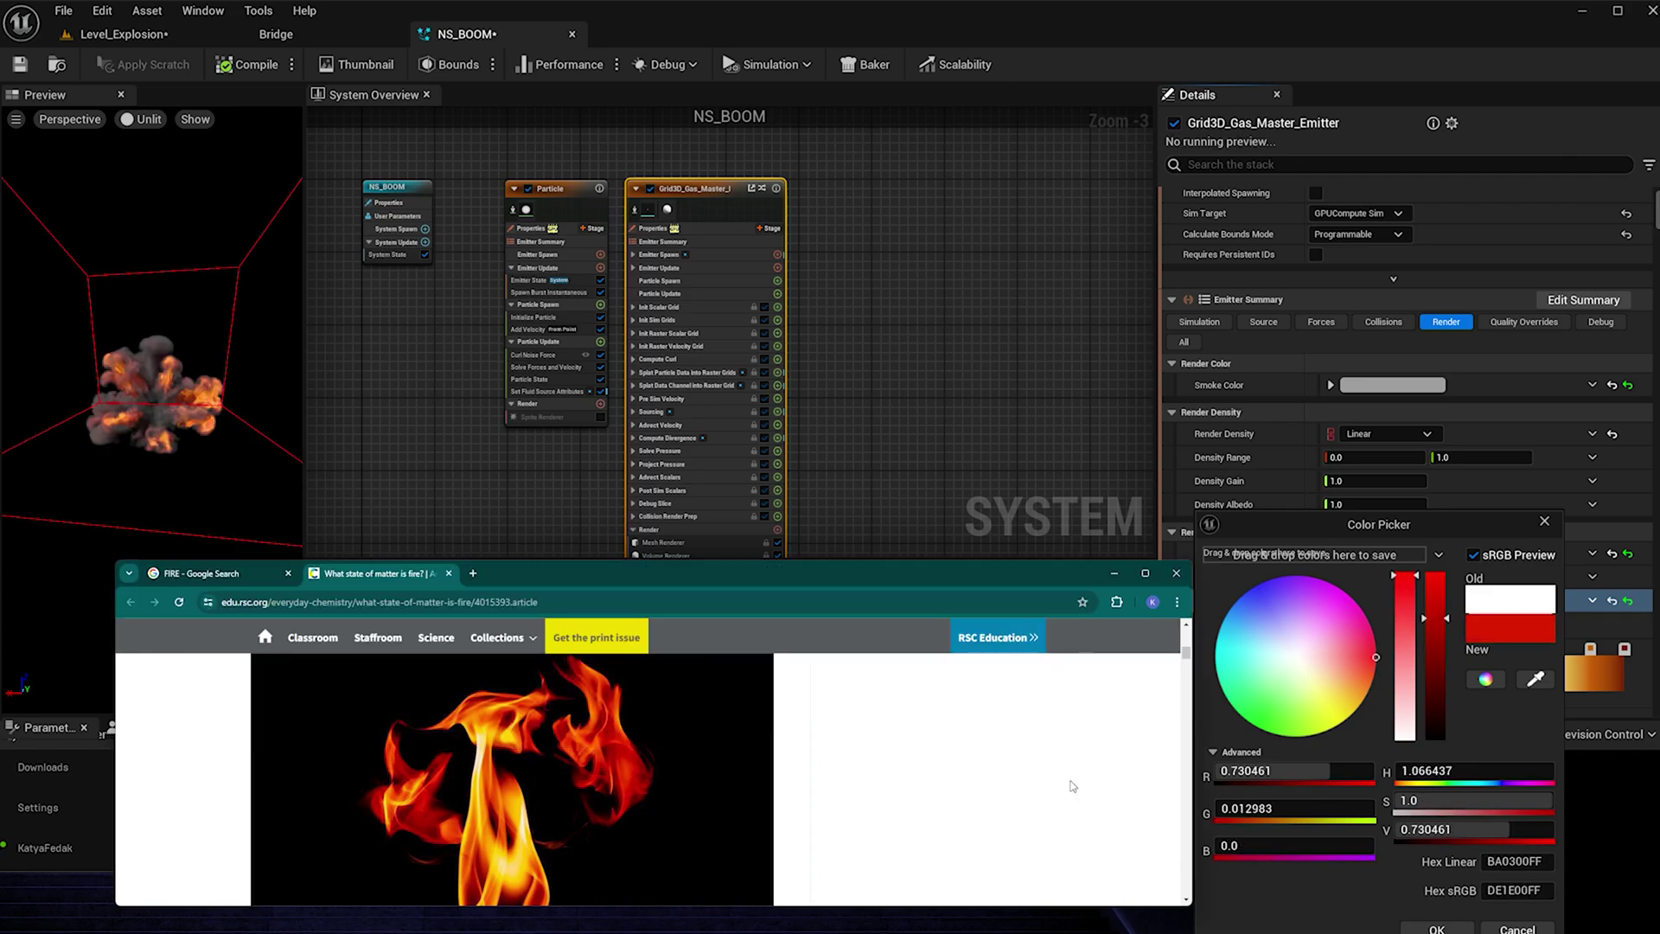
pyautogui.click(1546, 523)
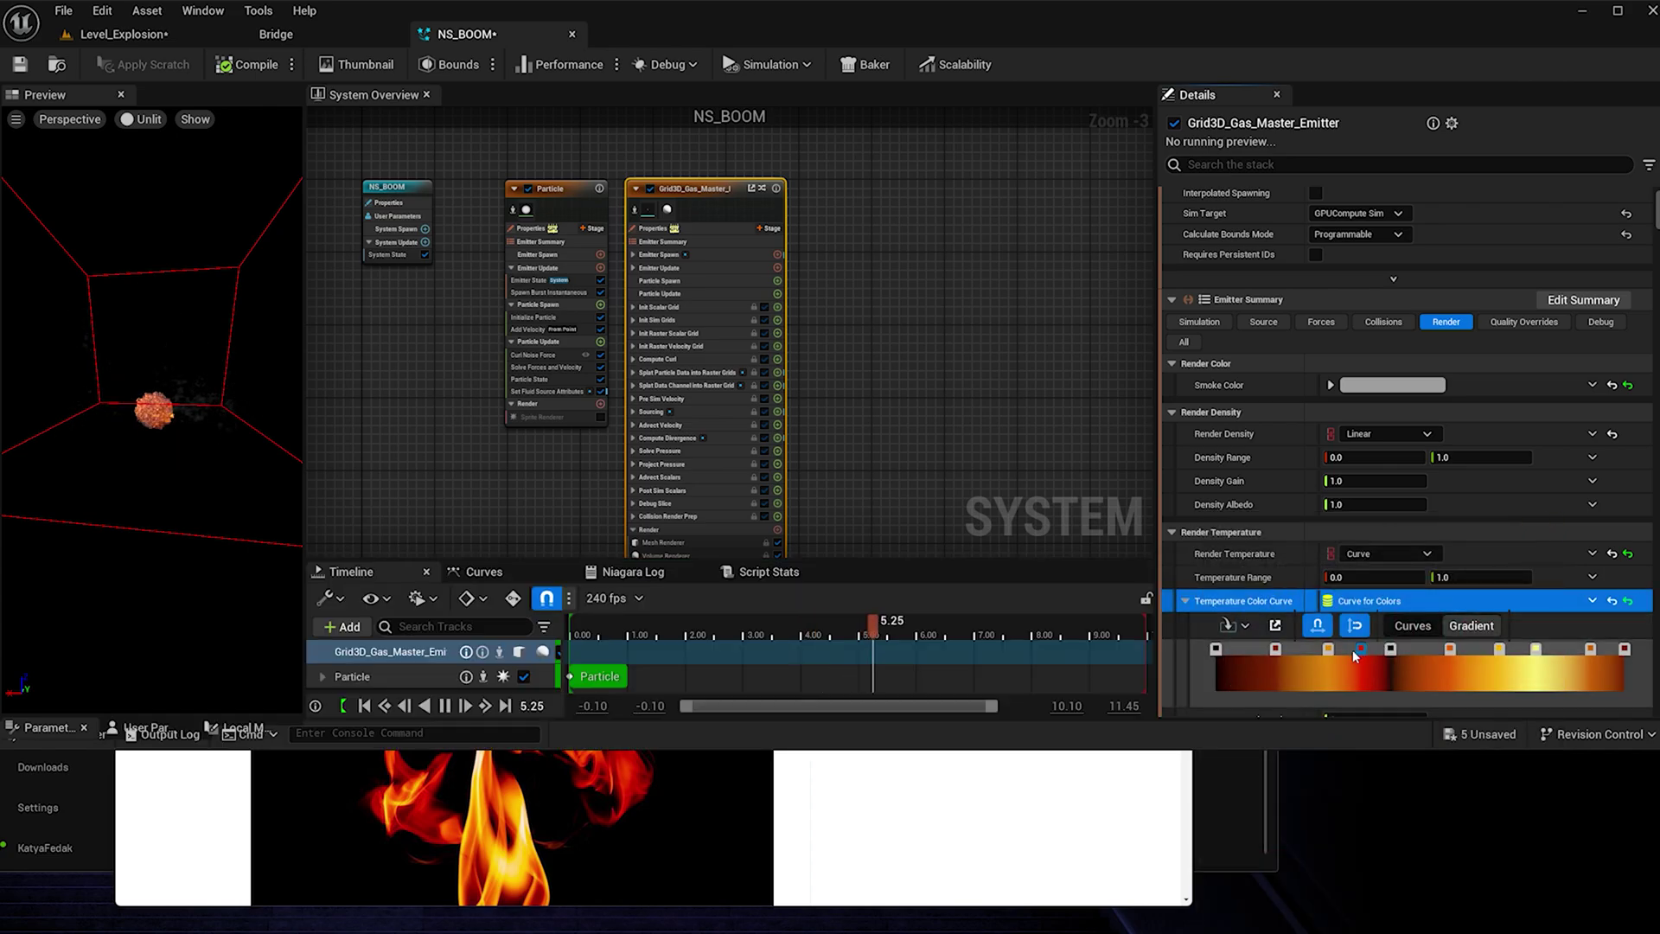
# Delete the added red stop from the Temperature Color Curve and minimize the browser with the fire photo
pyautogui.click(1358, 646)
pyautogui.press('Delete')
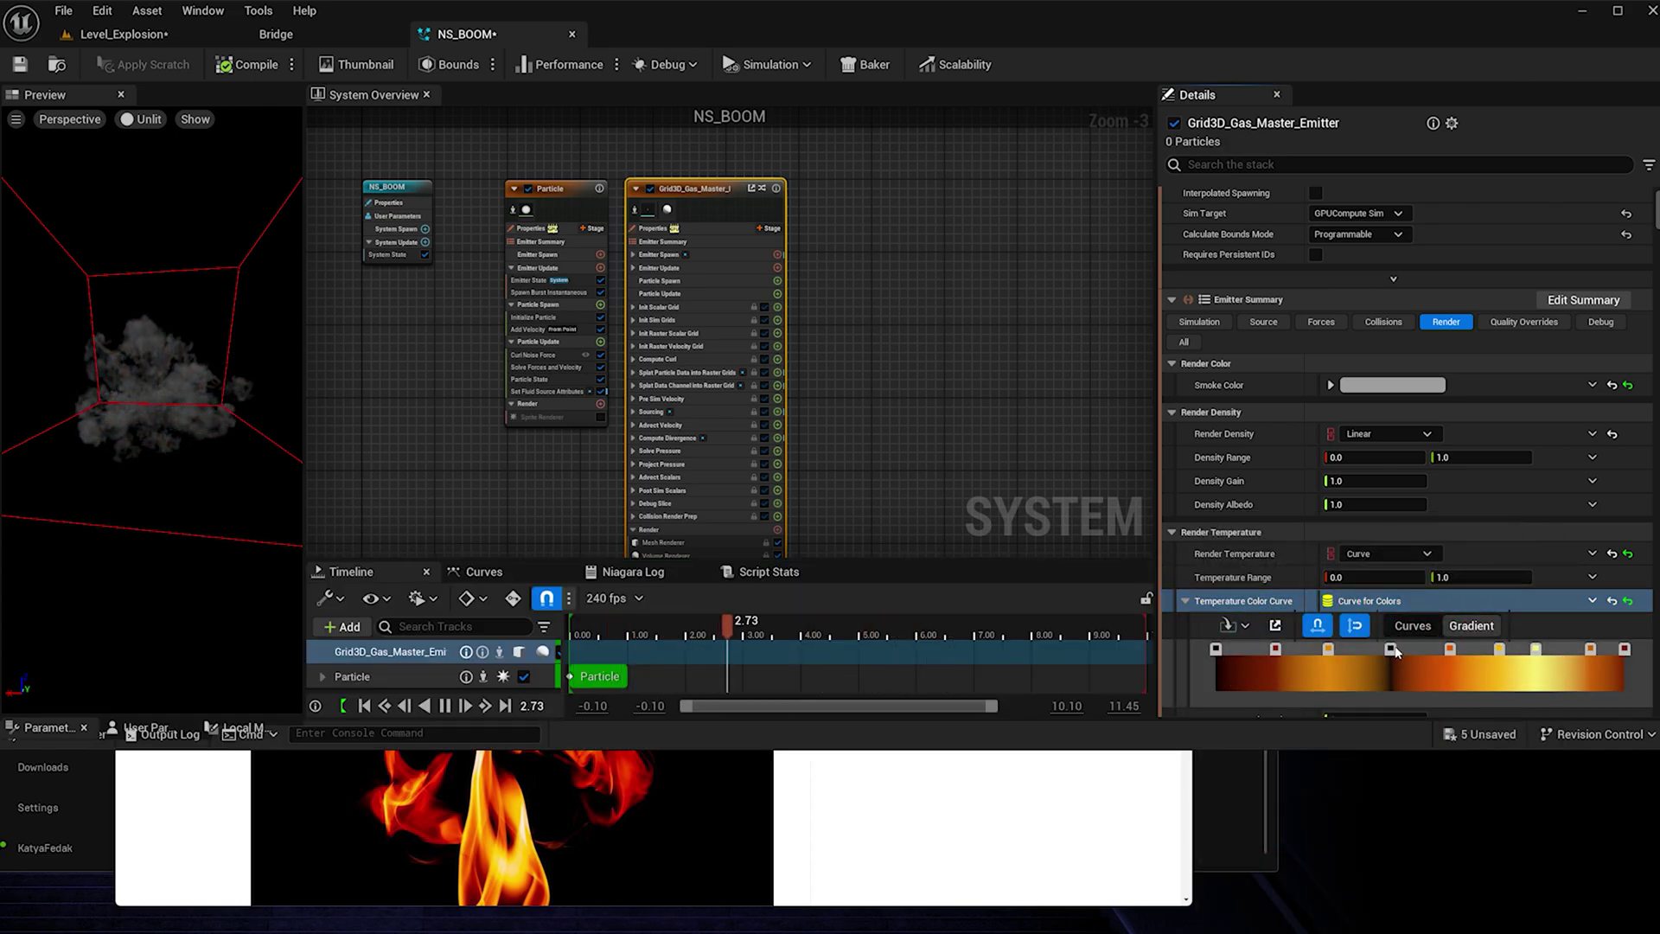
pyautogui.click(697, 787)
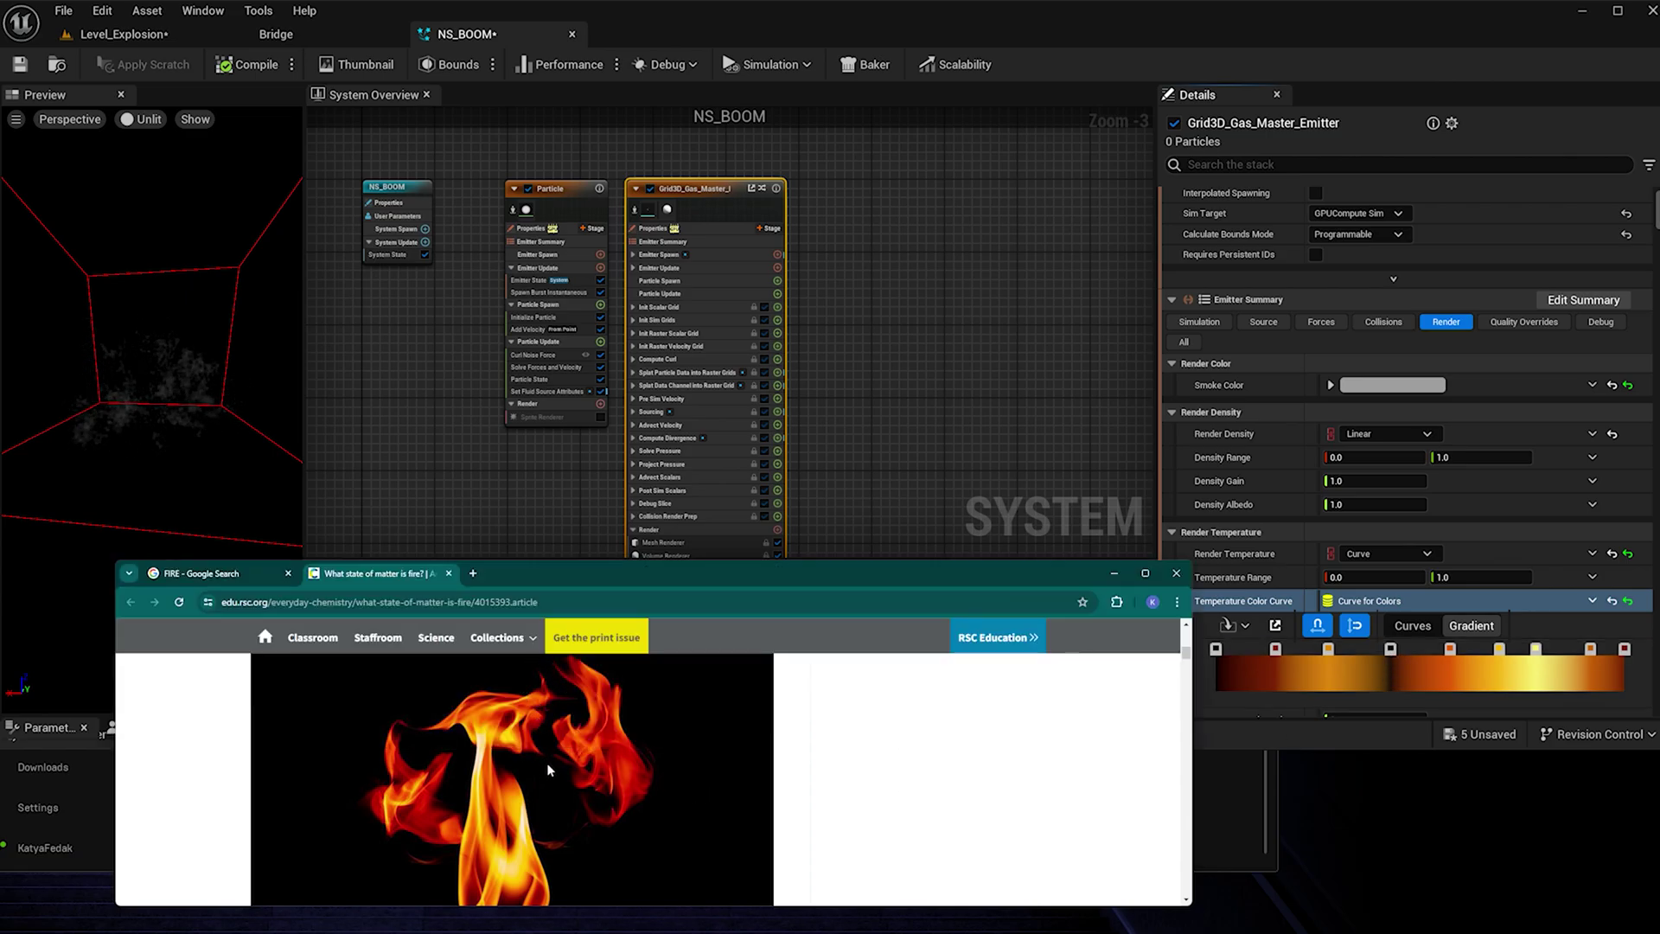
pyautogui.click(1115, 573)
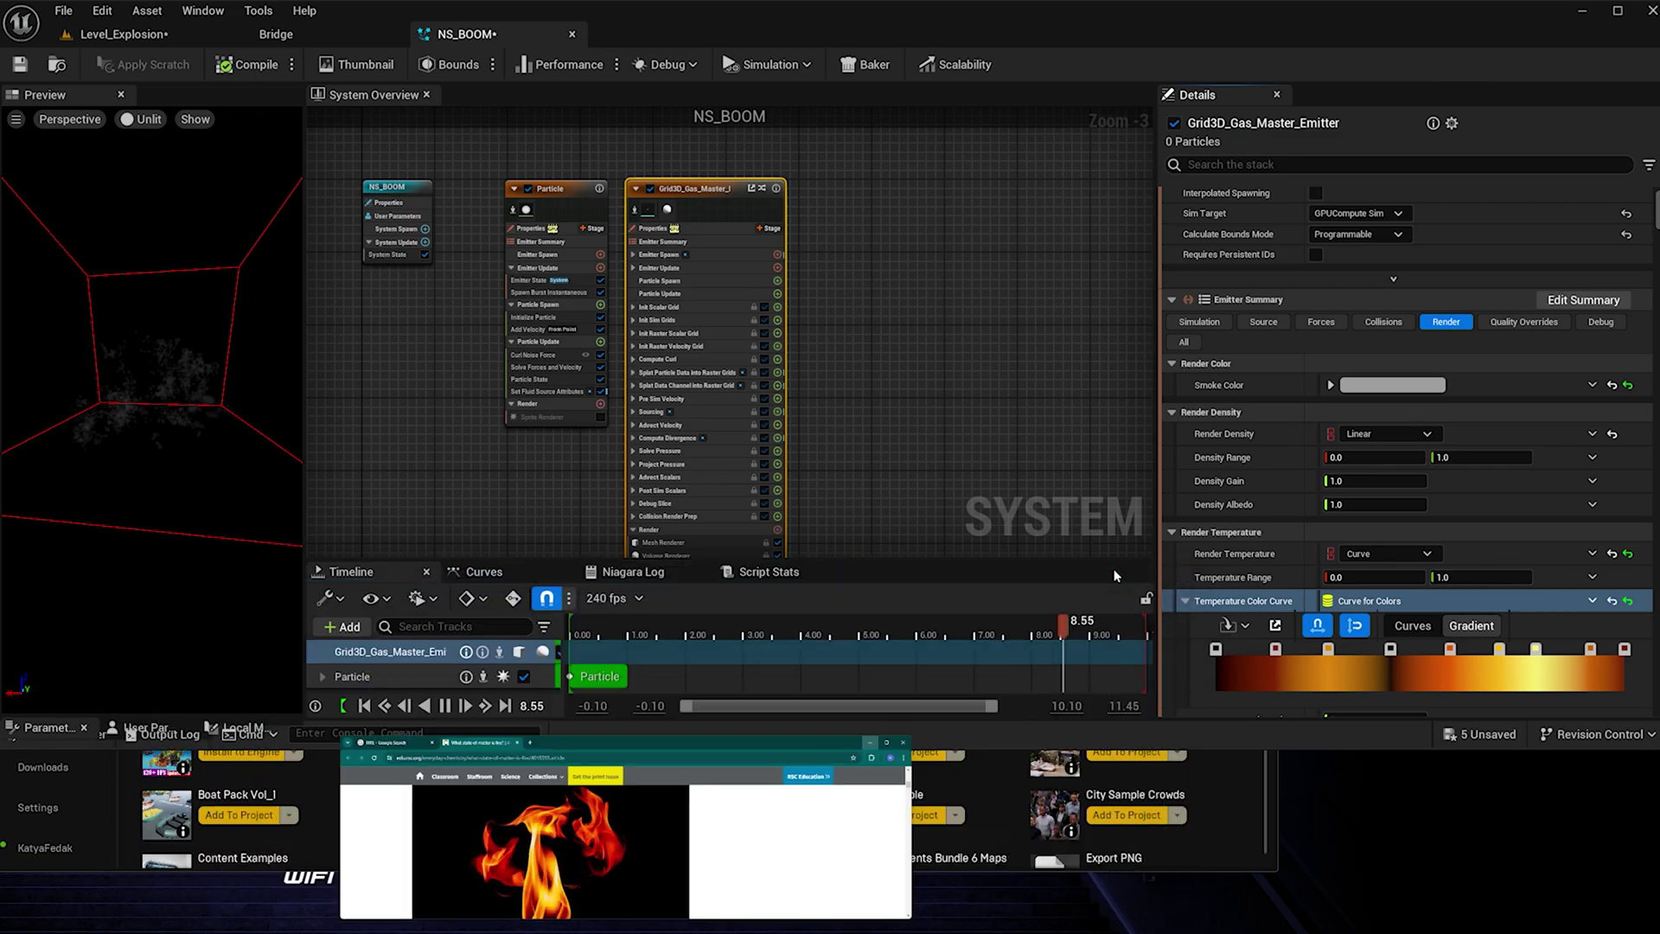
# Turn off Draw Bounds in the gas emitter's simulation settings
pyautogui.click(664, 242)
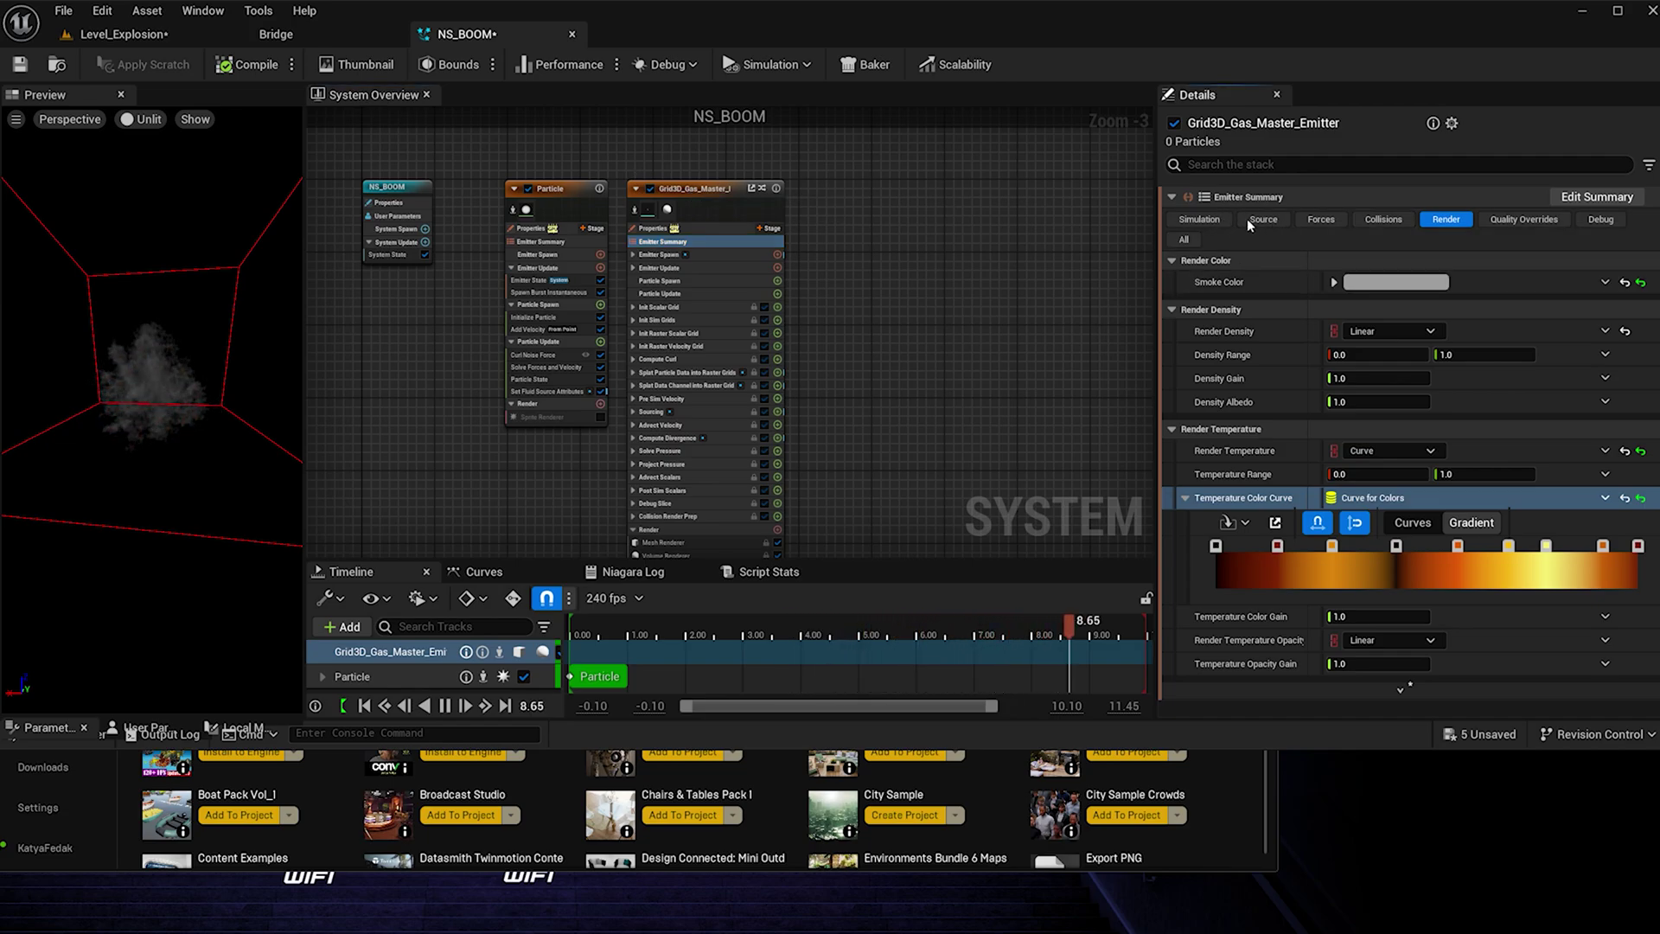
pyautogui.click(693, 186)
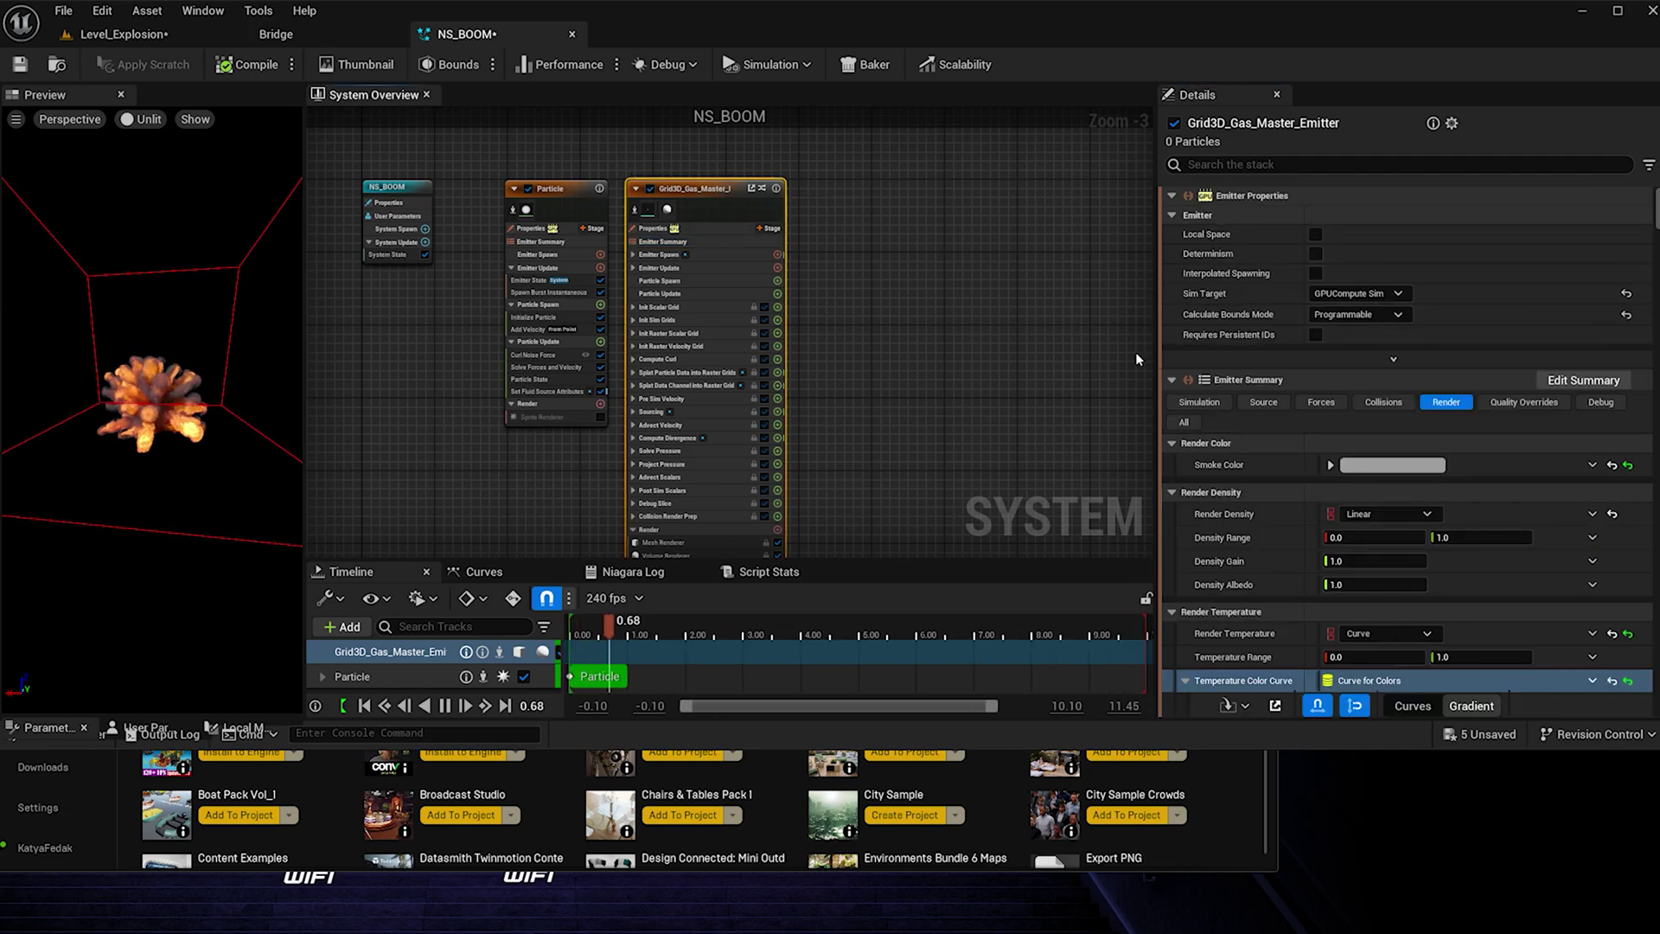
pyautogui.click(1191, 396)
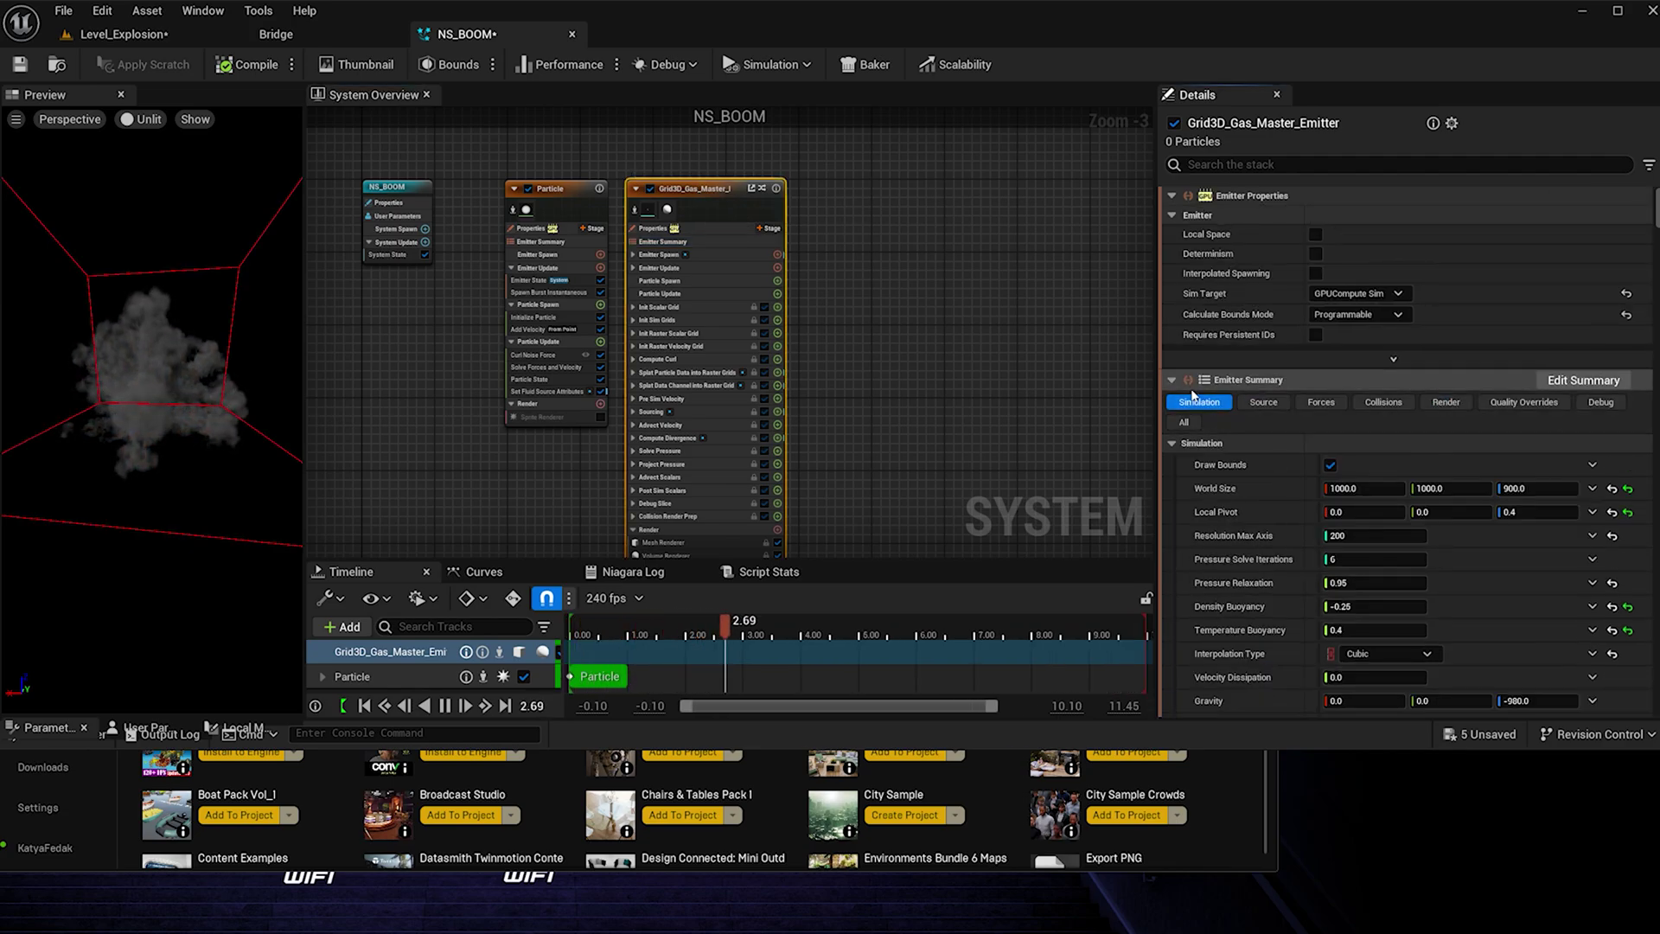
pyautogui.click(1329, 465)
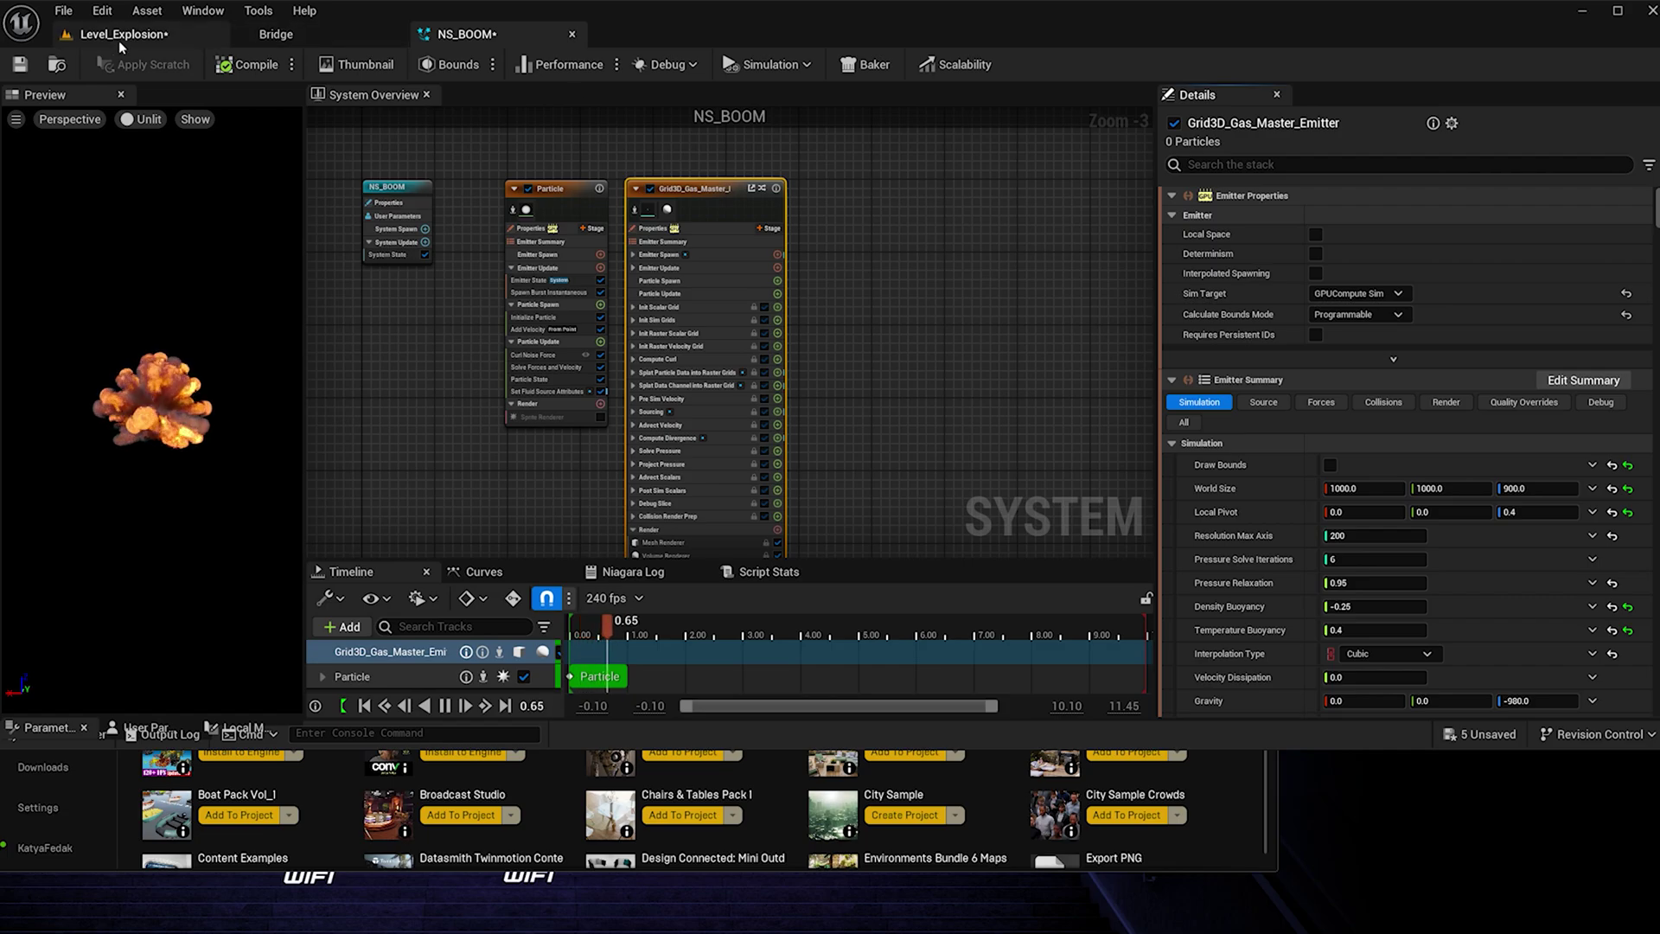
# Save all unsaved assets and set the gas emitter's Resolution Max Axis to 350
pyautogui.click(63, 11)
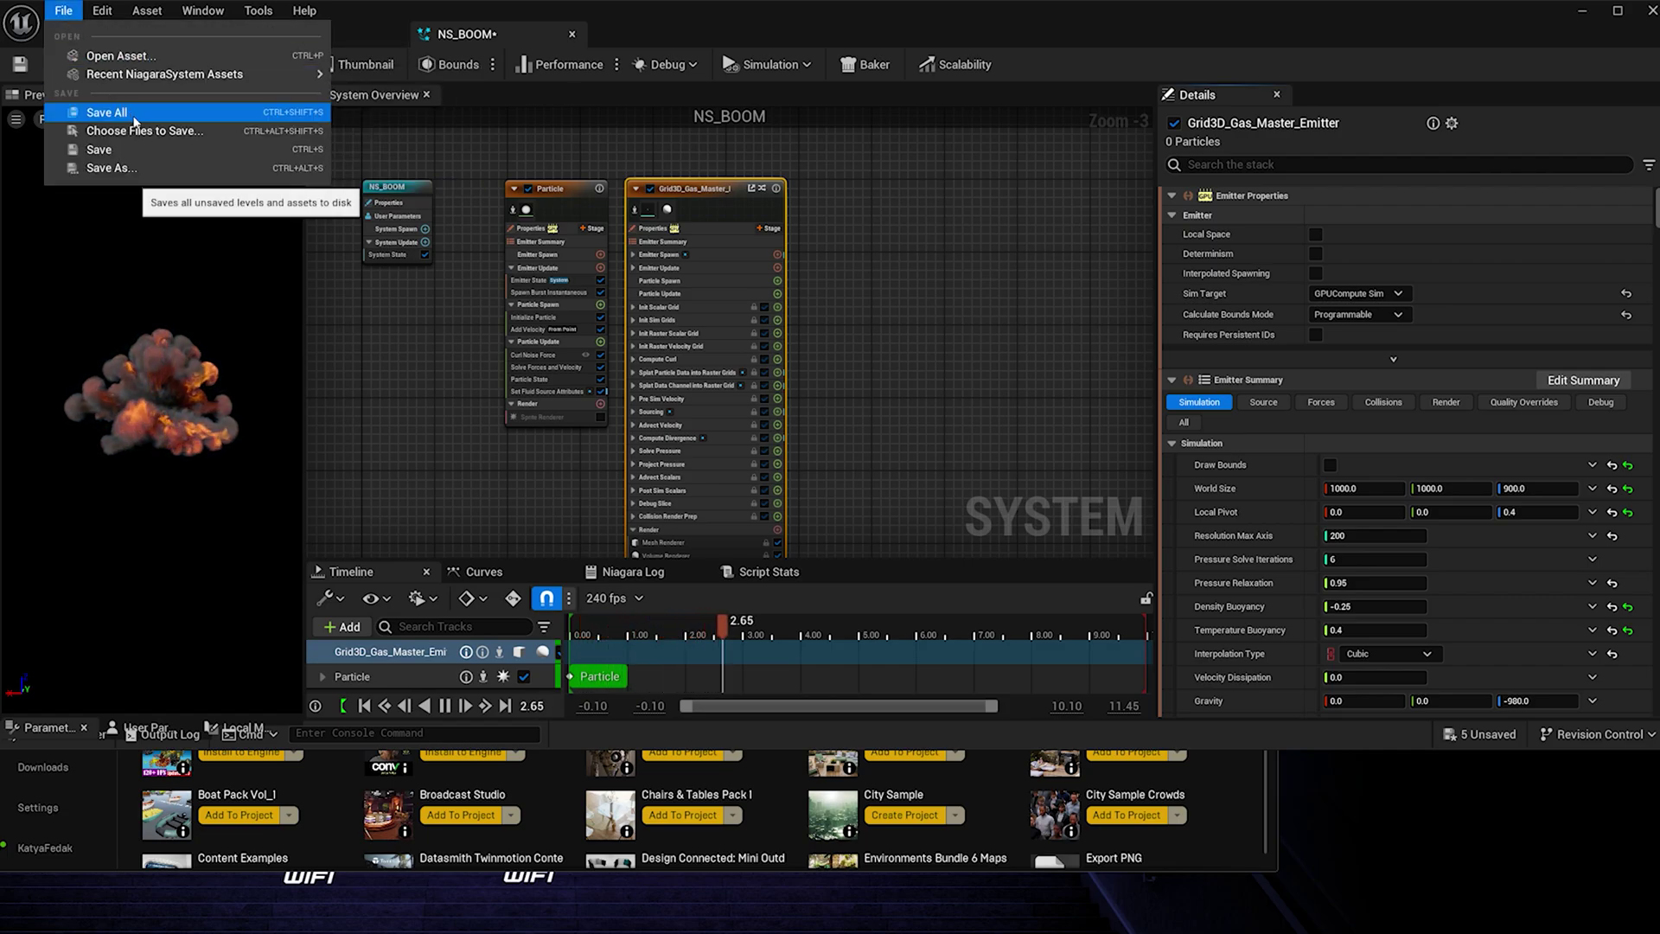
pyautogui.click(108, 112)
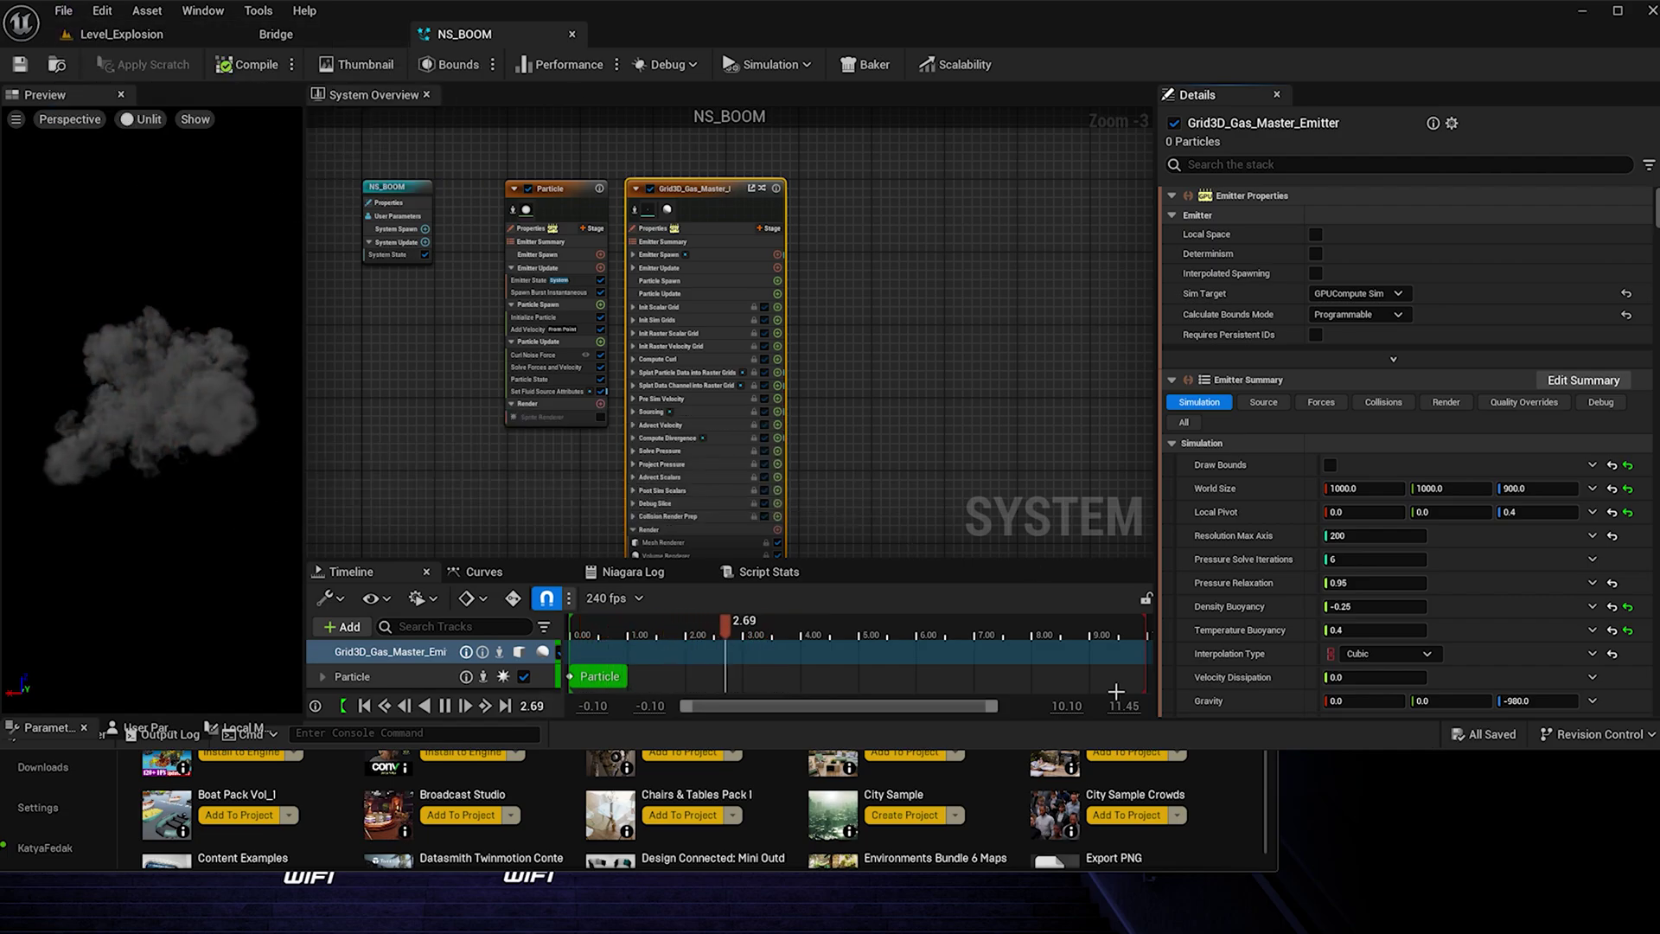
pyautogui.click(1353, 536)
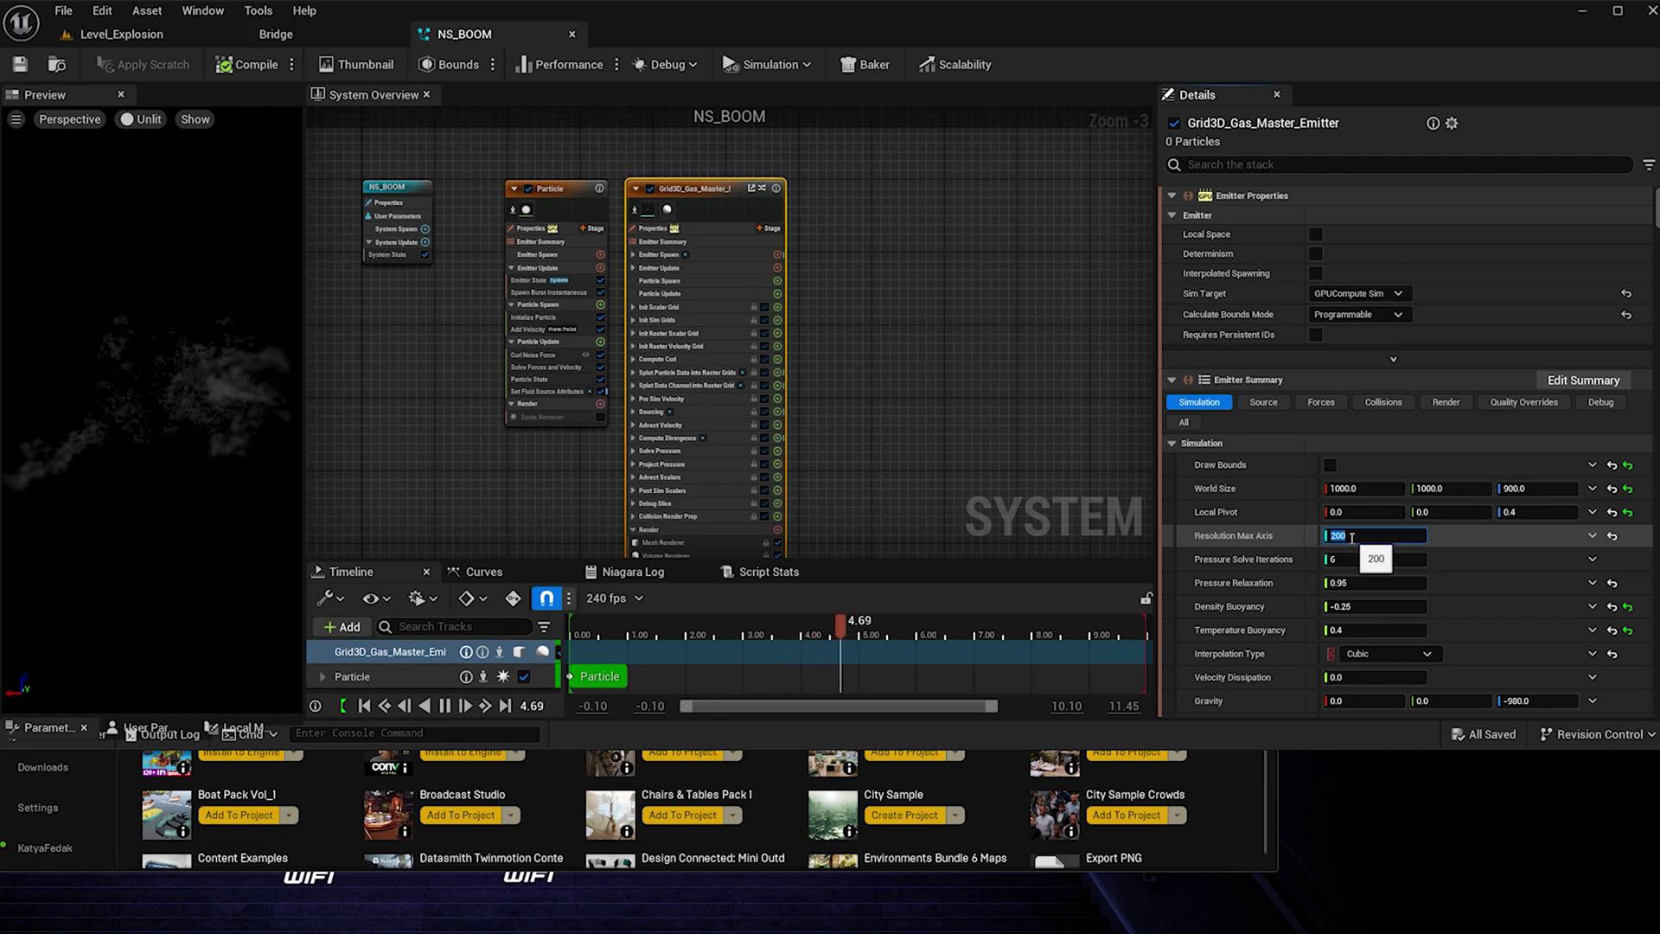
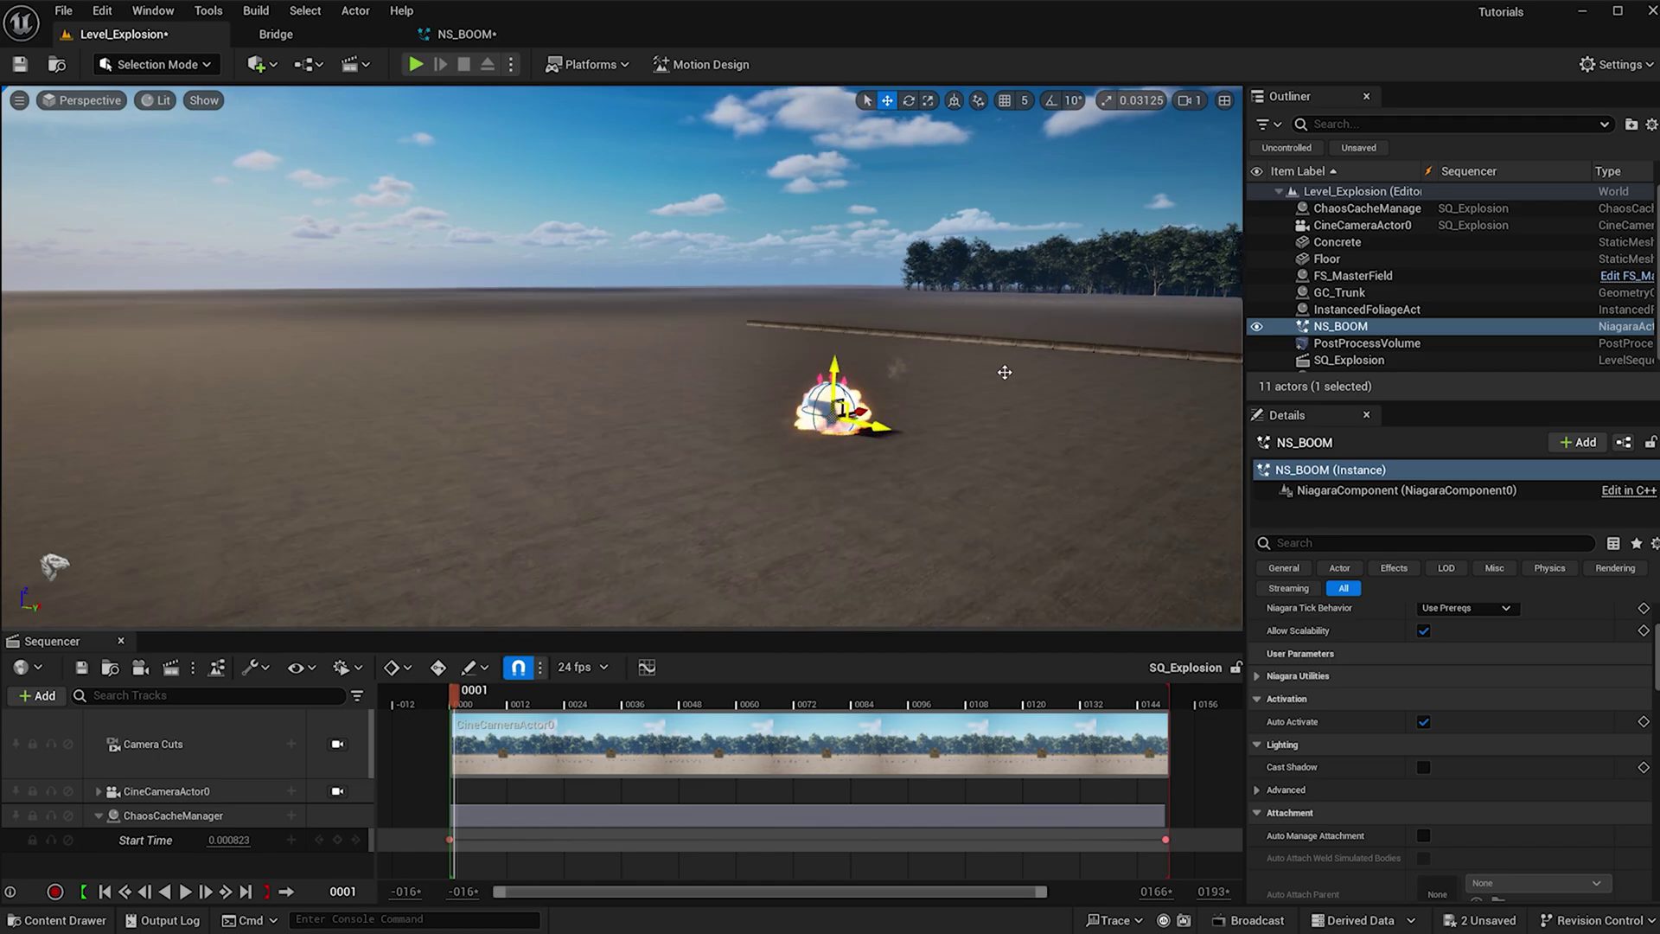
# Frame NS_BOOM in the level from above, and lock the viewport to the sequence's Camera Cuts
pyautogui.press('f')
pyautogui.keyDown('alt'); pyautogui.moveTo(793, 485); pyautogui.dragTo(793, 588); pyautogui.keyUp('alt')
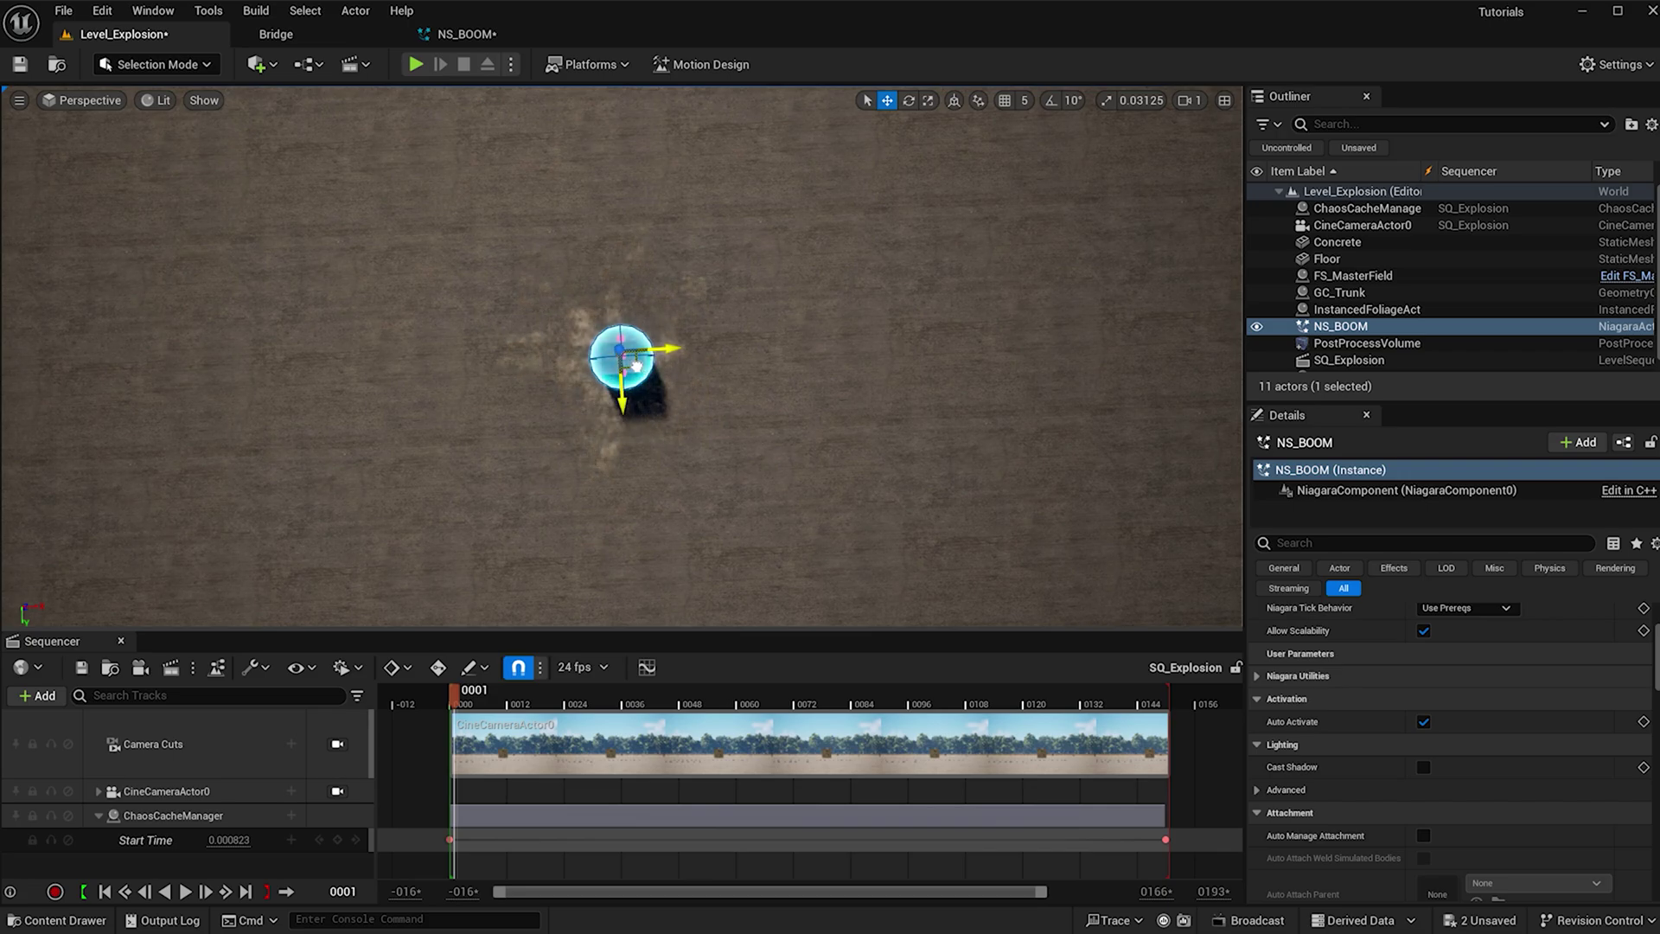
pyautogui.click(337, 745)
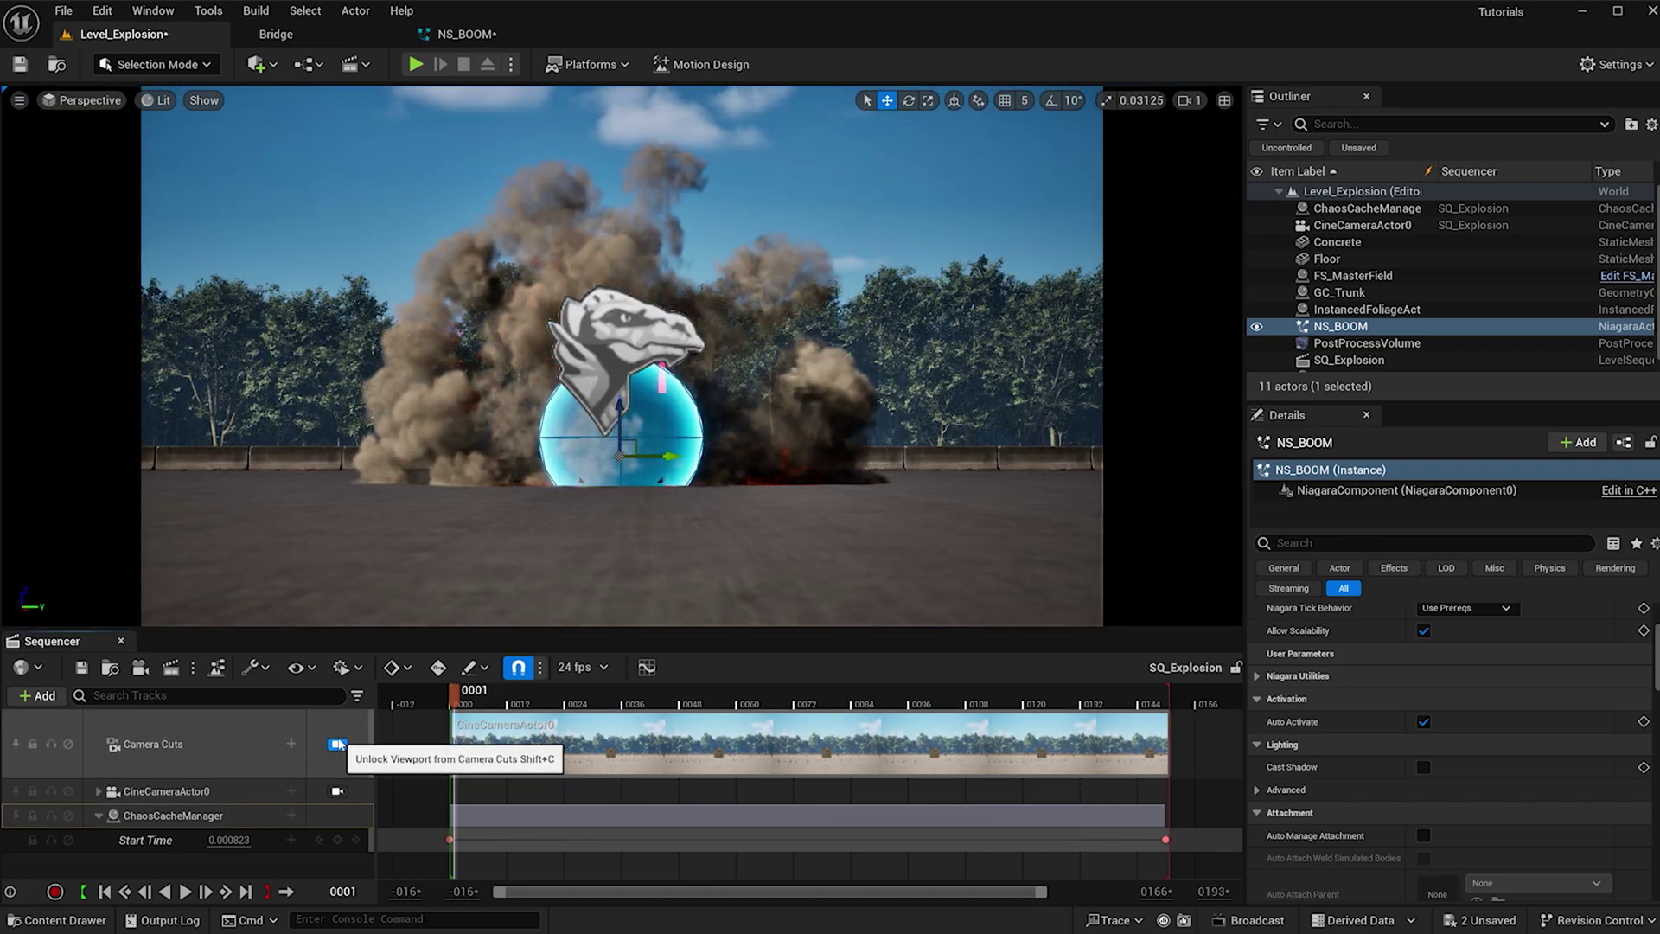
# Set the Loop Duration in NS_BOOM's System State to 10
pyautogui.click(458, 34)
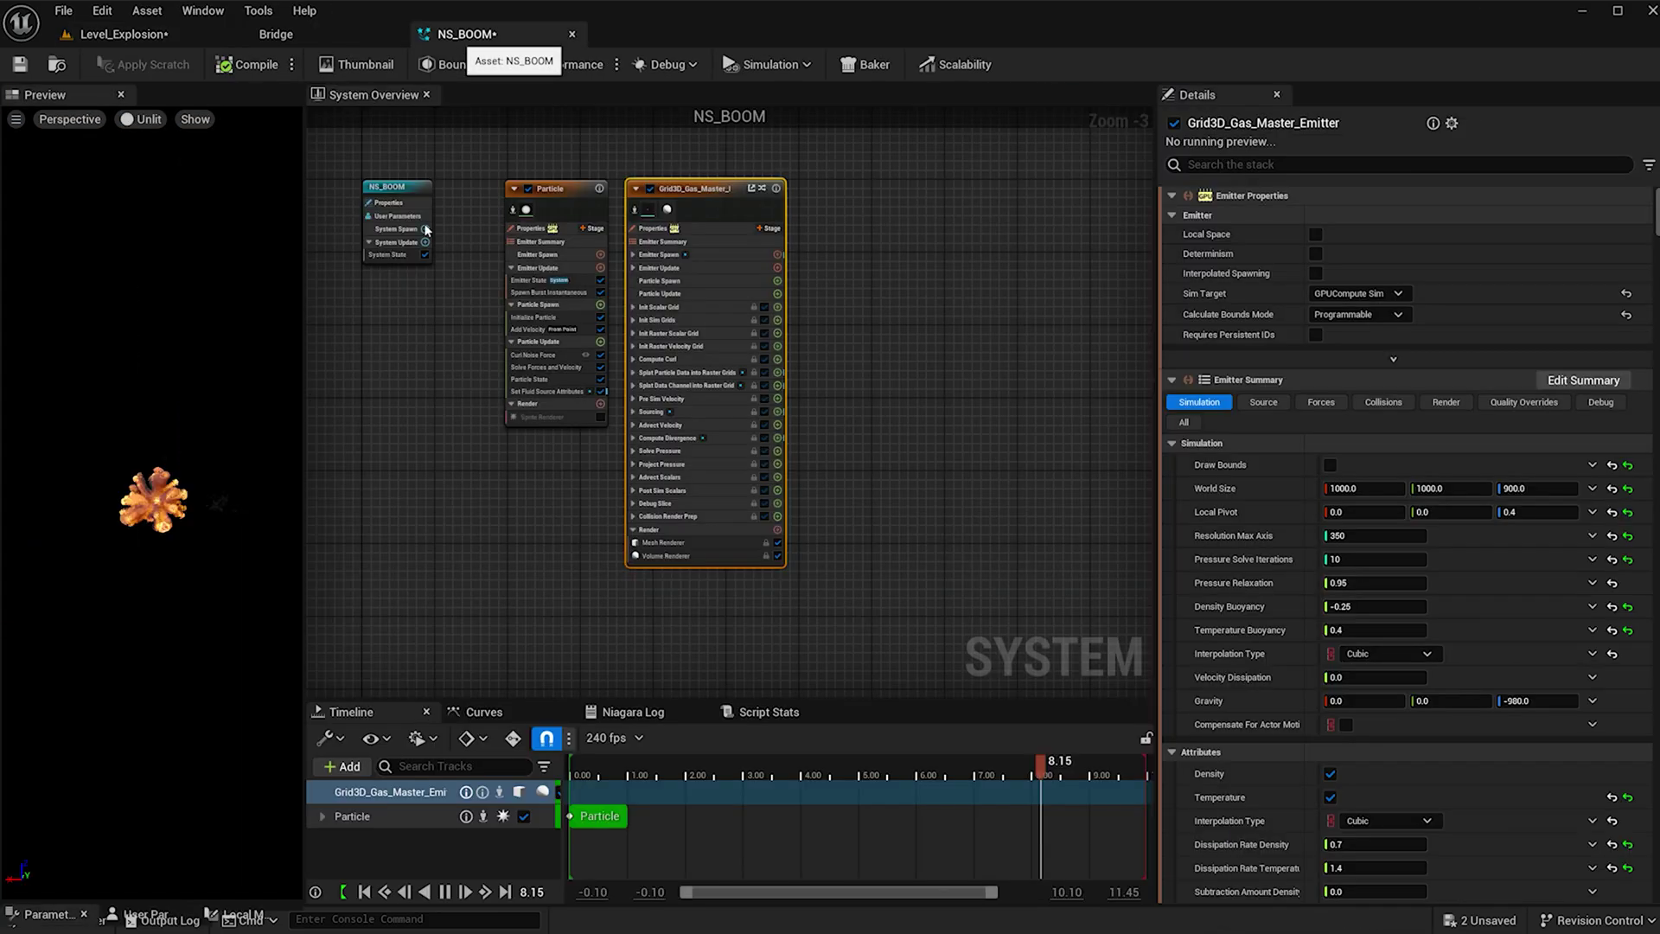
pyautogui.click(387, 255)
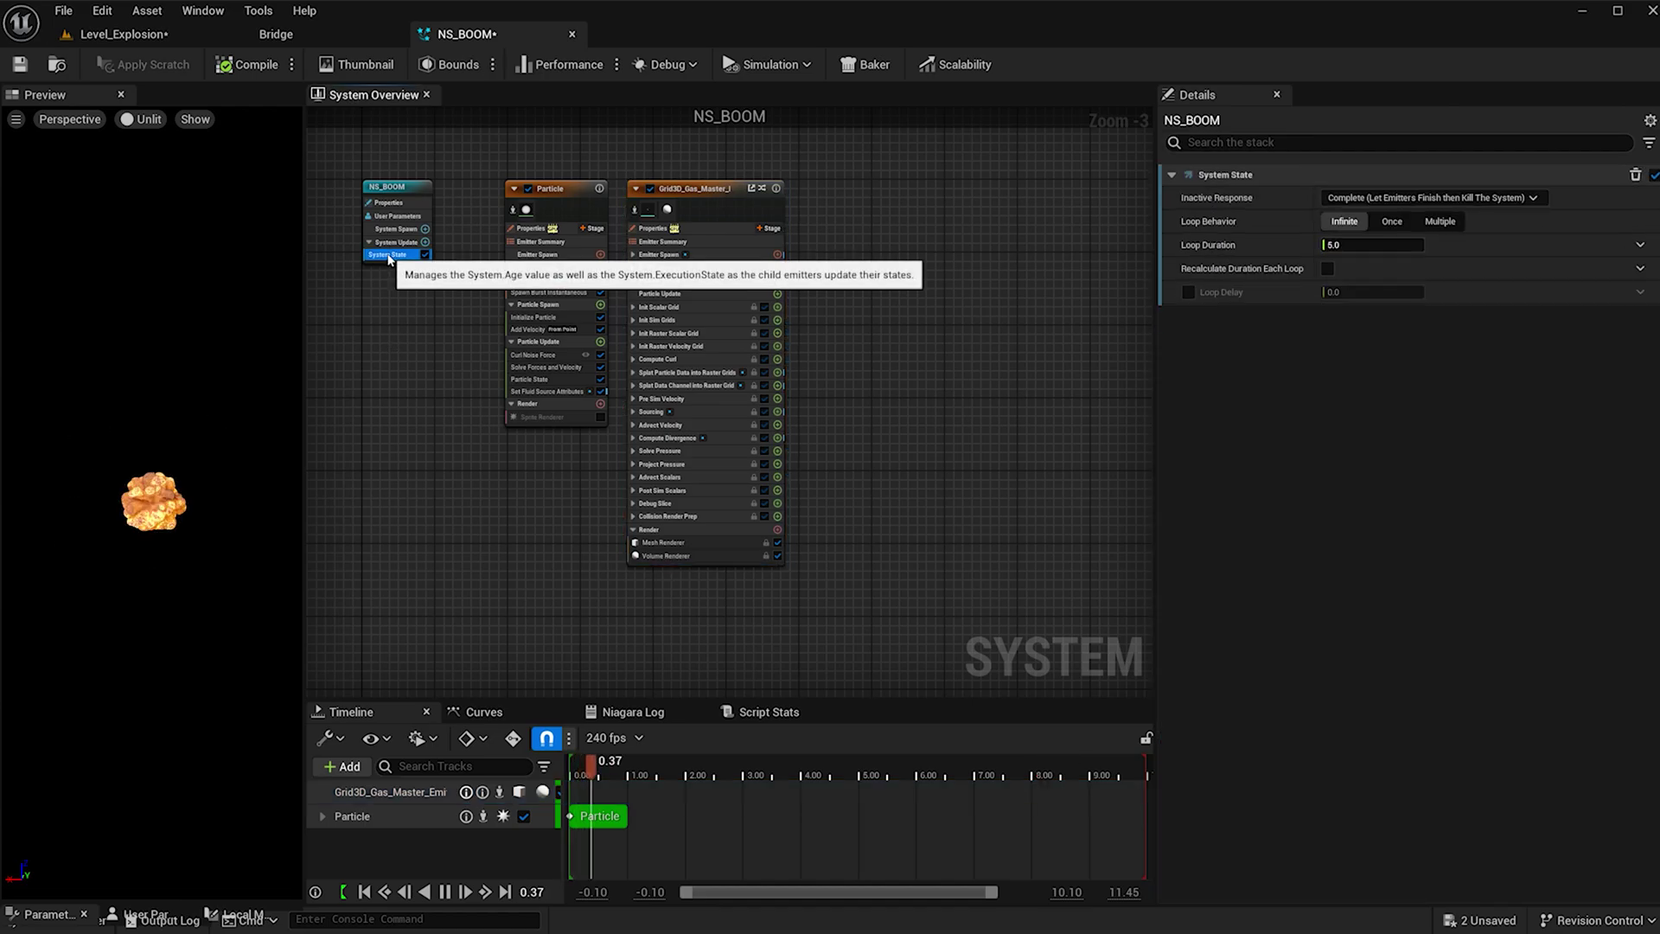
pyautogui.click(1351, 246)
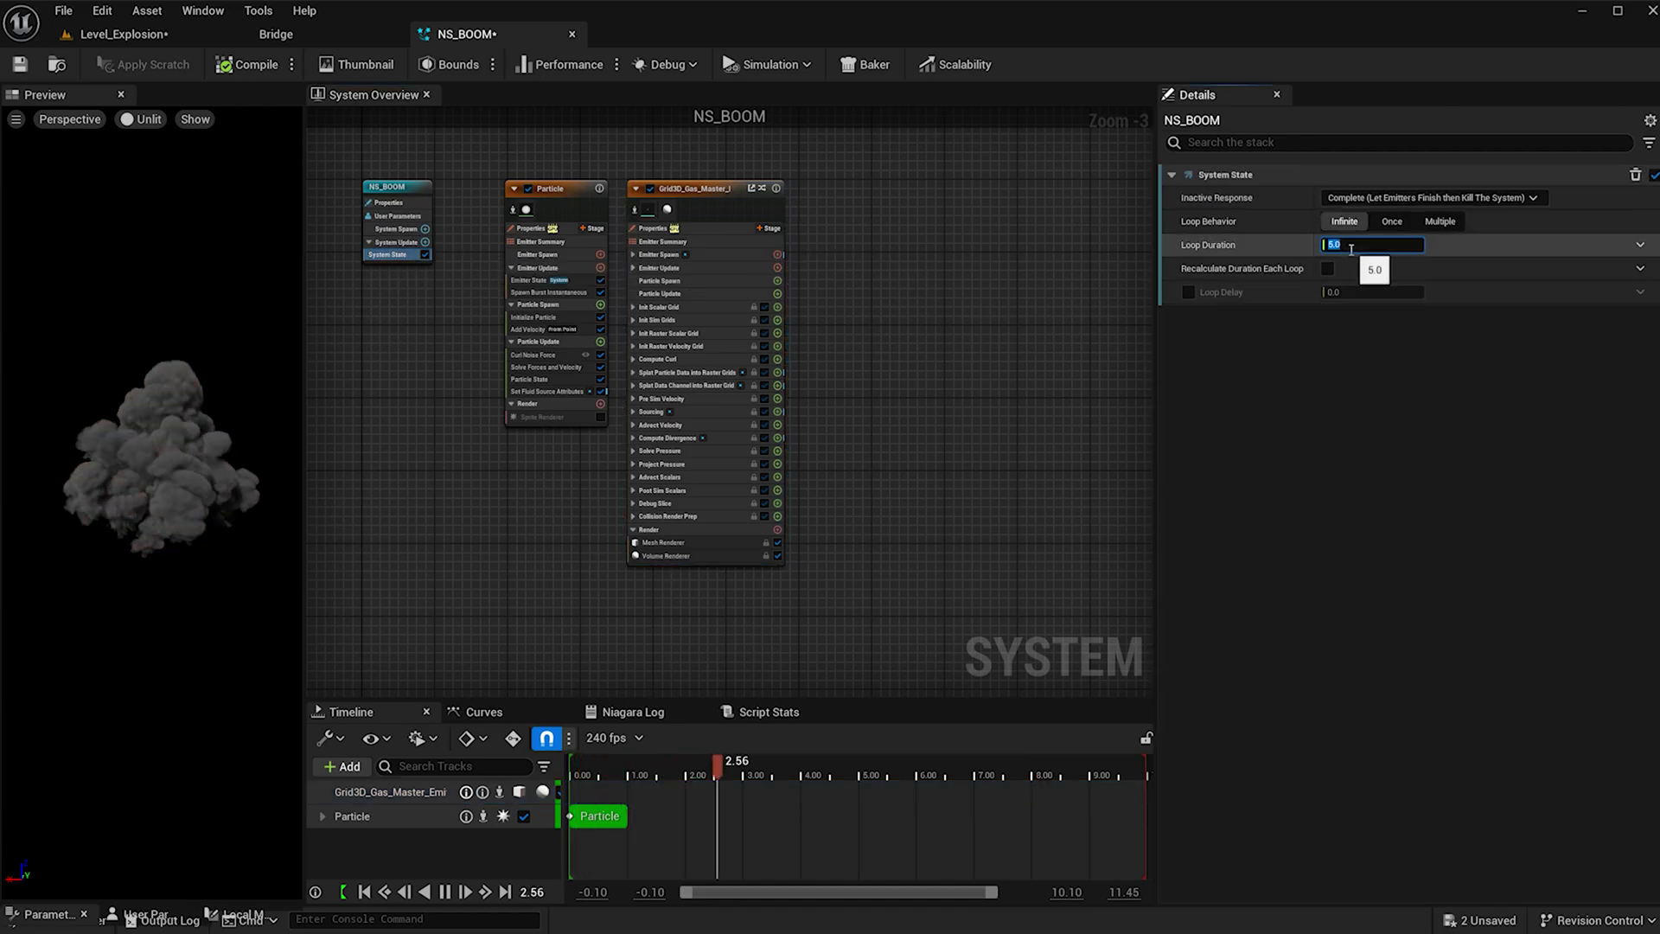
pyautogui.write('10')
pyautogui.press('Return')
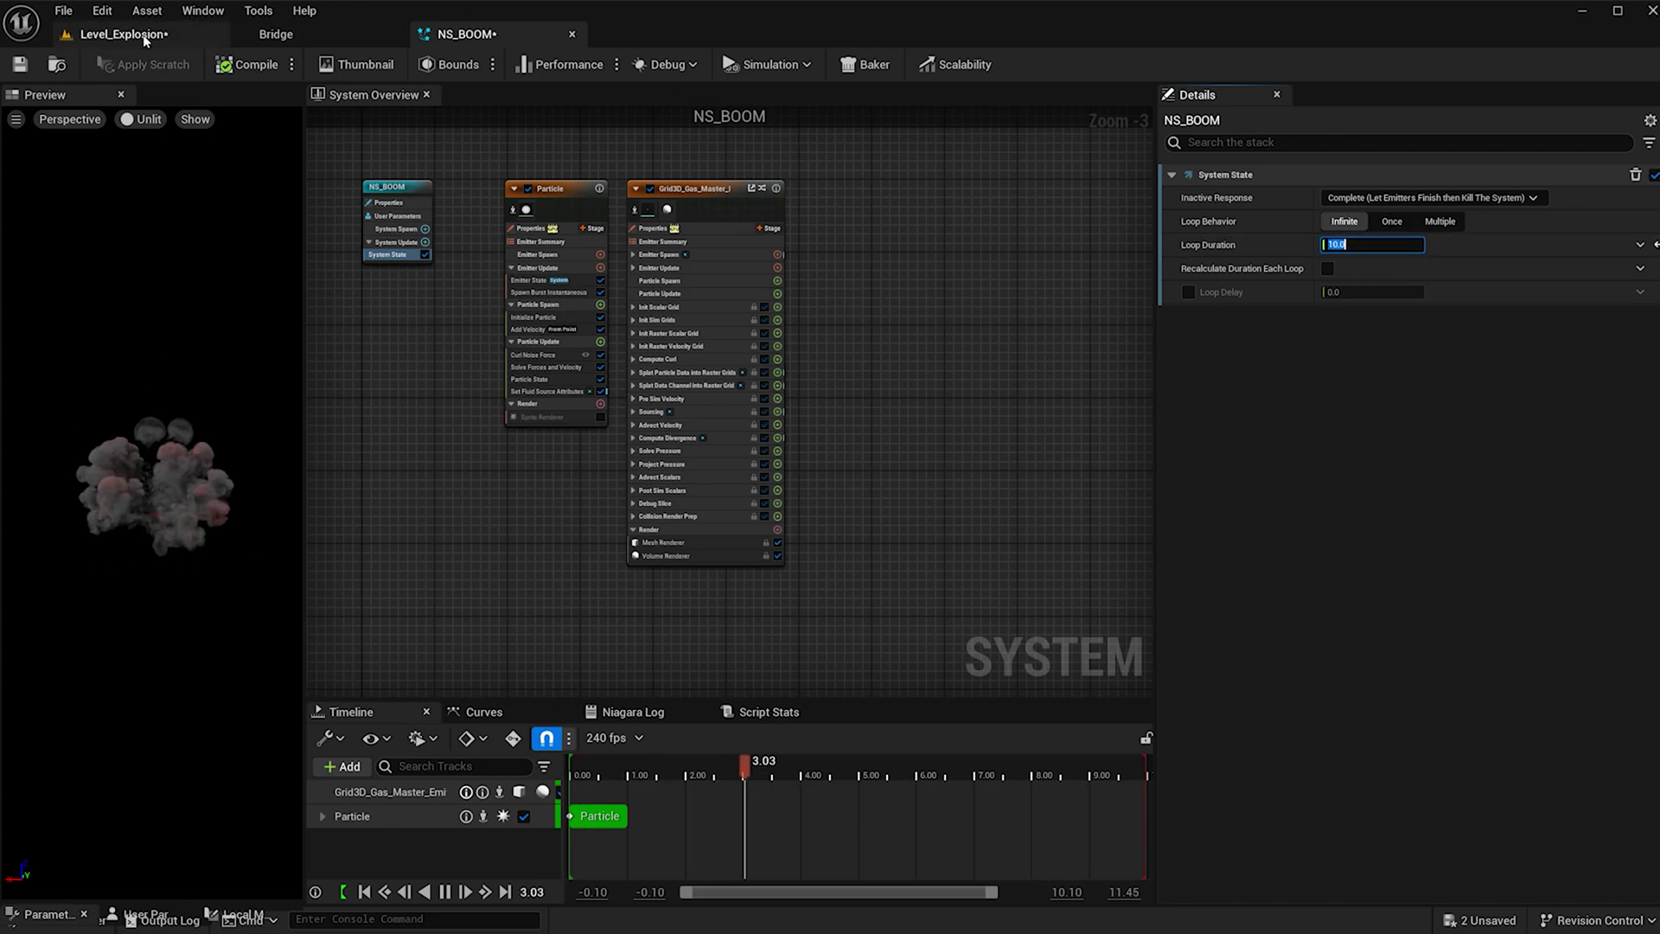
# Add the NS_BOOM actor to the SQ_Explosion sequence and add its NiagaraComponent0 as a track
pyautogui.click(125, 33)
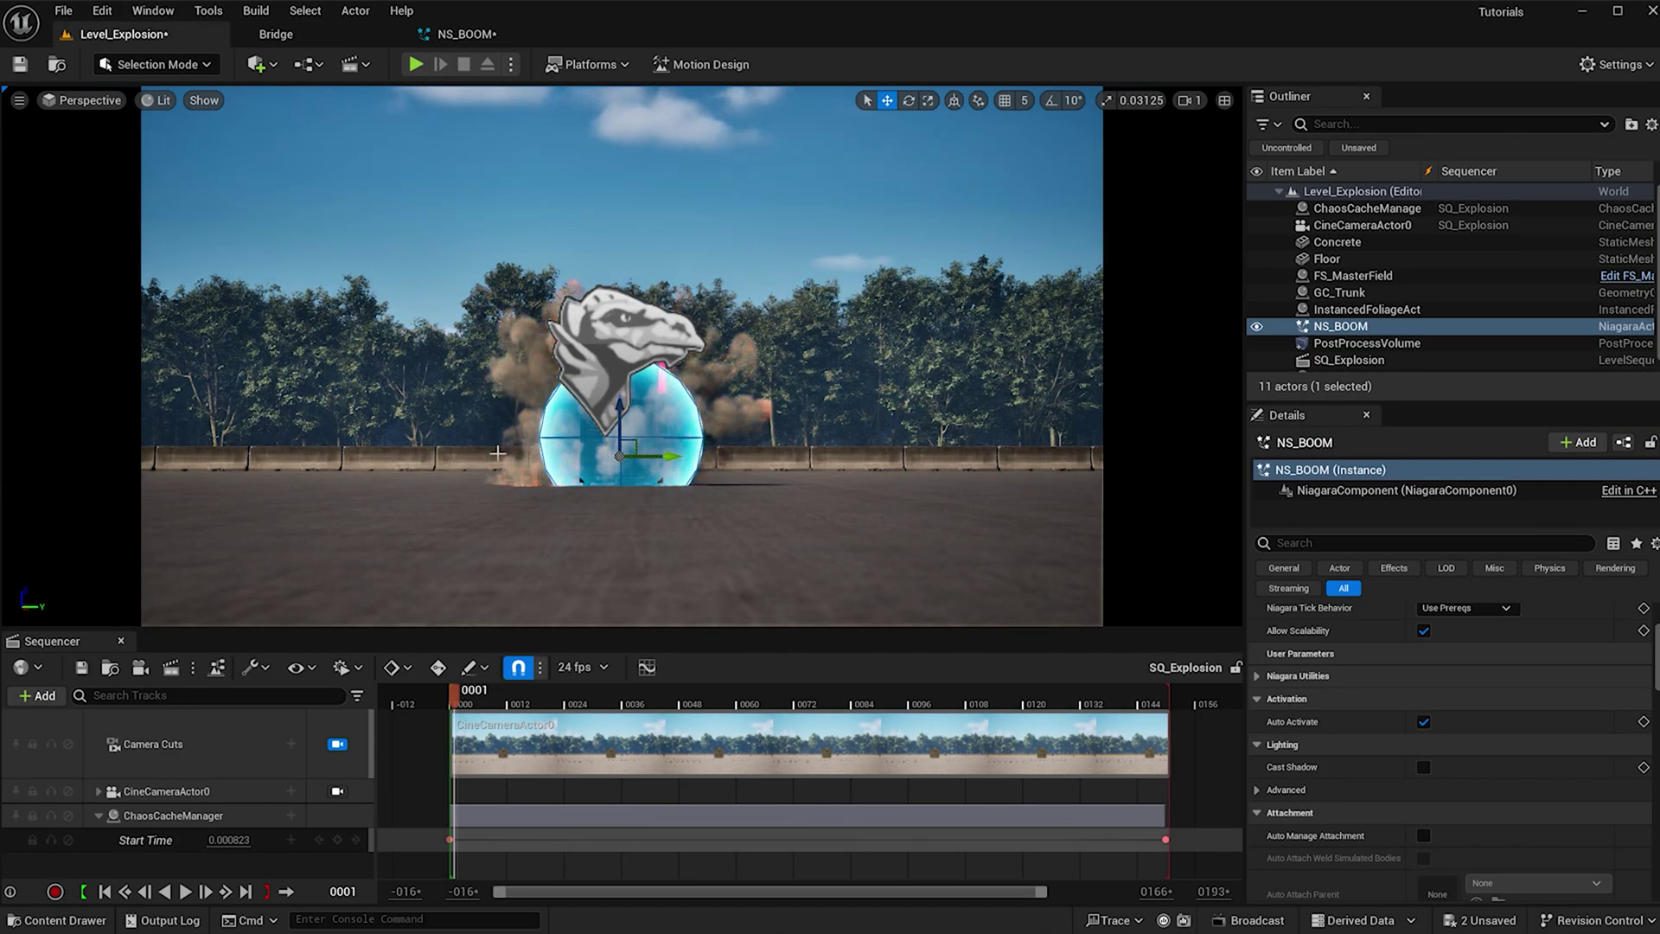
pyautogui.moveTo(1327, 328); pyautogui.dragTo(597, 687)
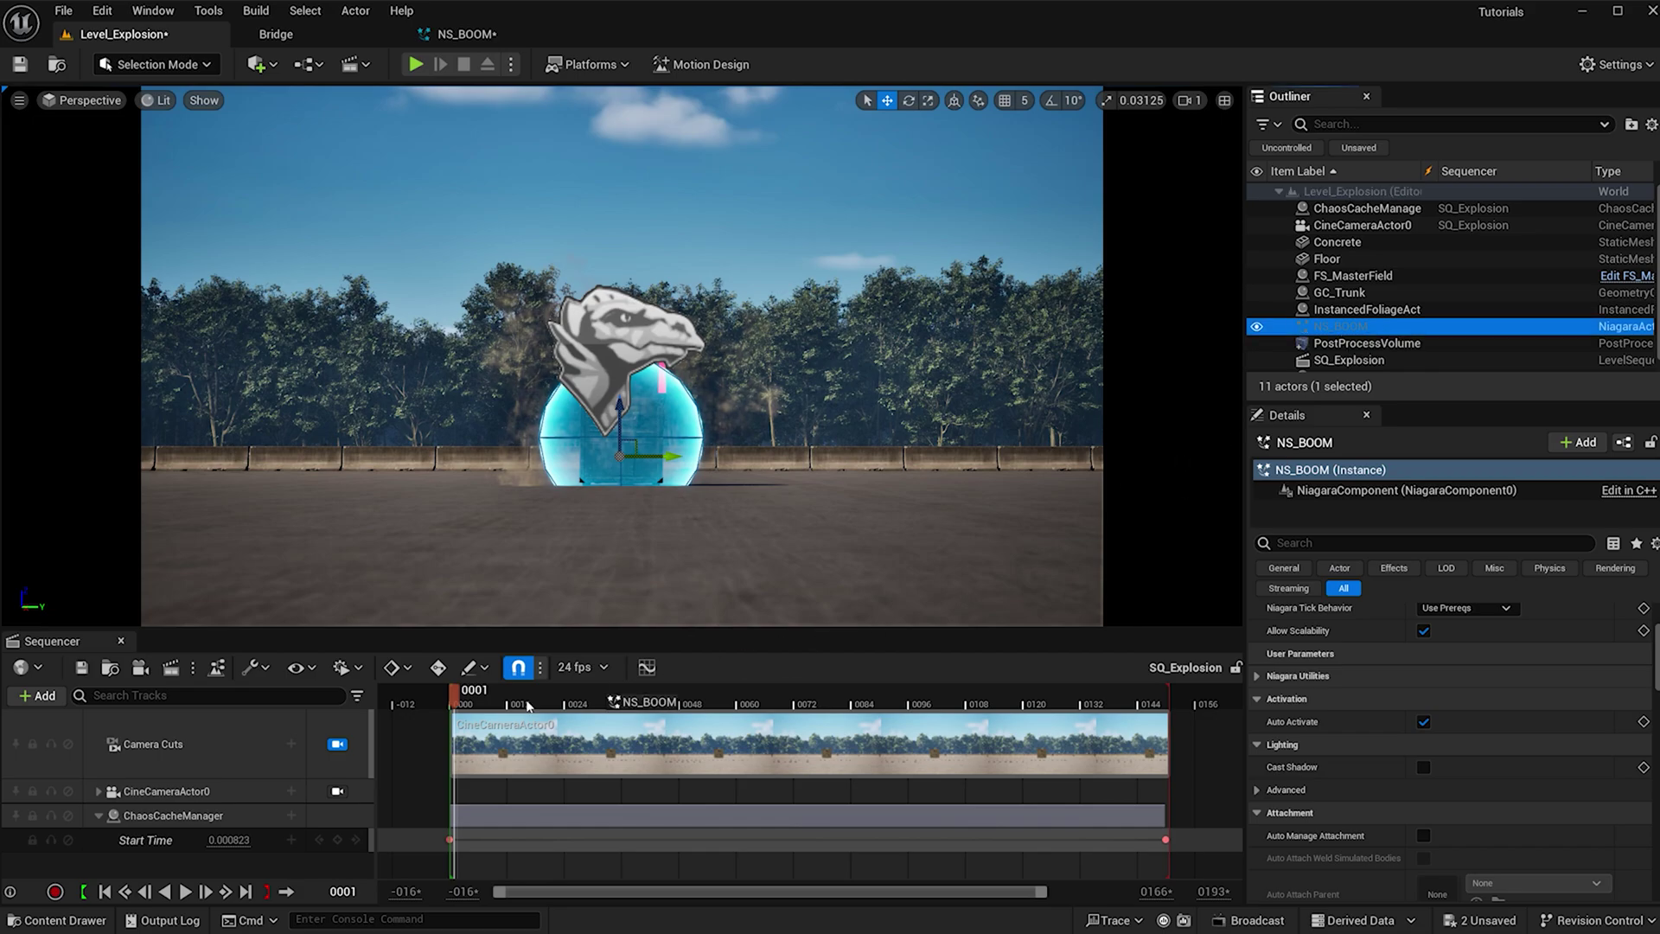
pyautogui.moveTo(256, 850); pyautogui.dragTo(260, 856)
pyautogui.click(727, 413)
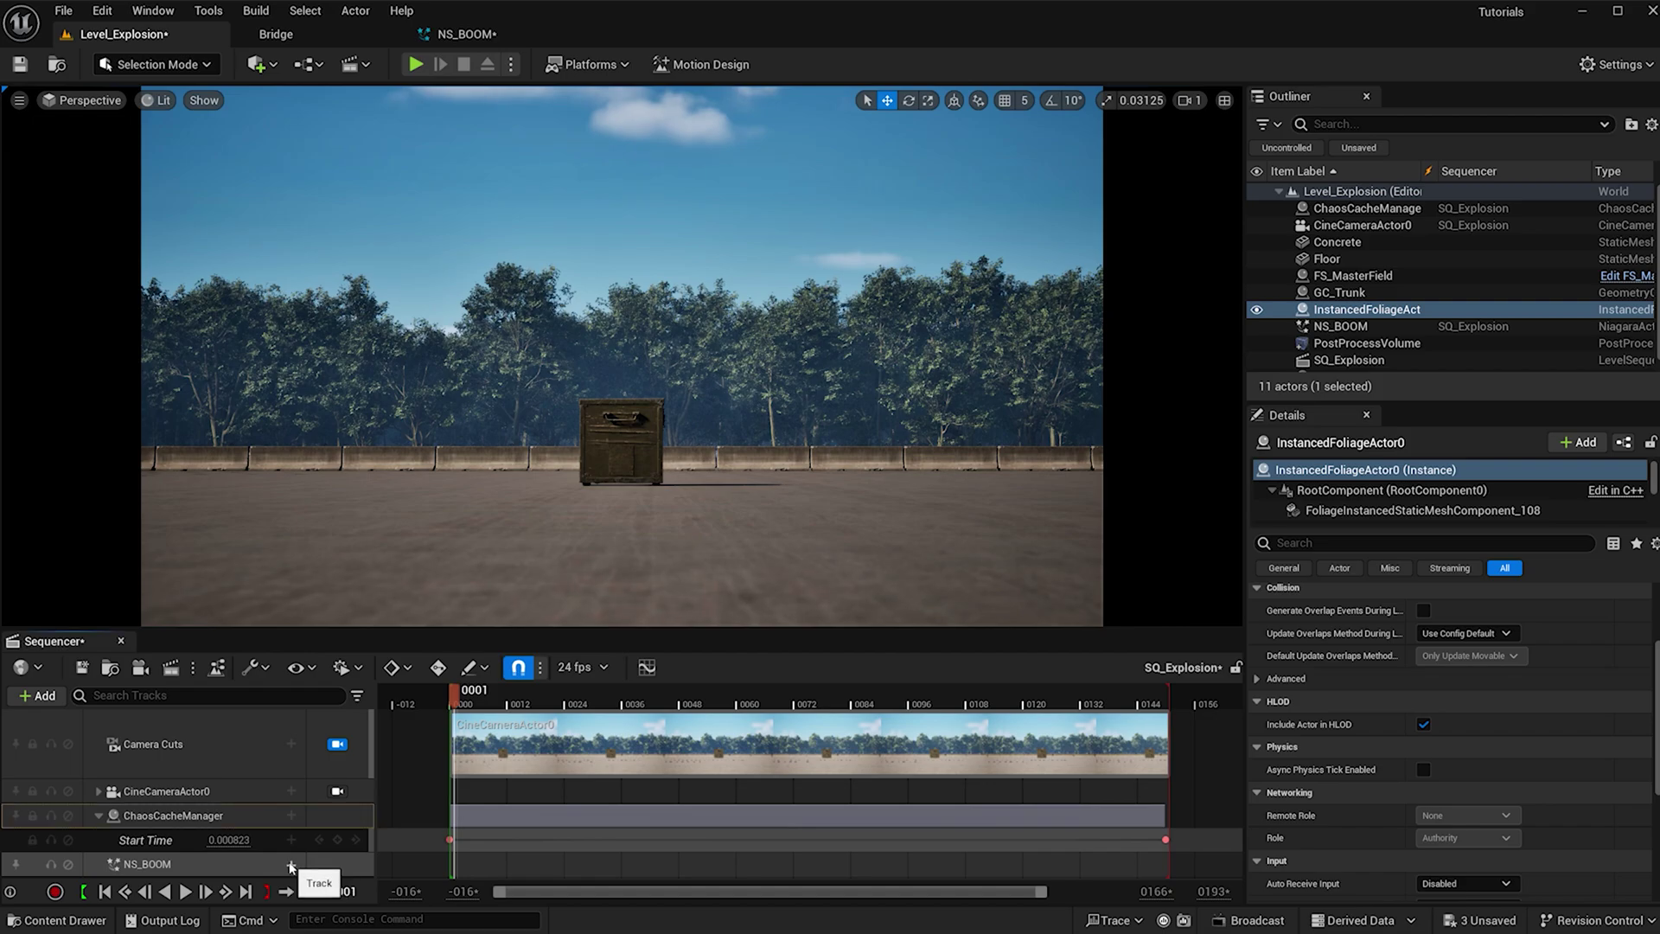
pyautogui.click(290, 866)
pyautogui.click(339, 810)
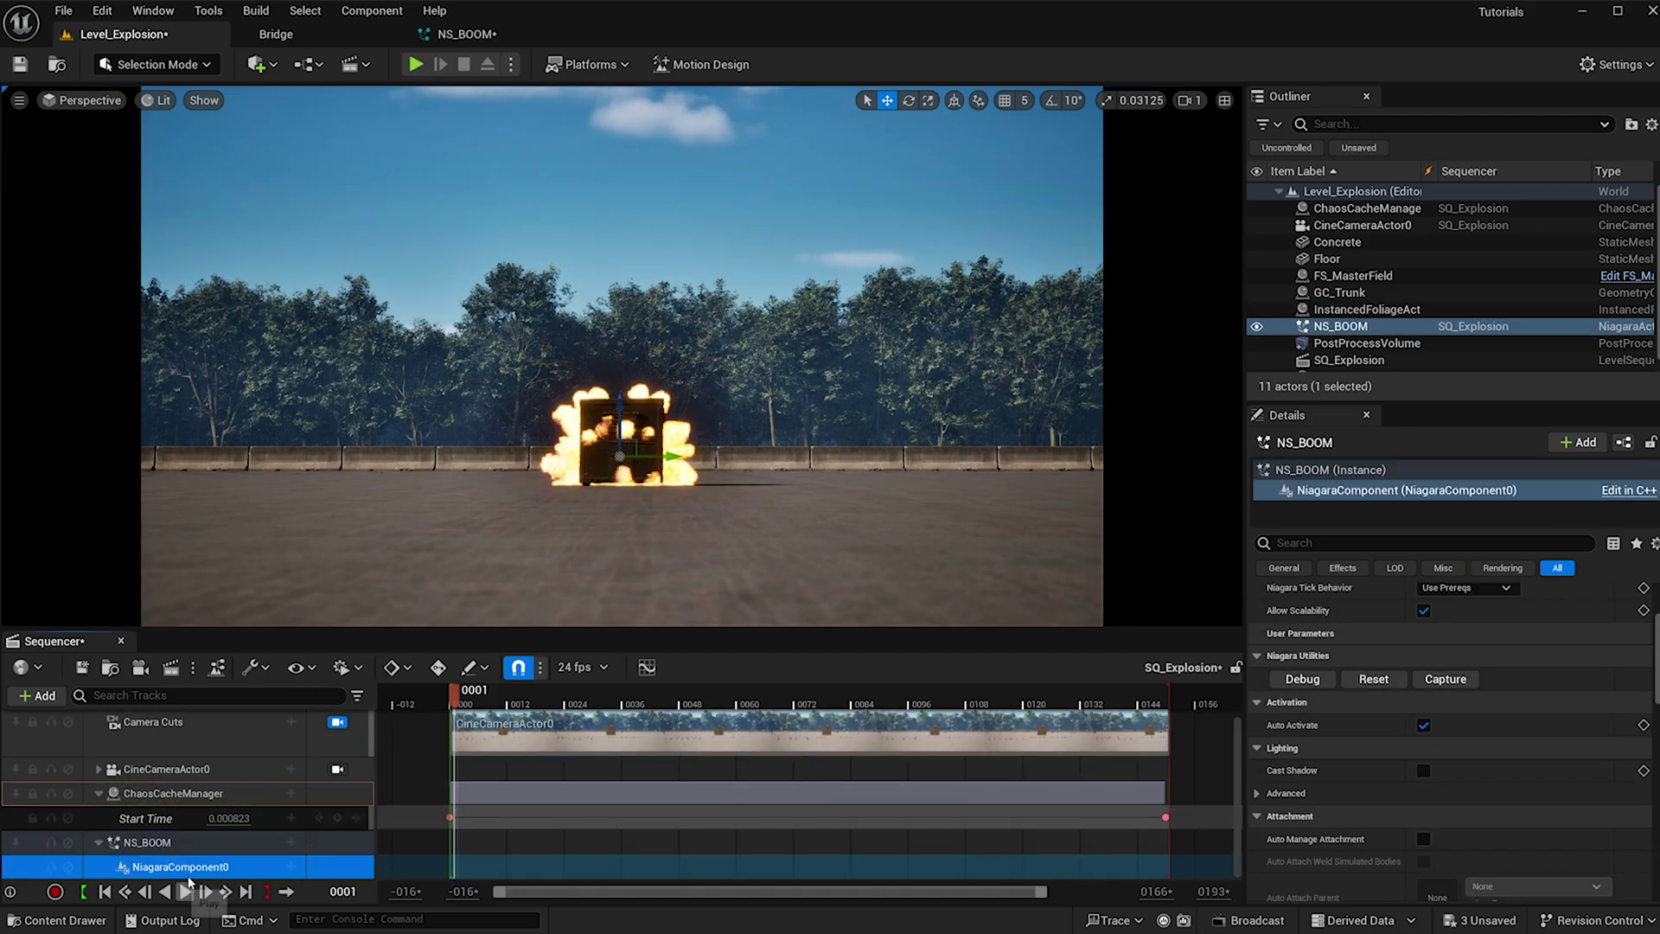
# Add a Niagara Cache track and a Niagara System Life Cycle track to NiagaraComponent0
pyautogui.click(292, 867)
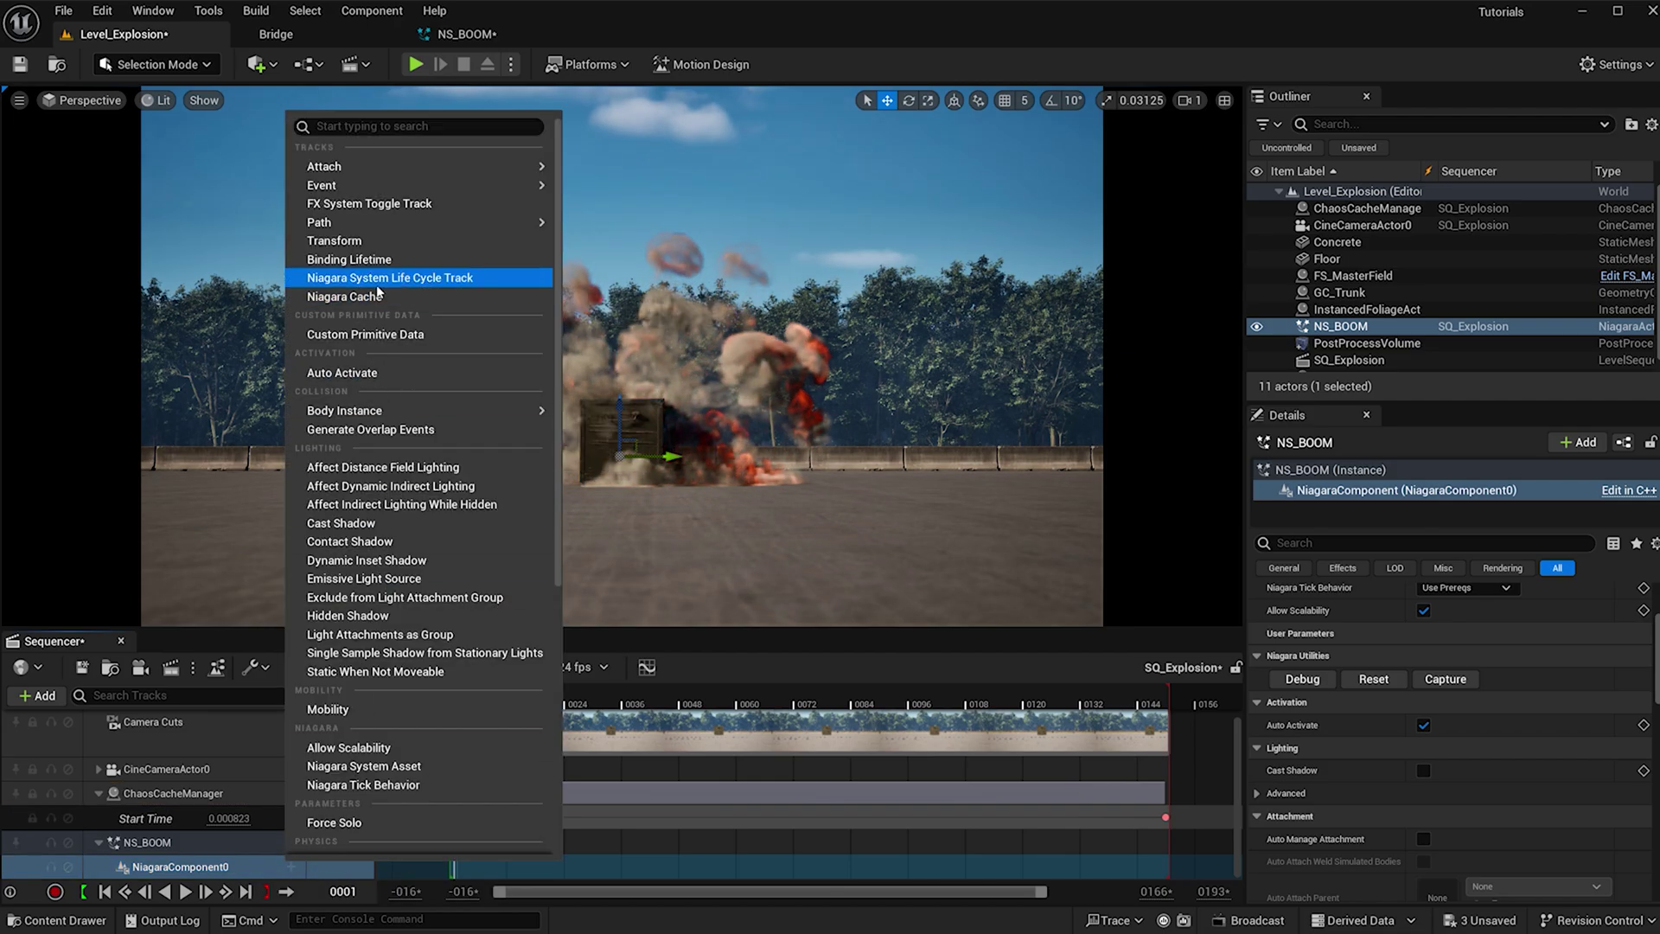
pyautogui.click(346, 297)
pyautogui.scroll(-1, 323, 801)
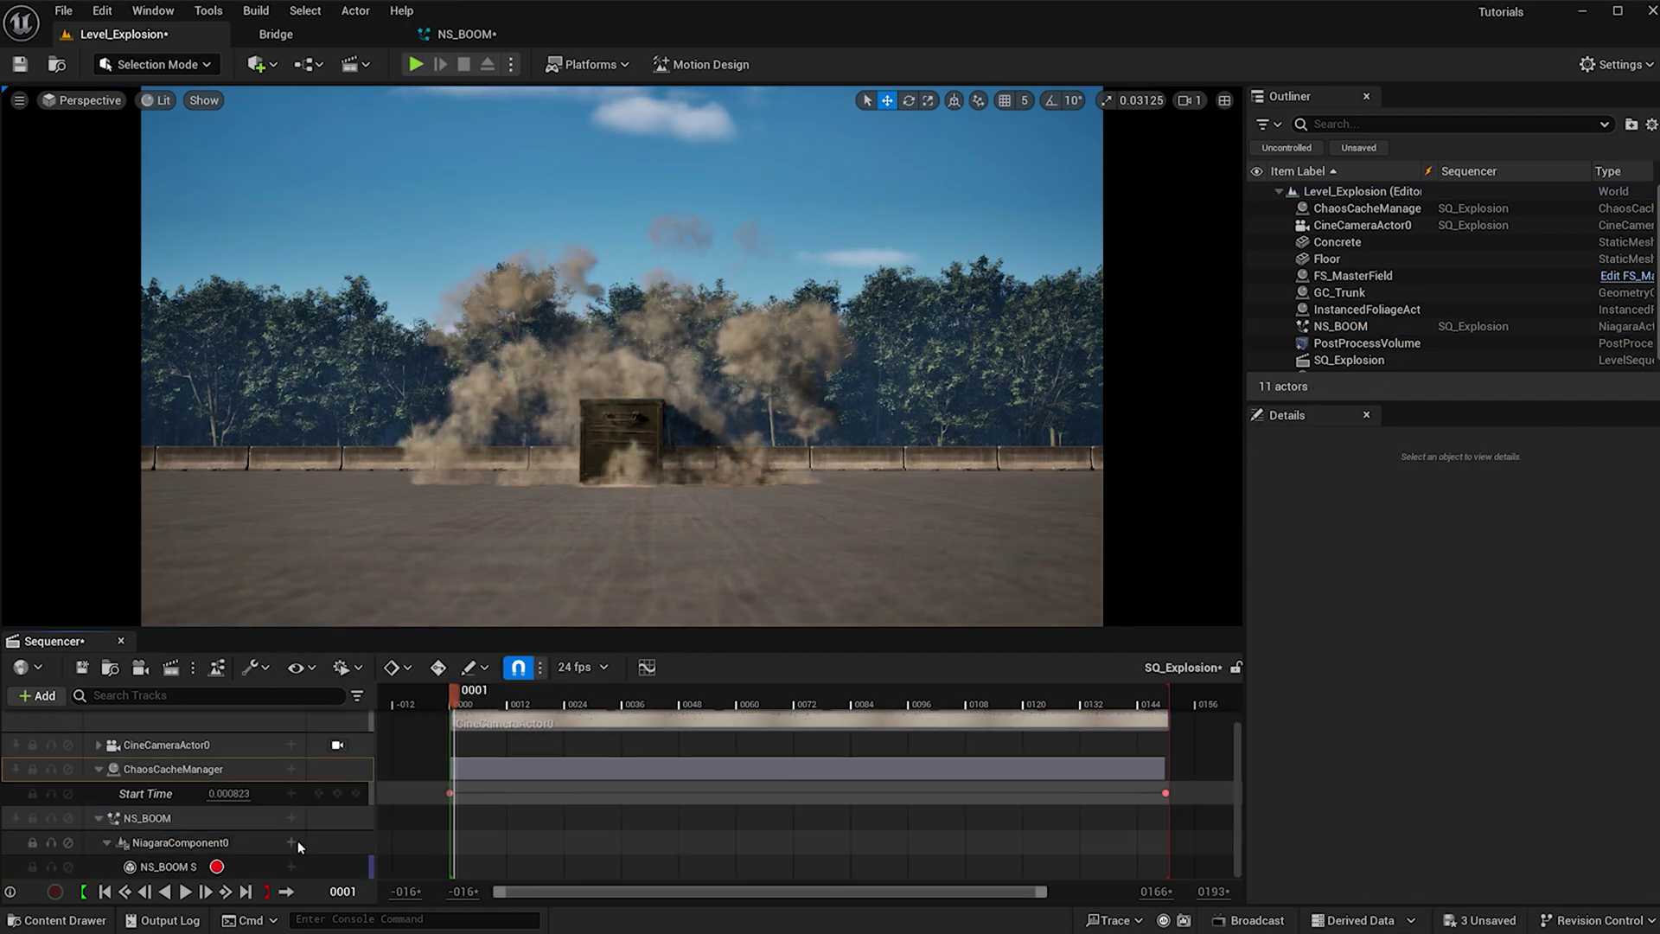
pyautogui.click(294, 840)
pyautogui.click(389, 253)
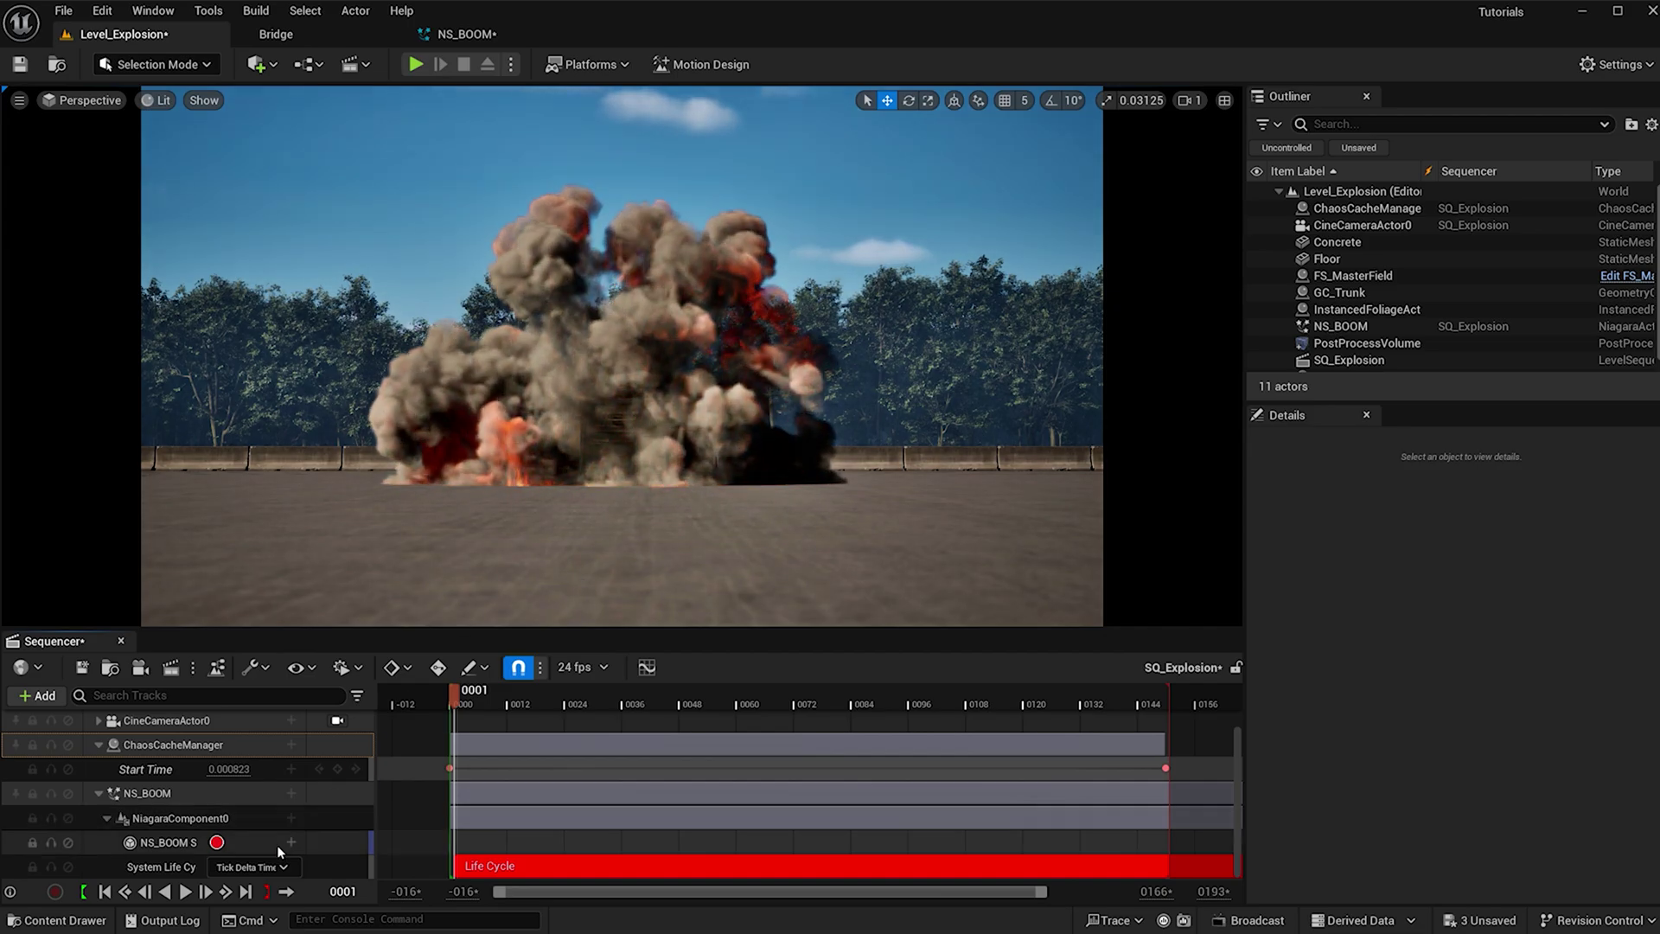
# Set the System Life Cycle track to Desired Age and record the NS_BOOM simulation cache
pyautogui.click(253, 867)
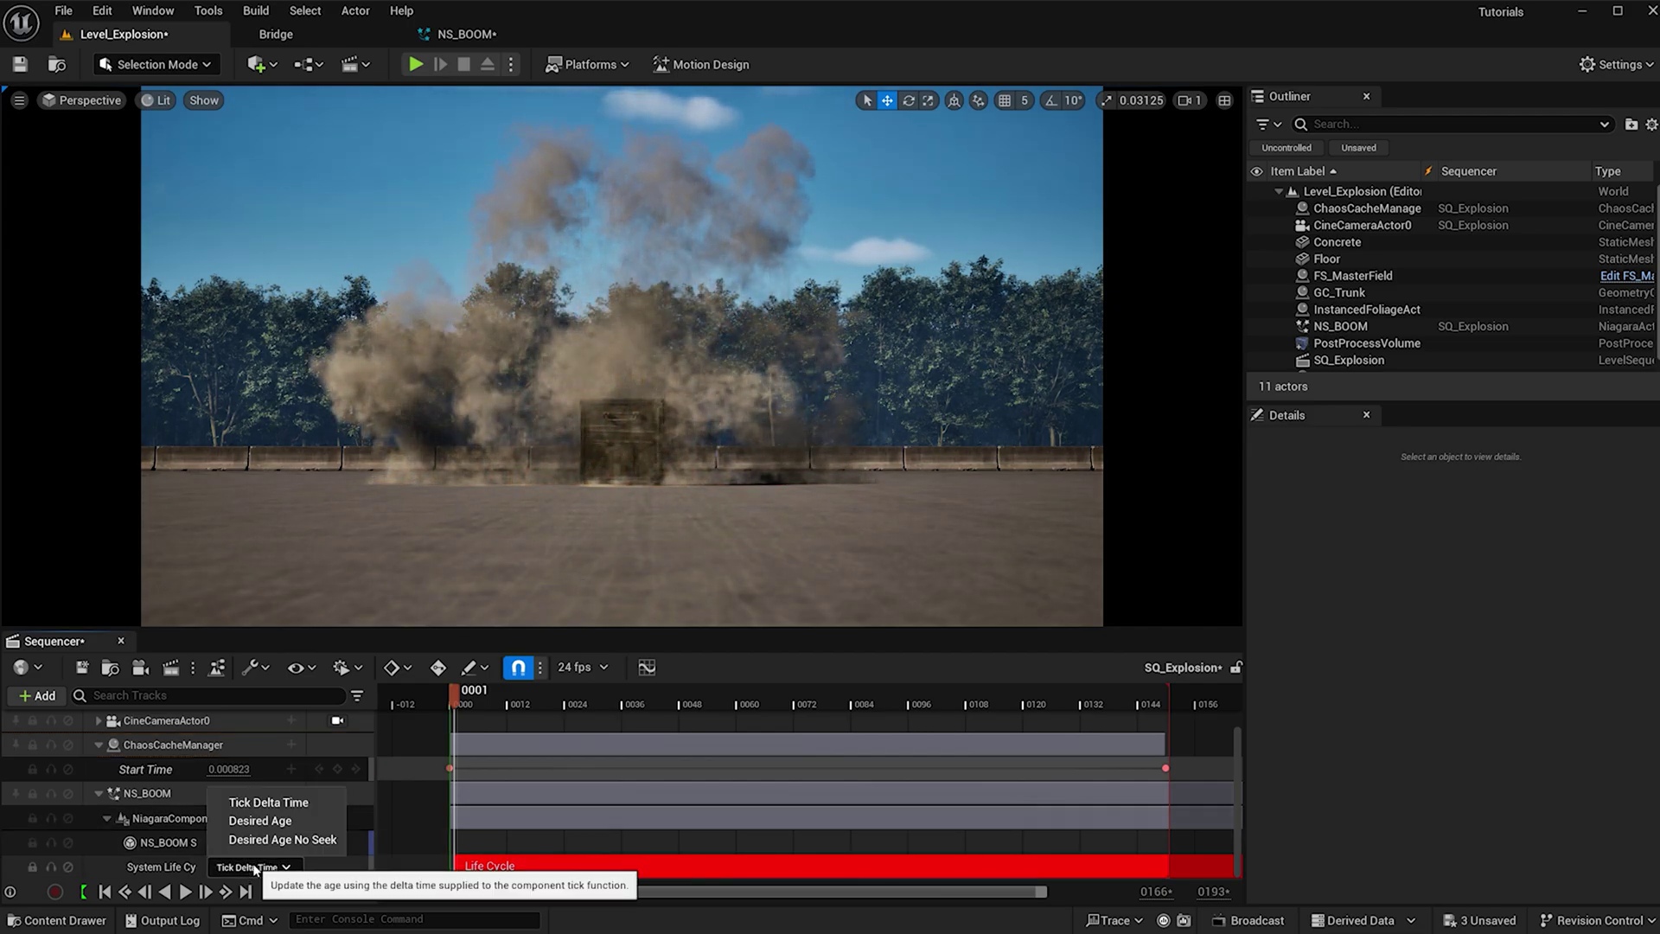
pyautogui.click(265, 821)
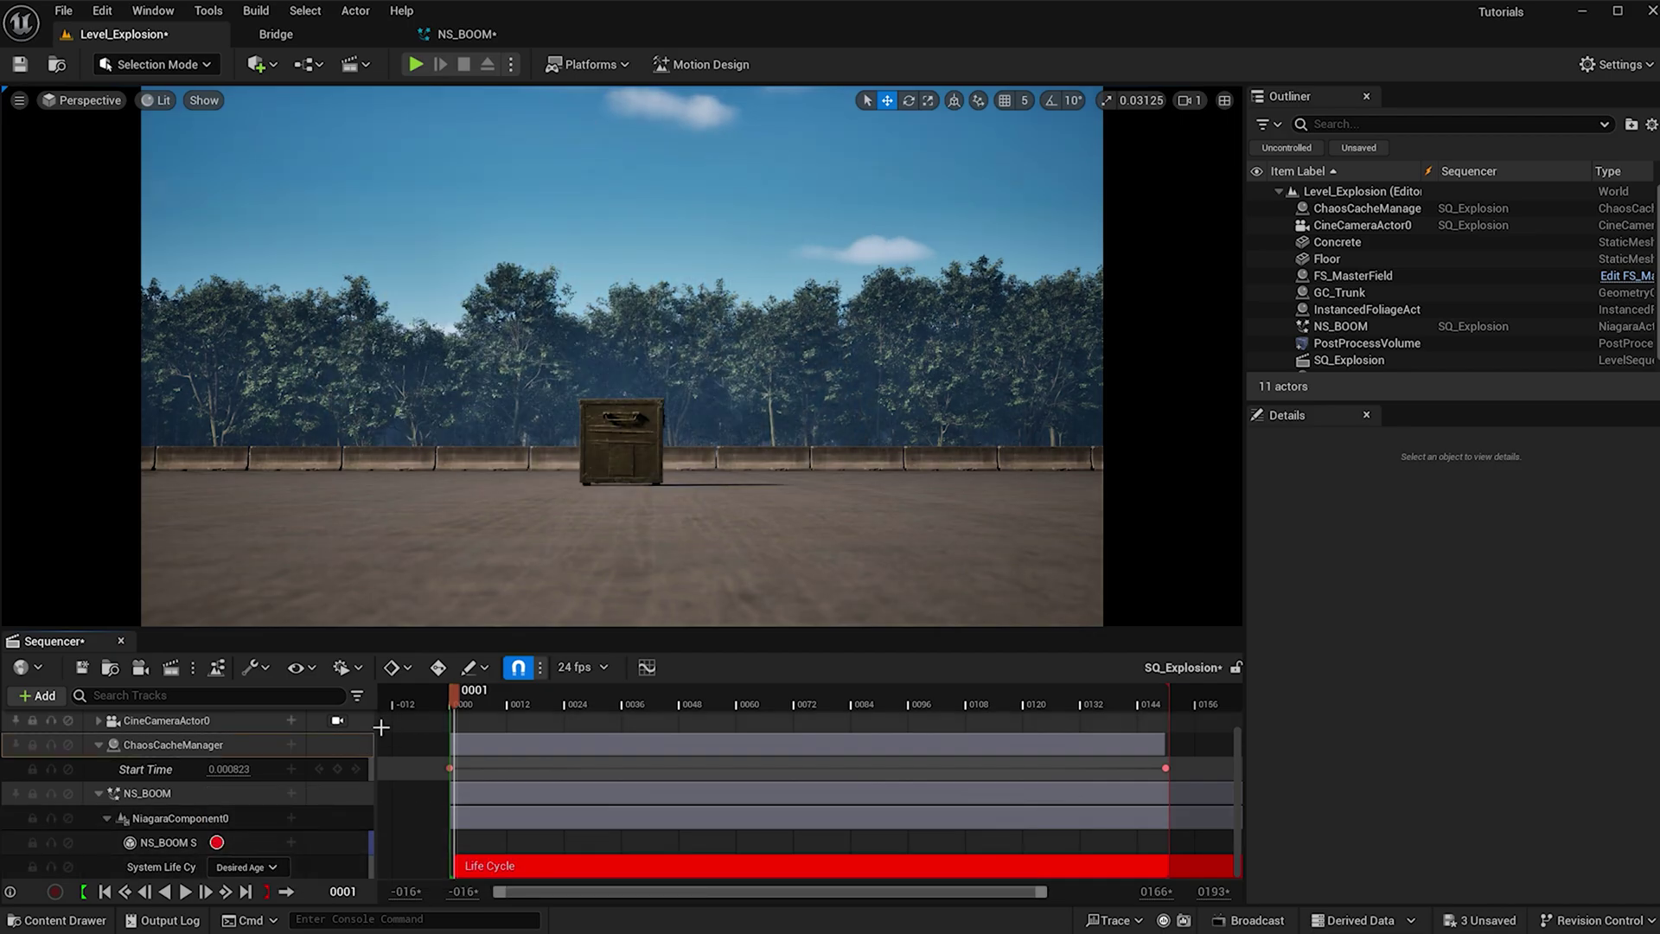
pyautogui.click(217, 842)
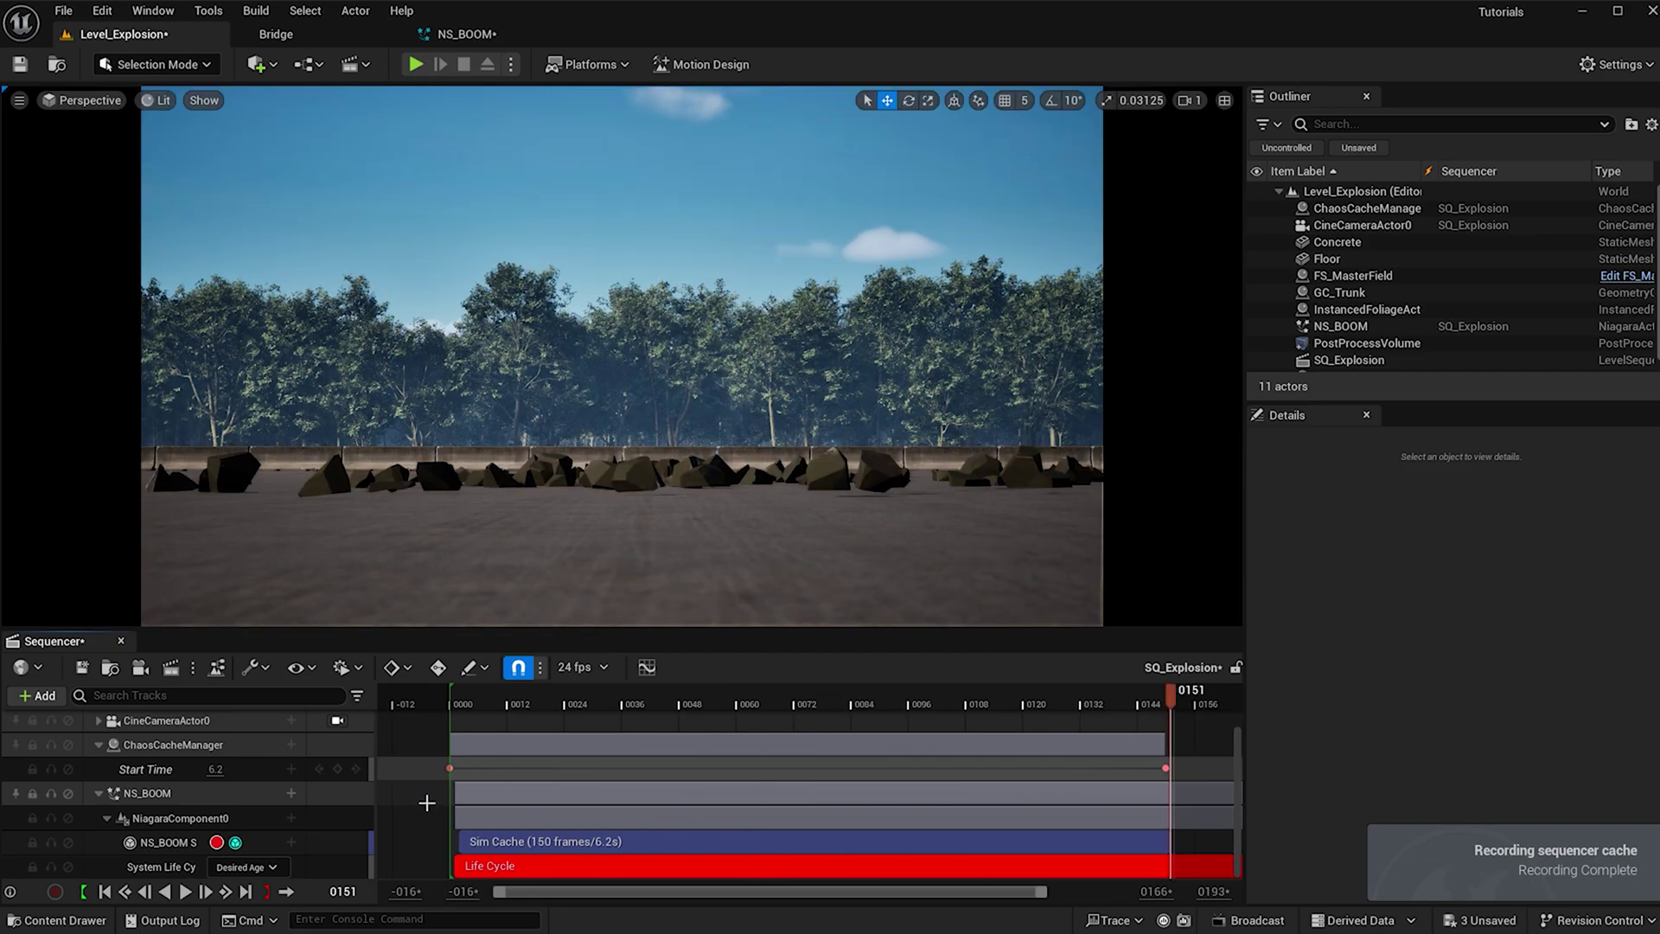
# Preview the cached explosion and move the Sim Cache section to start at frame 36, when the trunk begins to break
pyautogui.click(185, 892)
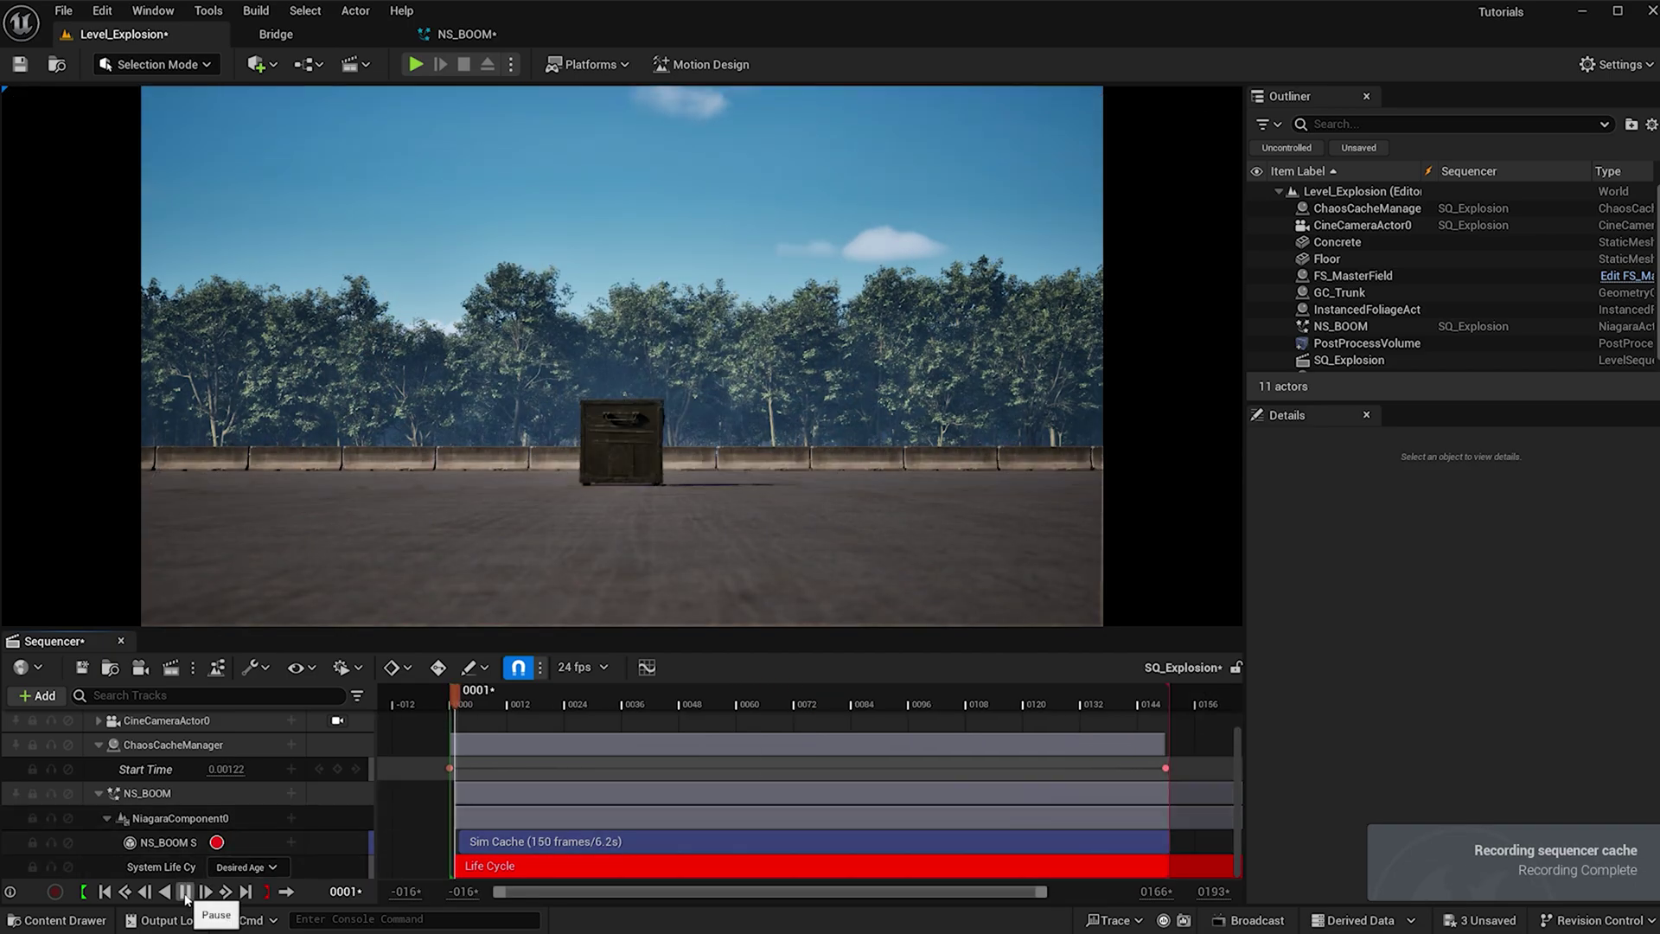
pyautogui.click(186, 896)
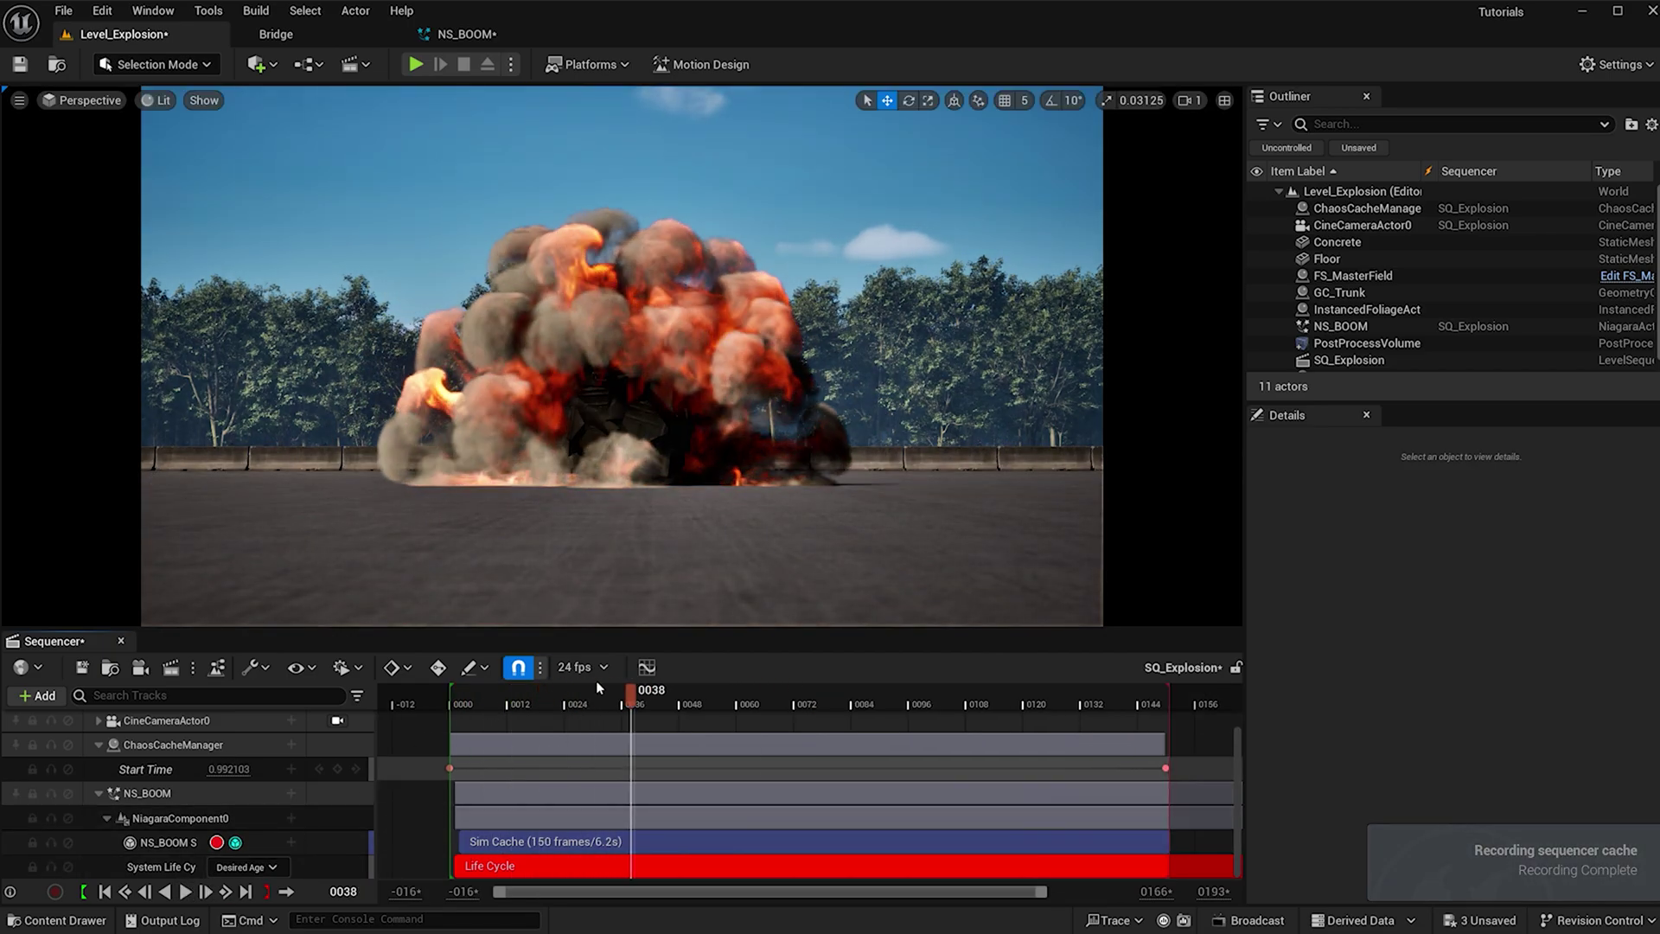
pyautogui.moveTo(637, 689); pyautogui.dragTo(600, 692)
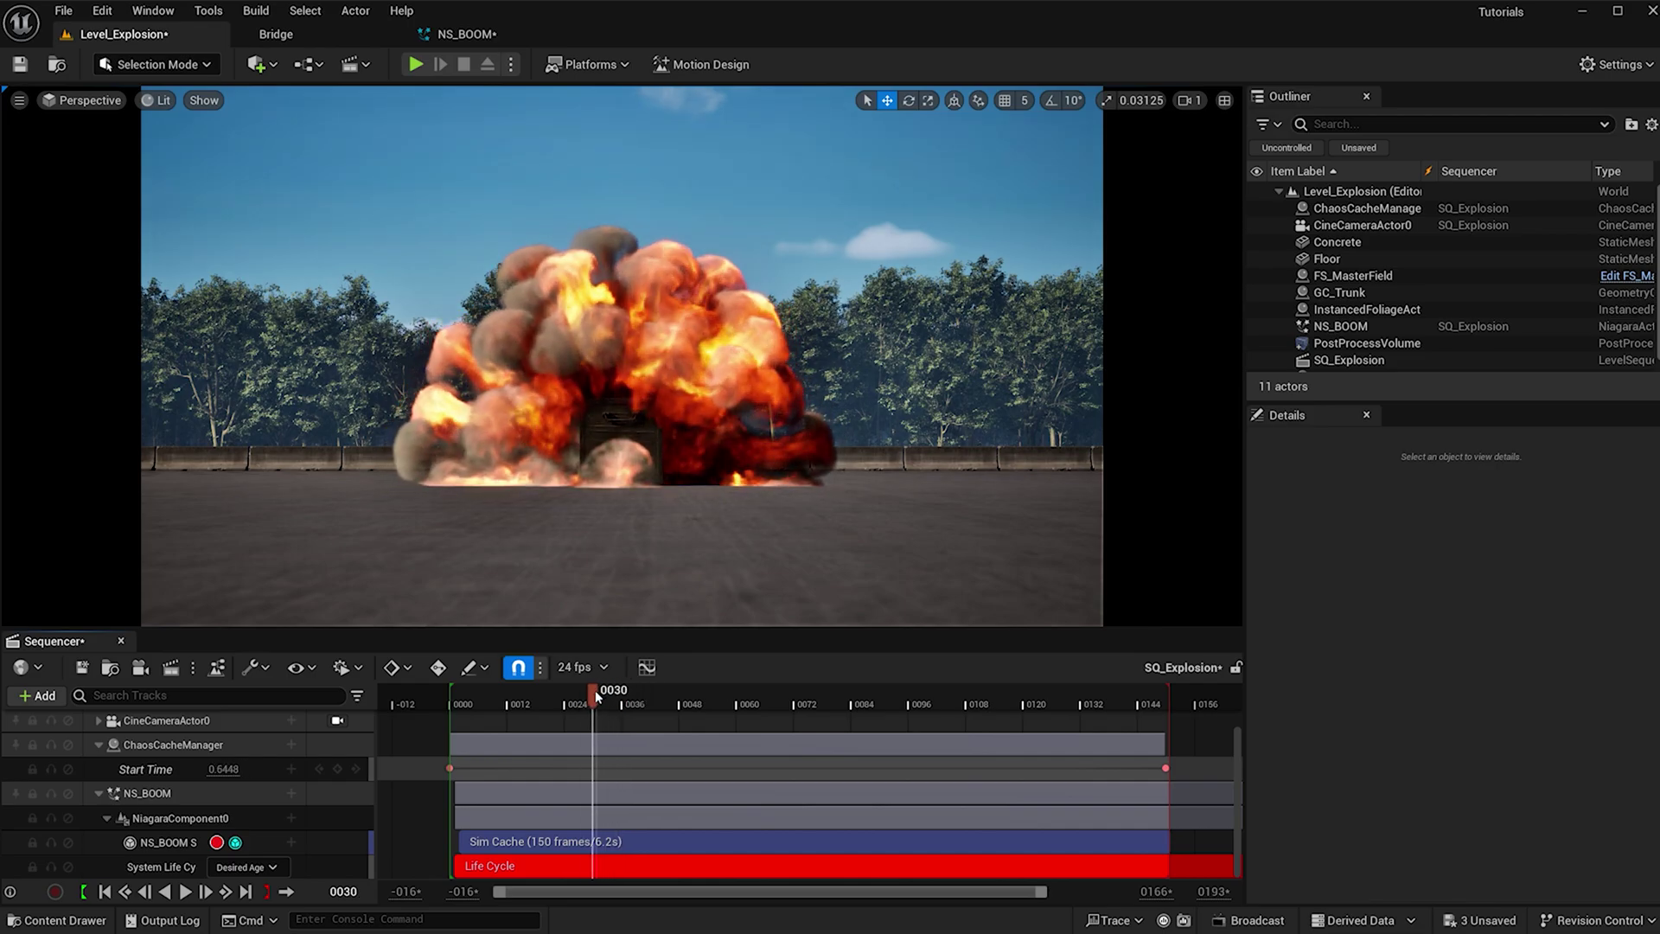
pyautogui.moveTo(600, 692); pyautogui.dragTo(625, 697)
pyautogui.moveTo(636, 843); pyautogui.dragTo(802, 862)
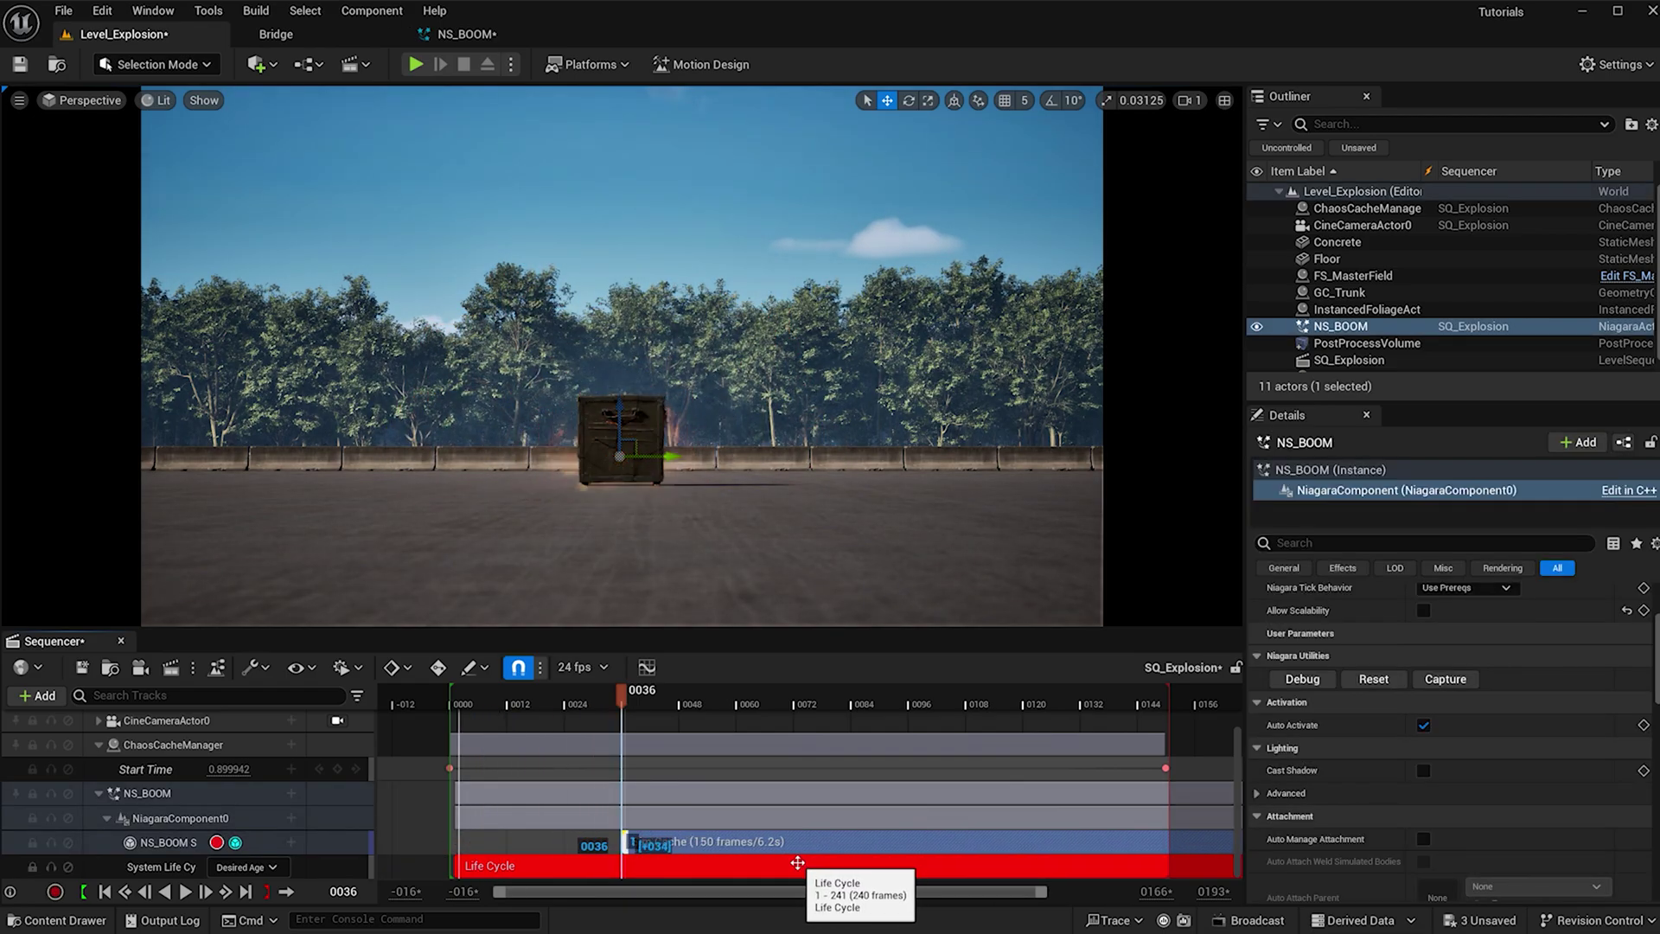
# Check the blast timing around frame 36, shift the Sim Cache section about 4 frames earlier, and replay the sequence from the start
pyautogui.click(184, 891)
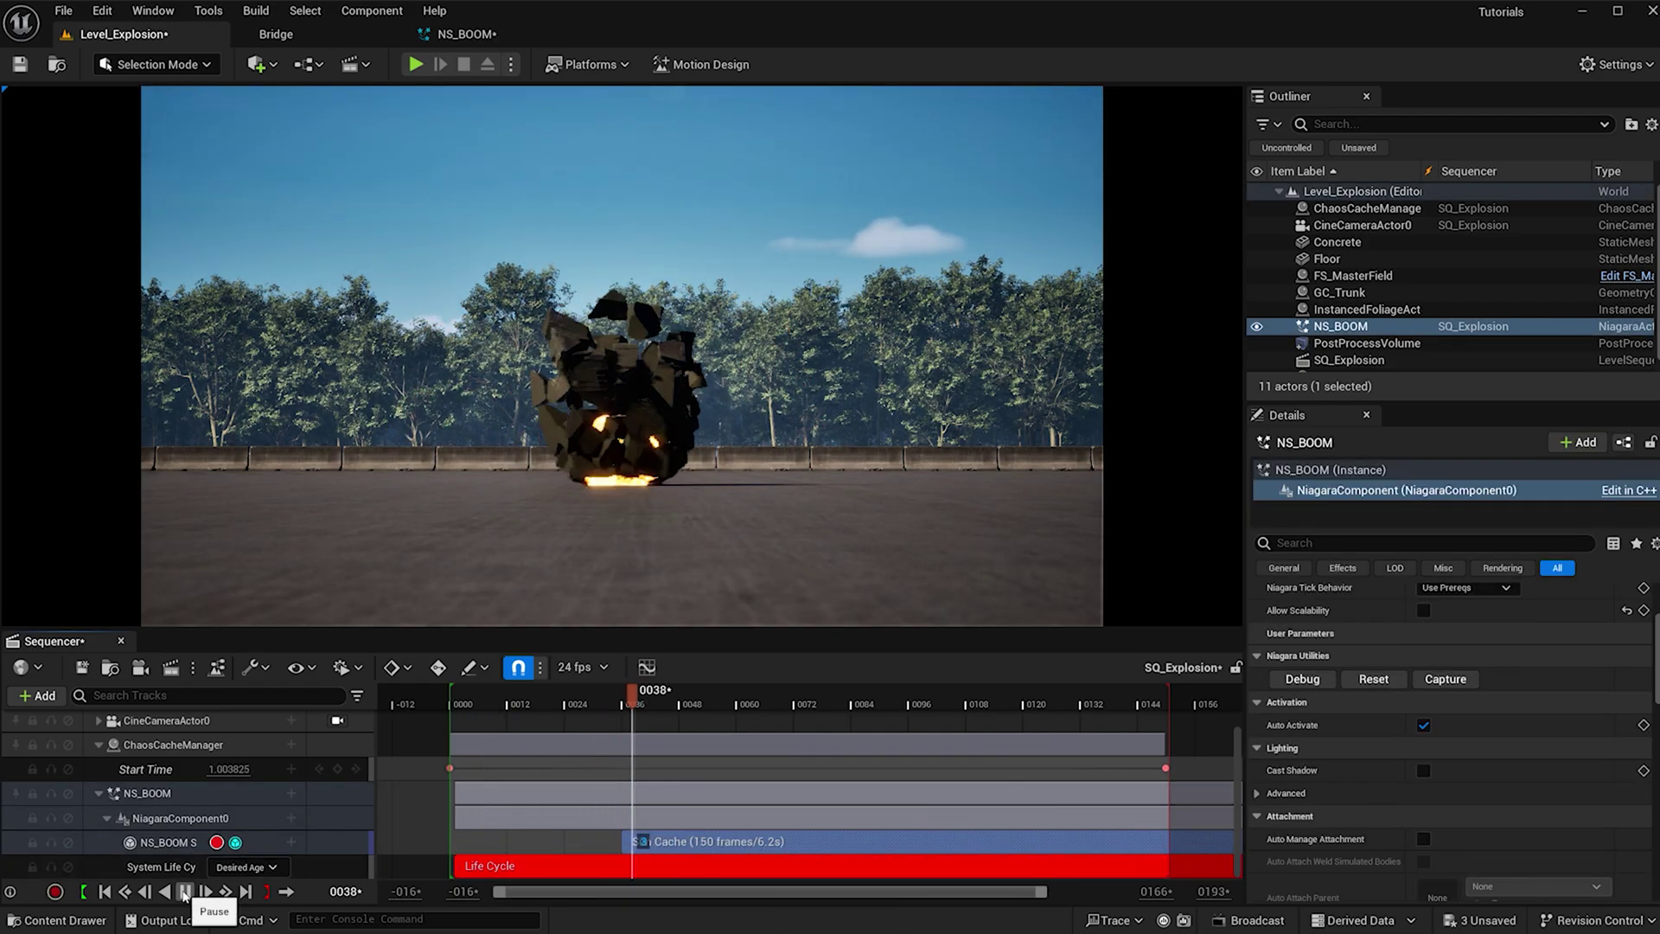
pyautogui.click(184, 891)
pyautogui.click(626, 701)
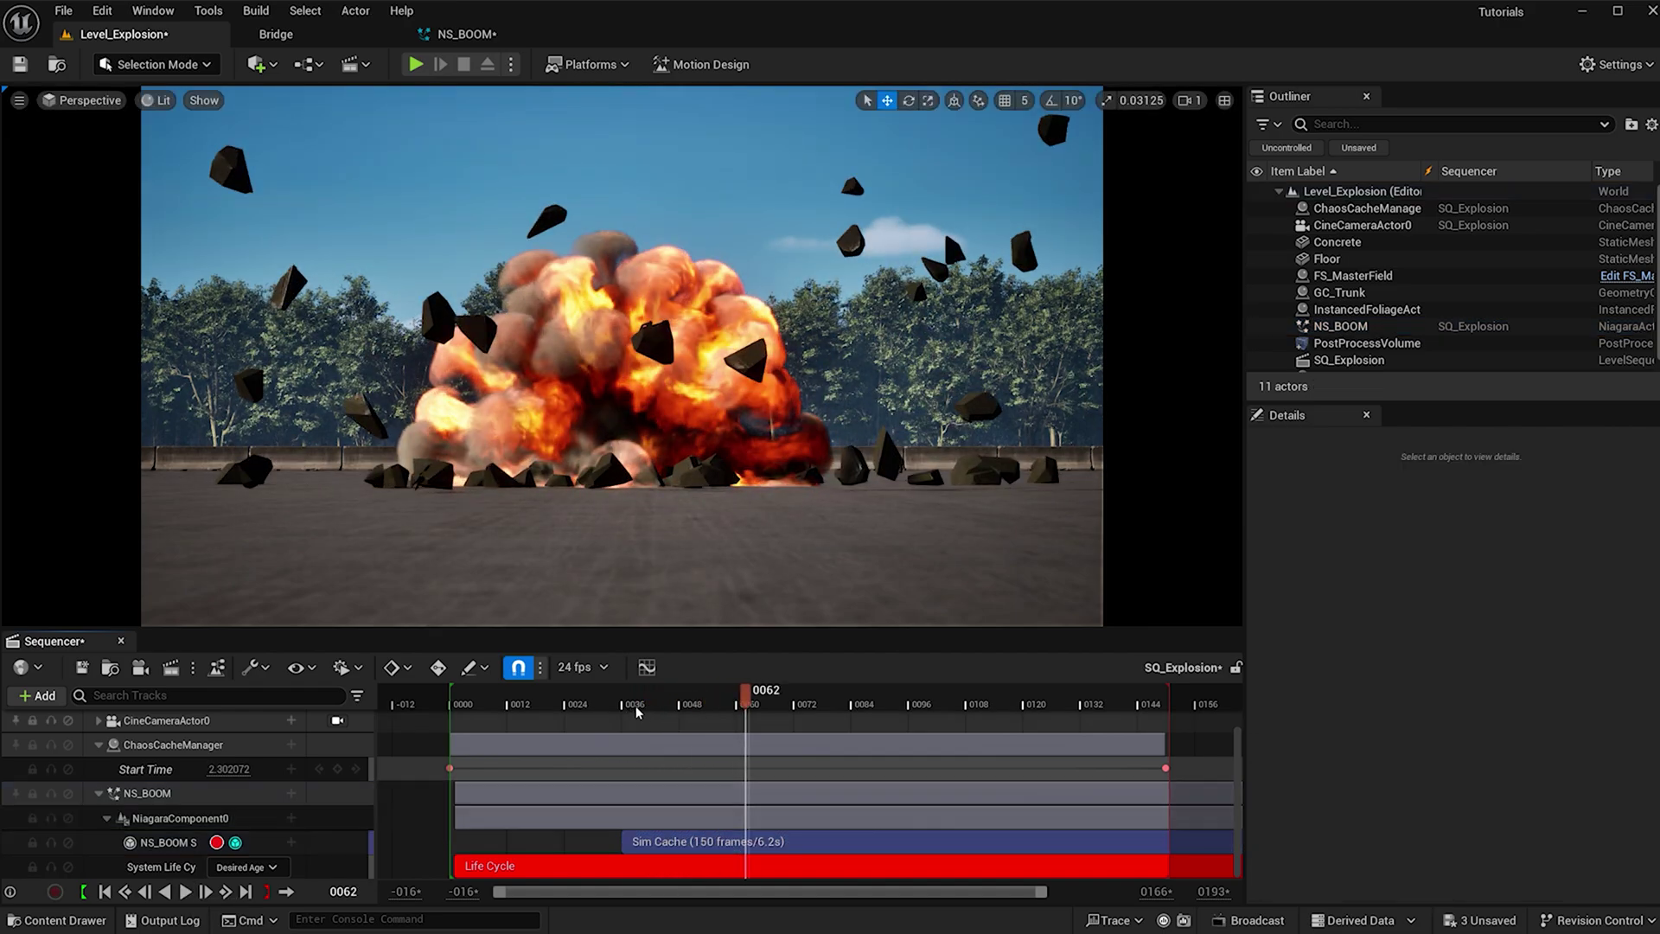
pyautogui.click(622, 698)
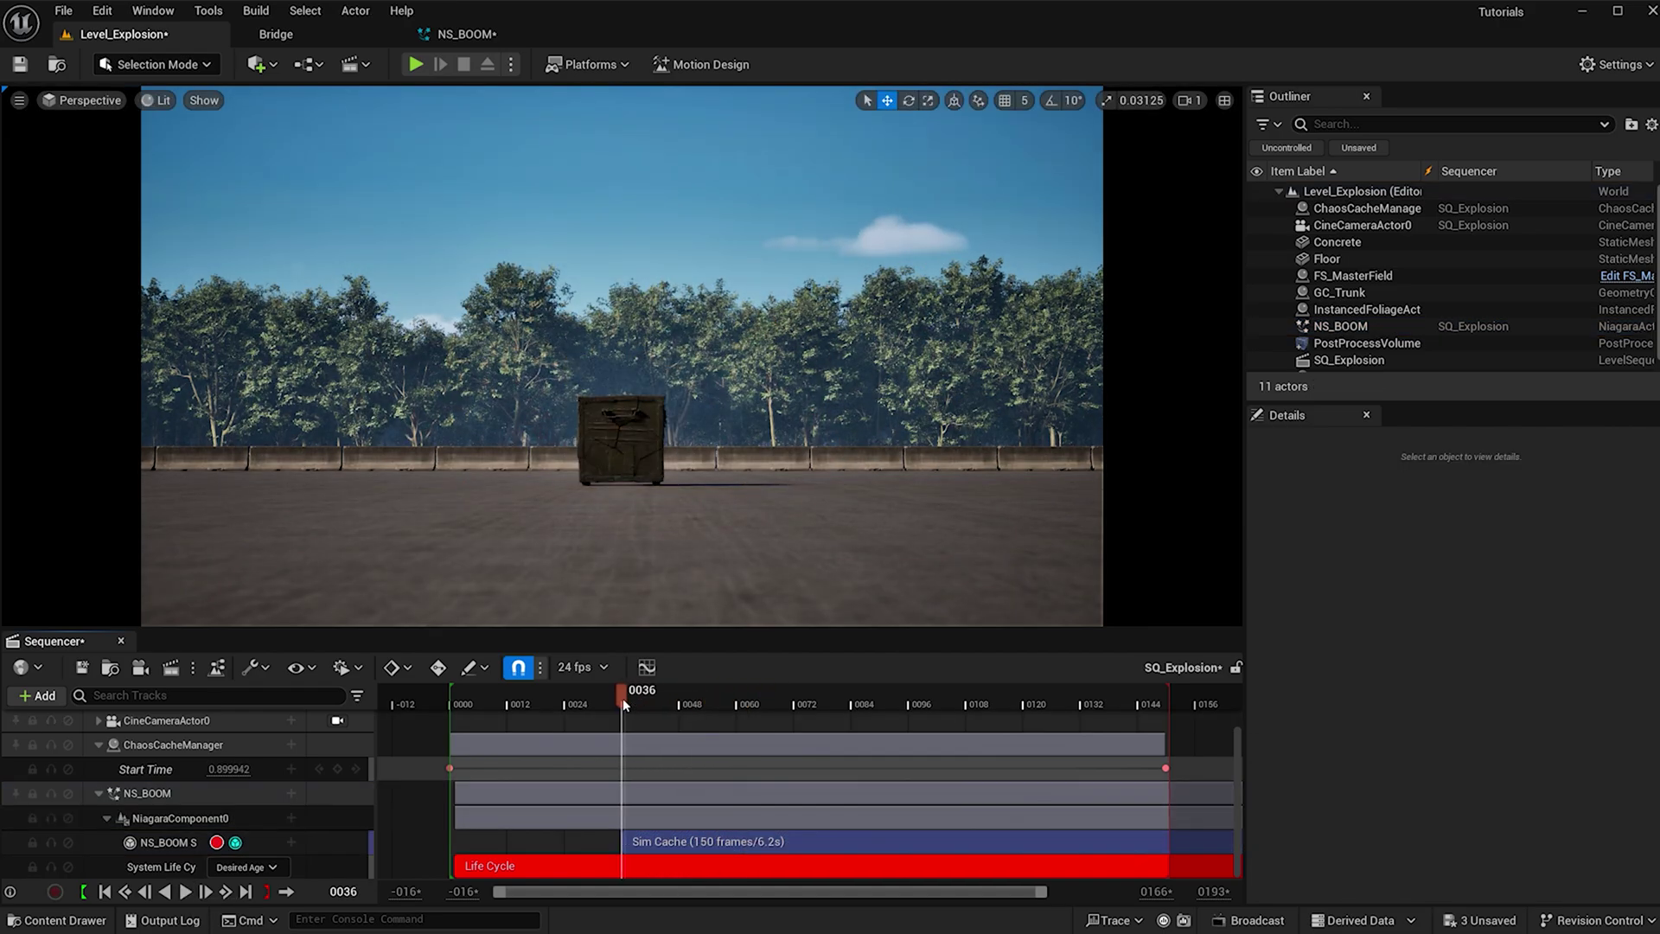
pyautogui.click(626, 699)
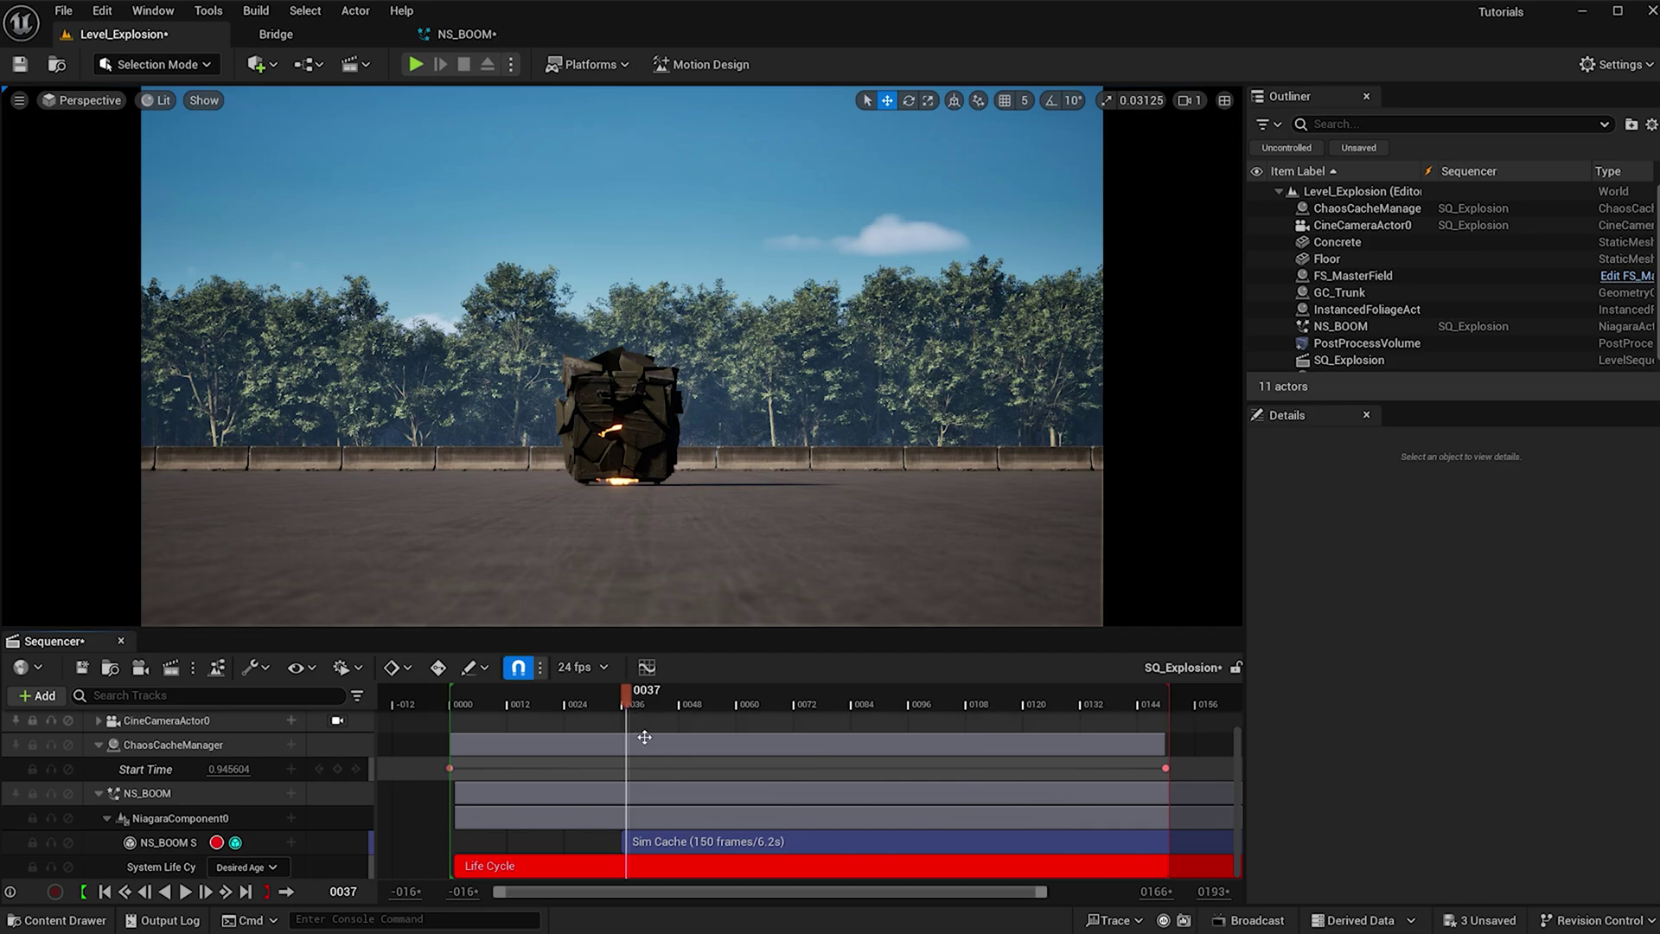
pyautogui.moveTo(677, 840); pyautogui.dragTo(657, 841)
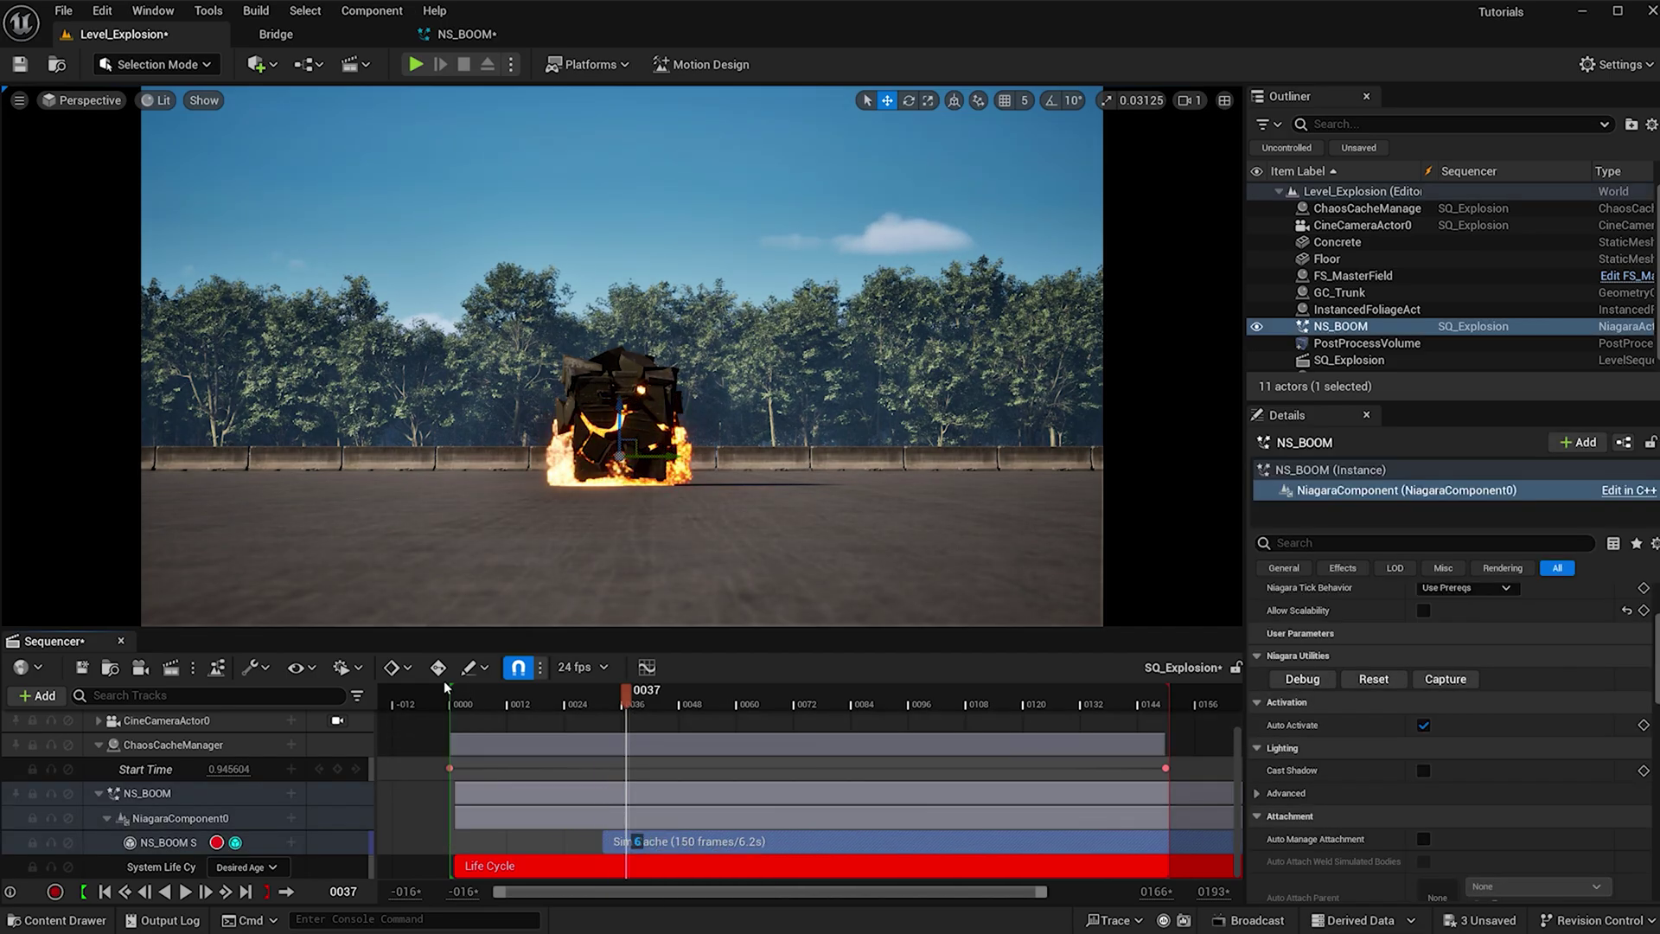
pyautogui.click(454, 708)
pyautogui.click(186, 891)
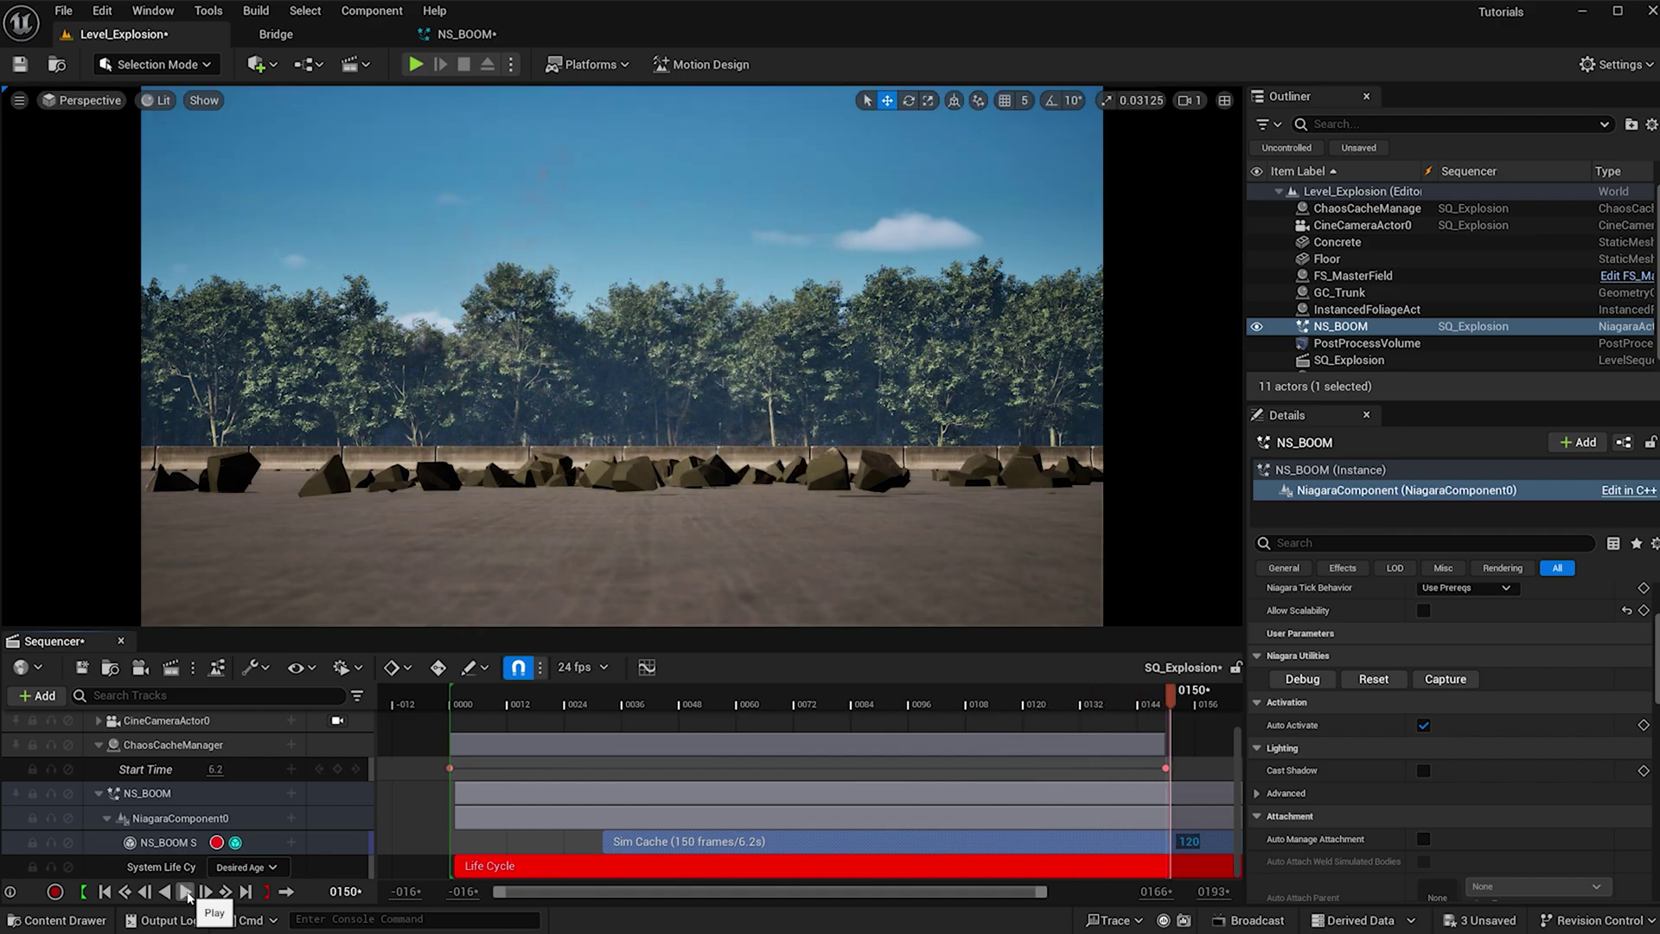
# Collapse the ChaosCacheManager track and check which Camera Shake assets can be added to CineCameraActor0
pyautogui.scroll(2, 173, 778)
pyautogui.click(155, 815)
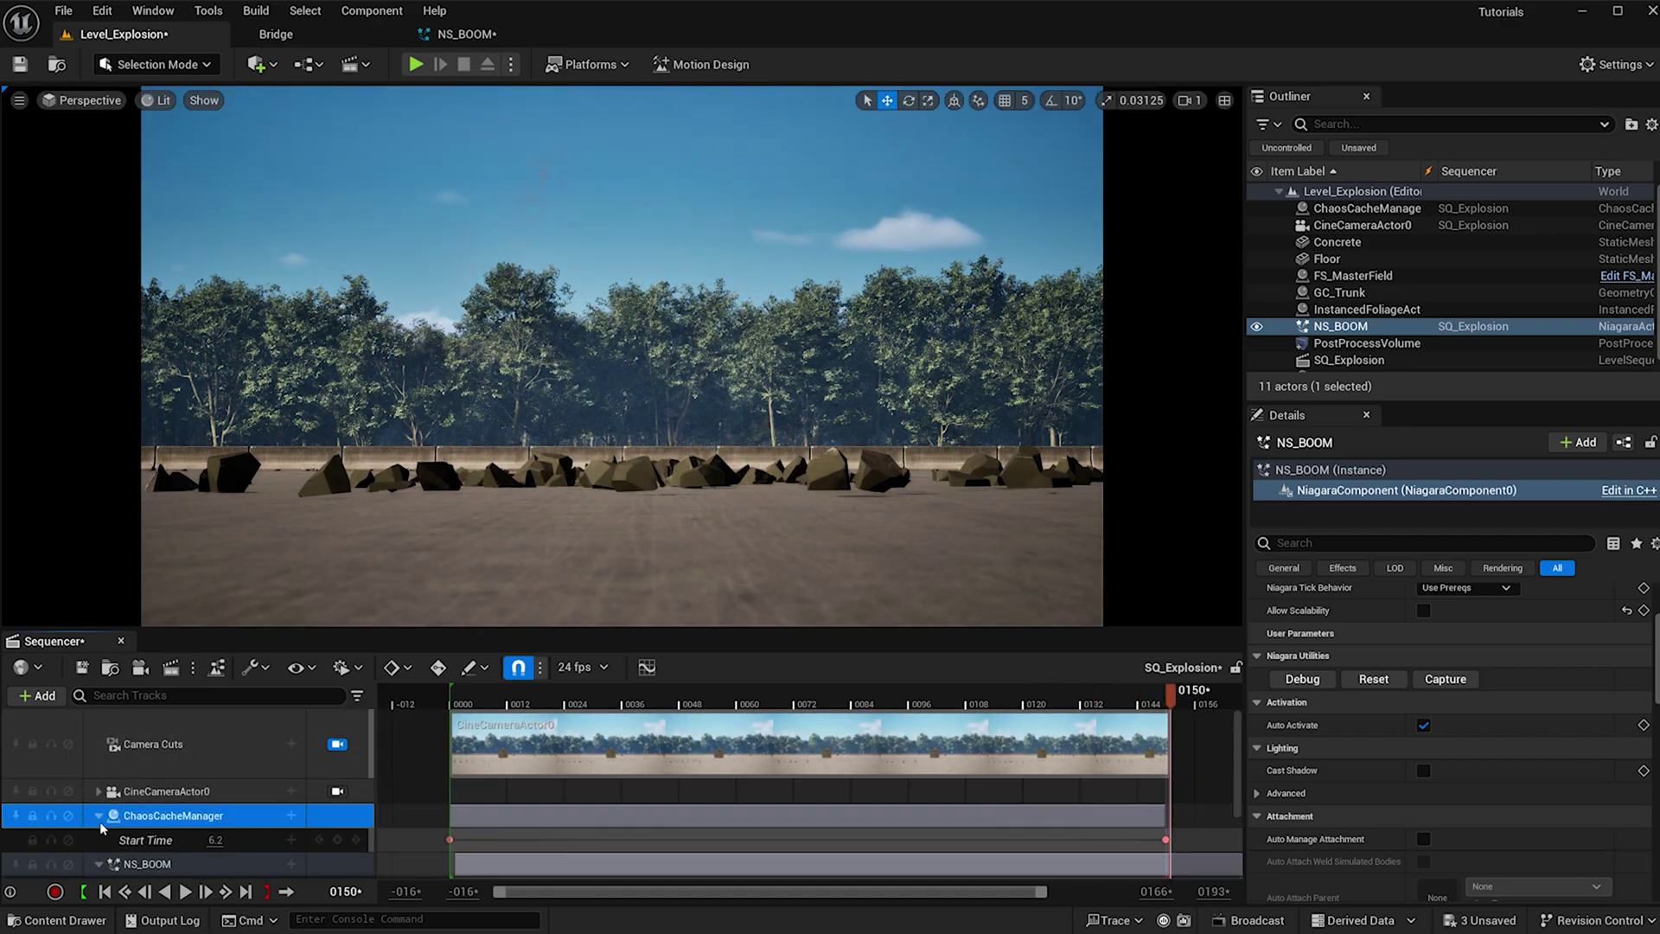
pyautogui.click(99, 815)
pyautogui.click(135, 792)
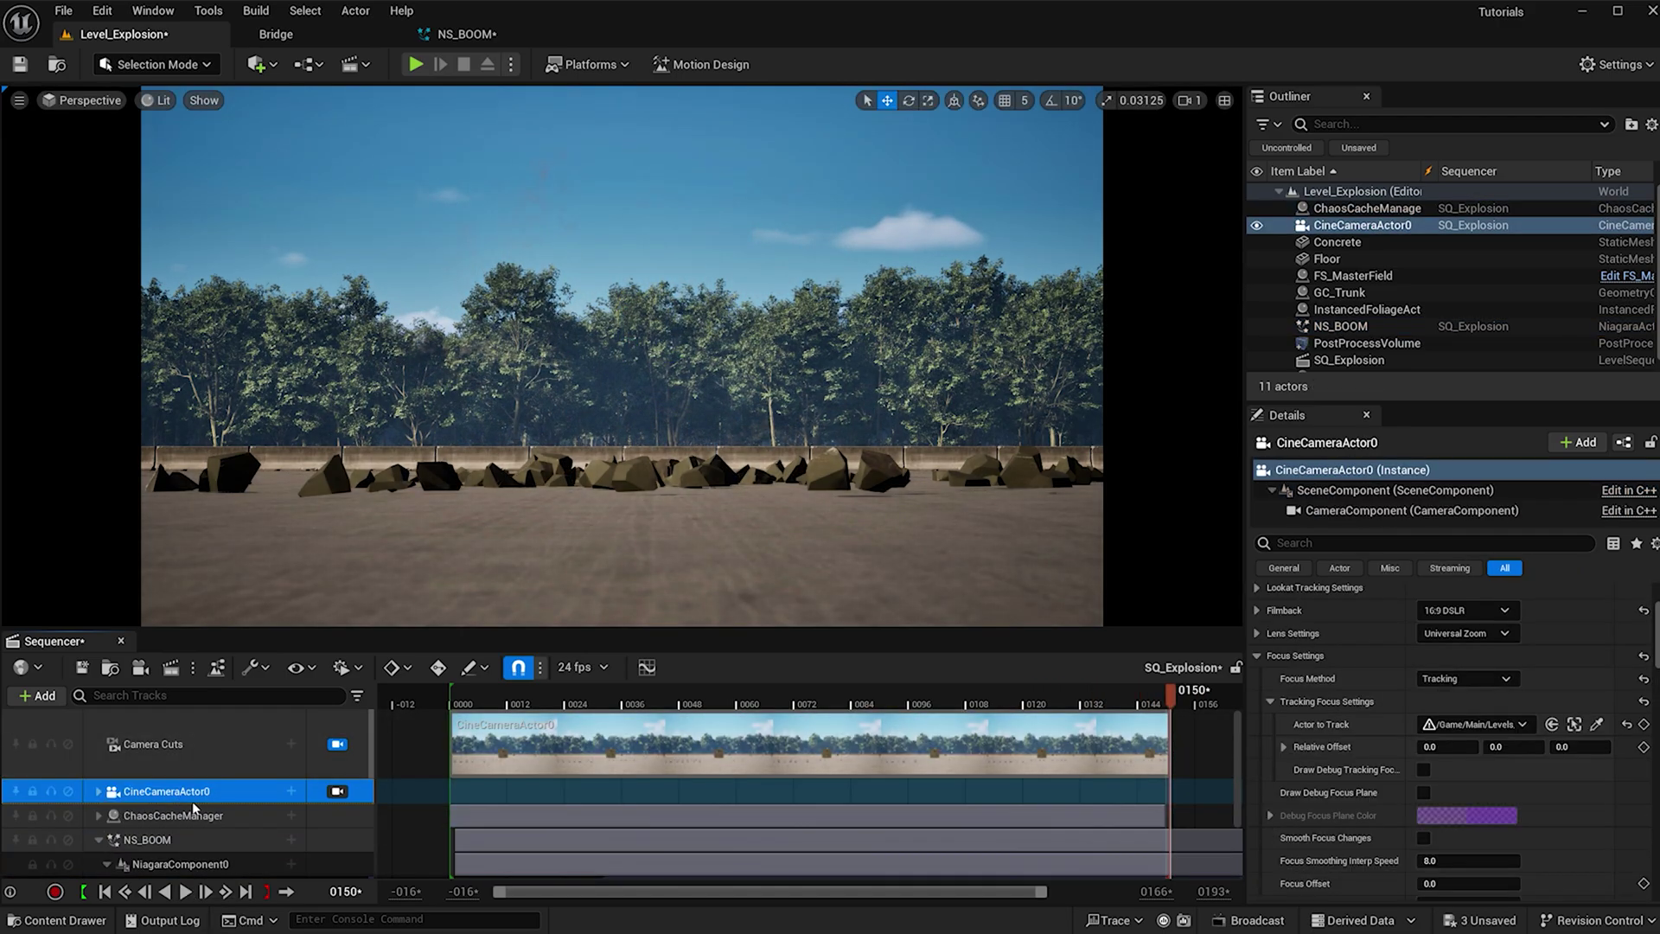
pyautogui.click(292, 792)
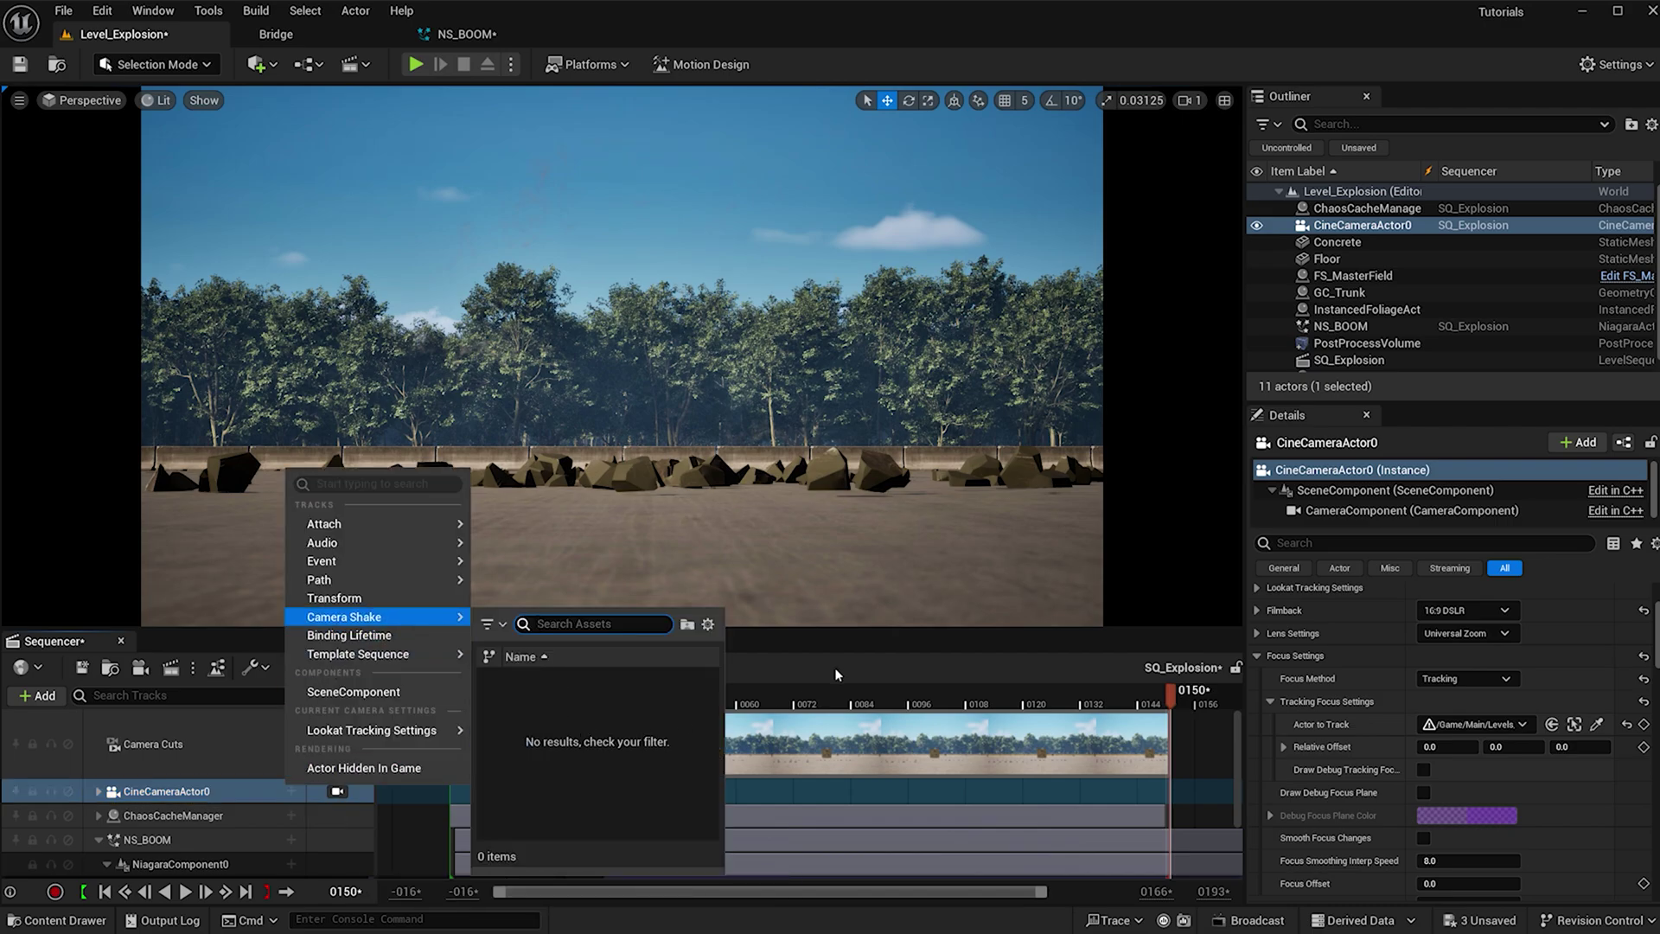
# Create a Blueprint Class in the Camera_Shake folder with CameraShakeBase as its parent class
pyautogui.hotkey('ctrl', 'space')
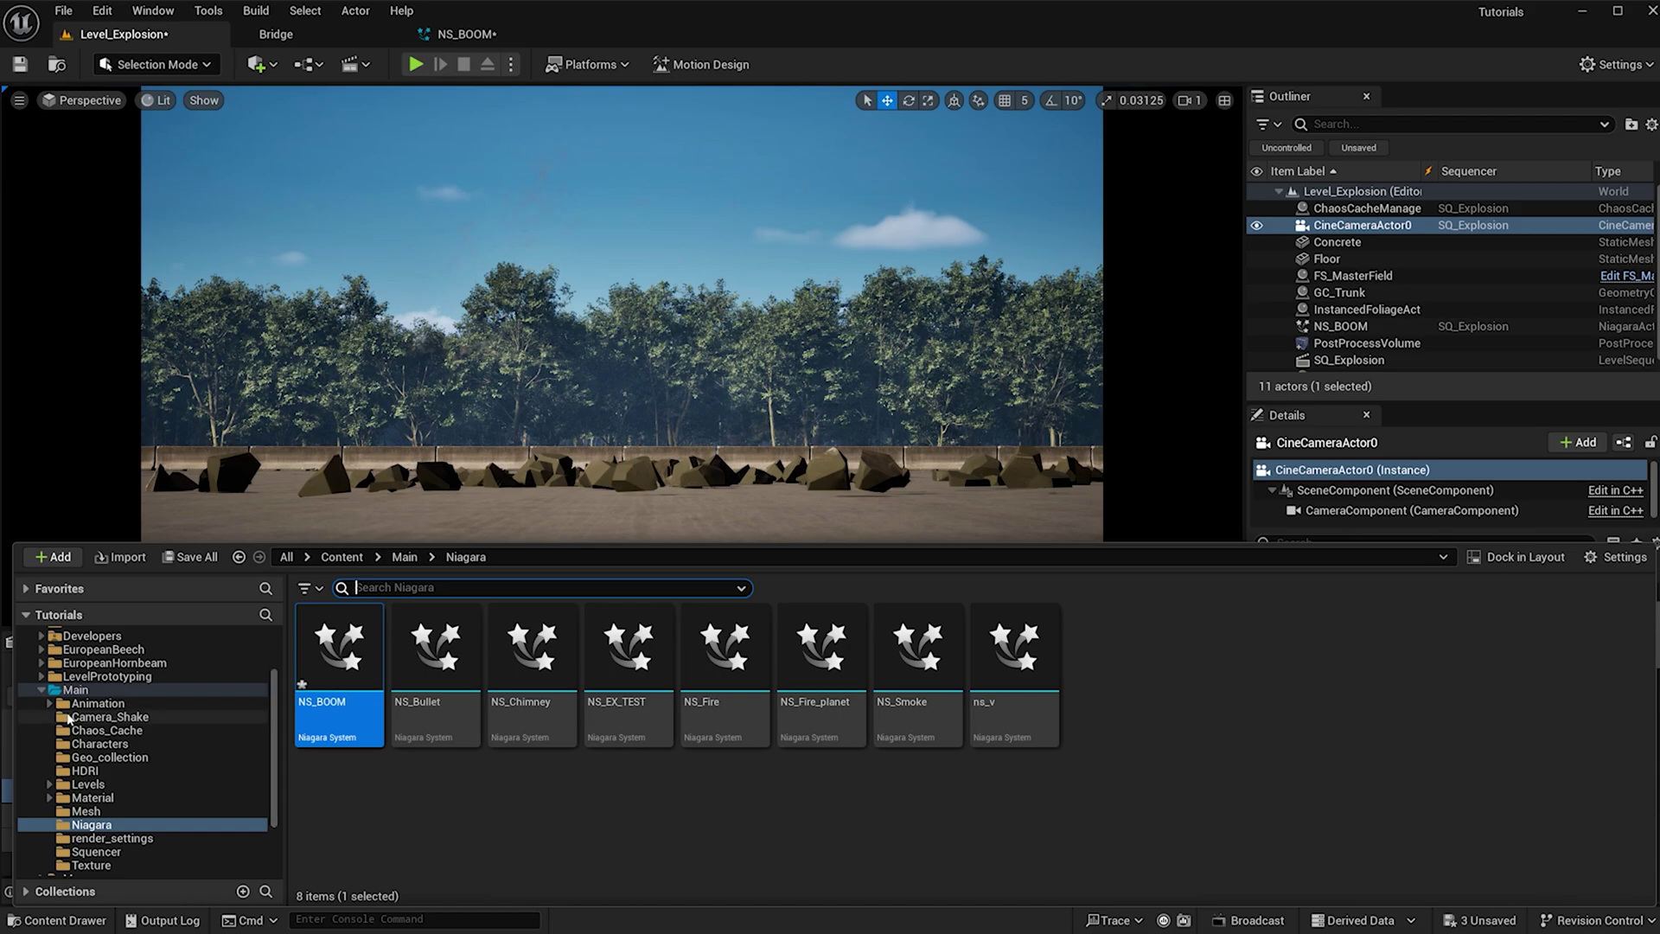
pyautogui.click(72, 717)
pyautogui.rightClick(502, 720)
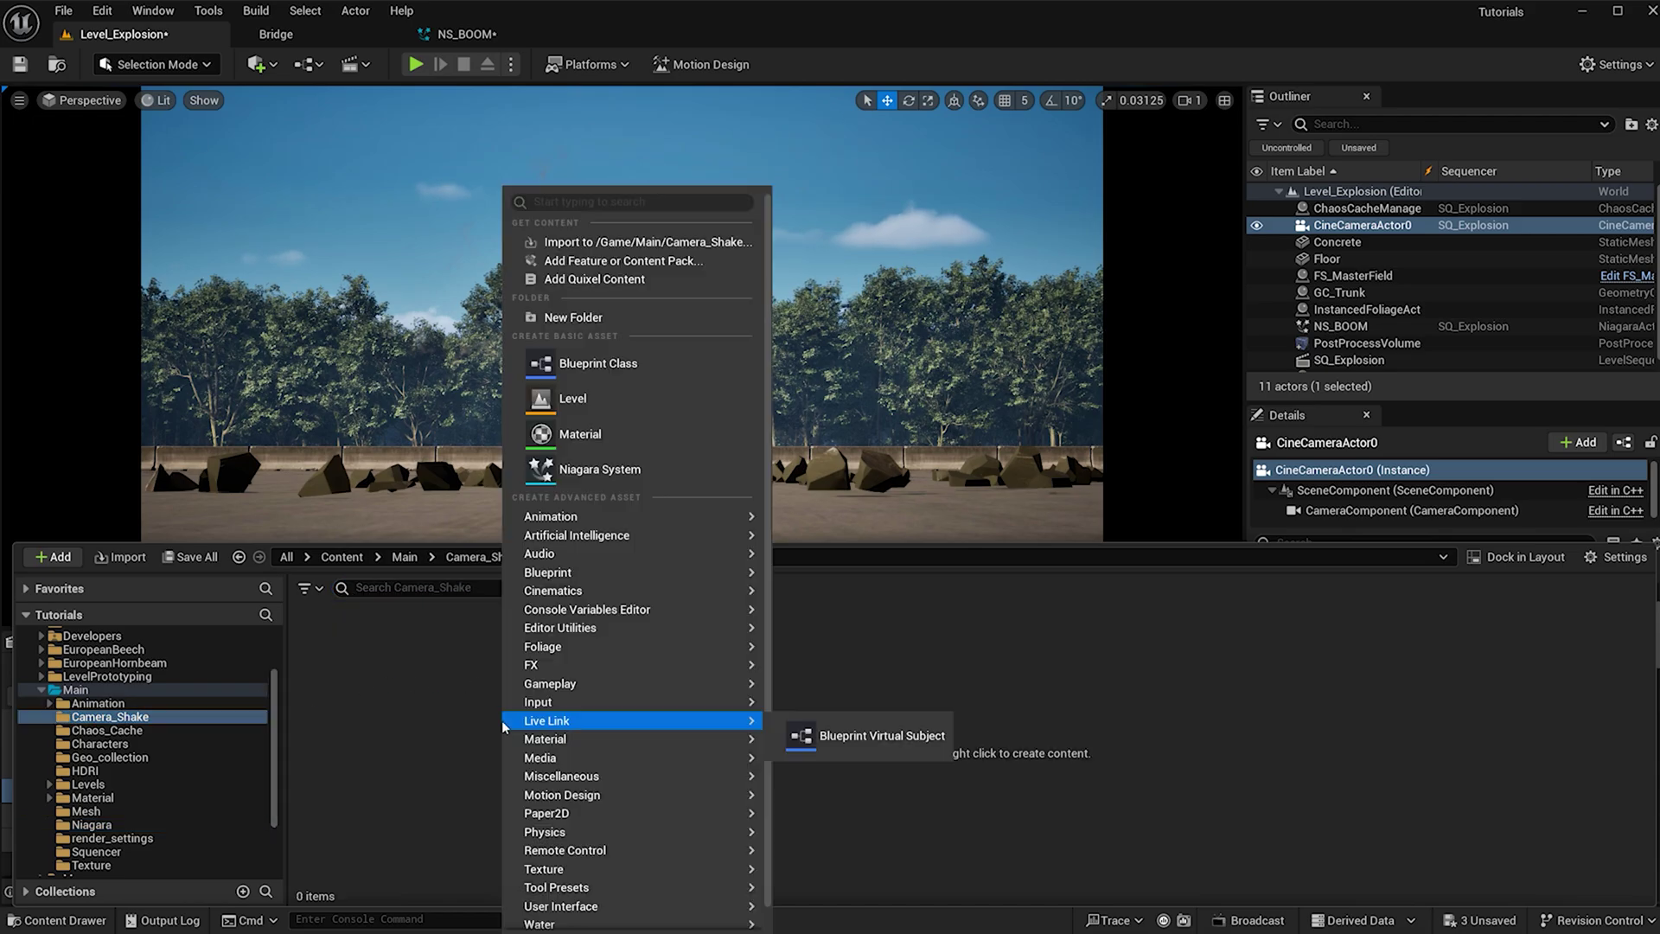
pyautogui.click(569, 339)
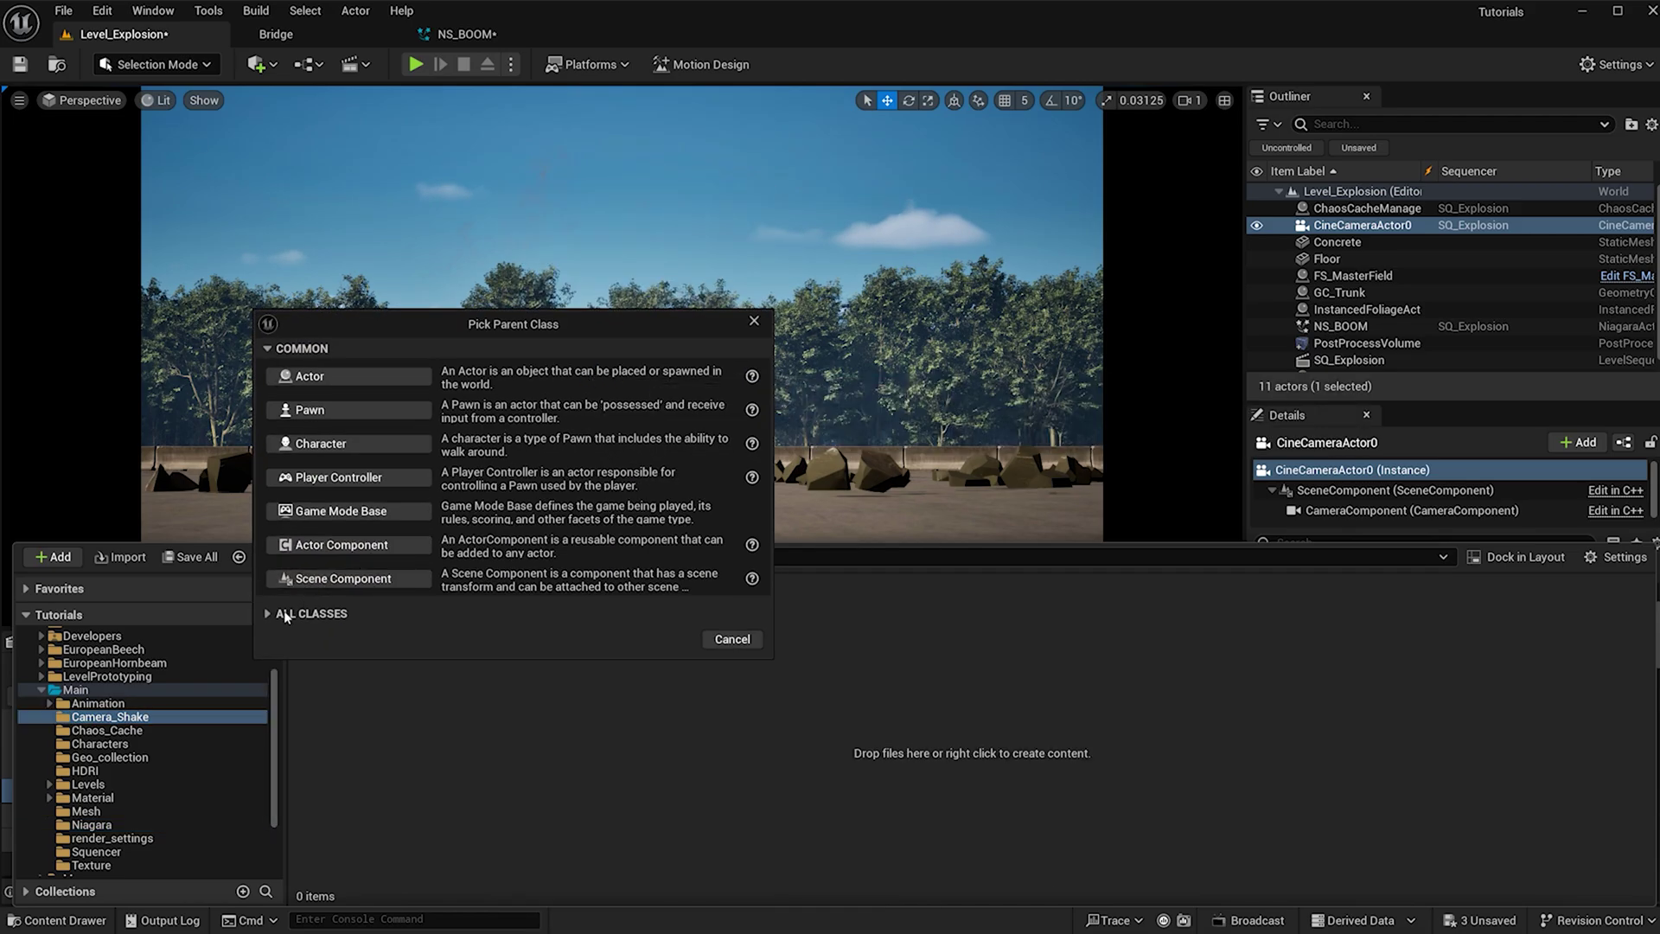
pyautogui.click(268, 613)
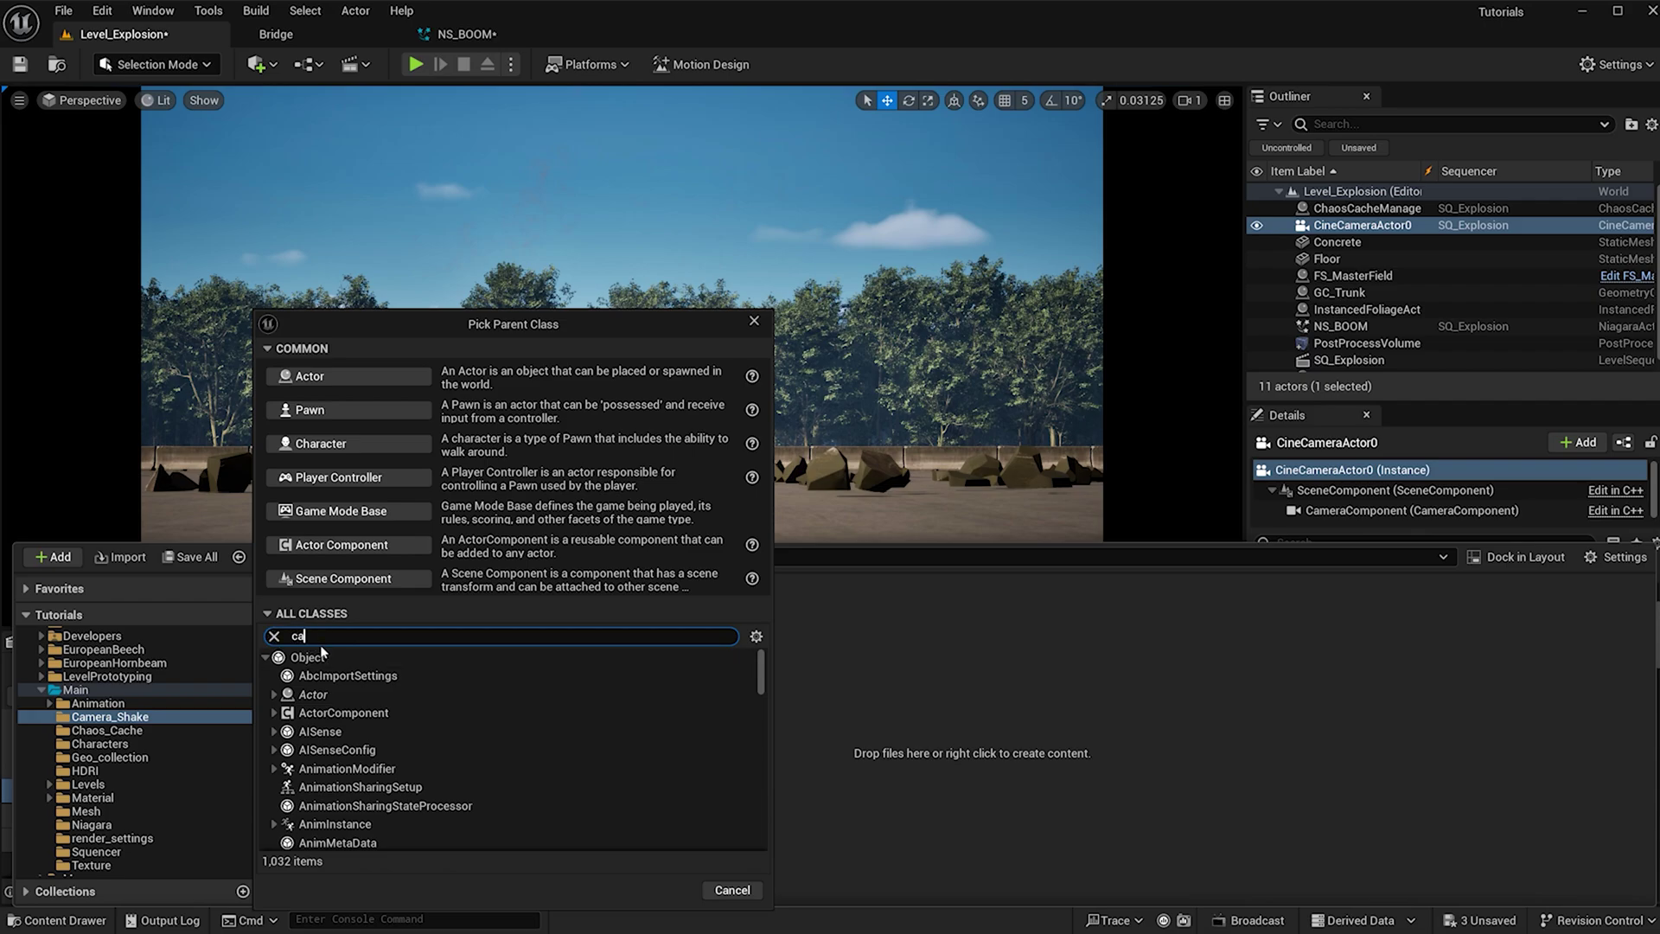
pyautogui.write('camerashake')
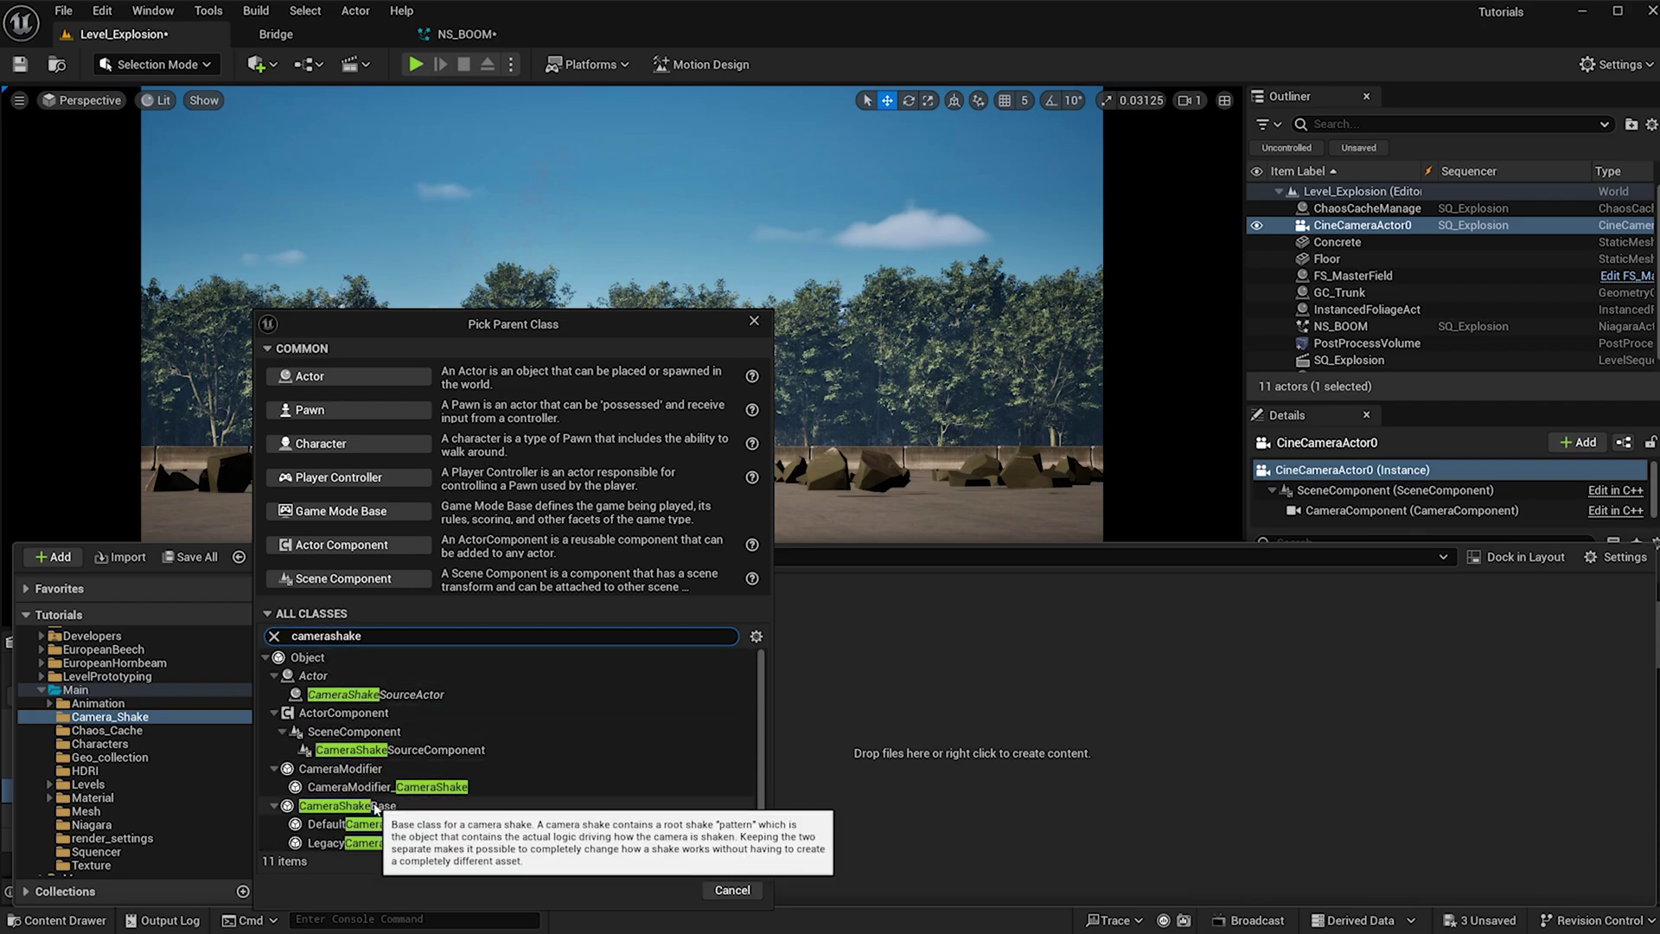
pyautogui.click(405, 808)
pyautogui.click(666, 890)
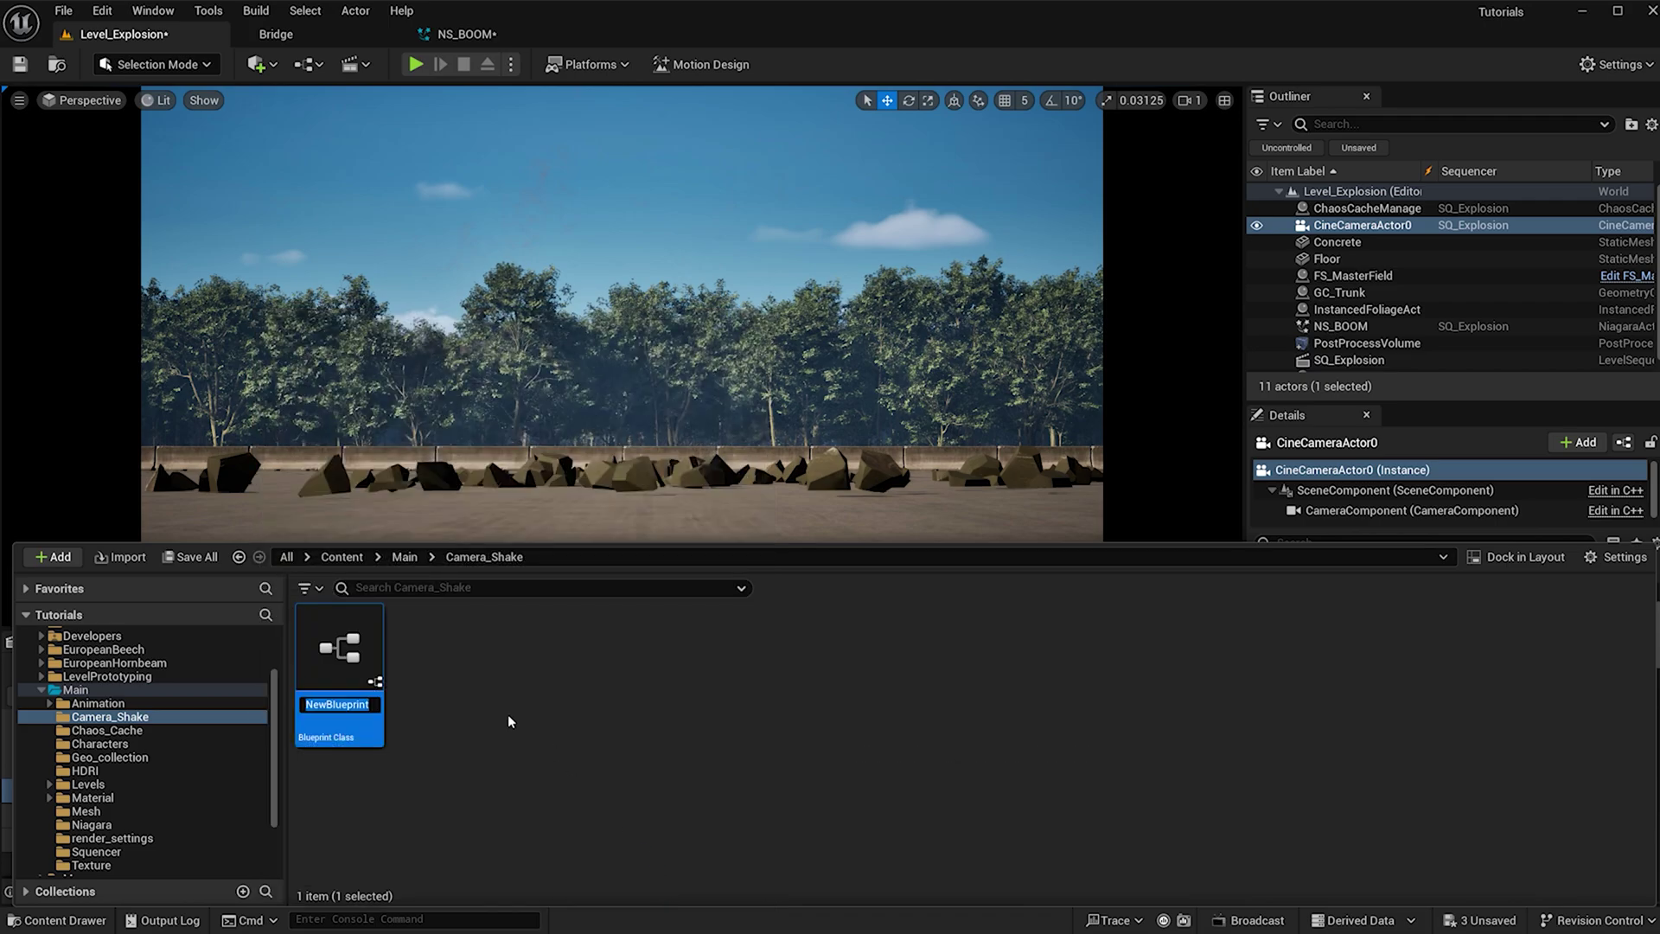
# Name the new Blueprint Class BP_Camera_Shake
pyautogui.press('BackSpace')
pyautogui.write('BP')
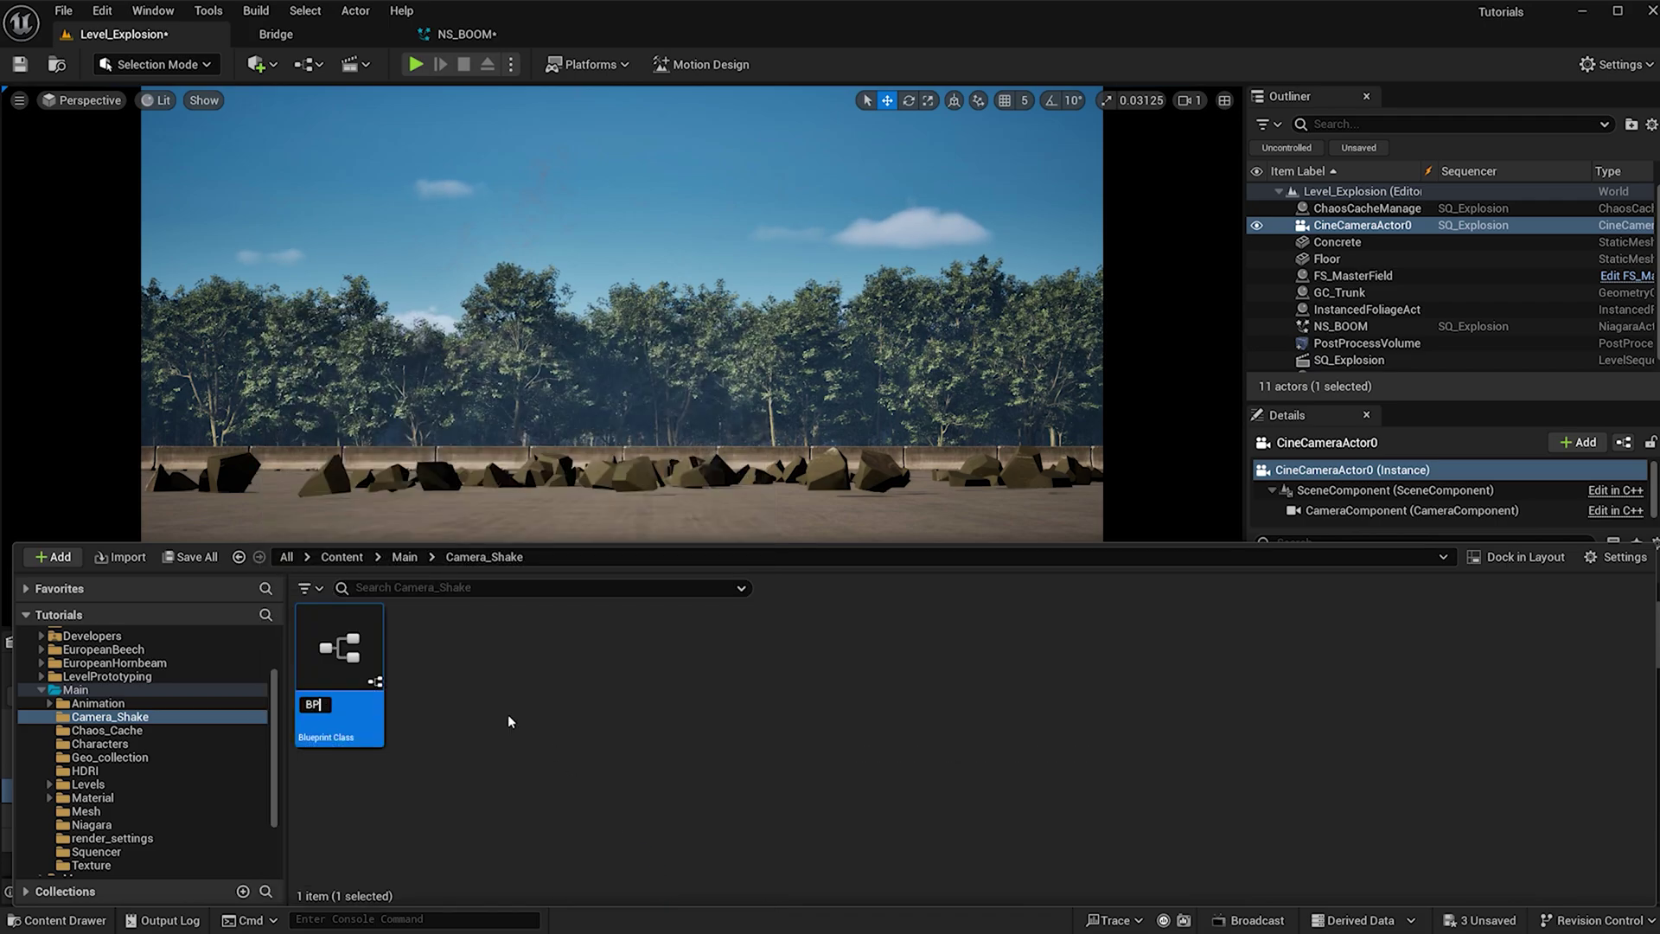
pyautogui.write('_Camera_Shale')
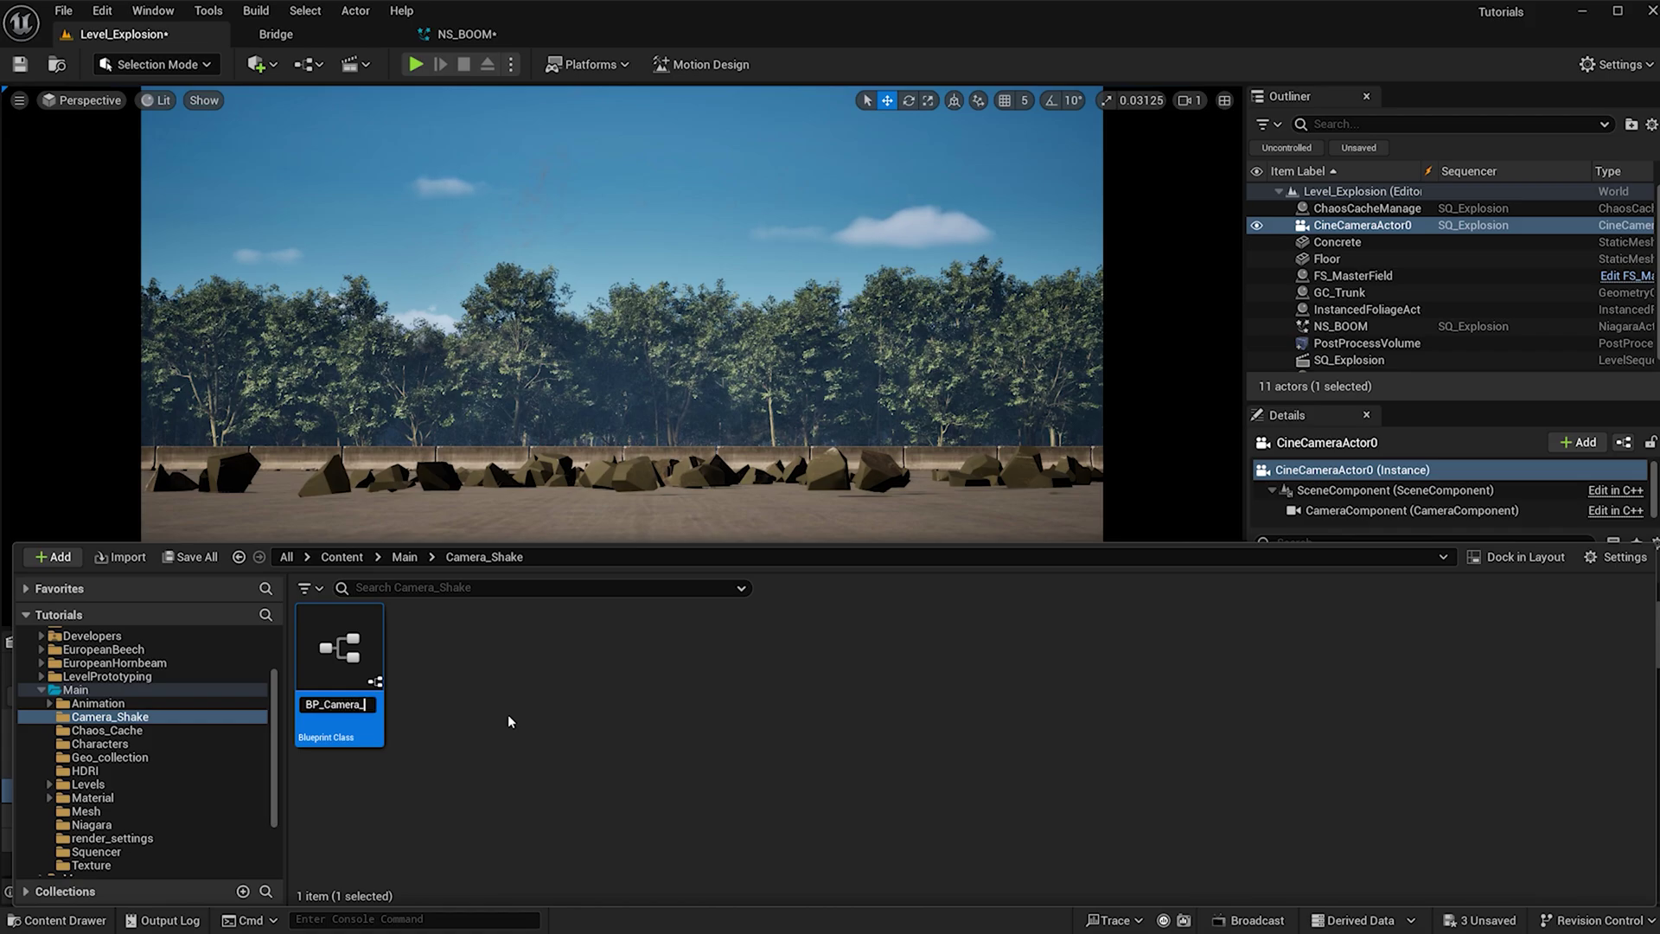
pyautogui.press('BackSpace')
pyautogui.press('BackSpace')
pyautogui.write('ke')
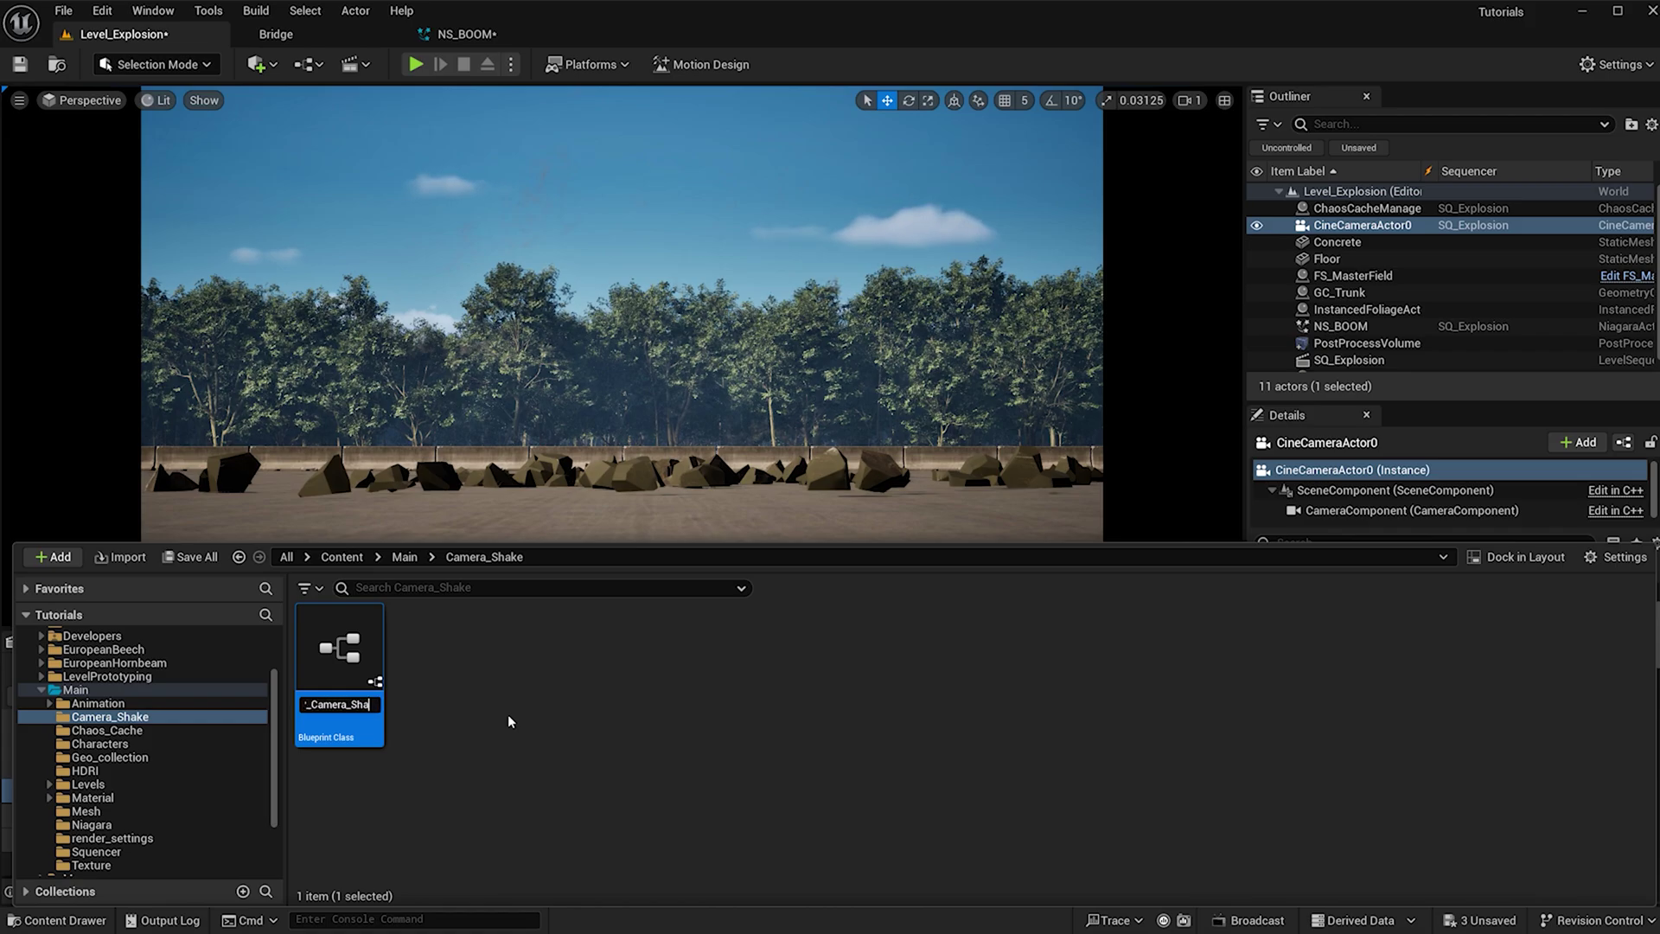
pyautogui.press('Return')
# Open the BP_Camera_Shake blueprint, save it and close its editor
pyautogui.doubleClick(370, 670)
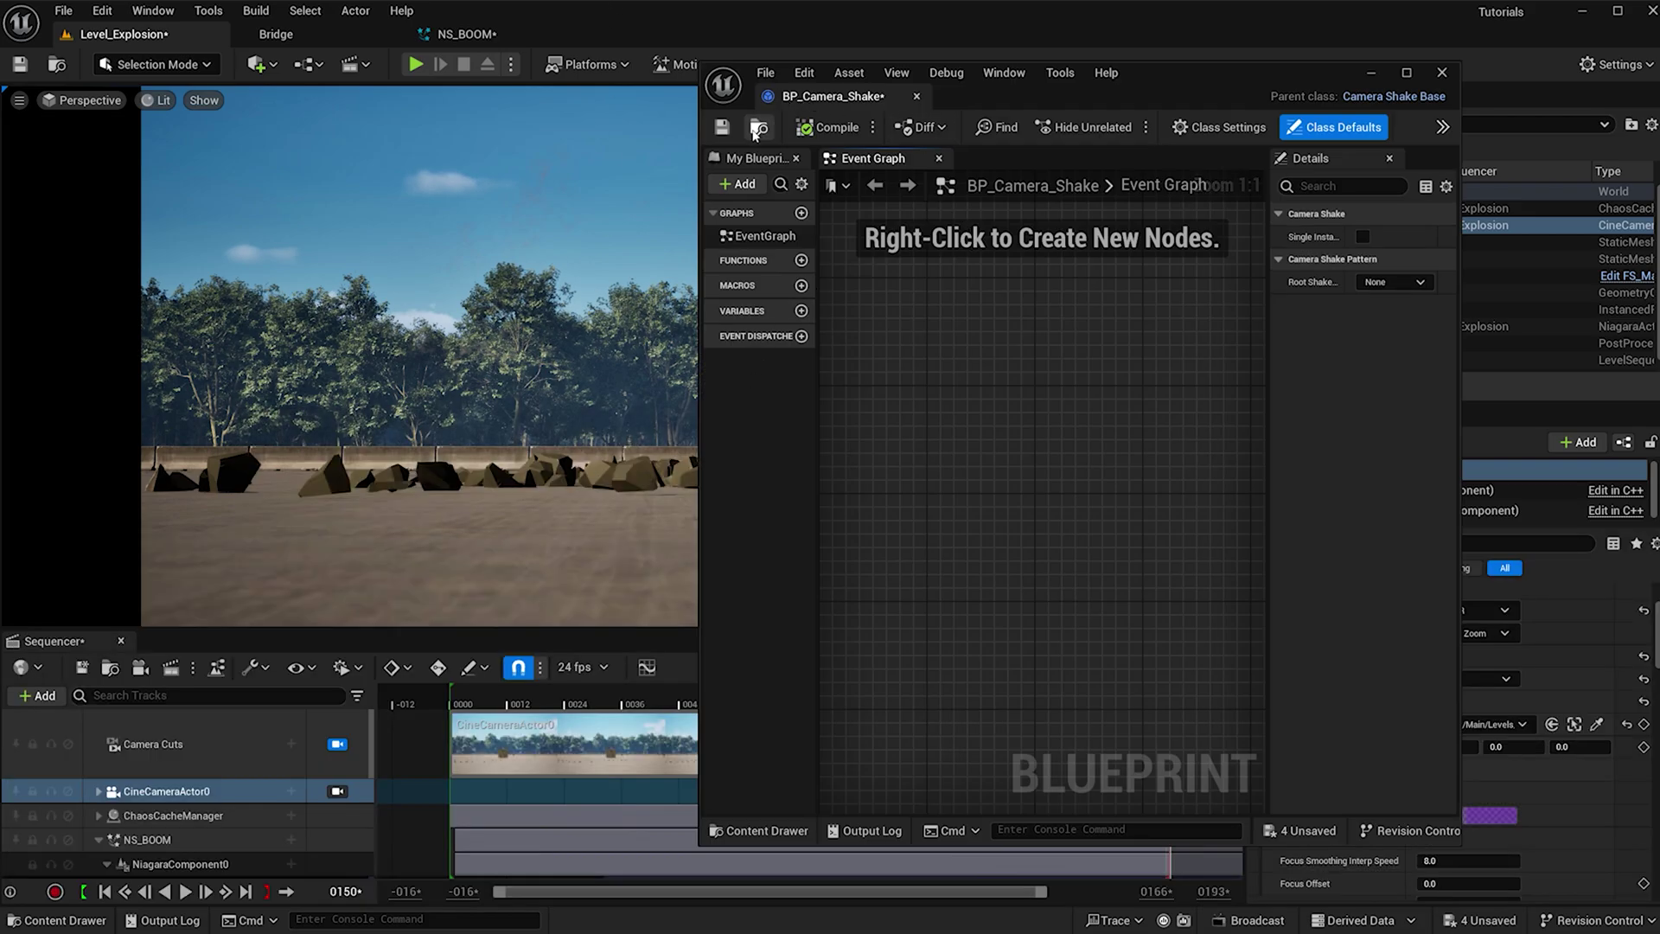
pyautogui.click(722, 128)
pyautogui.click(1441, 73)
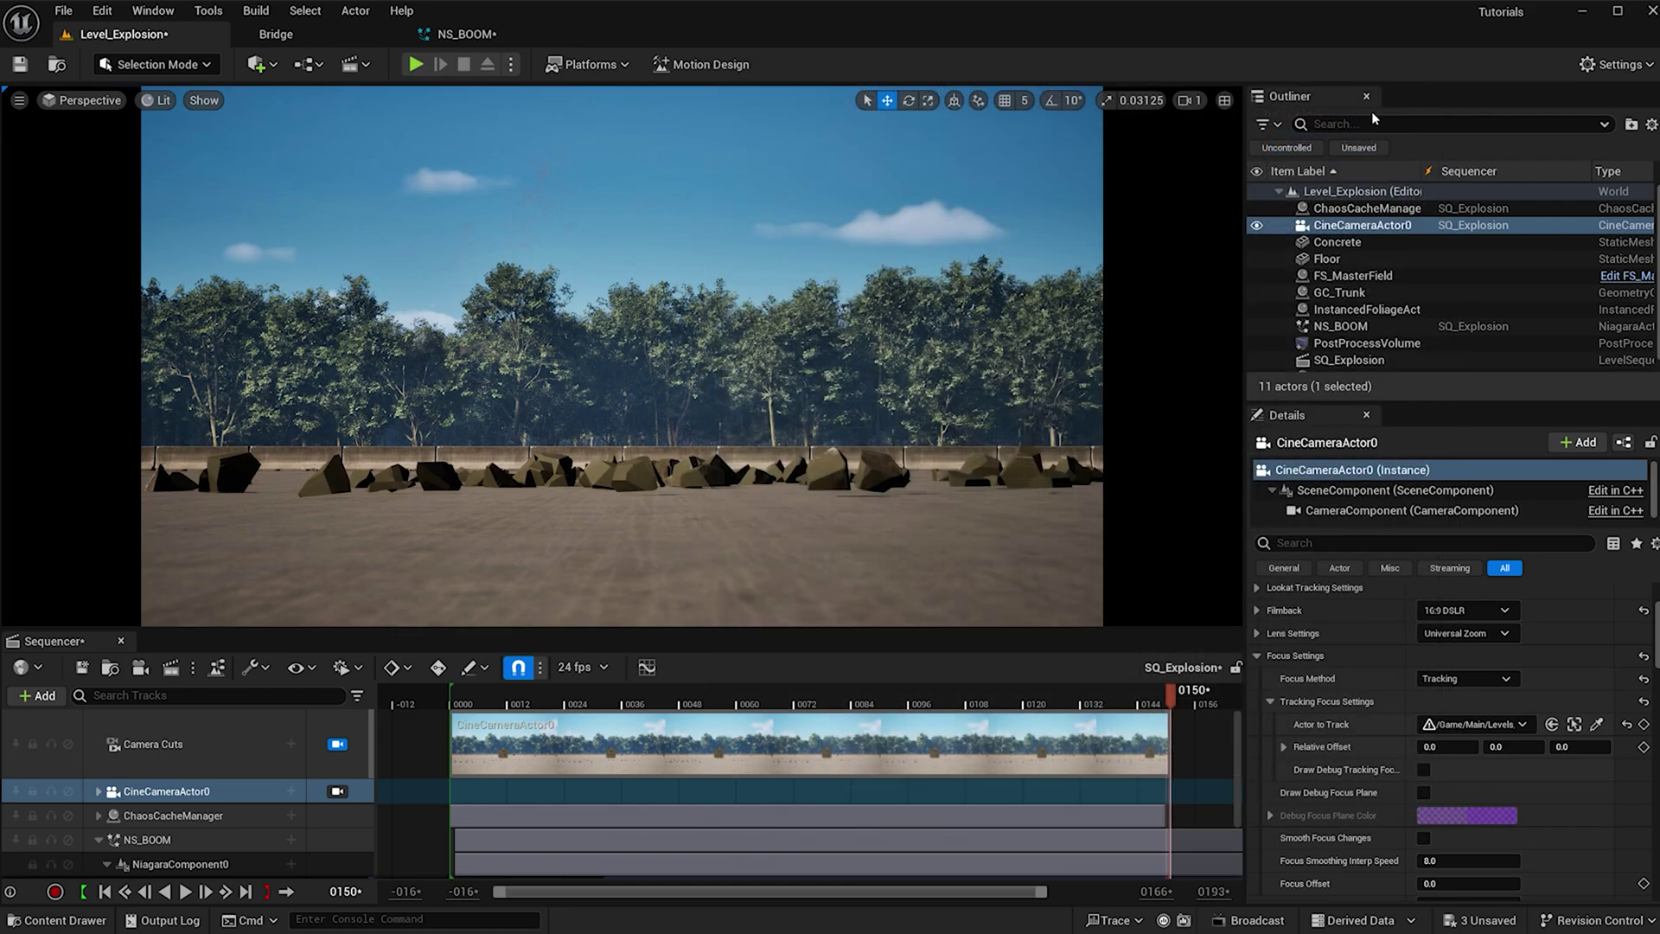
# Reopen BP_Camera_Shake, set its Root Shake Pattern to Perlin Noise Camera Shake Pattern, and return to the sequence
pyautogui.hotkey('ctrl', 'space')
pyautogui.doubleClick(338, 658)
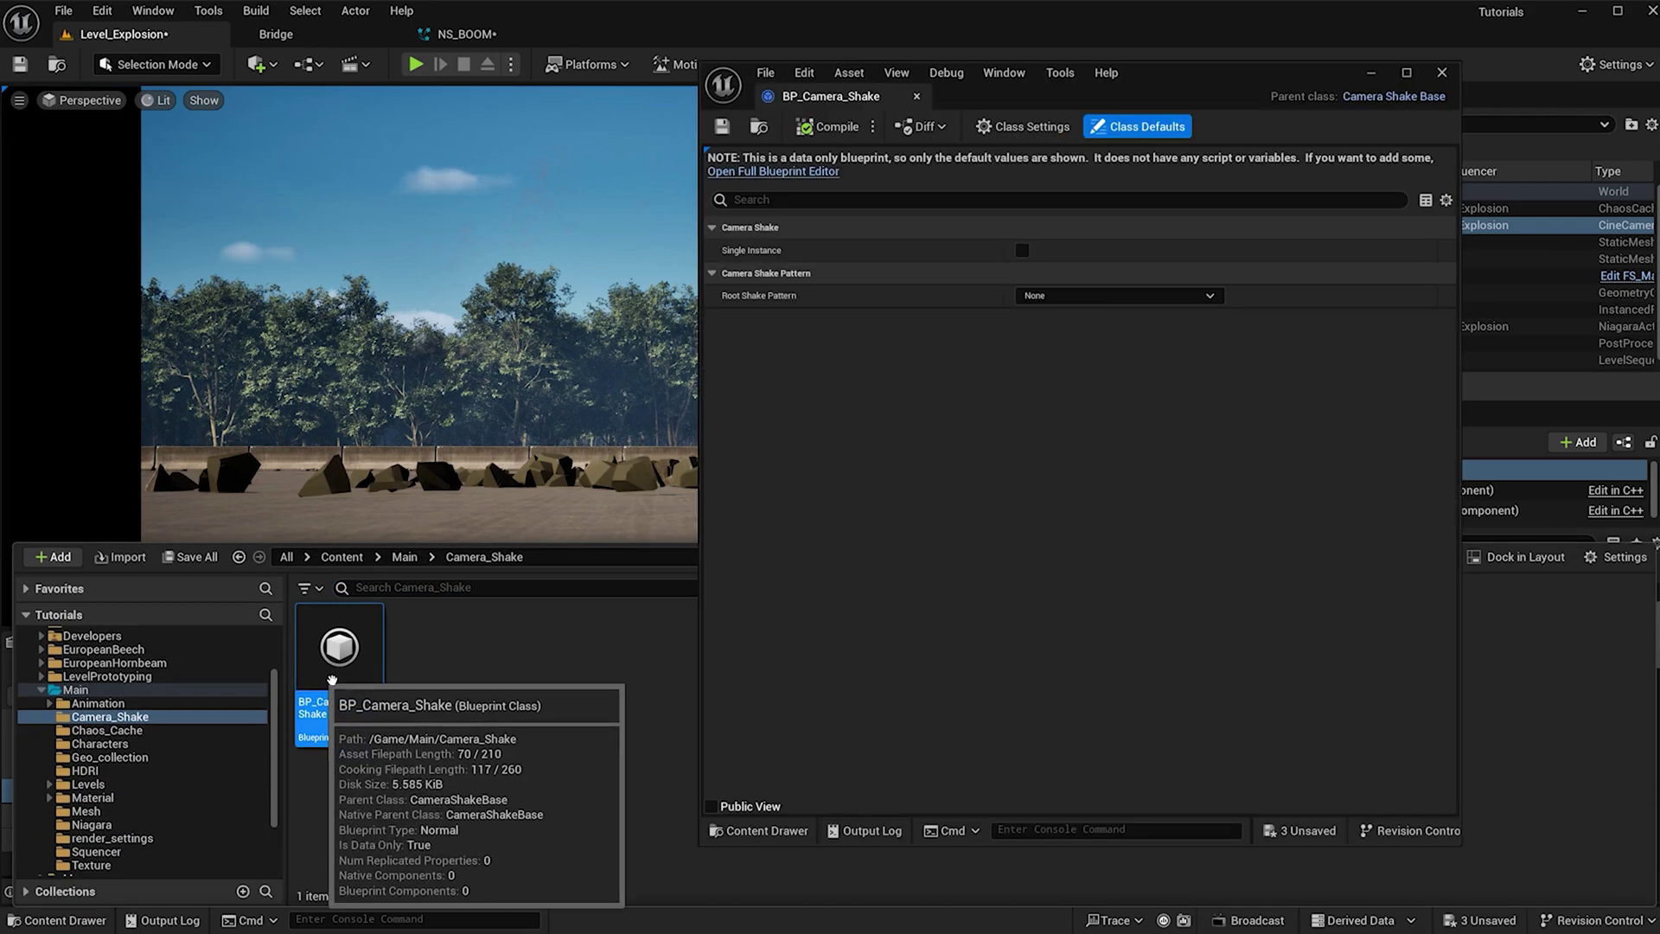
pyautogui.click(1083, 296)
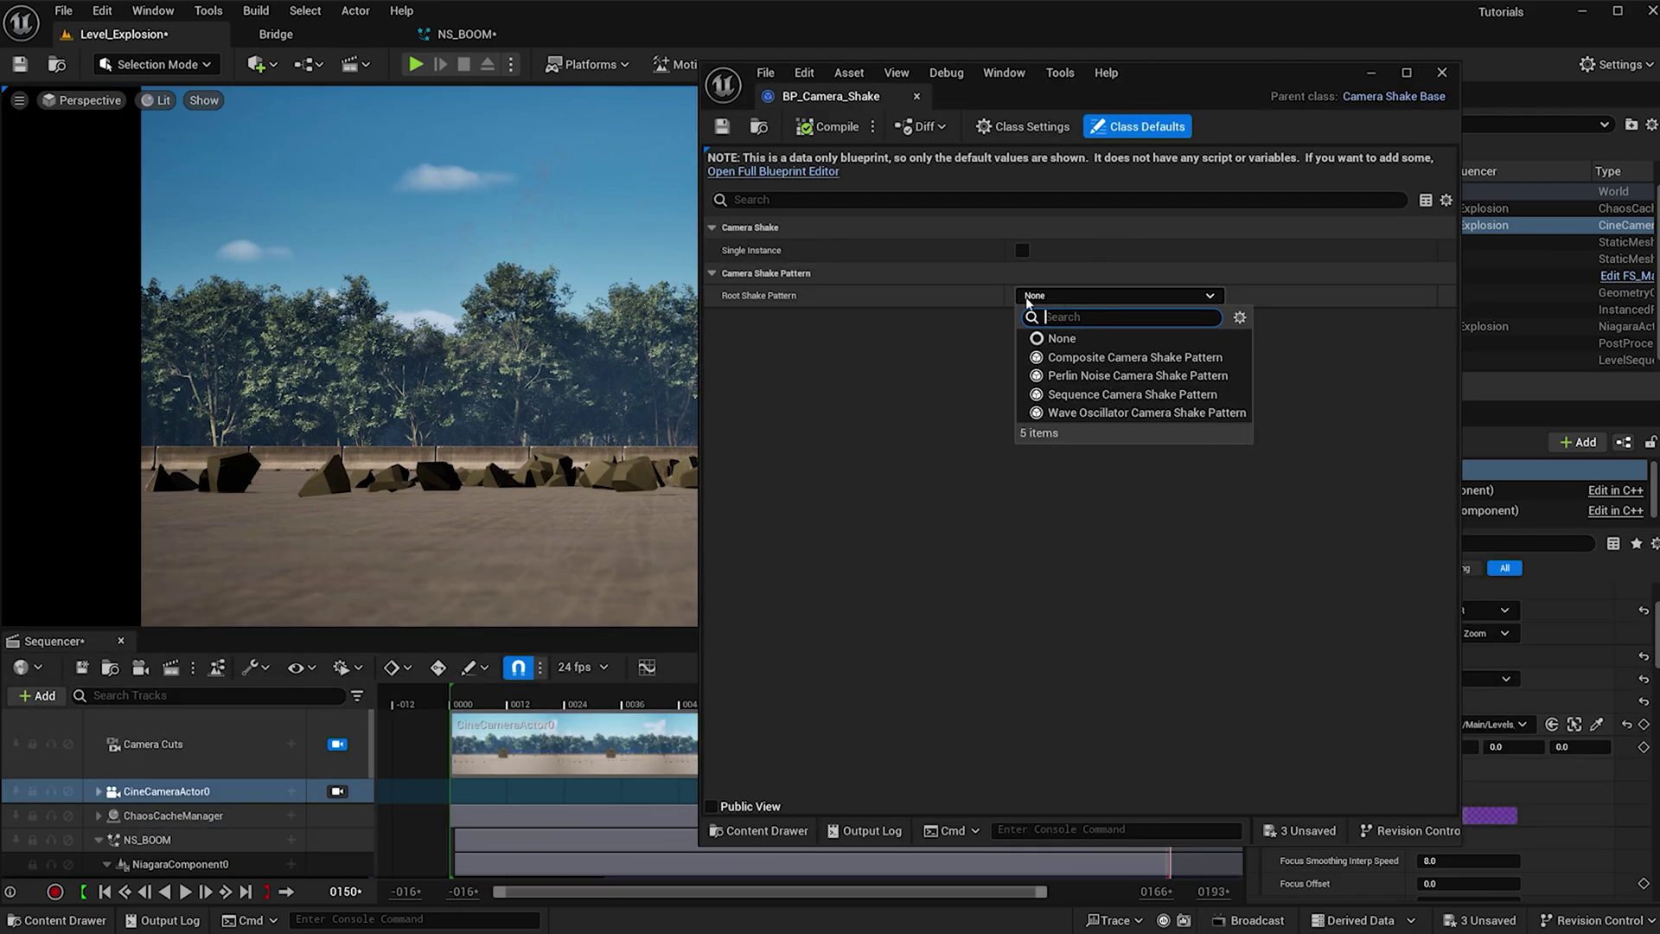
pyautogui.click(1080, 375)
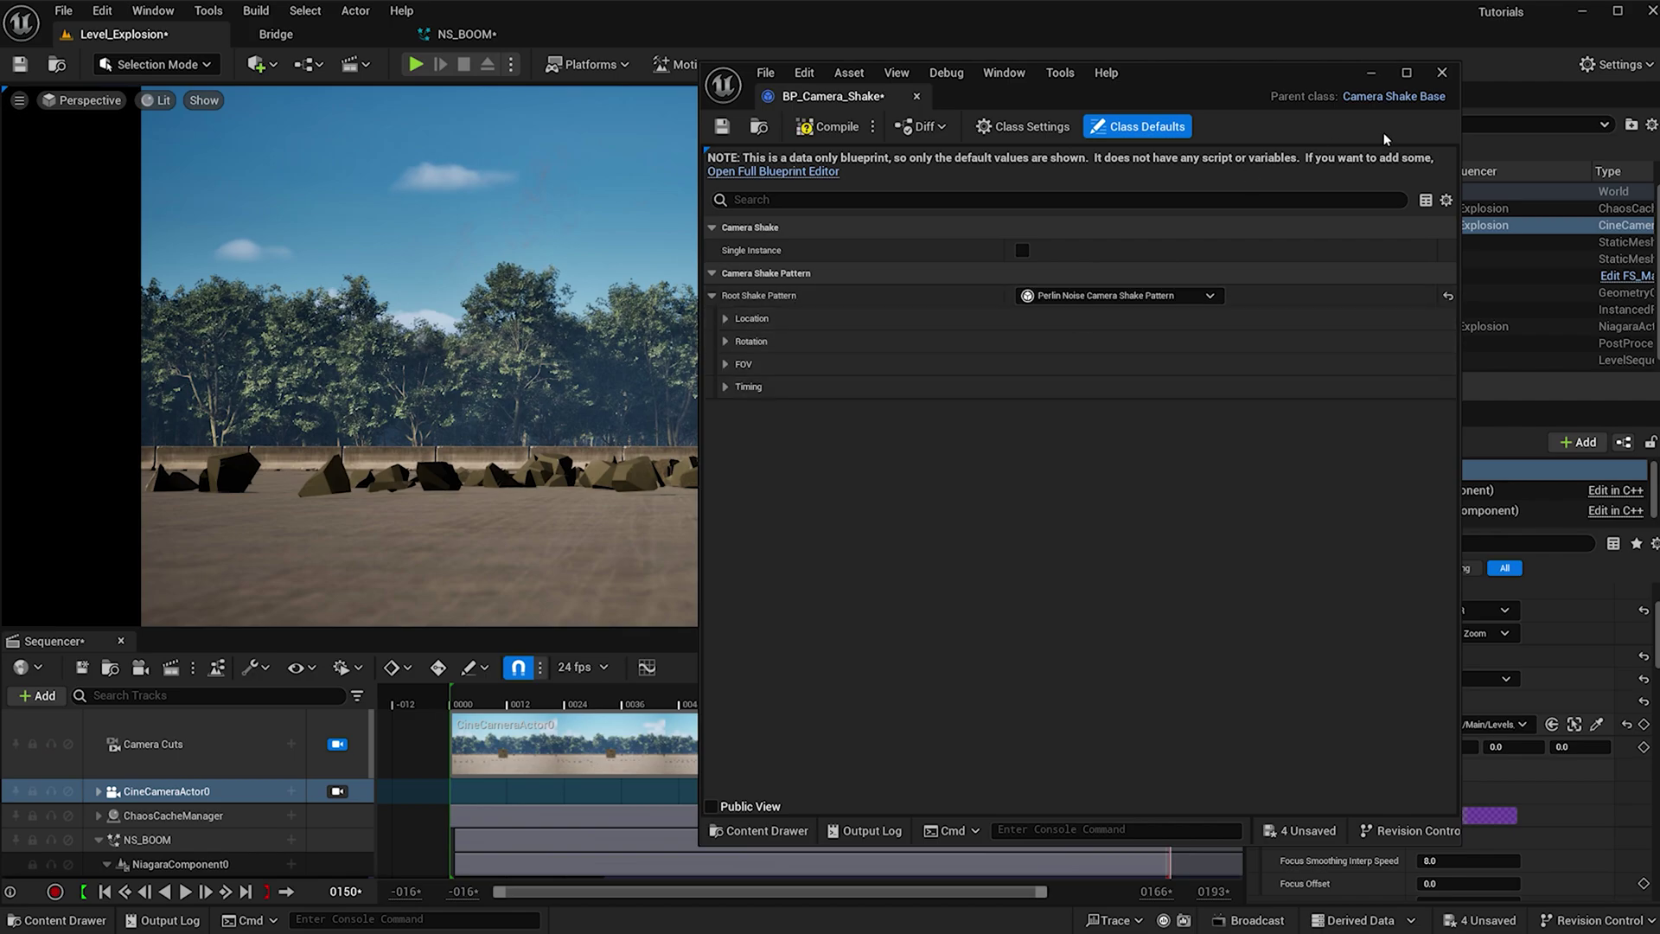
pyautogui.click(1377, 79)
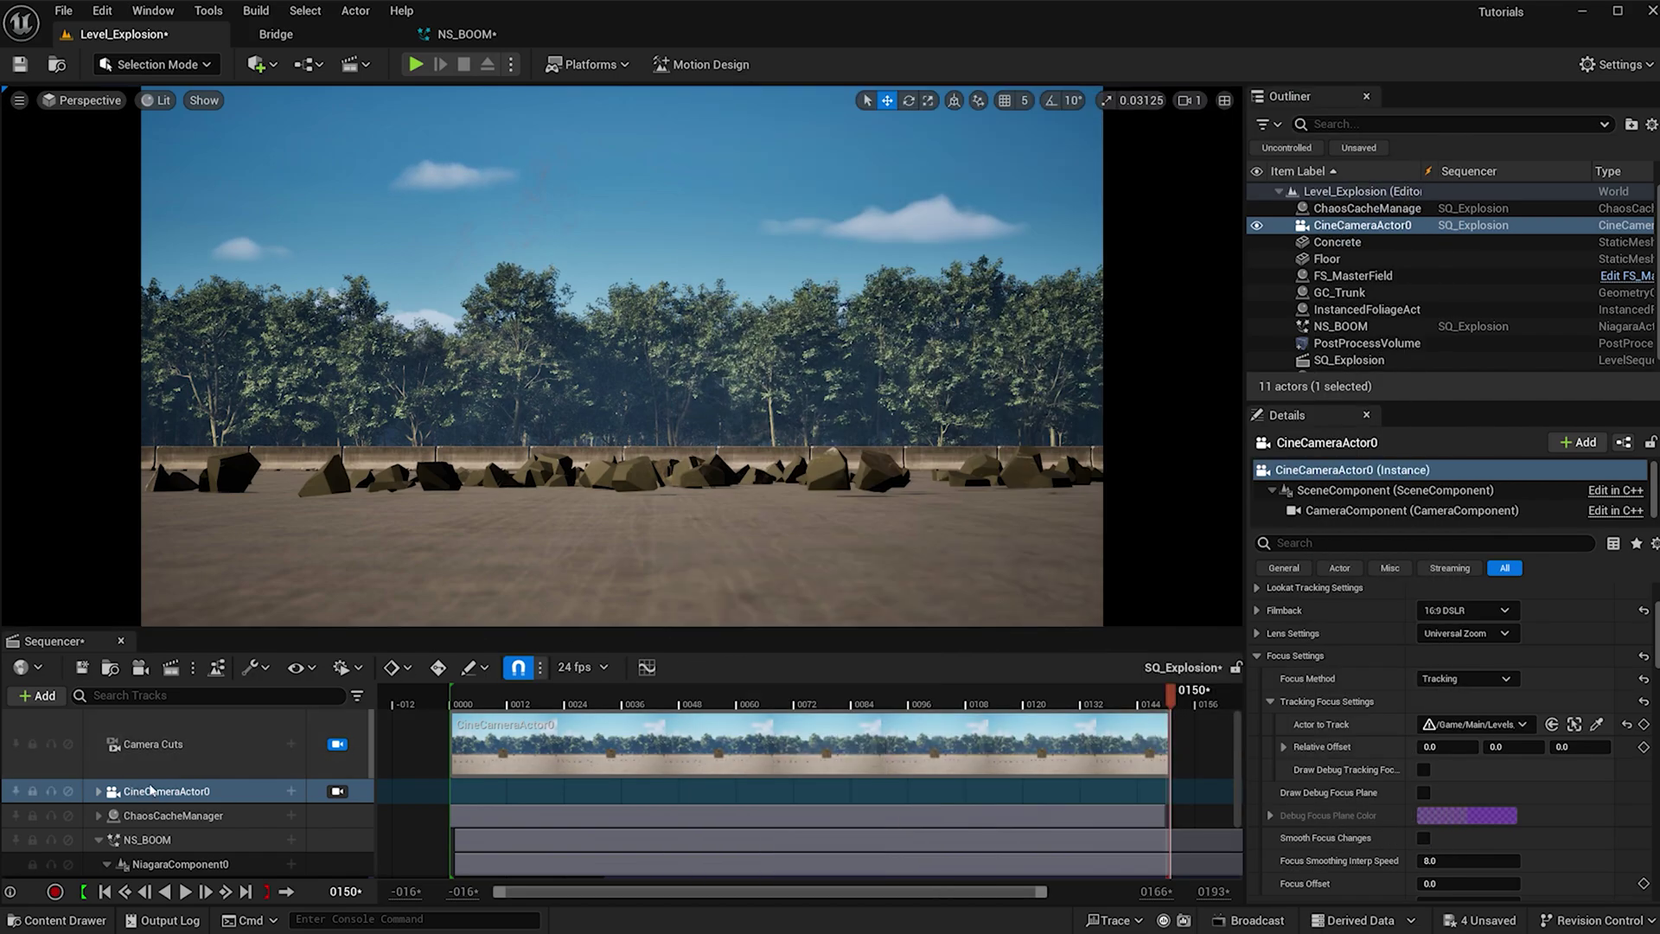
# Add a Camera Shake track using BP_Camera_Shake to CineCameraActor0 at frame 1
pyautogui.click(456, 697)
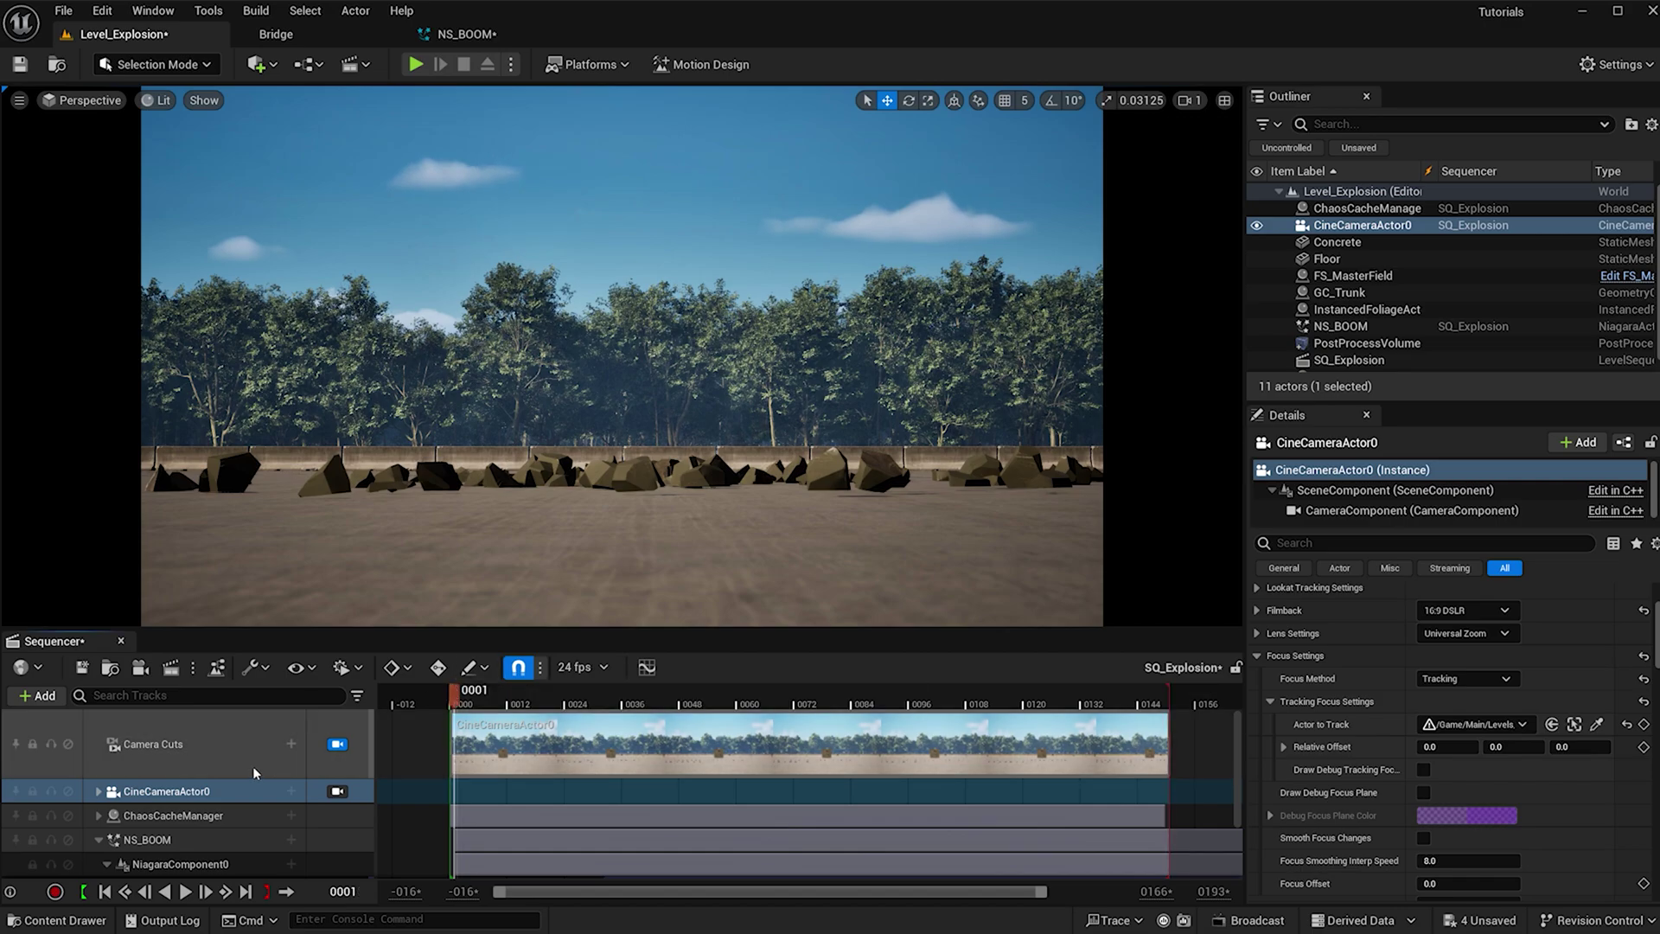
pyautogui.click(291, 791)
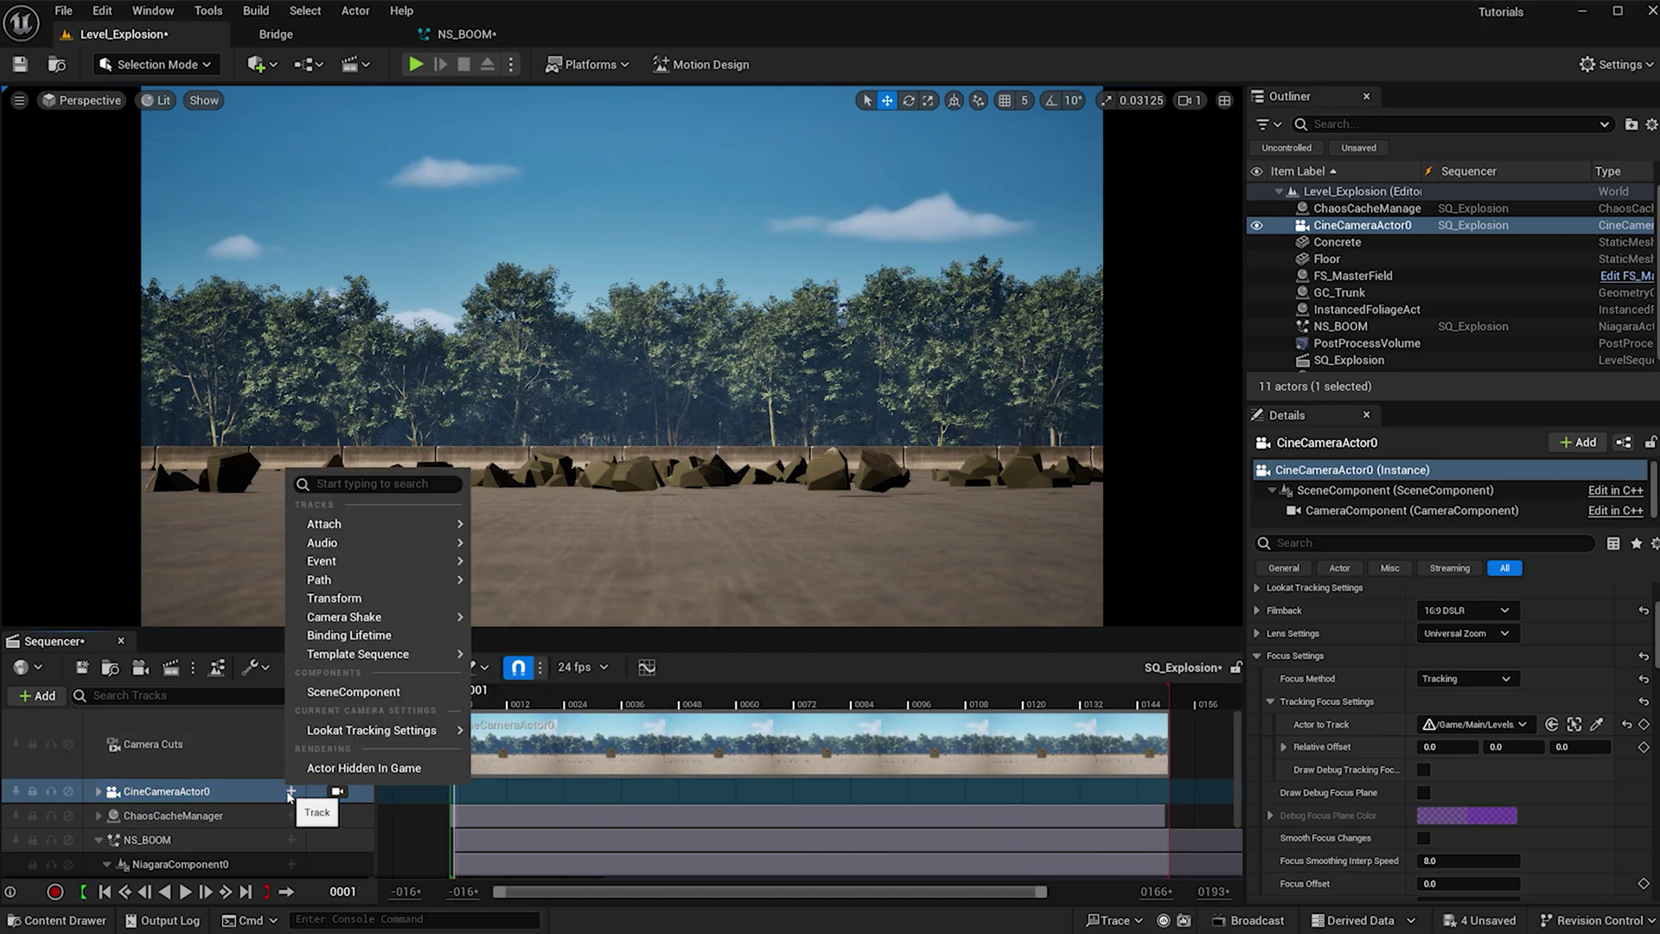
pyautogui.moveTo(372, 617)
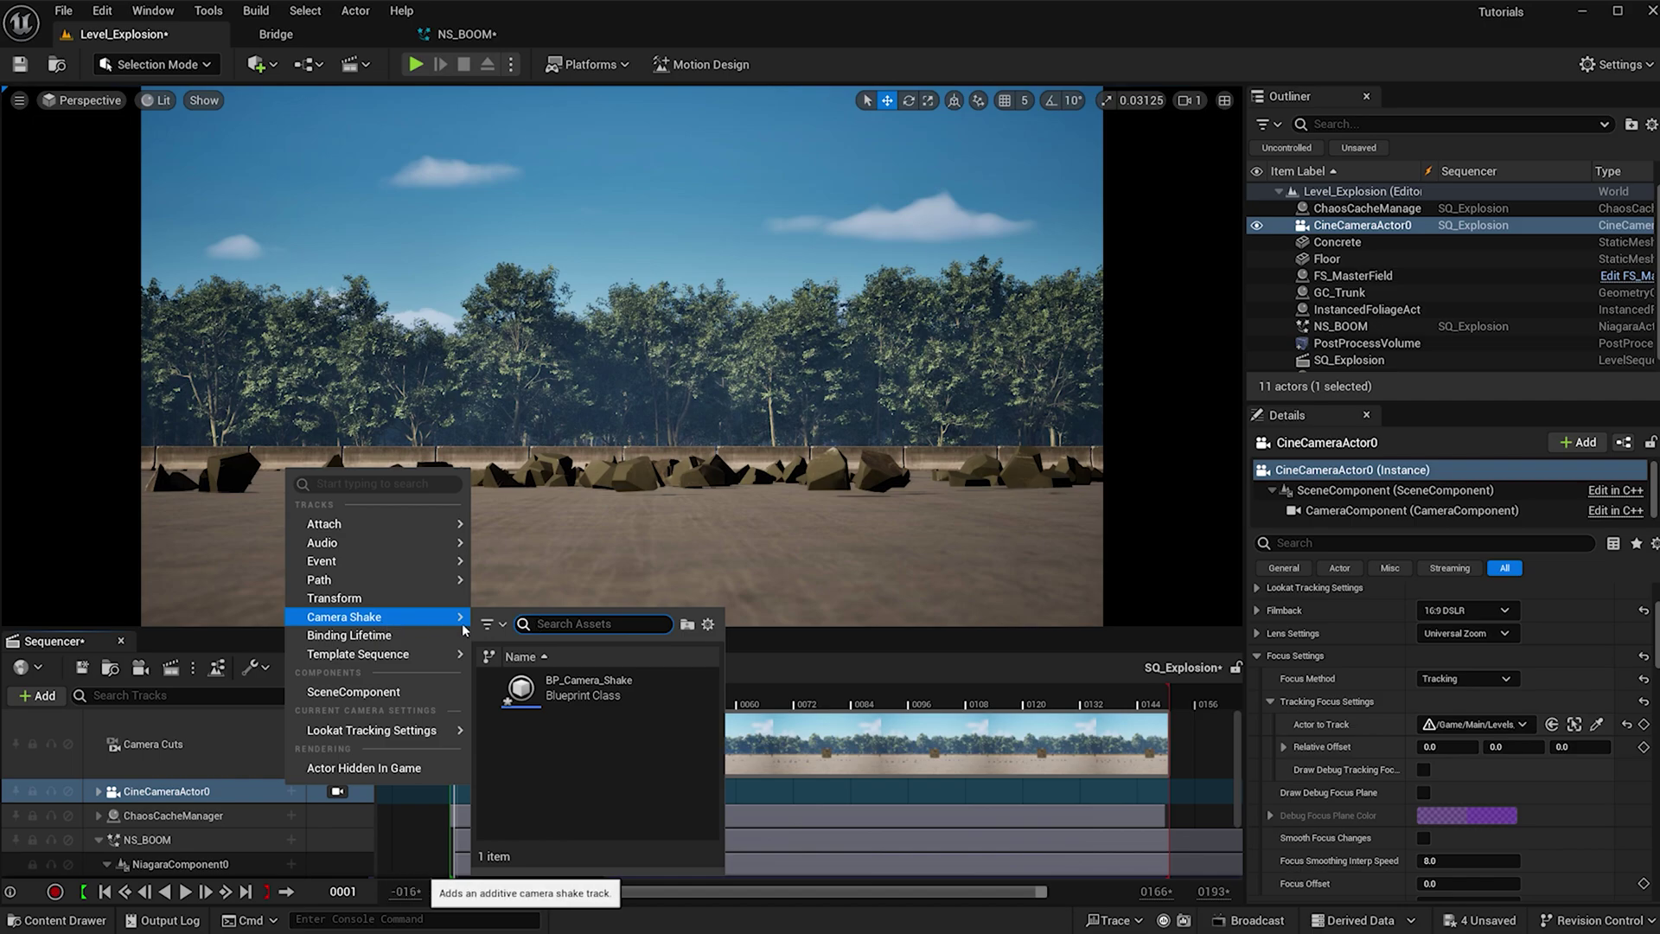
pyautogui.click(592, 683)
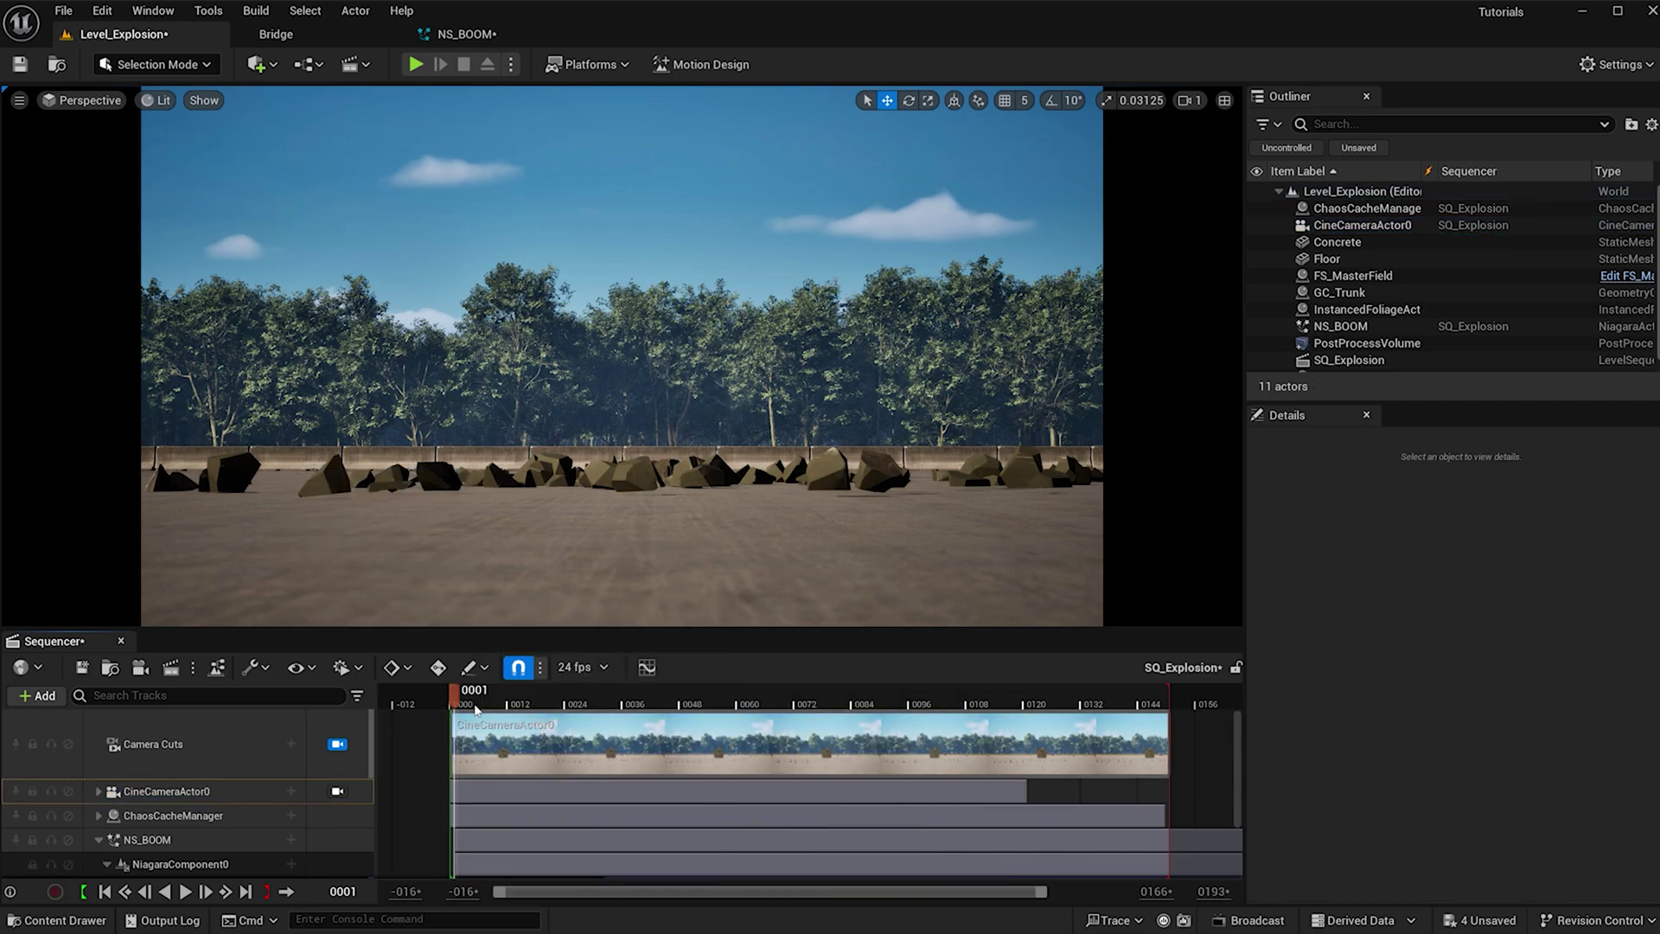
# Expand the CineCameraActor0 tracks, move the camera shake section to start at about frame 13, and scrub to frame 18
pyautogui.click(100, 792)
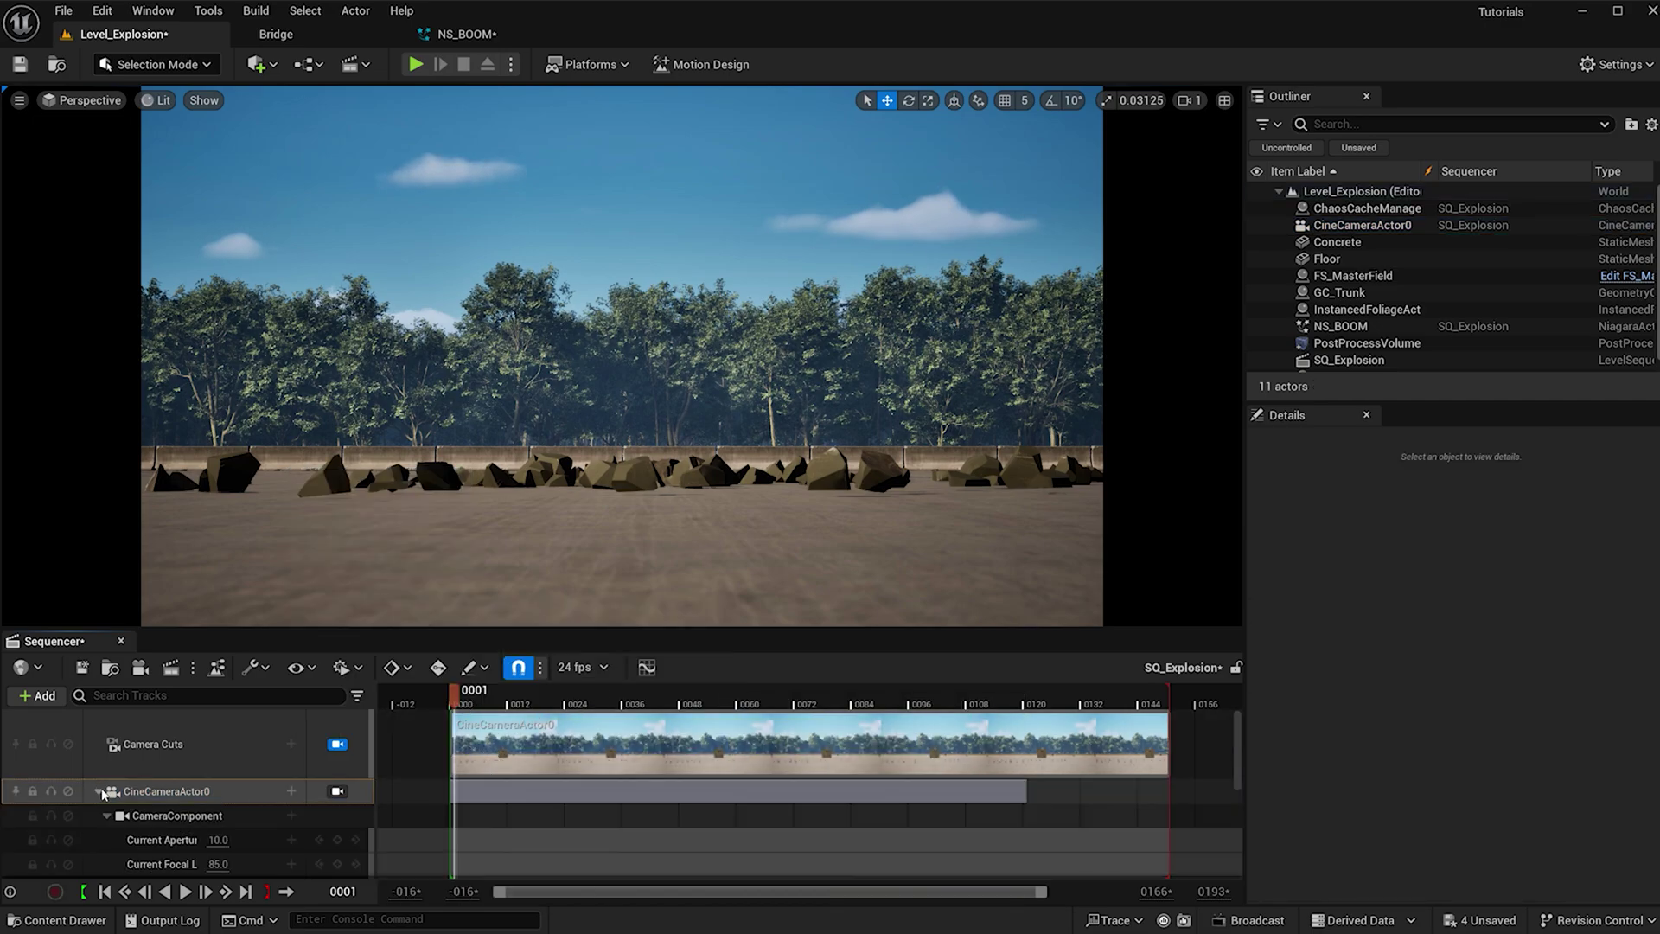
pyautogui.scroll(-3, 475, 782)
pyautogui.moveTo(488, 831); pyautogui.dragTo(550, 831)
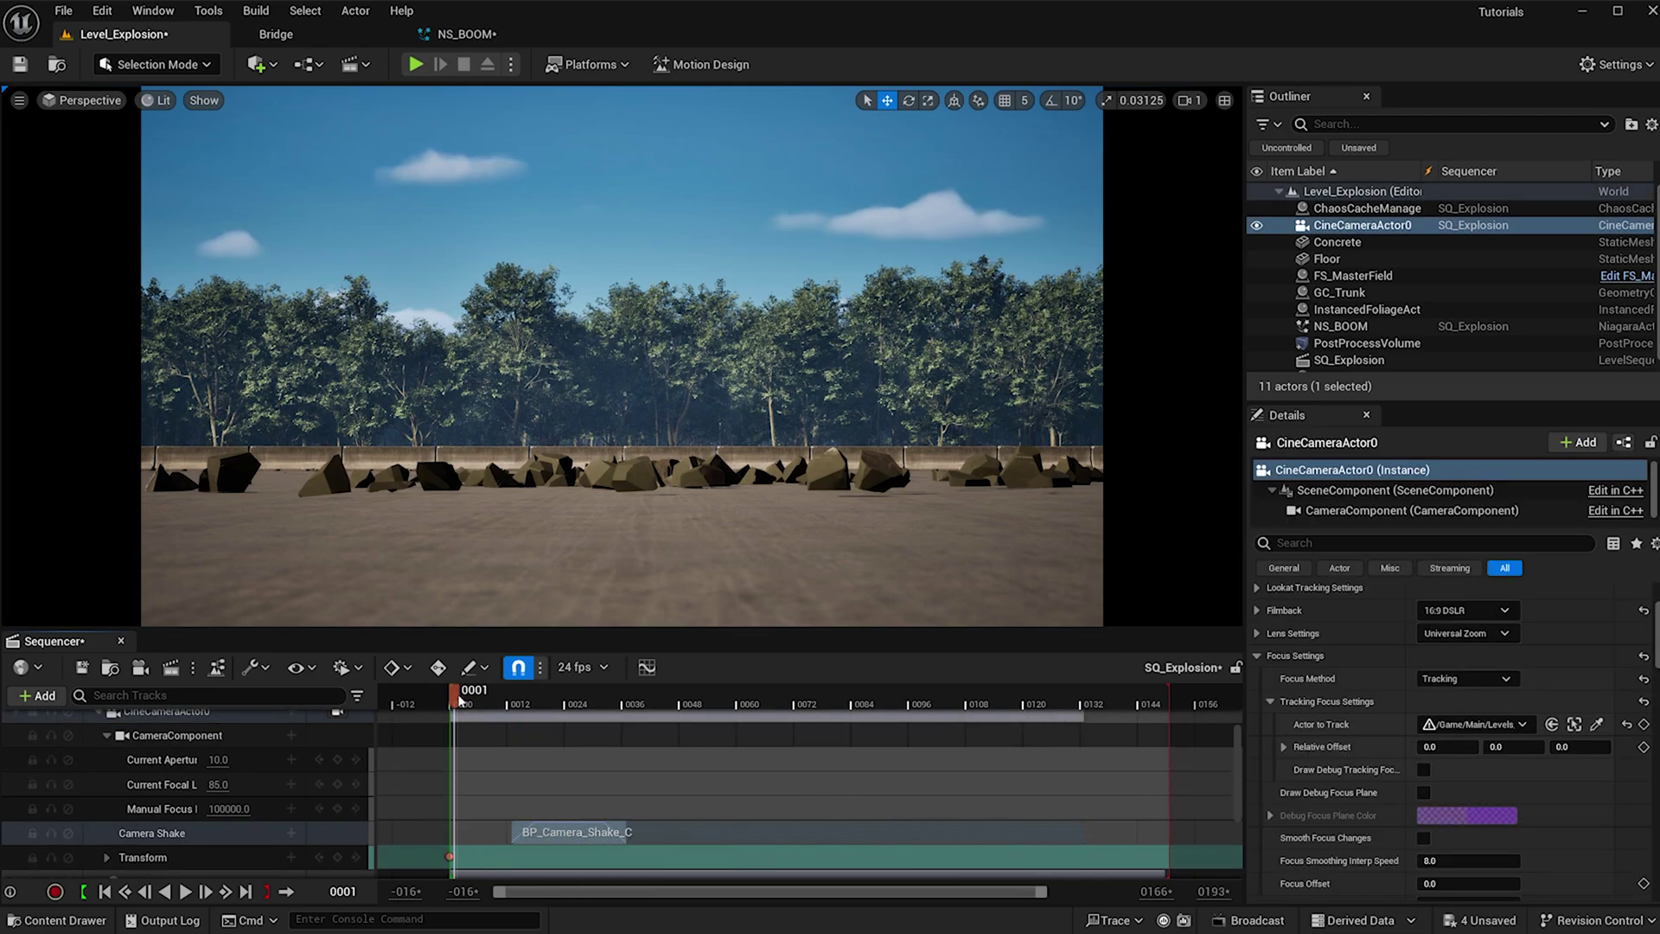
pyautogui.moveTo(459, 700); pyautogui.dragTo(575, 712)
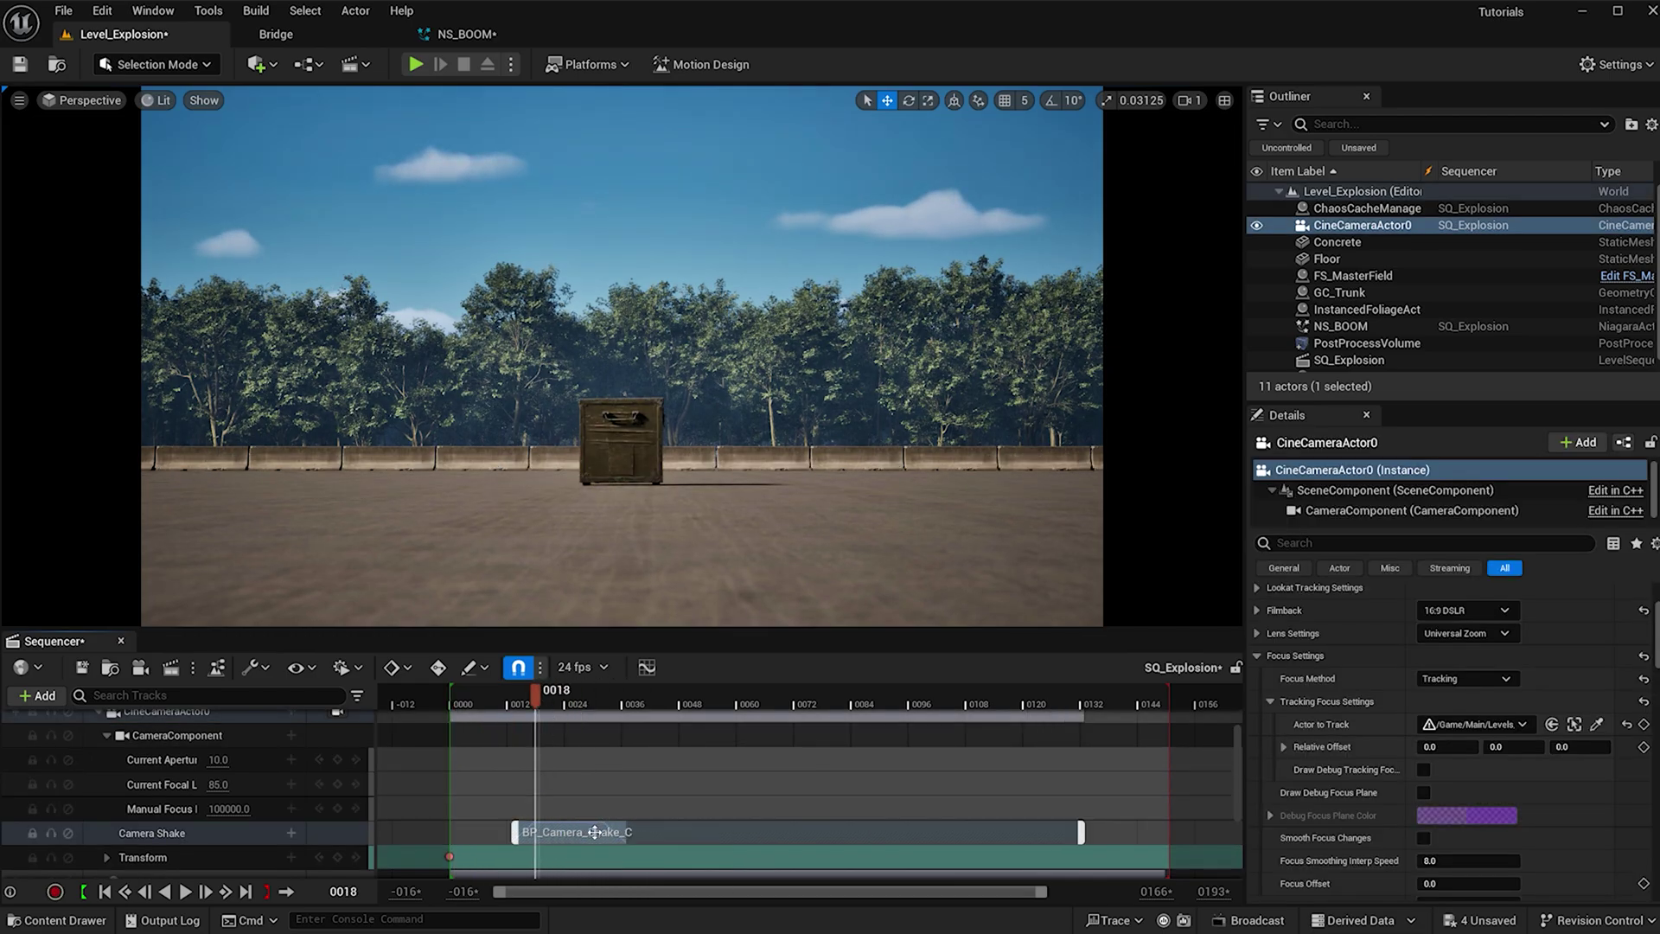
# Reopen BP_Camera_Shake and set its Rotation Frequency Multiplier to 0
pyautogui.hotkey('ctrl', 'space')
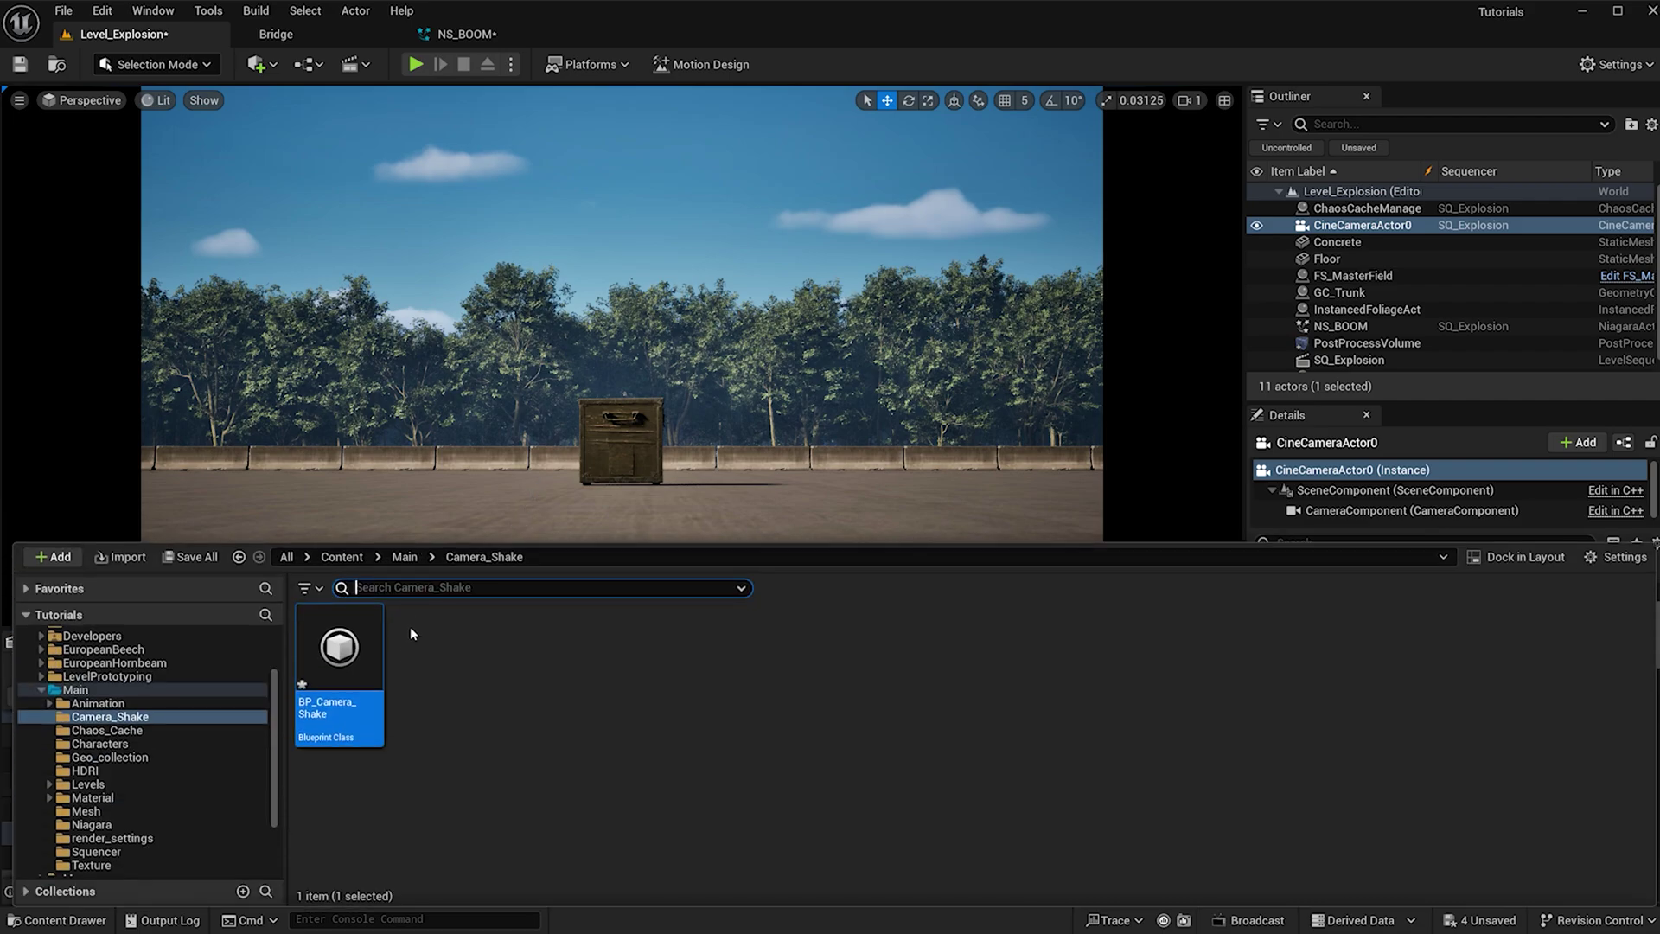
pyautogui.doubleClick(338, 650)
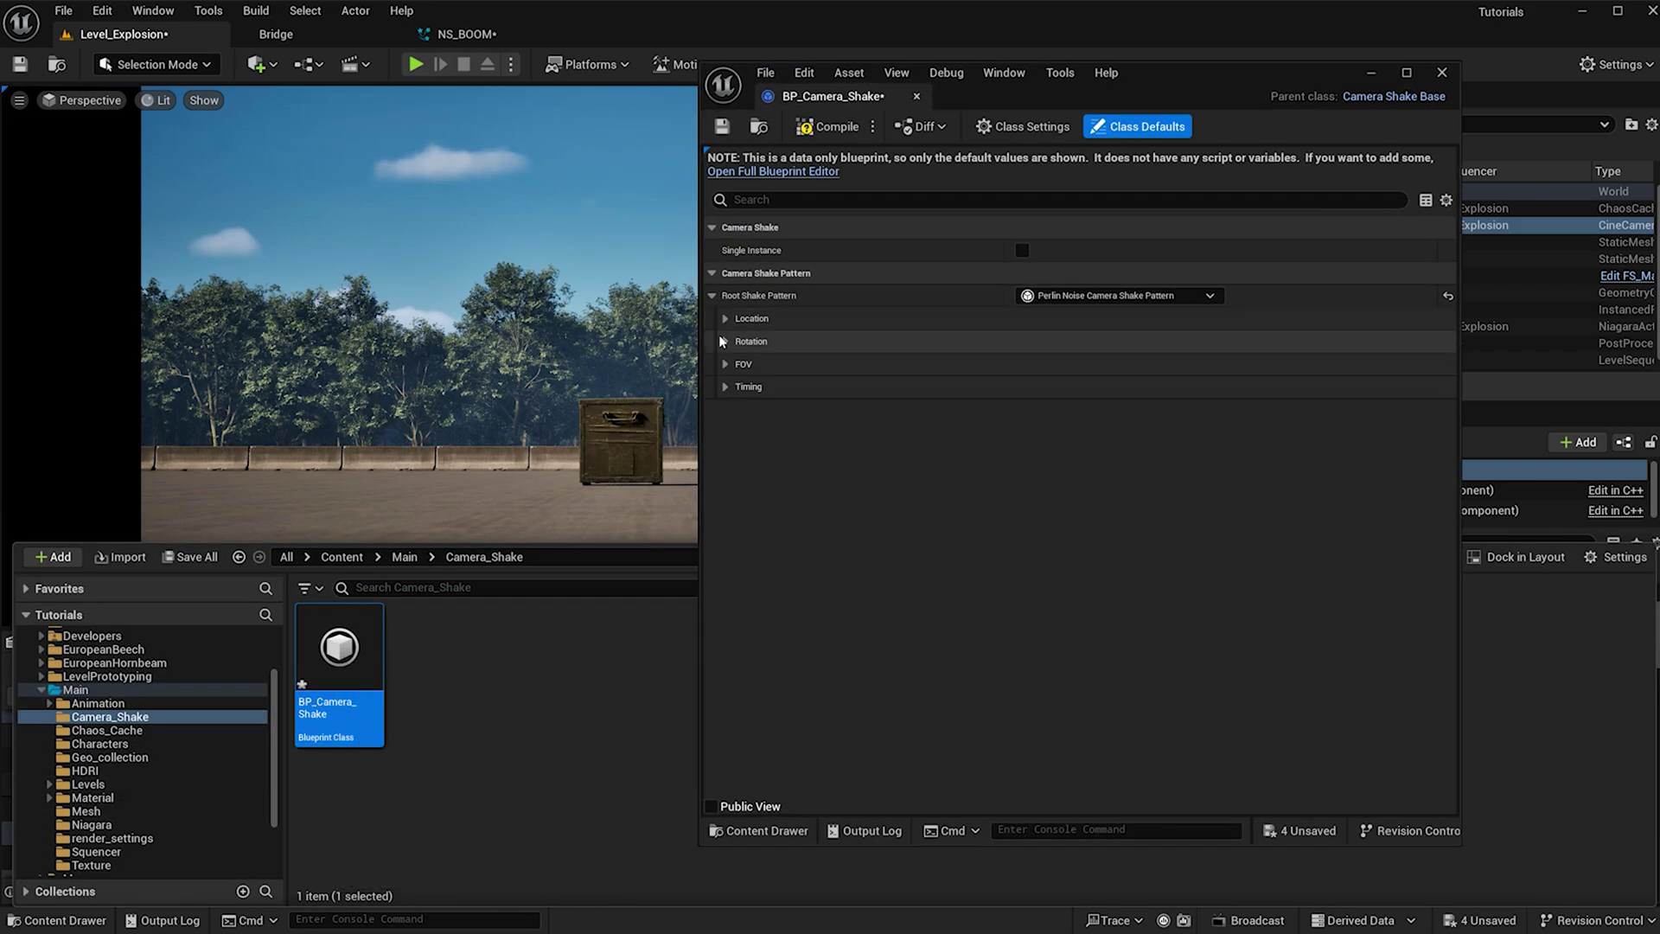
pyautogui.click(725, 340)
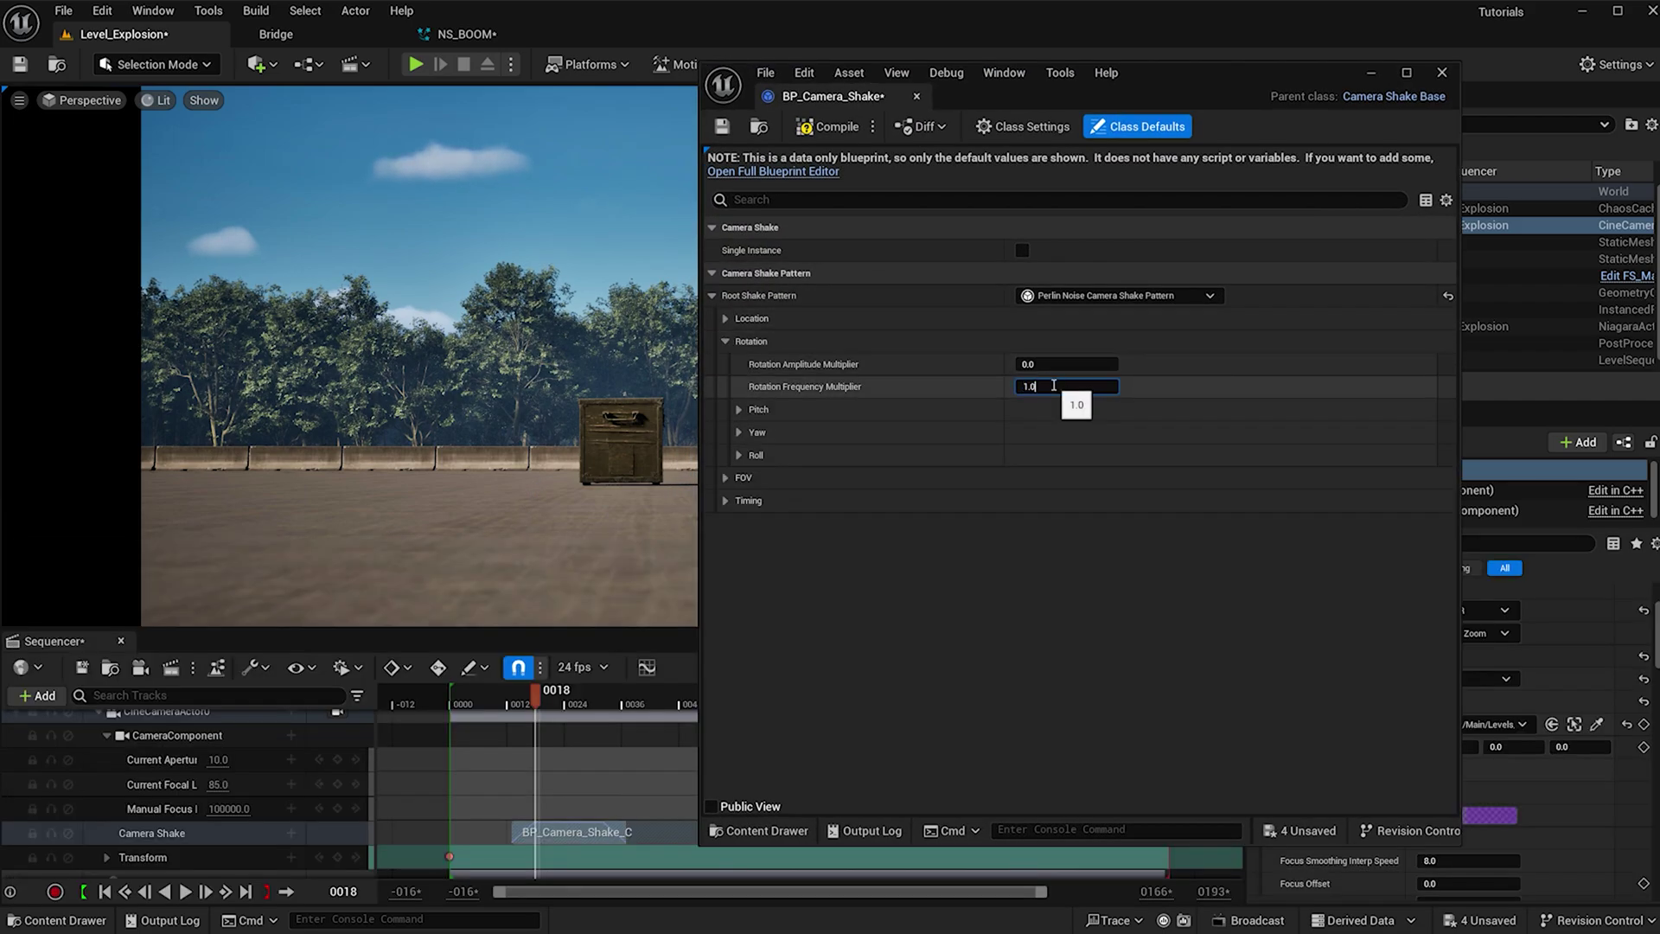
pyautogui.write('0')
pyautogui.press('Return')
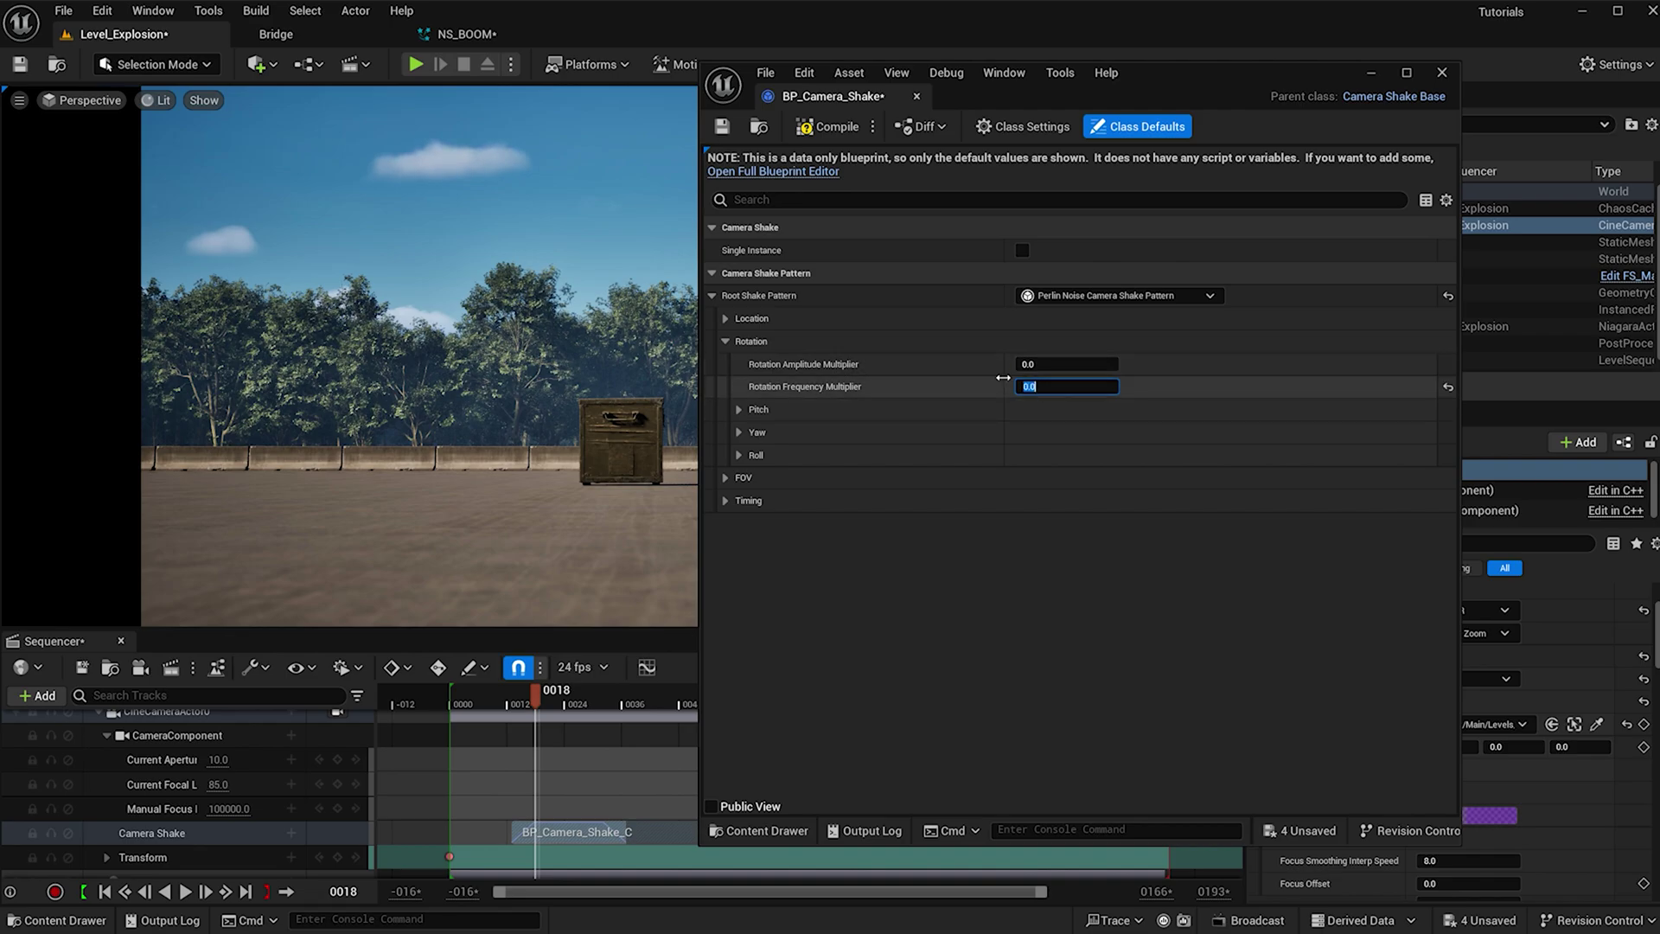
# Set the Location Amplitude Multiplier to 2 and Frequency Multiplier to 4, and the FOV Amplitude to 1 and Frequency to 2
pyautogui.click(726, 320)
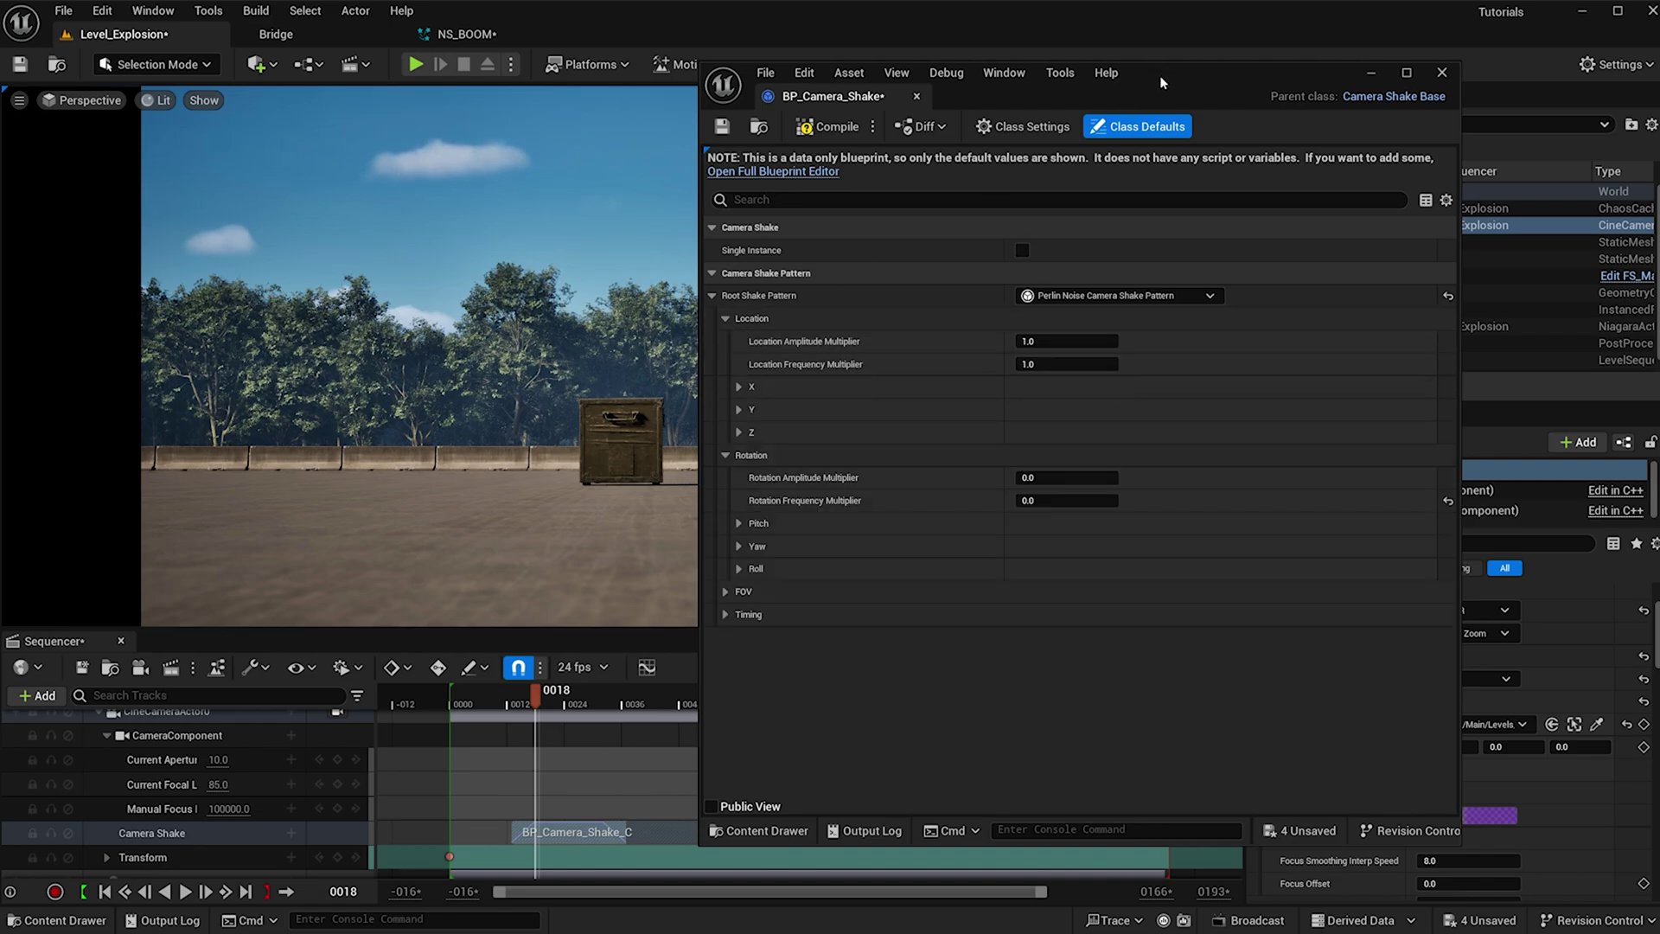
pyautogui.moveTo(1159, 75); pyautogui.dragTo(1390, 90)
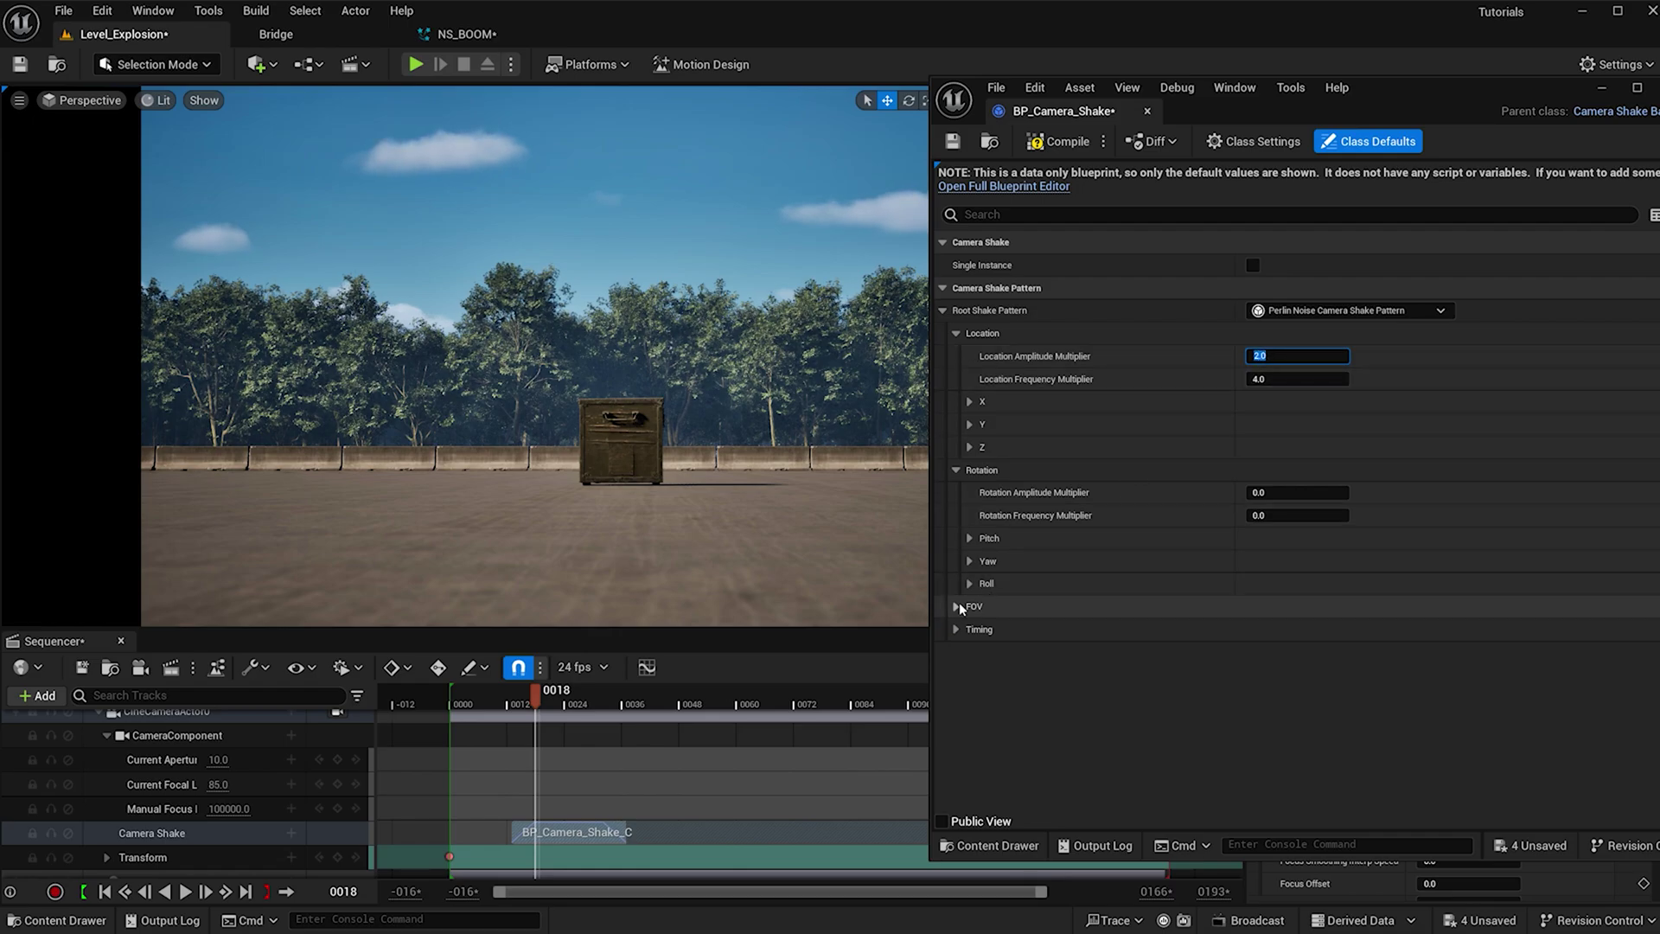
pyautogui.click(969, 629)
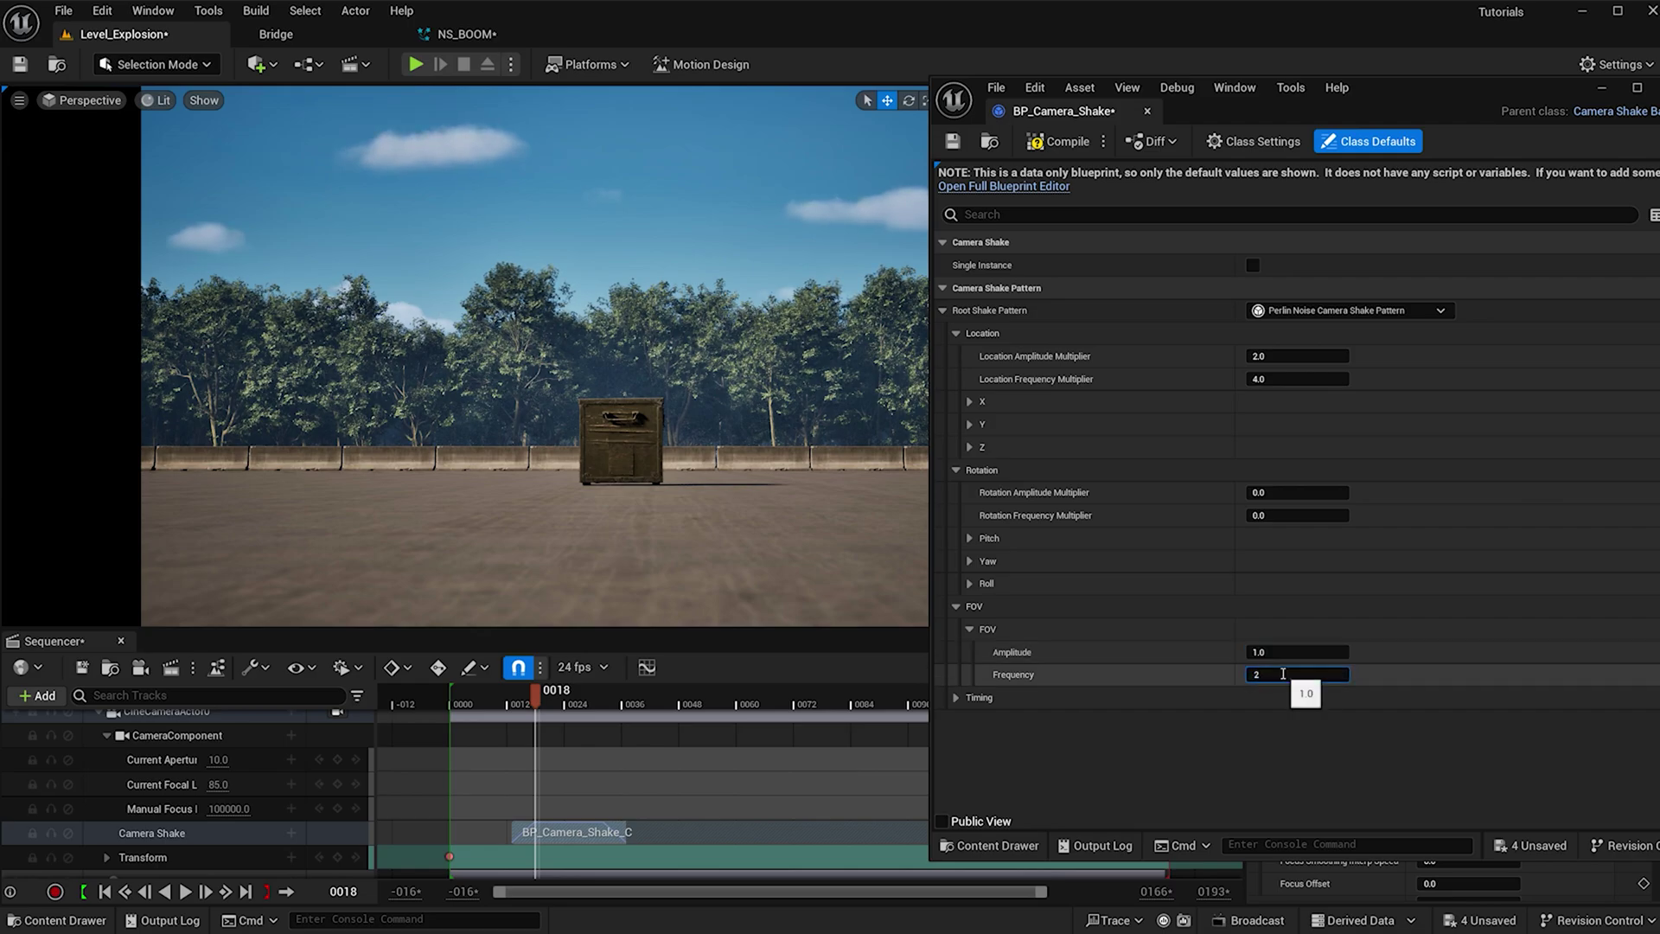
# Set the camera shake's Timing Duration to 3 seconds
pyautogui.click(974, 697)
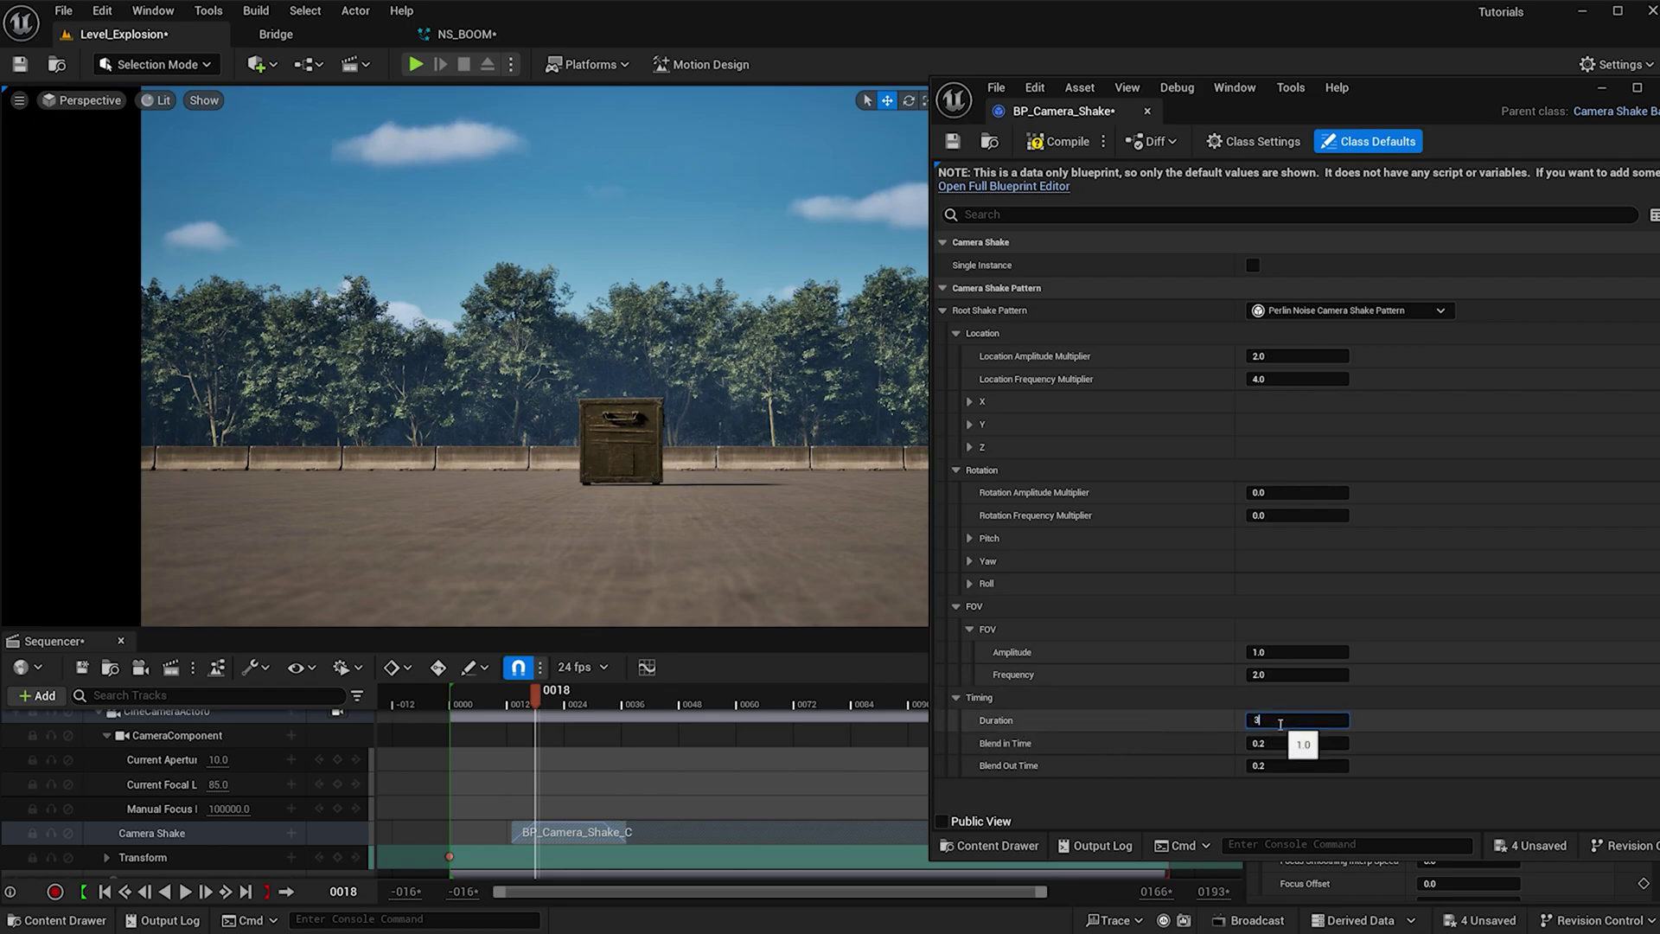
pyautogui.click(1281, 723)
pyautogui.write('3')
pyautogui.press('Return')
# Find the frame where the blast begins and move the camera shake section to start at frame 35
pyautogui.moveTo(541, 688); pyautogui.dragTo(599, 698)
pyautogui.moveTo(634, 697); pyautogui.dragTo(625, 697)
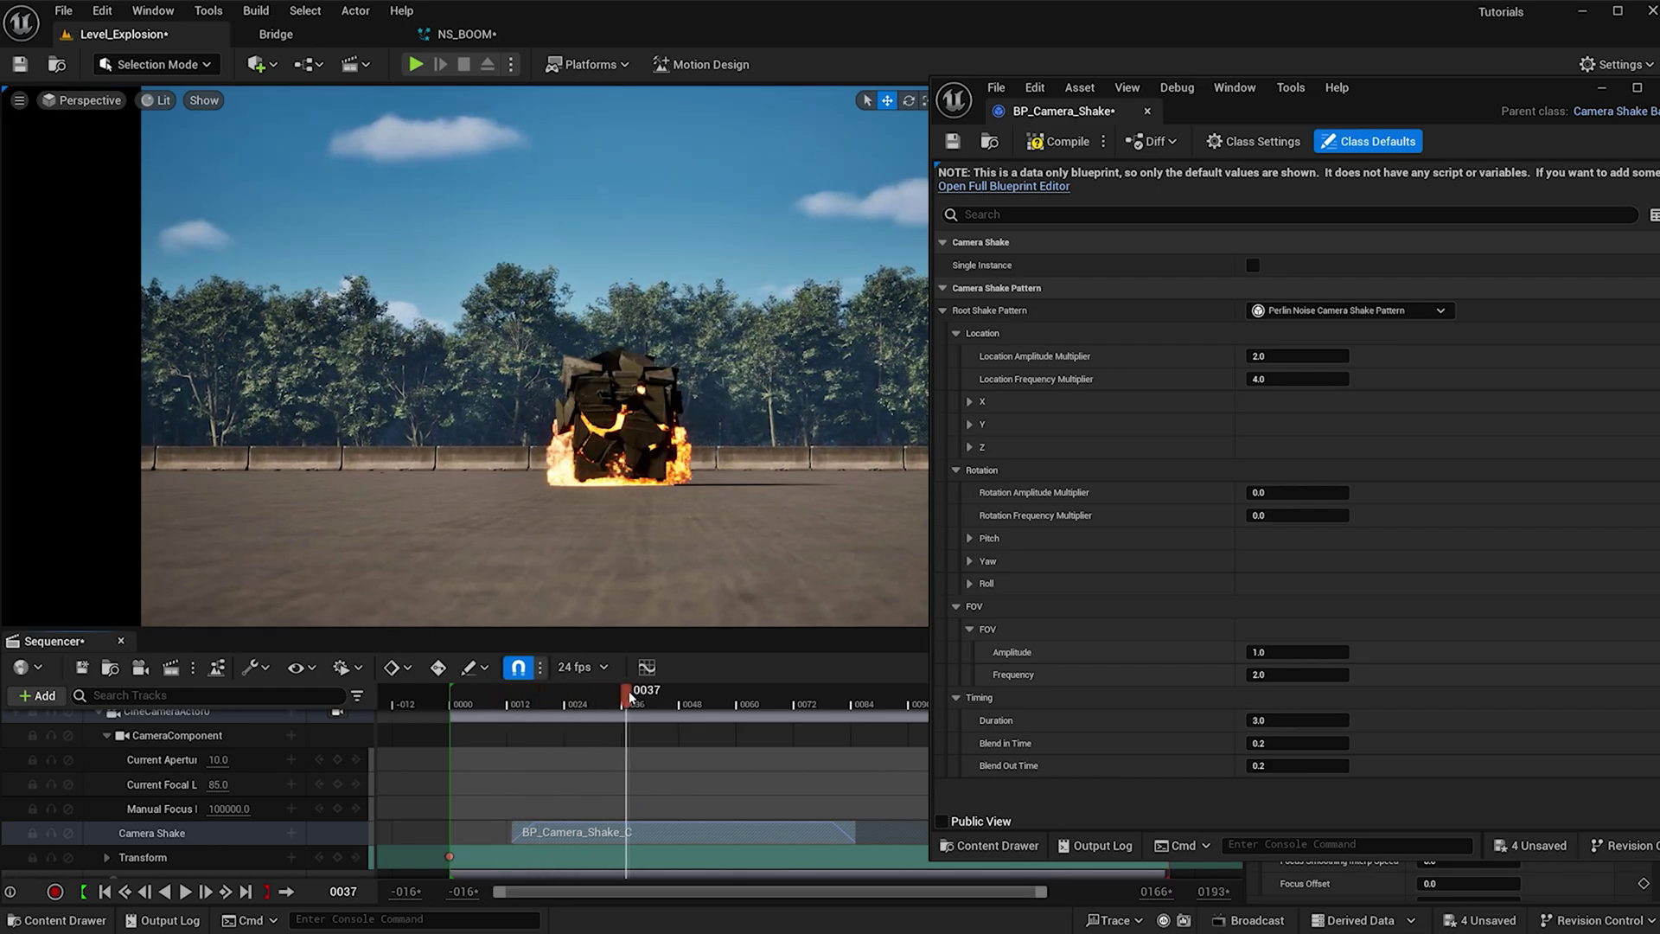
pyautogui.moveTo(662, 830); pyautogui.dragTo(774, 830)
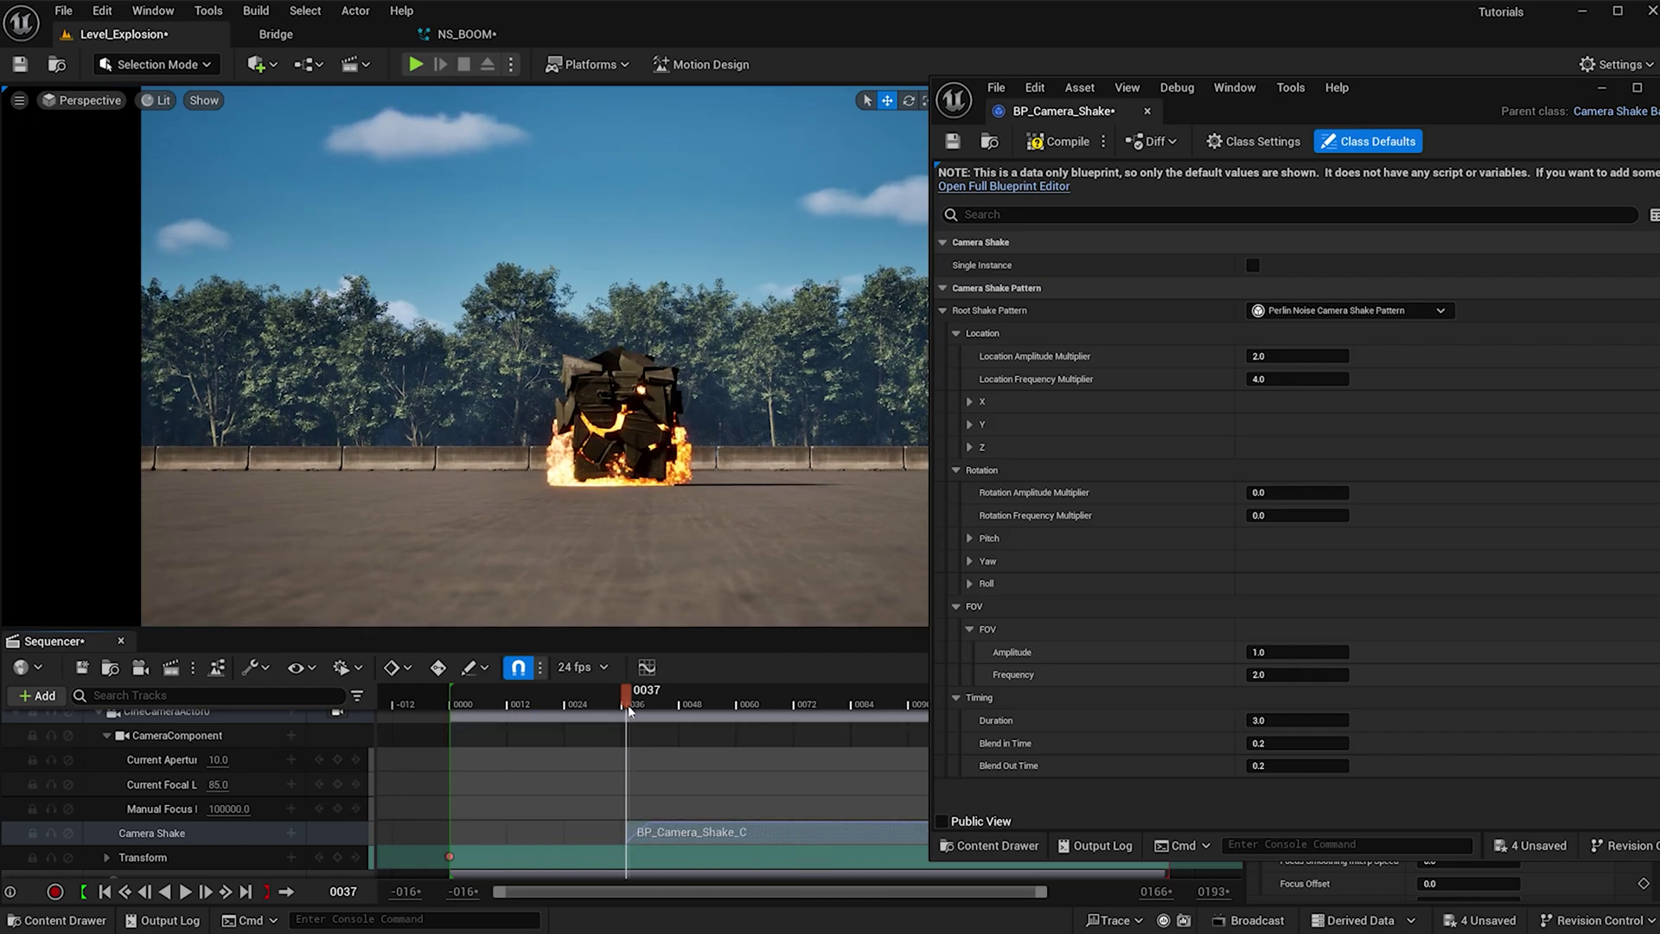
pyautogui.moveTo(626, 708); pyautogui.dragTo(617, 708)
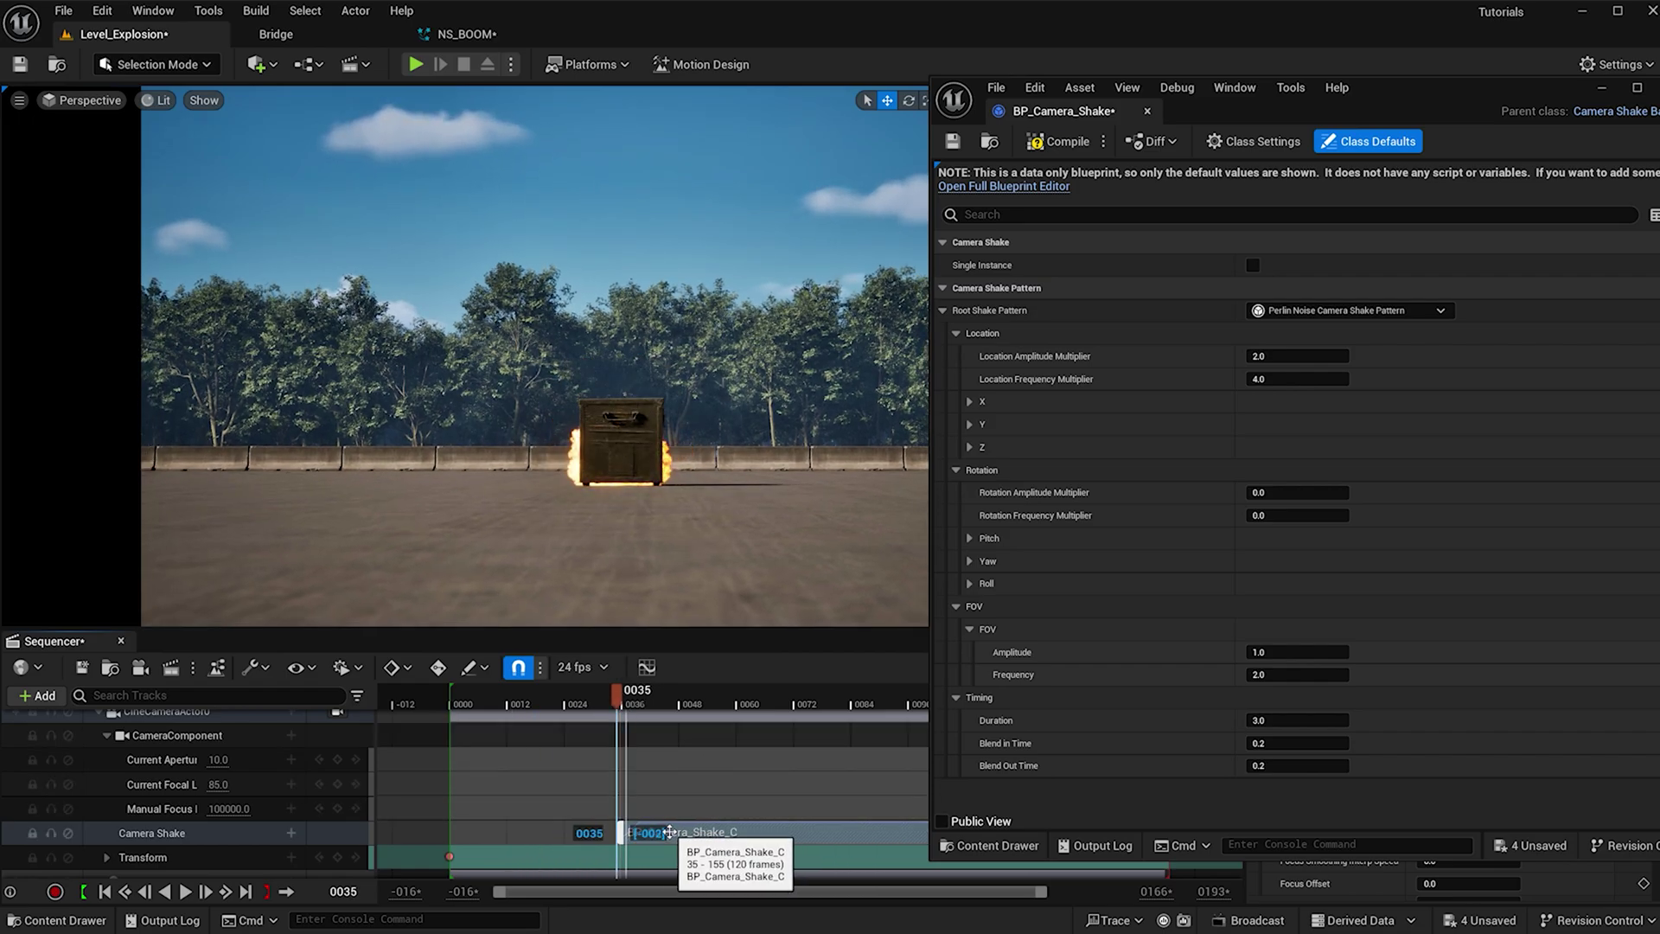
# Play the sequence to check the shake, stop playback, and set the camera shake's Blend Out Time to 1.0
pyautogui.click(186, 891)
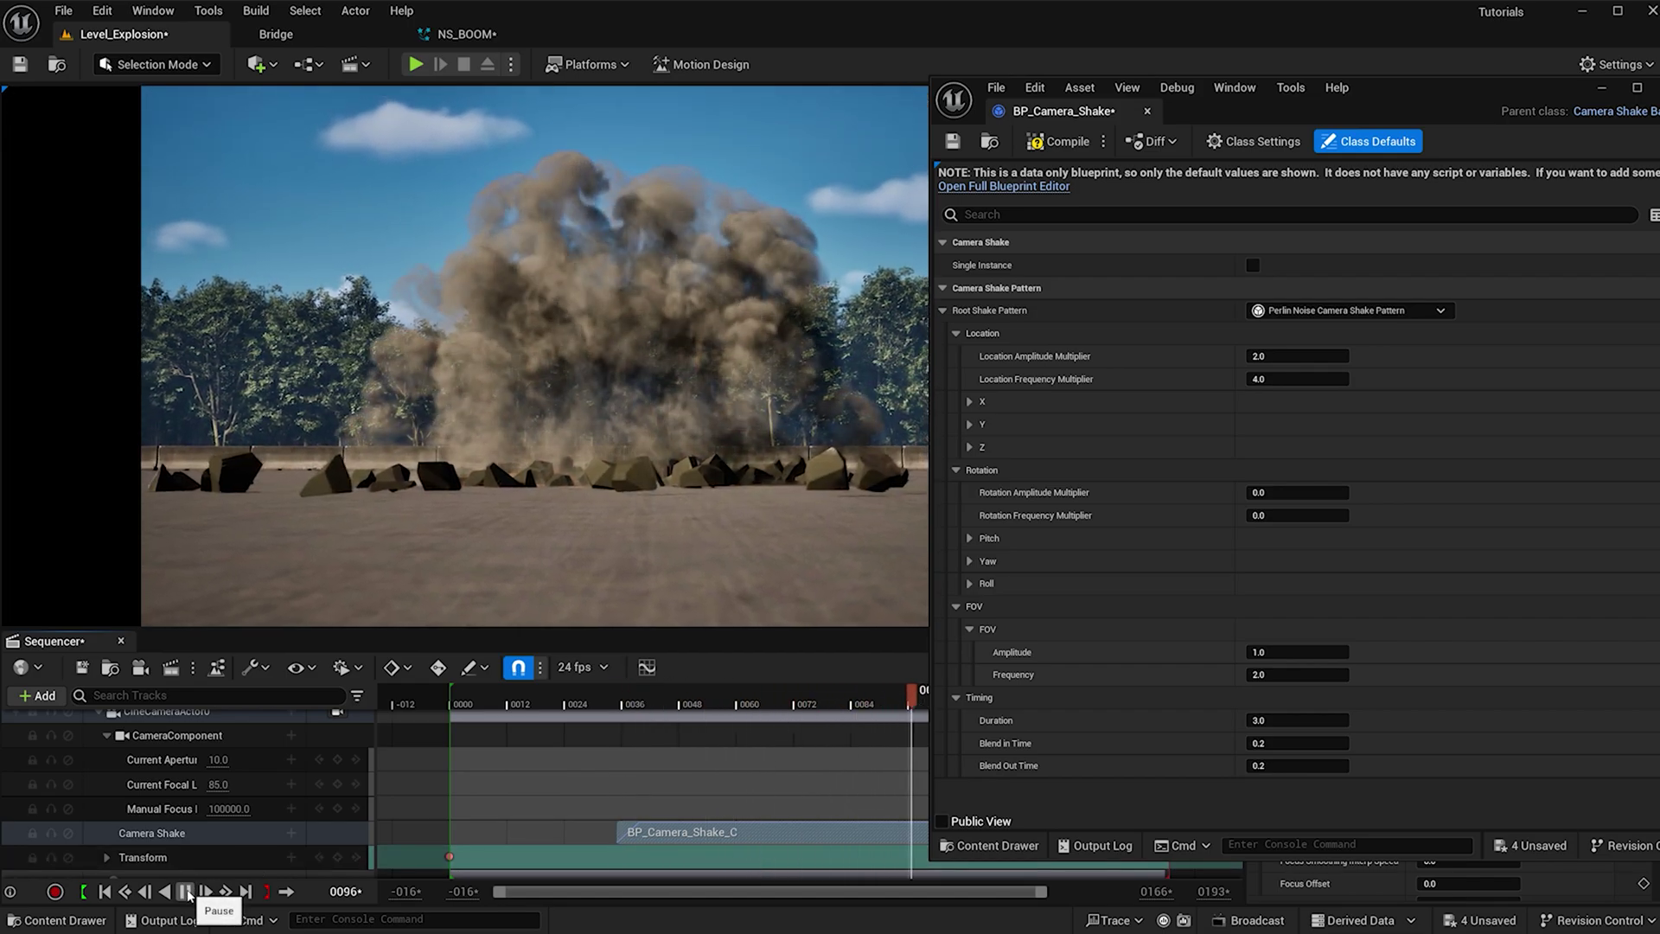
pyautogui.click(186, 892)
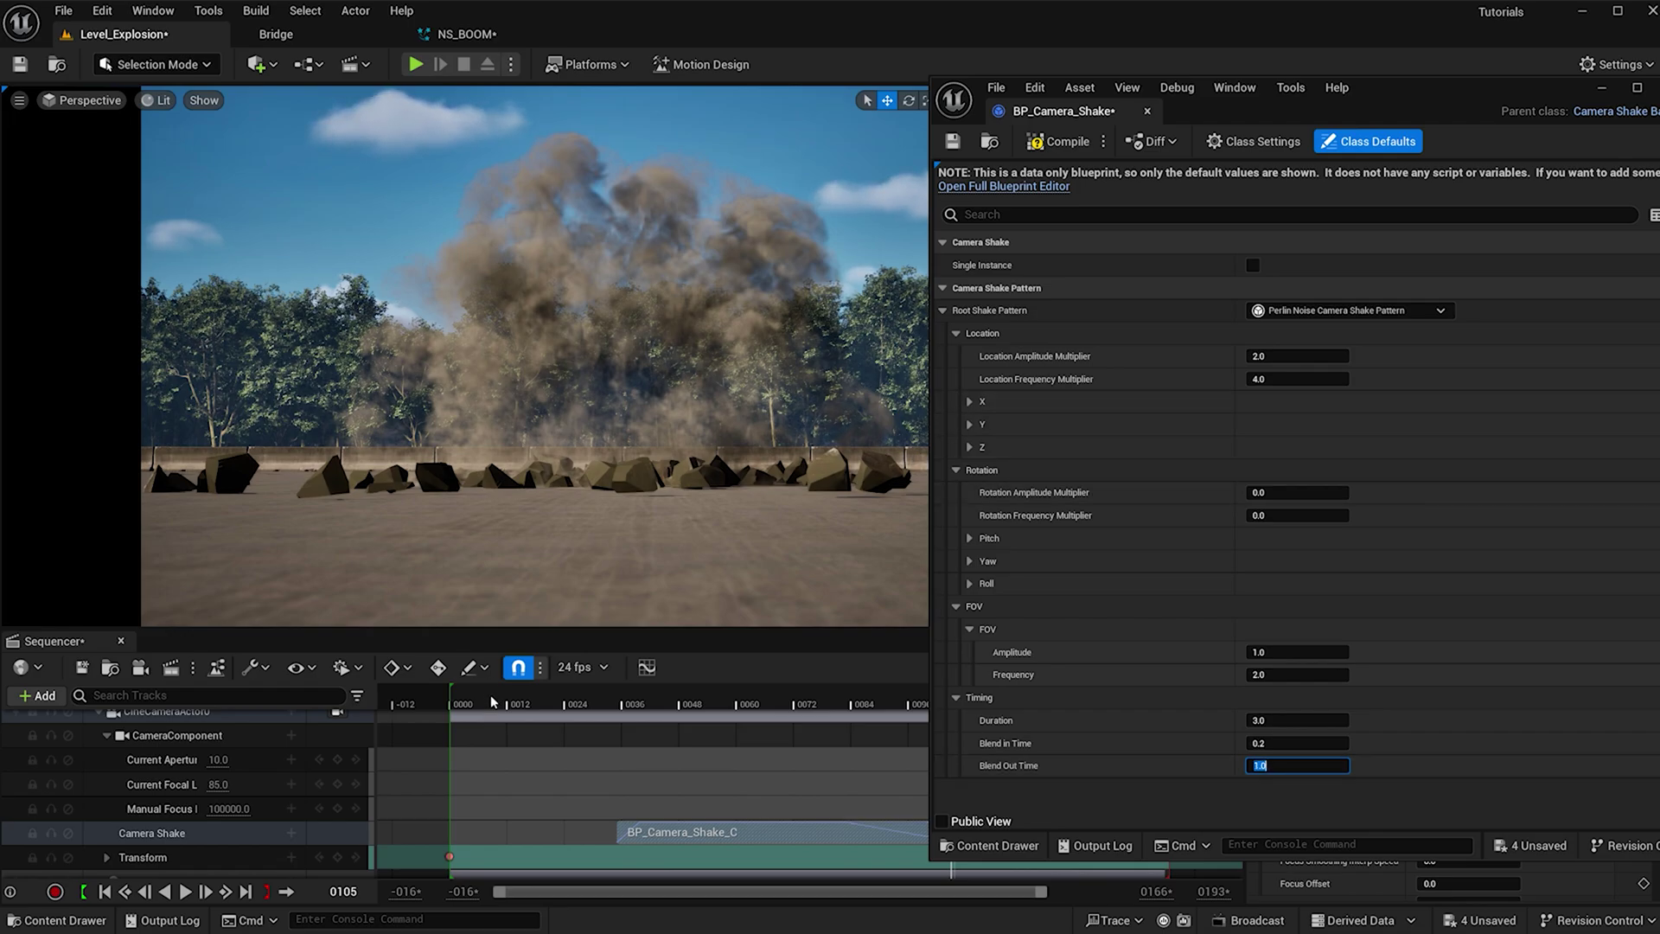
# Play the blast from frame 33, set the camera shake's Duration to 2 seconds, and replay the blast to check the shake
pyautogui.click(608, 706)
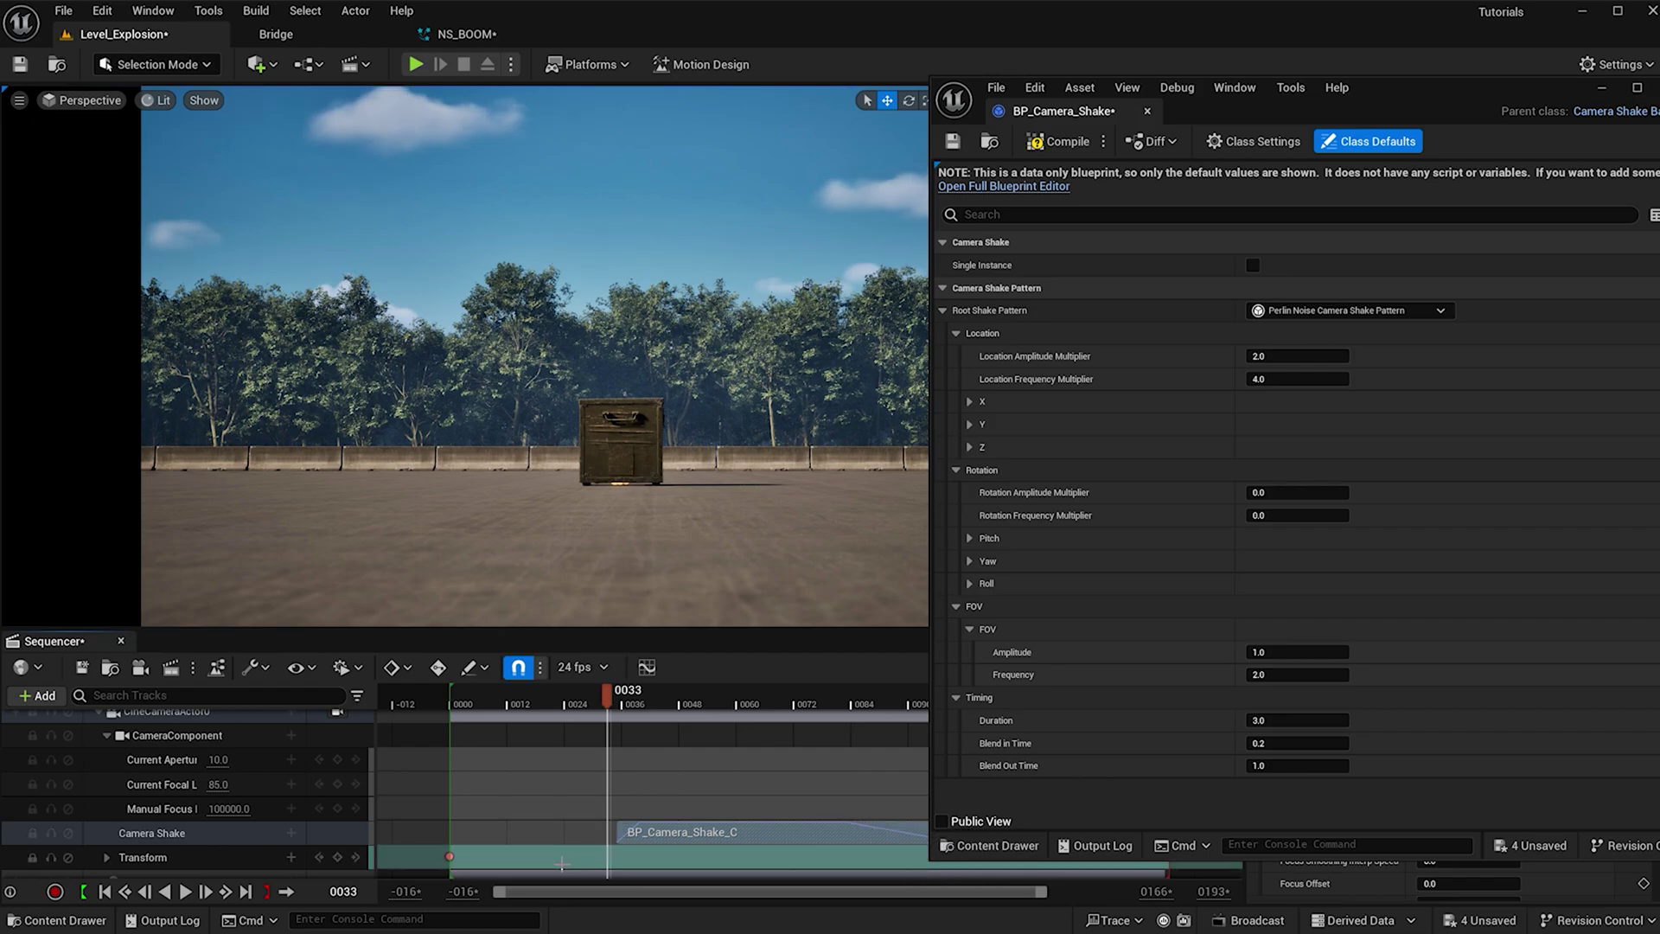
pyautogui.click(182, 892)
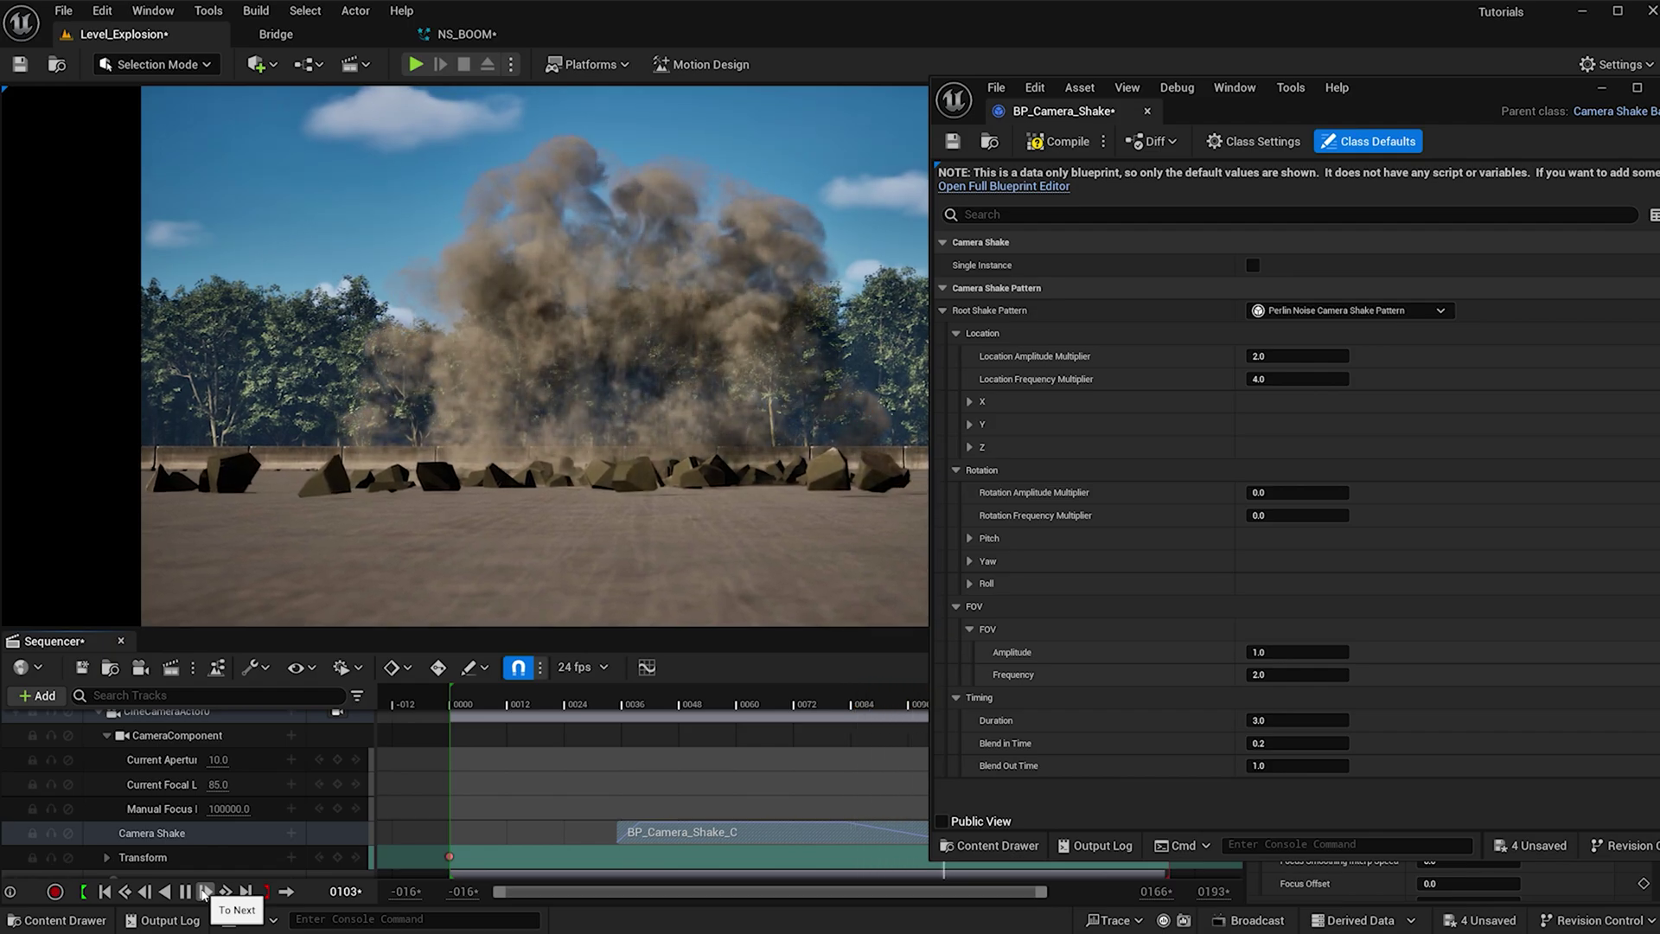
pyautogui.click(614, 705)
pyautogui.click(187, 891)
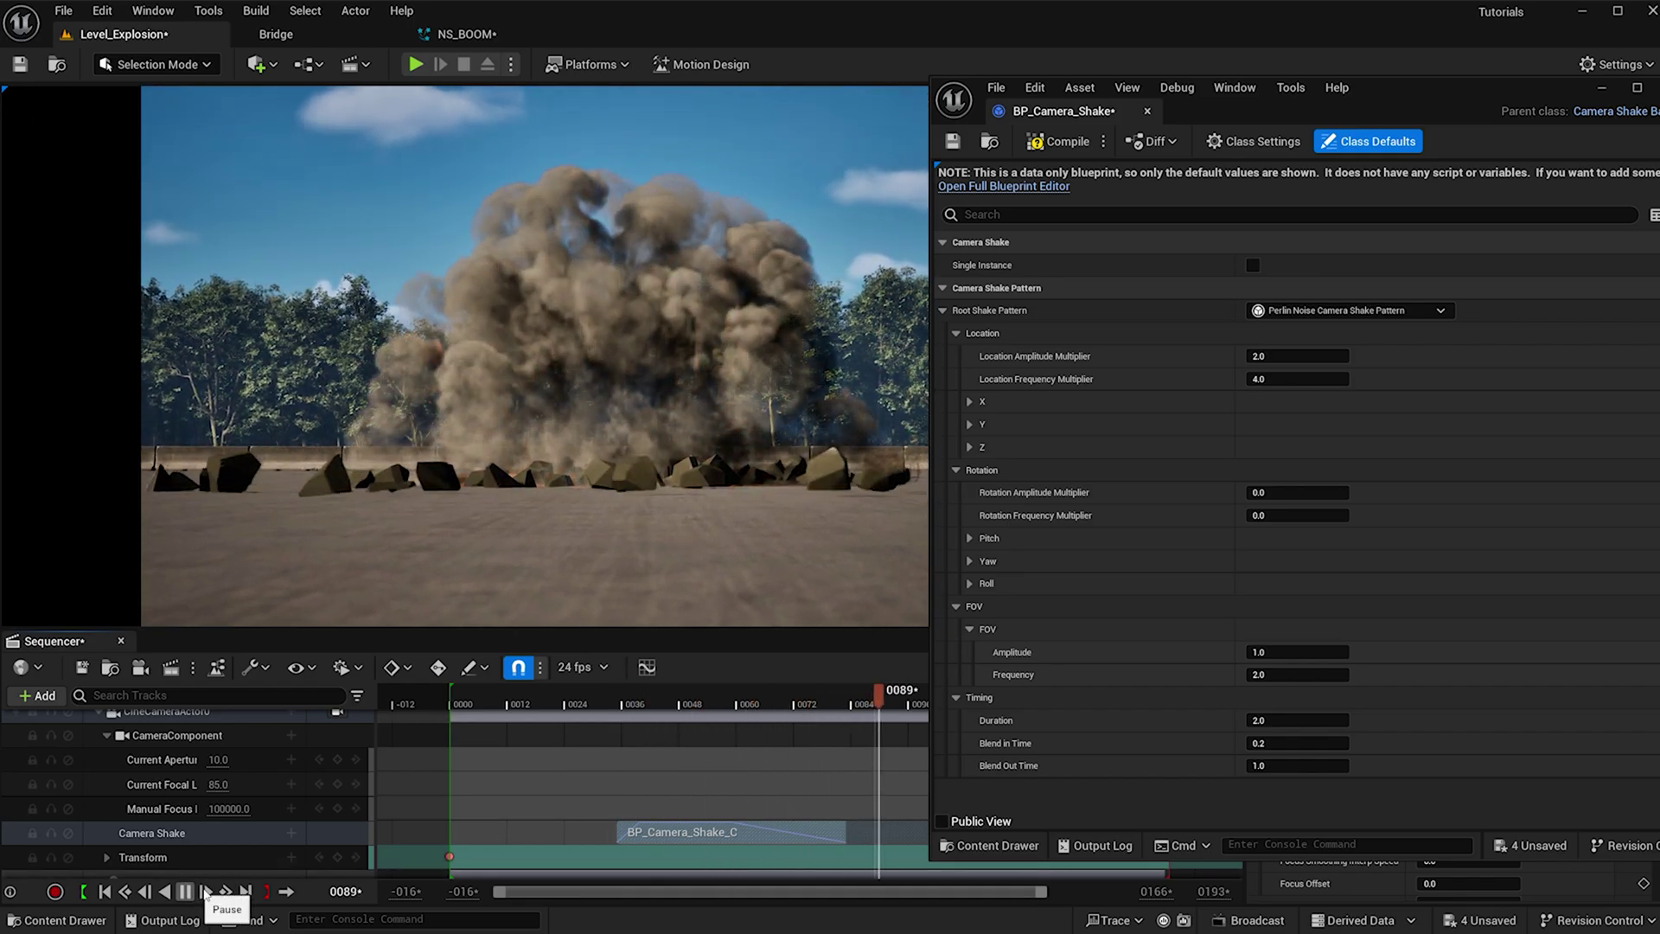
# Set the Location Frequency Multiplier to 2 and Location Amplitude Multiplier to 1, and replay the blast from frame 33
pyautogui.click(1301, 380)
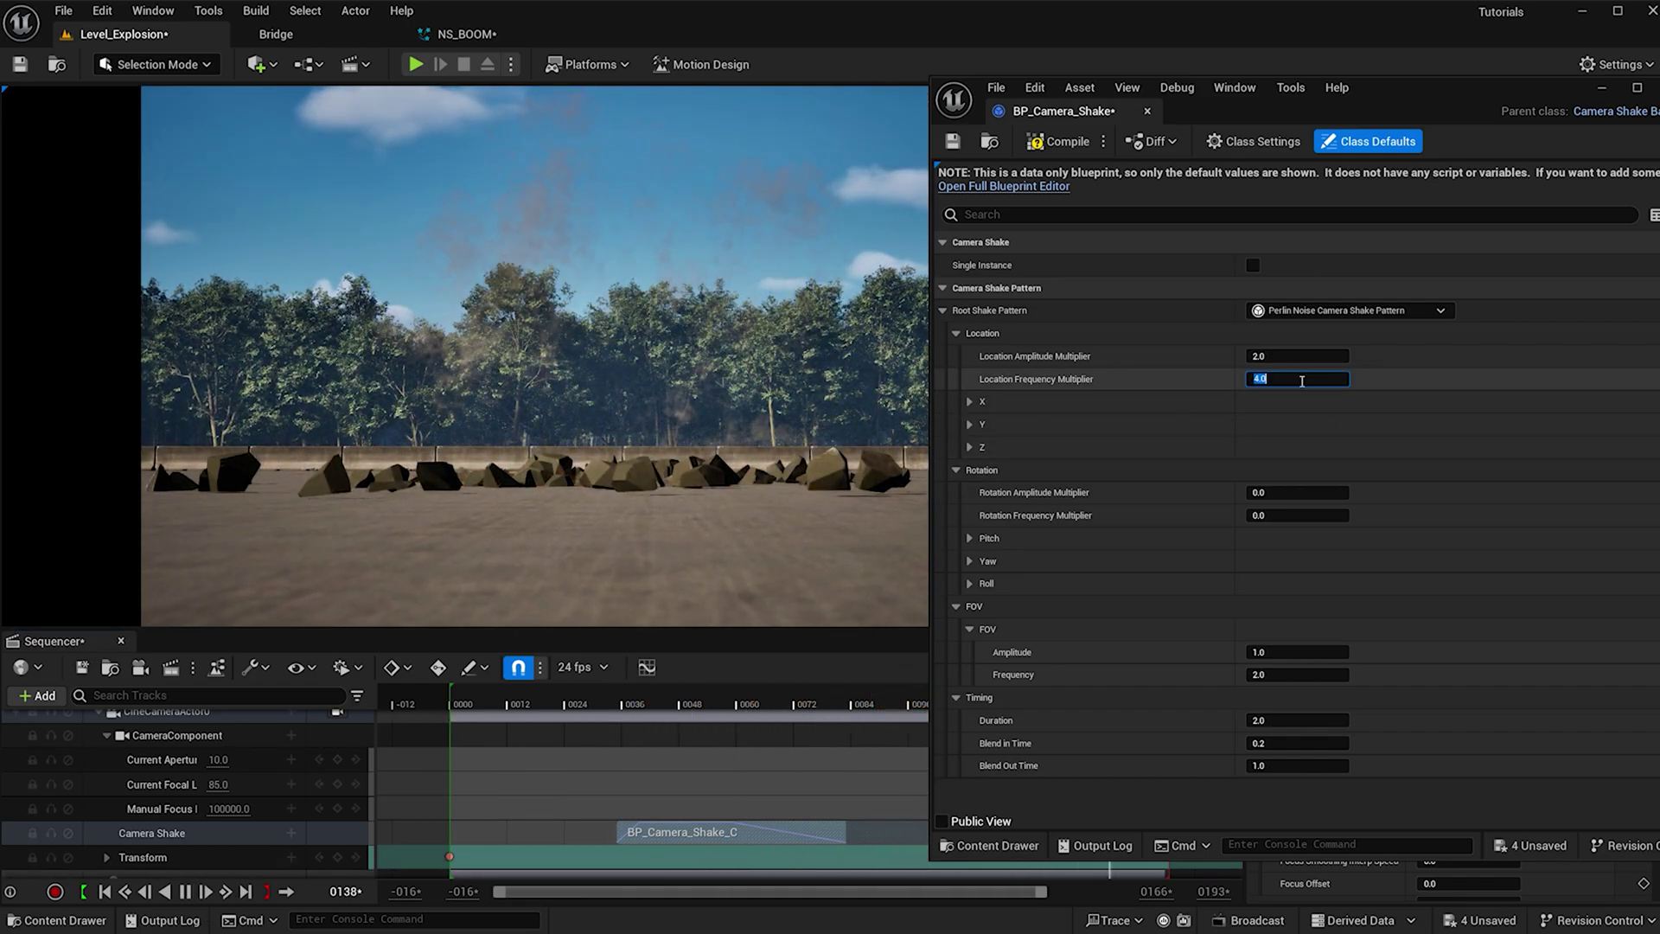
pyautogui.write('2')
pyautogui.click(1289, 359)
pyautogui.write('1')
pyautogui.press('Return')
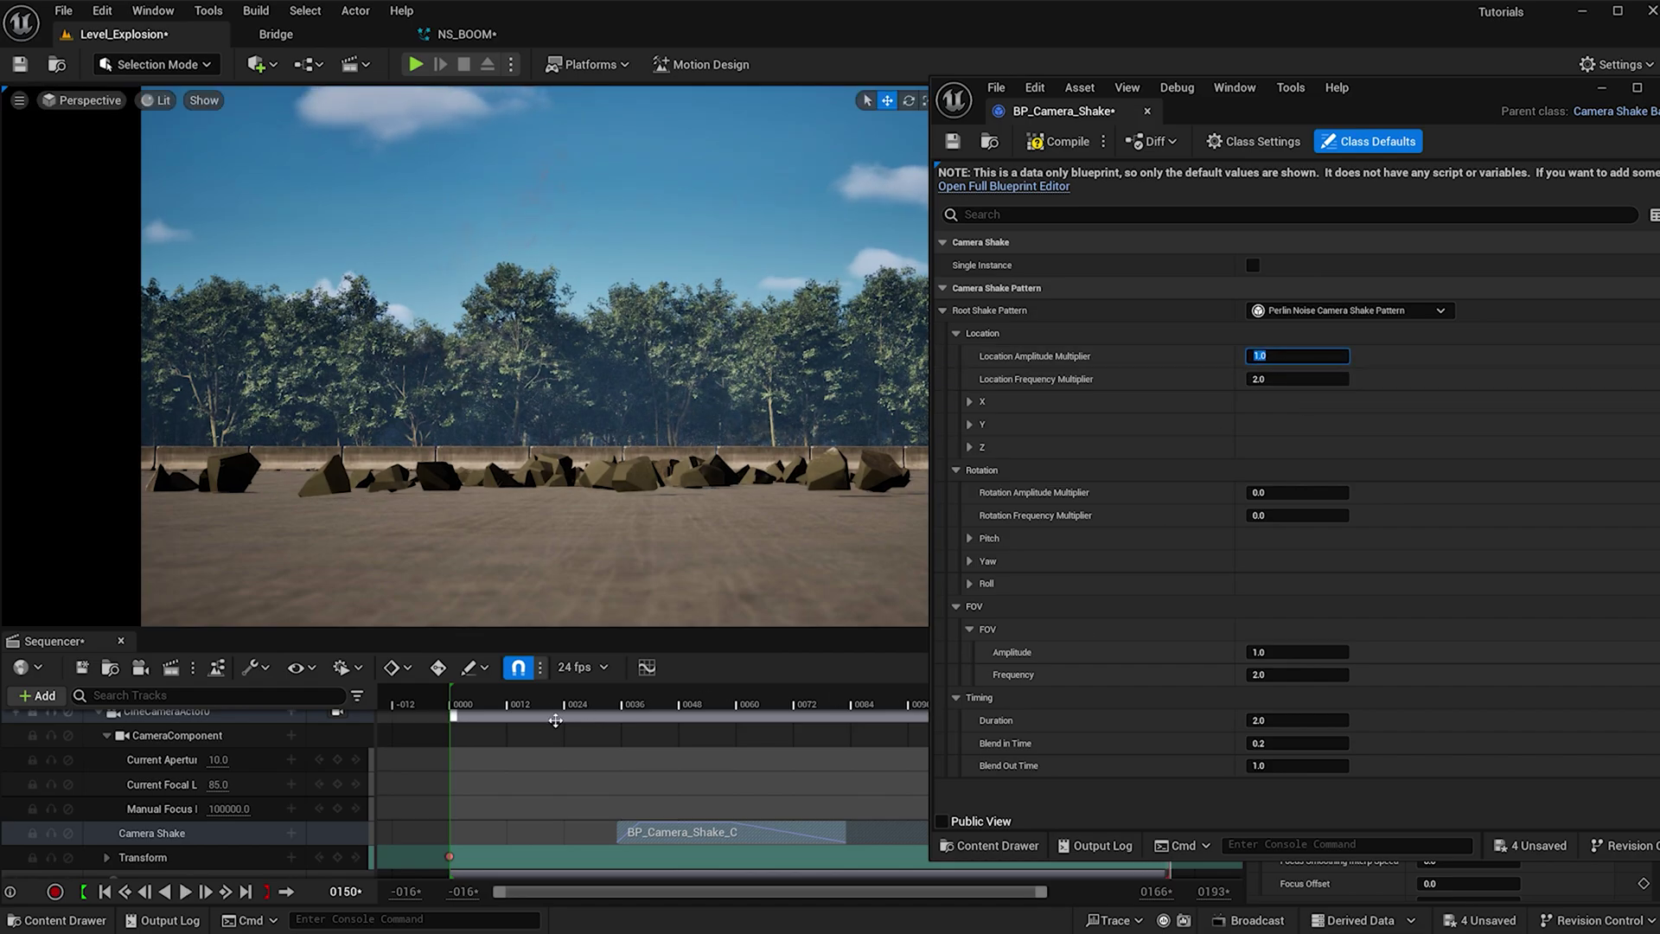
pyautogui.click(608, 704)
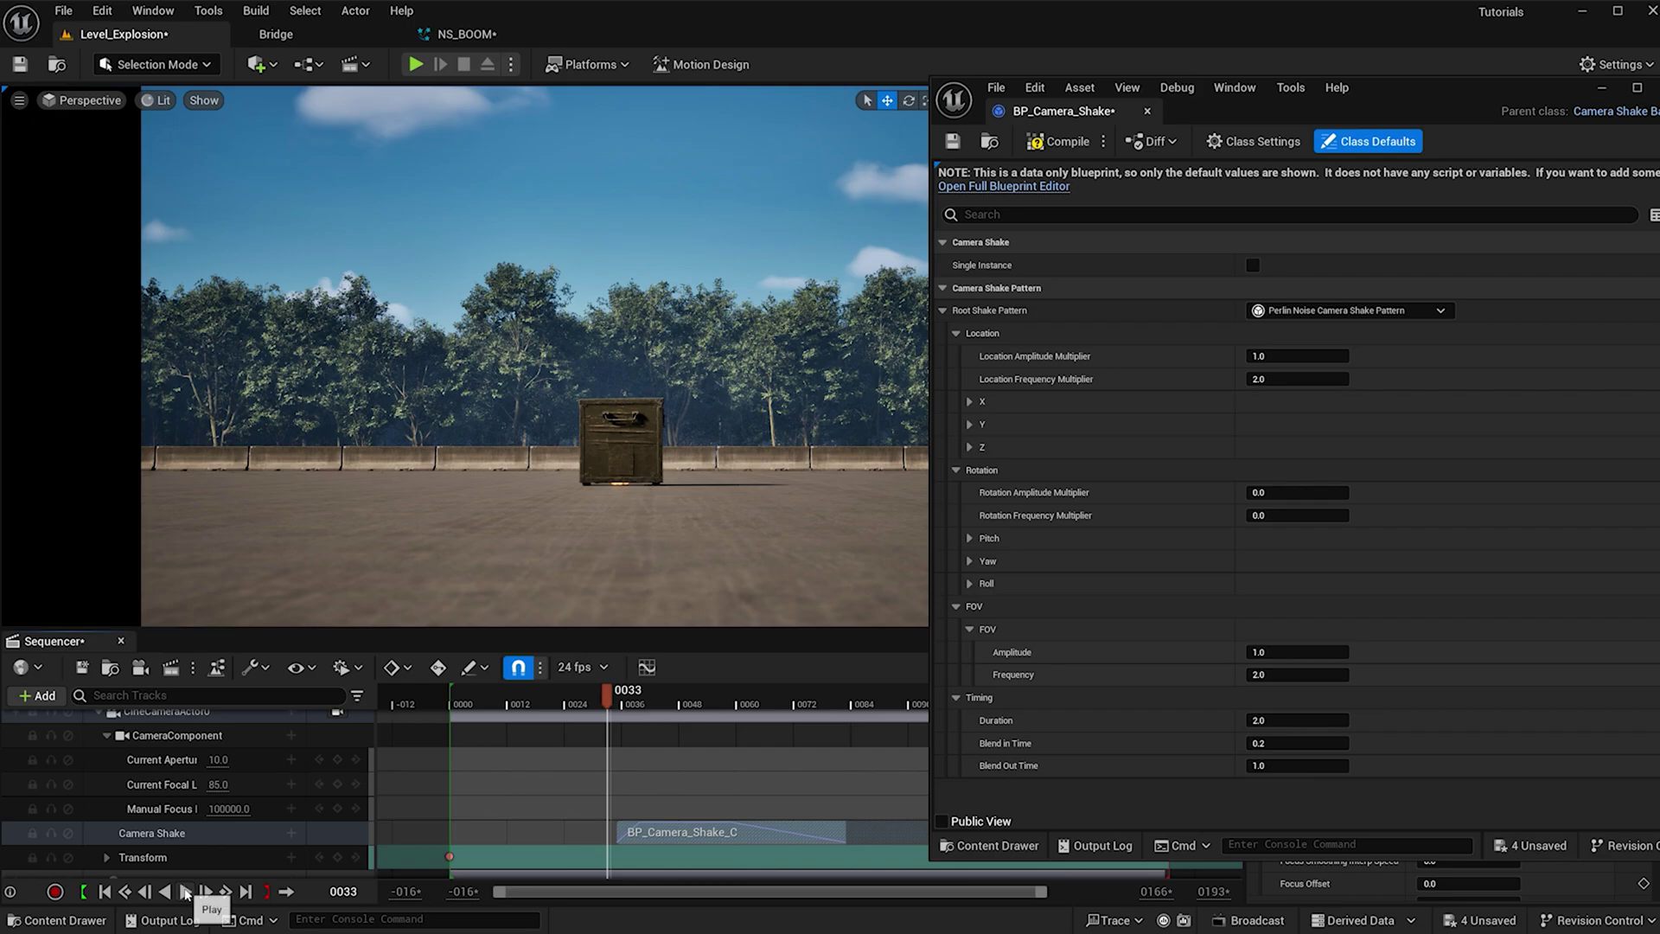
pyautogui.click(186, 892)
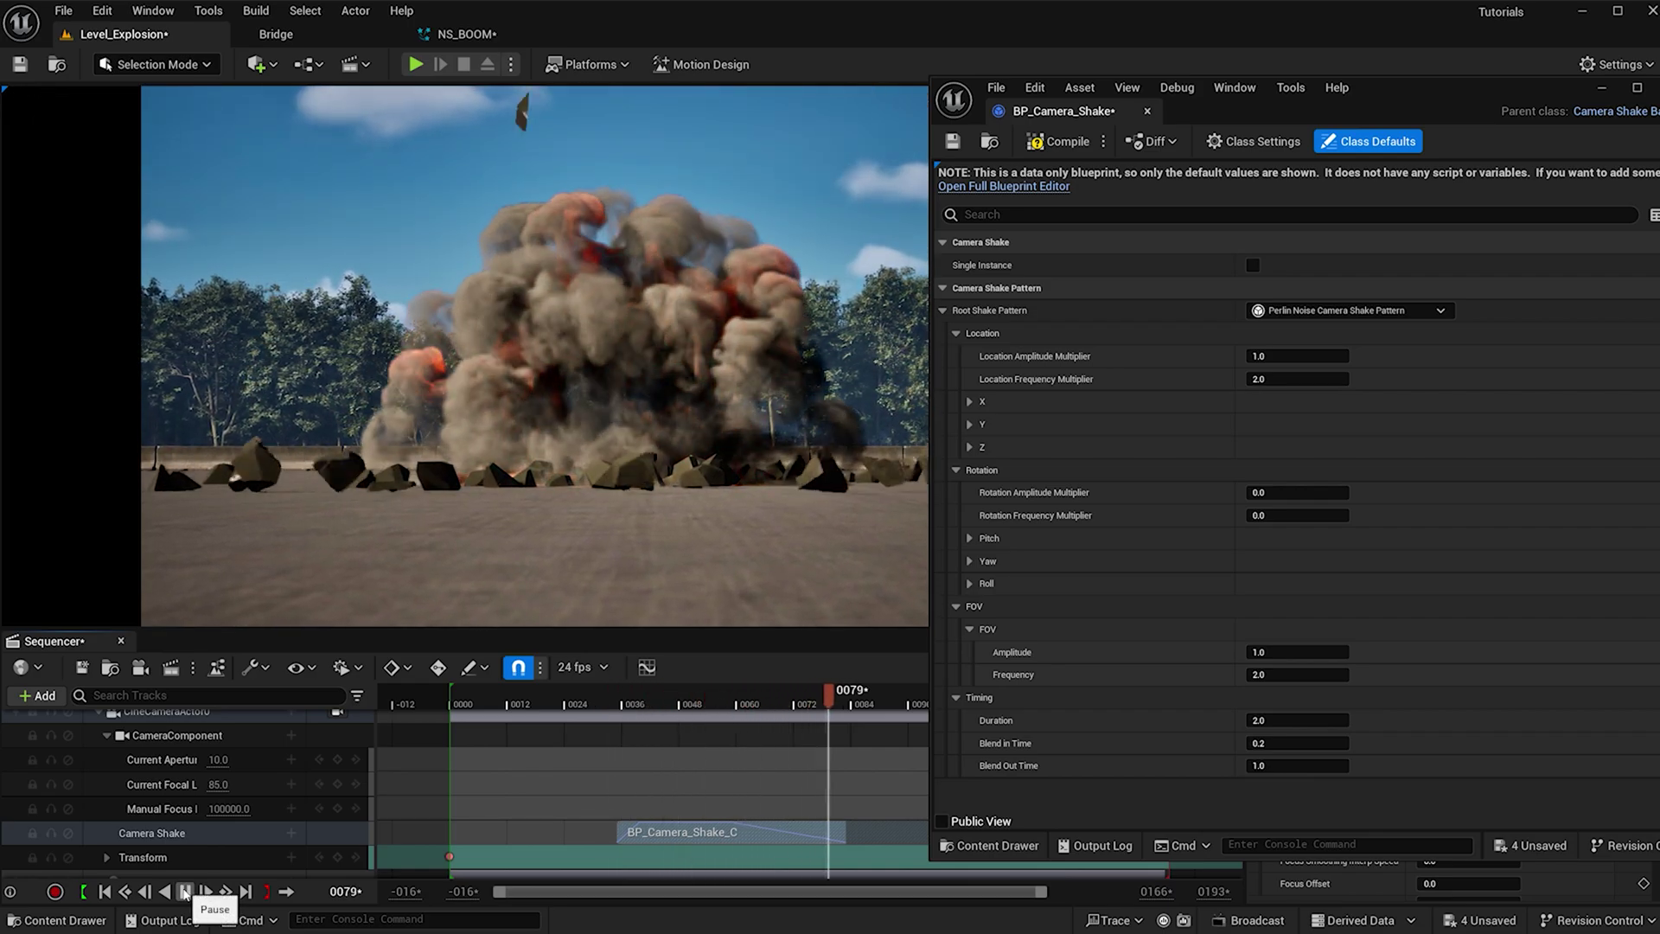
# Minimize the camera shake blueprint window, collapse the CineCameraActor0 tracks, and play the whole explosion sequence
pyautogui.click(1602, 87)
pyautogui.scroll(2, 339, 783)
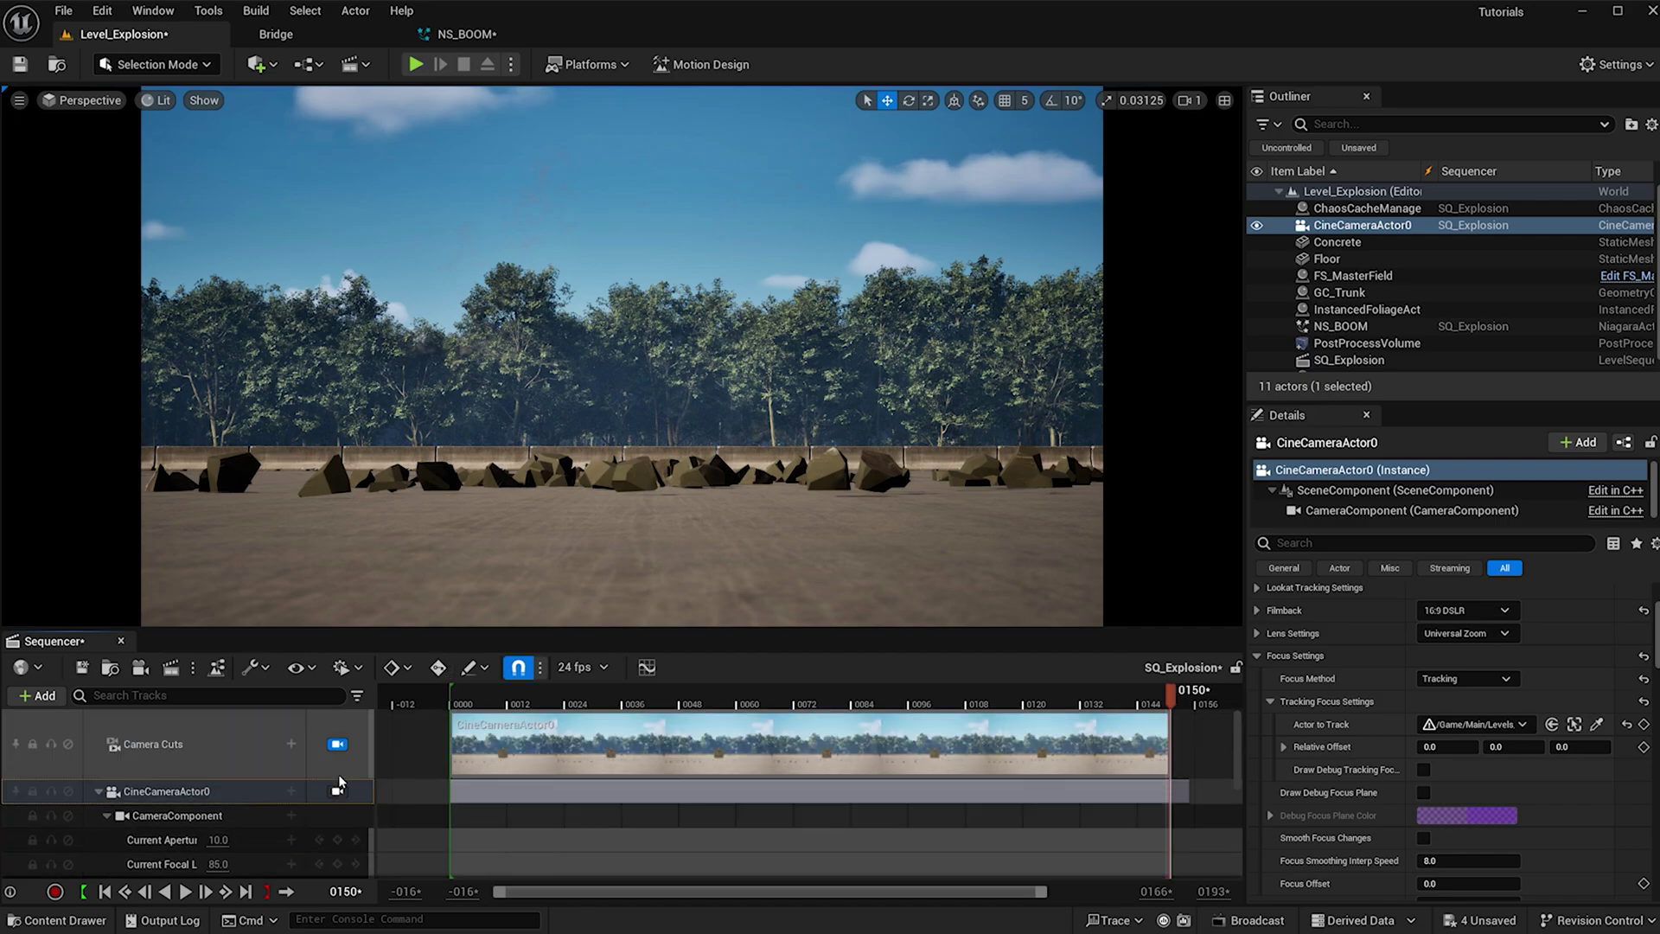
pyautogui.click(98, 791)
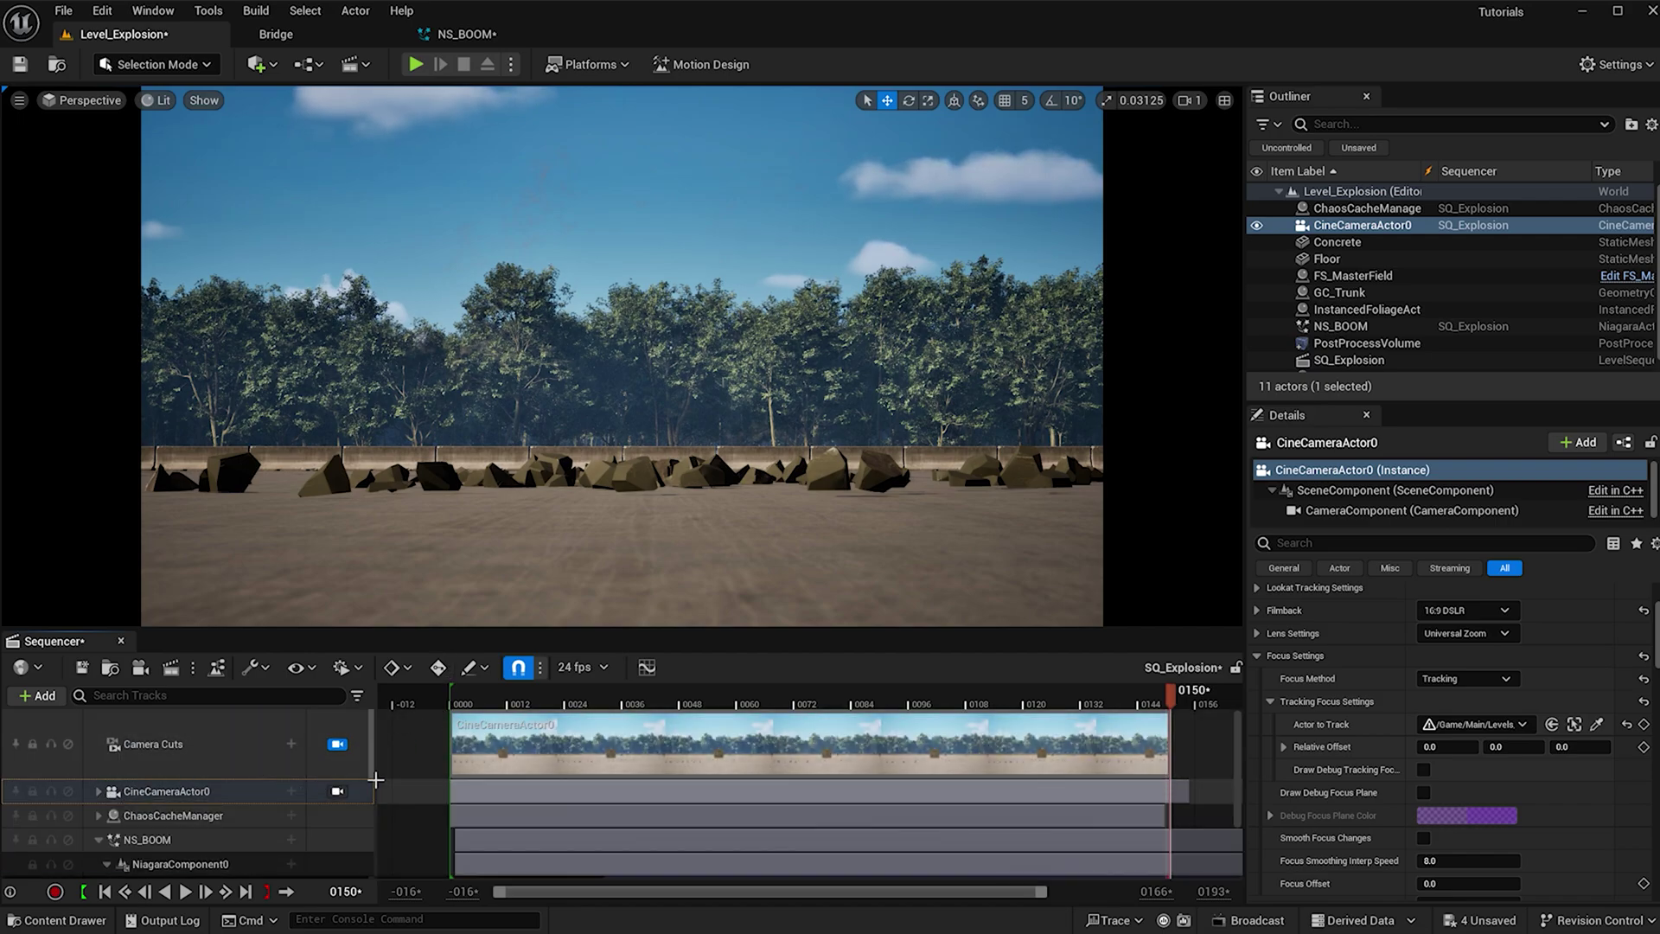
pyautogui.click(183, 891)
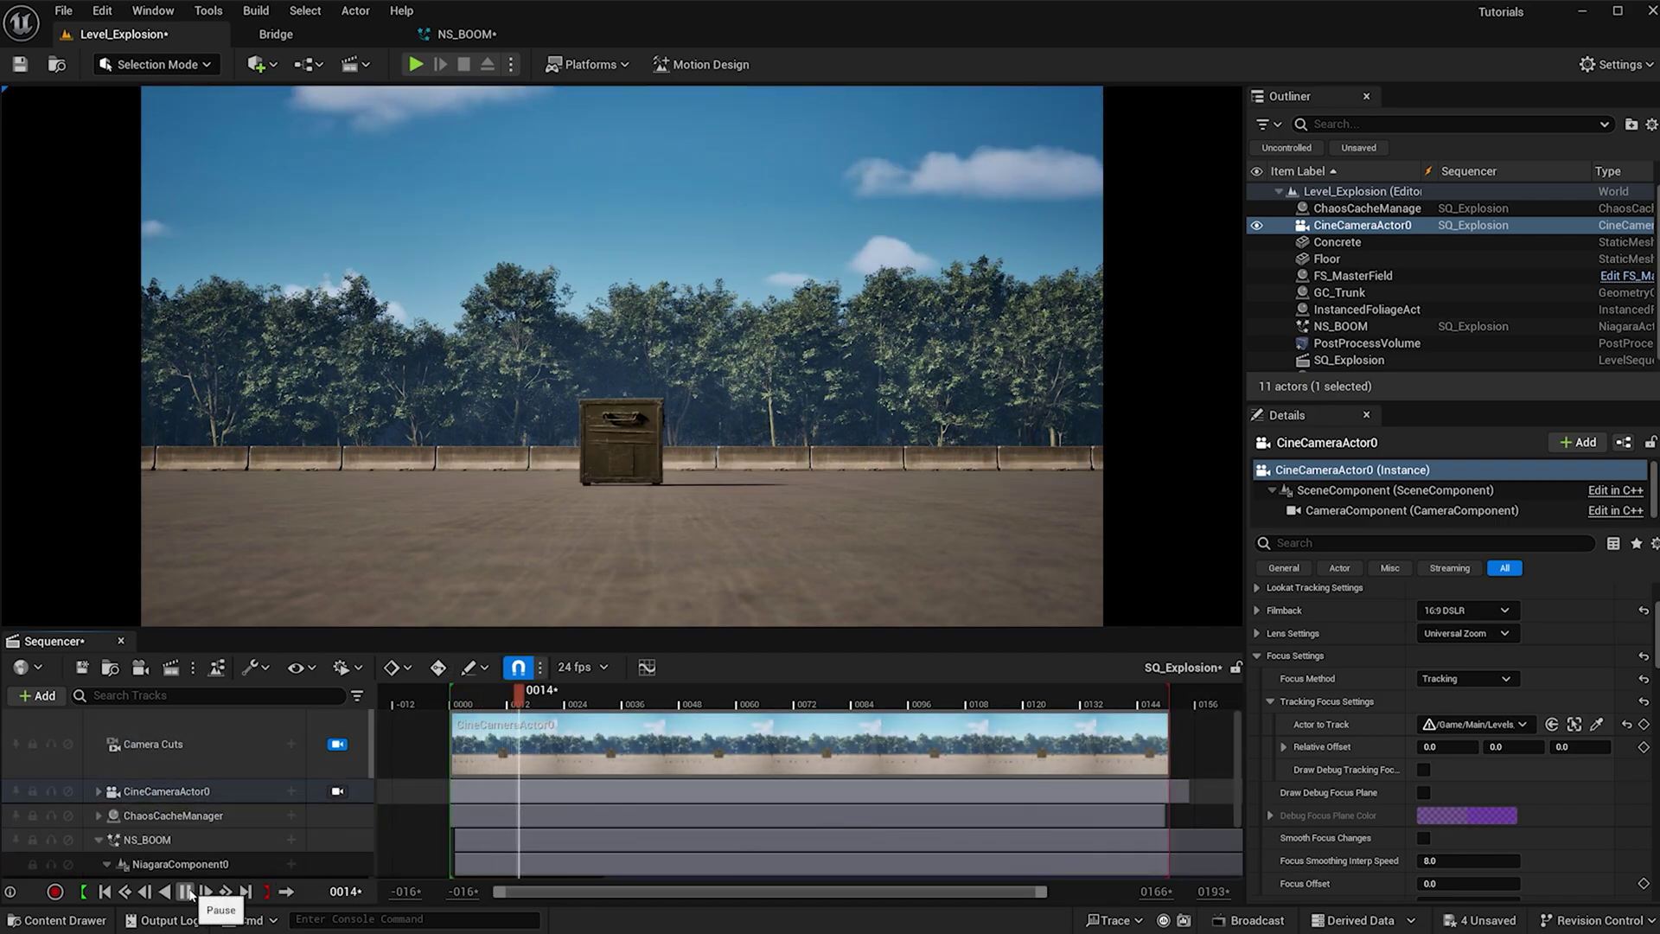